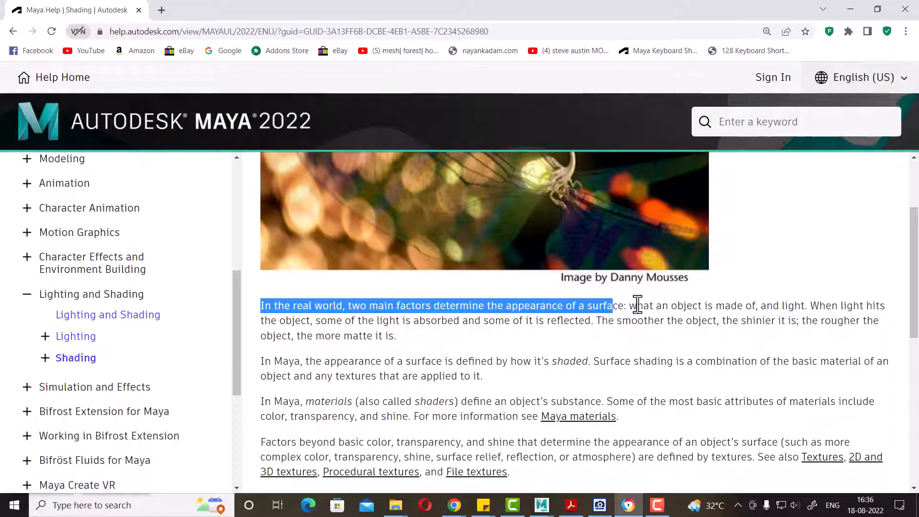
Read the help page's paragraphs on how material, light and textures determine a surface's appearance
left_click_drag(633, 306, 796, 306)
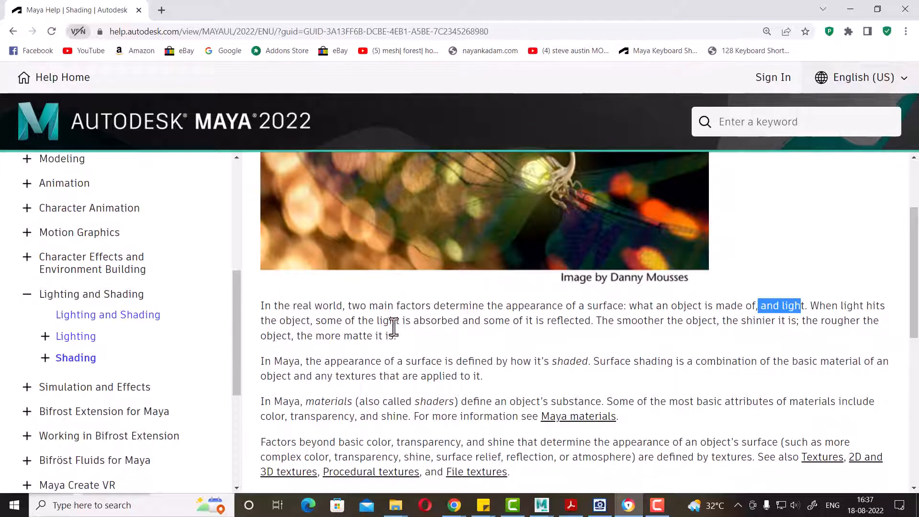
left_click_drag(379, 321, 457, 320)
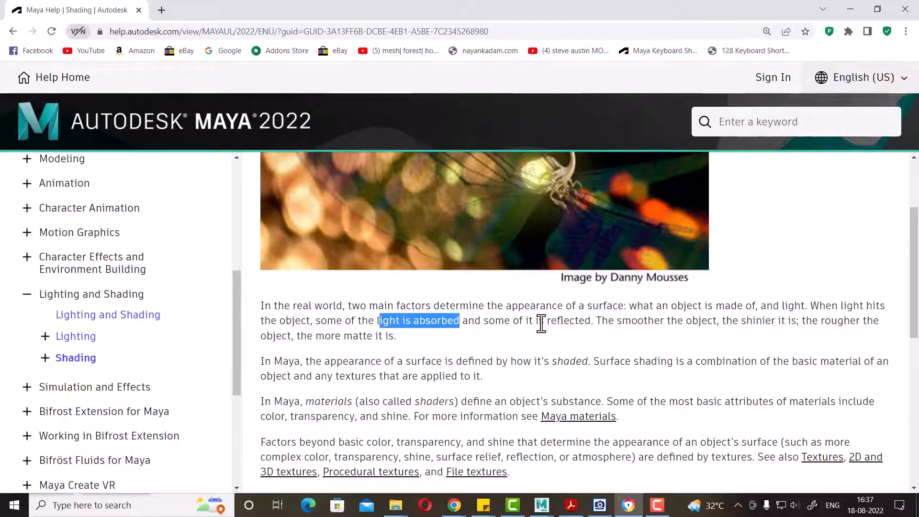
left_click_drag(544, 321, 600, 321)
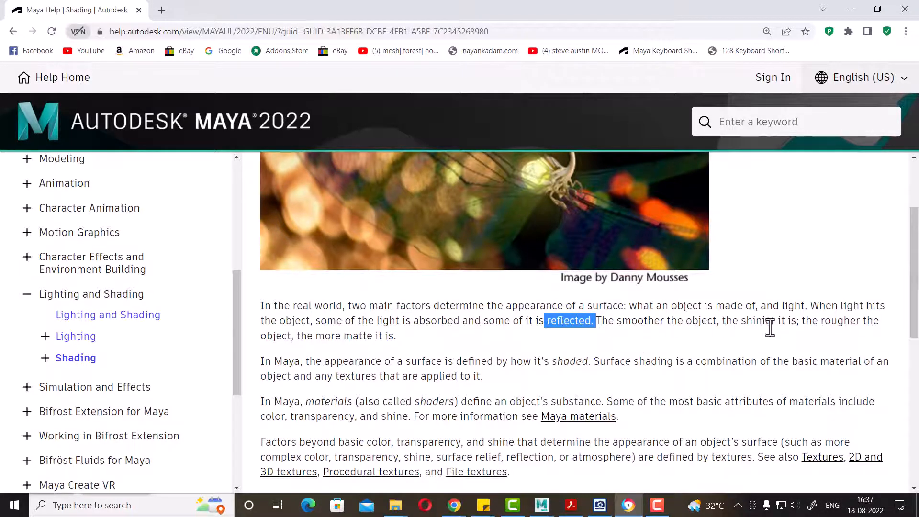
left_click_drag(781, 322, 713, 322)
left_click_drag(843, 322, 859, 326)
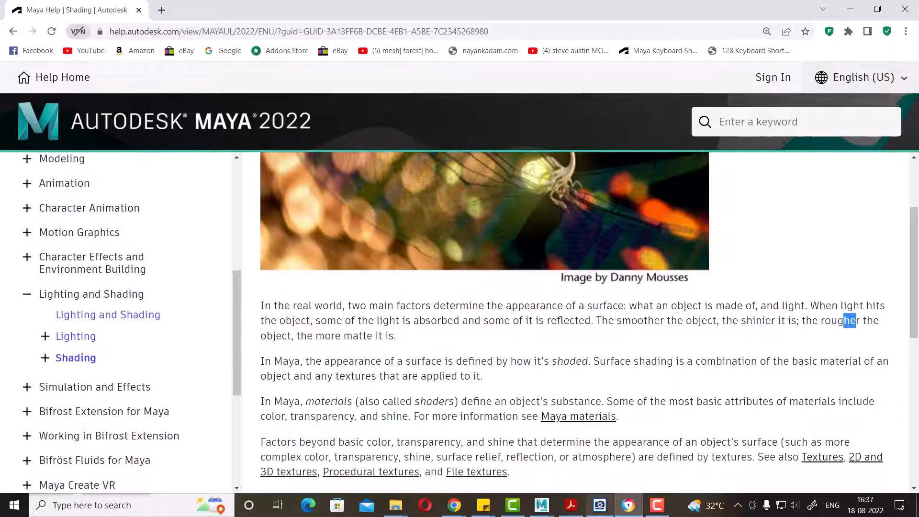
left_click(656, 510)
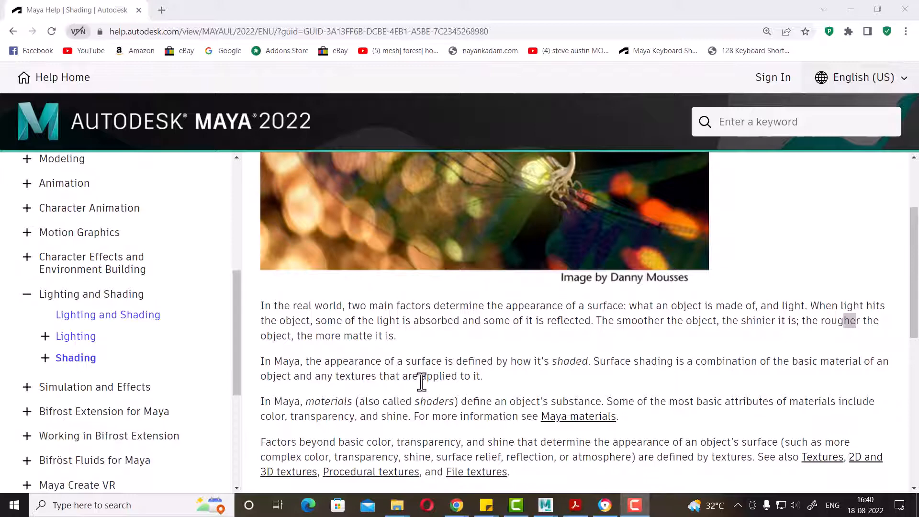
left_click(421, 381)
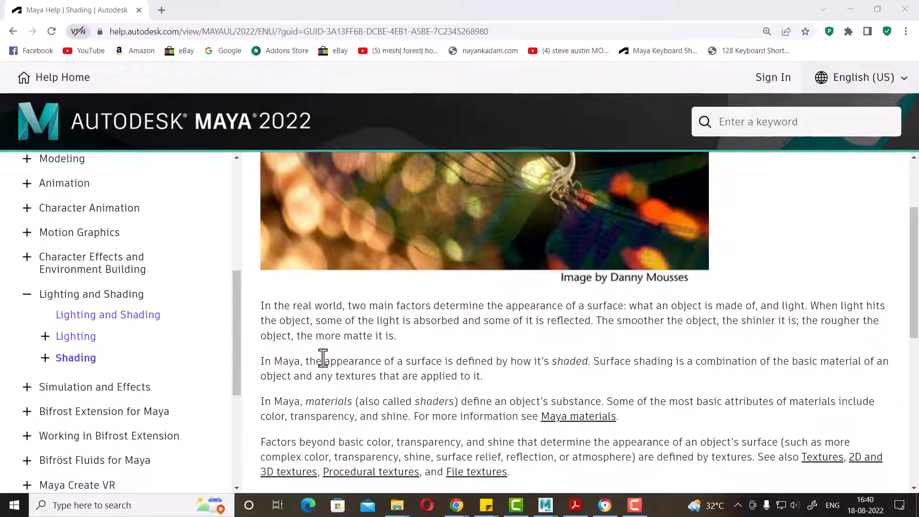
mouse_move(262, 363)
left_mouse_down()
mouse_move(886, 364)
mouse_move(330, 383)
mouse_move(388, 383)
left_mouse_up()
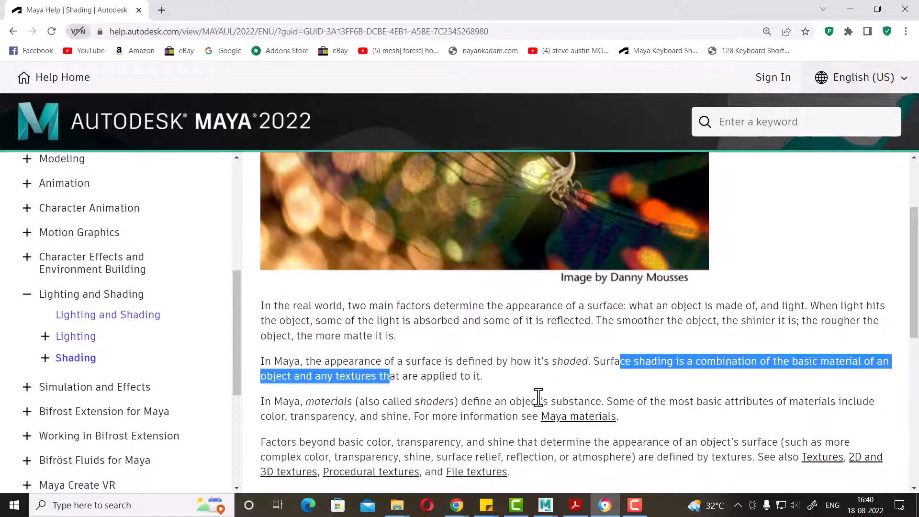
Switch to the Maya knife scene, view its rendered image and close the Render View
left_click(546, 505)
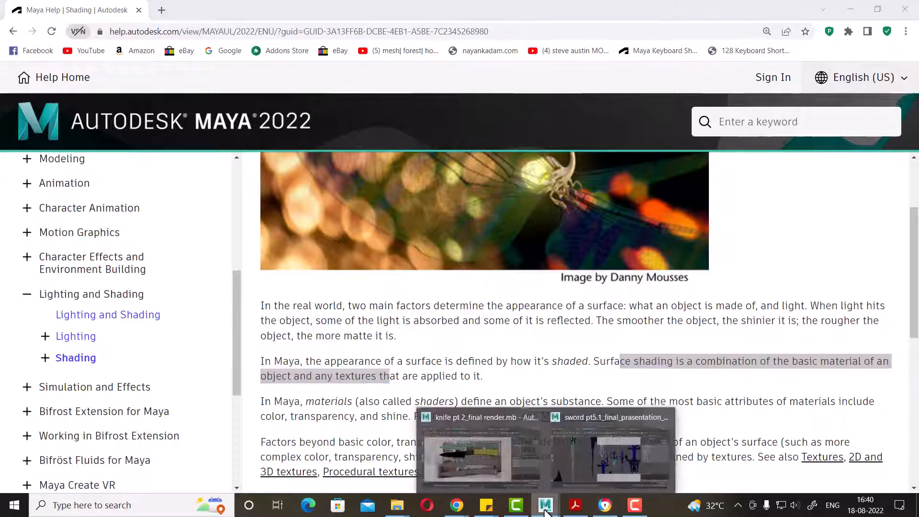
left_click(482, 470)
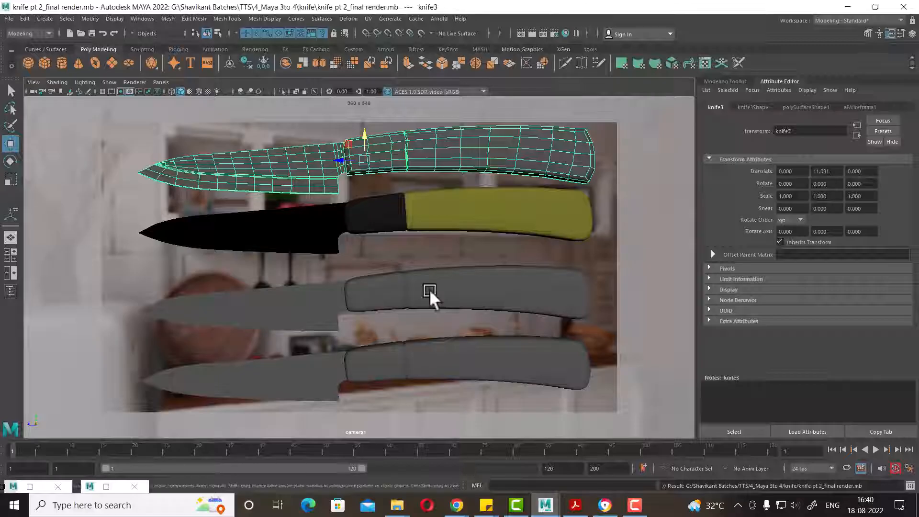
left_click(520, 33)
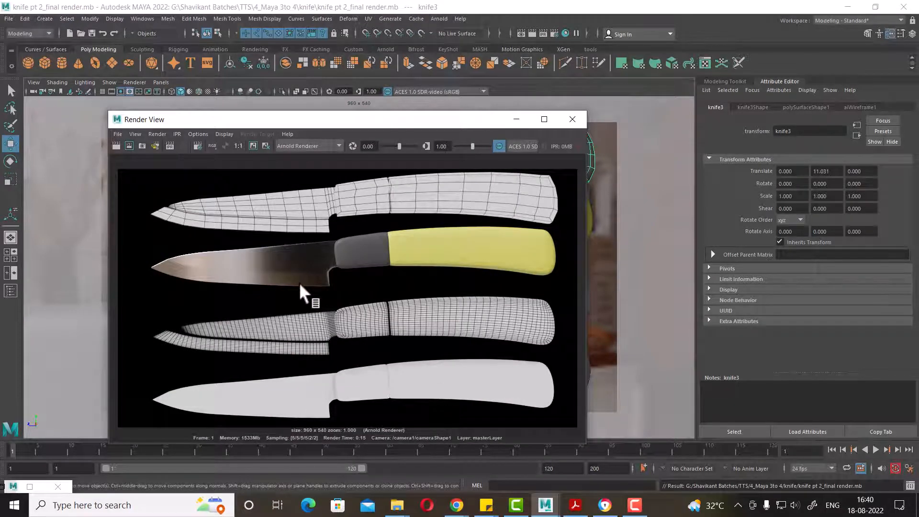
left_click(571, 118)
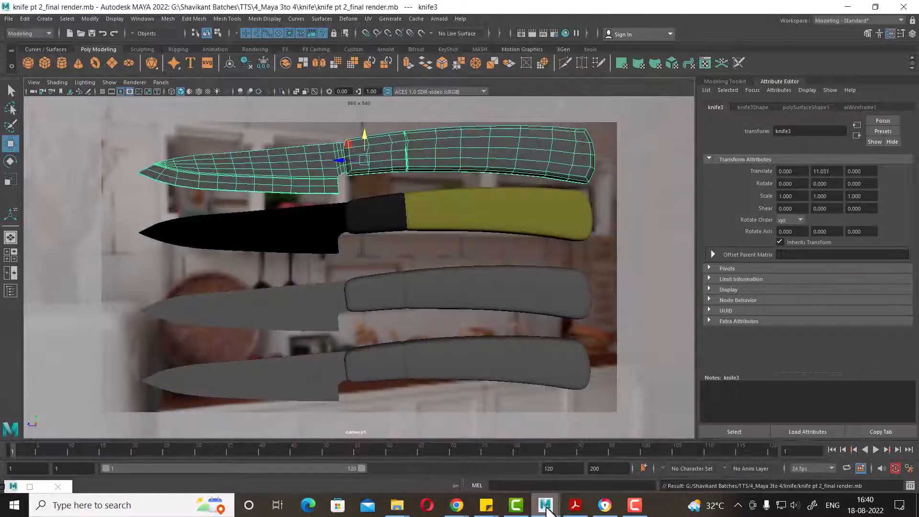
Switch to the Maya sword presentation scene and examine the sword models from several angles
left_click(610, 452)
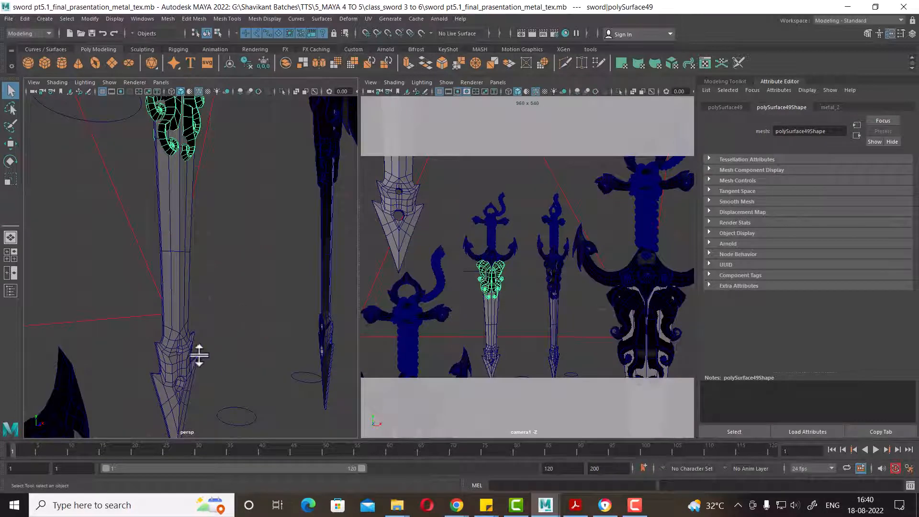
right_click_drag(225, 349, 163, 277, "alt")
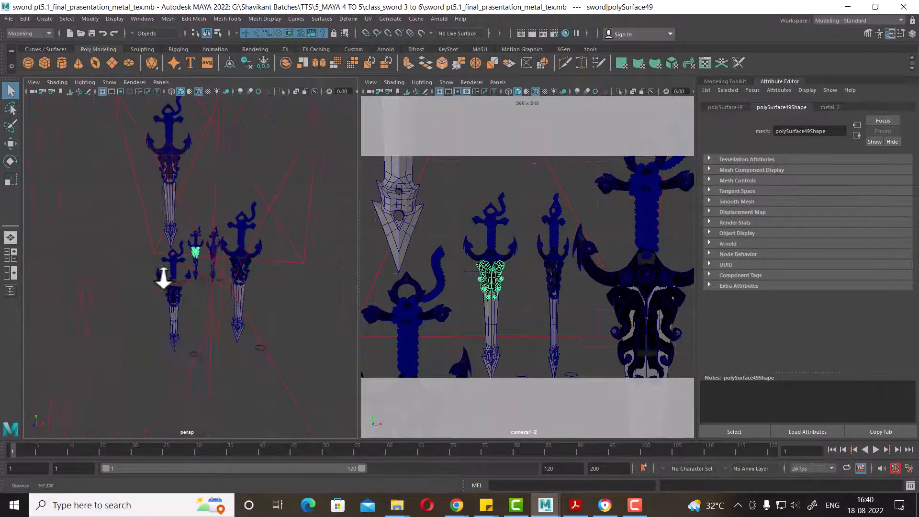
left_click_drag(212, 297, 176, 269, "alt")
right_click_drag(177, 268, 247, 318, "alt")
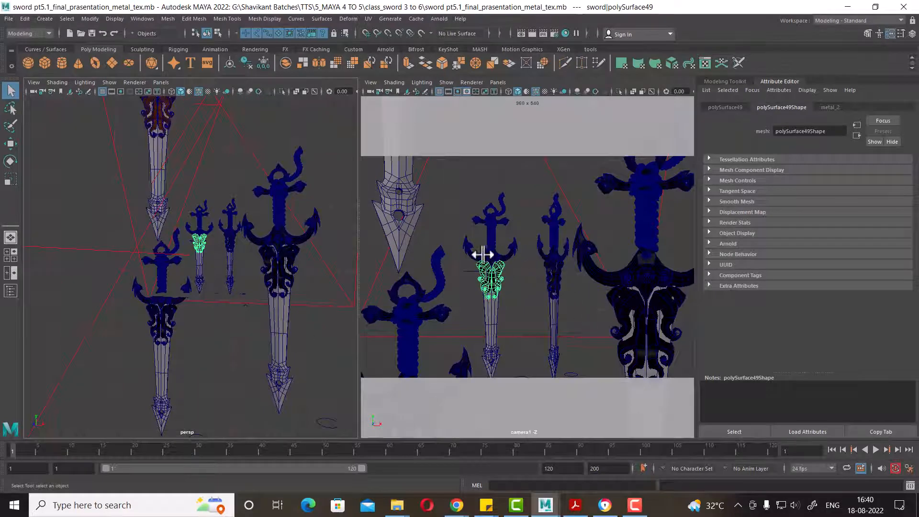
left_click(402, 239)
right_click_drag(237, 289, 144, 278, "alt")
left_click_drag(144, 278, 113, 274, "alt")
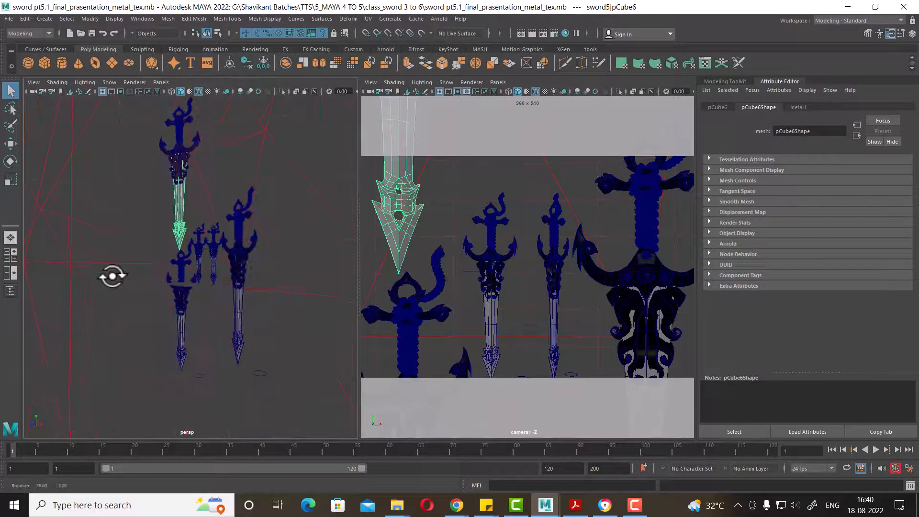
middle_click_drag(185, 248, 189, 278, "alt")
mouse_move(189, 278)
right_mouse_down("alt")
mouse_move(200, 287)
mouse_move(197, 268)
right_mouse_up("alt")
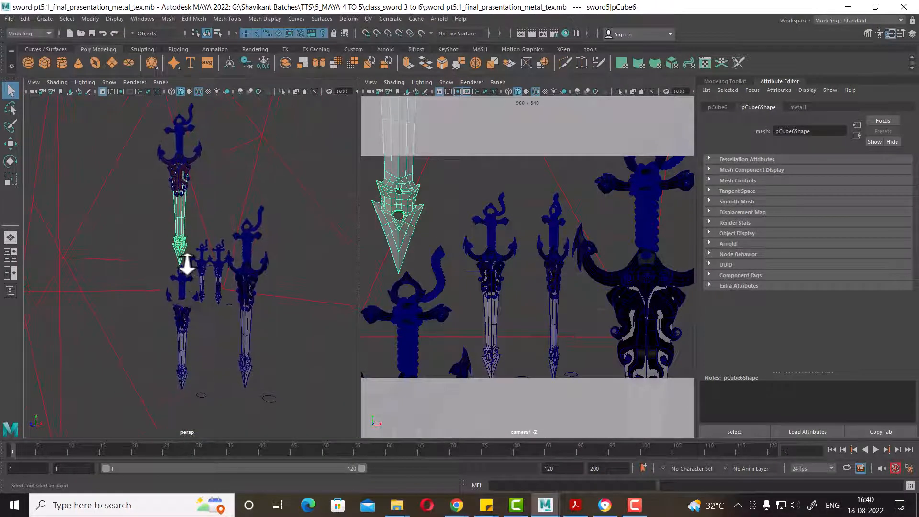
mouse_move(186, 265)
left_mouse_down("alt")
mouse_move(209, 260)
mouse_move(191, 307)
left_mouse_up("alt")
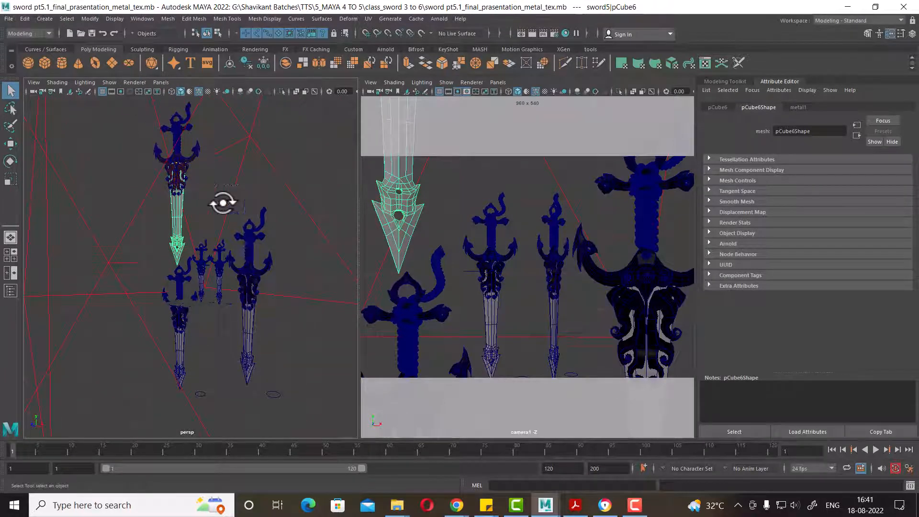
Maximize the perspective view and hide the lights in it
key("space")
right_click_drag(246, 214, 302, 190, "alt")
left_click(110, 82)
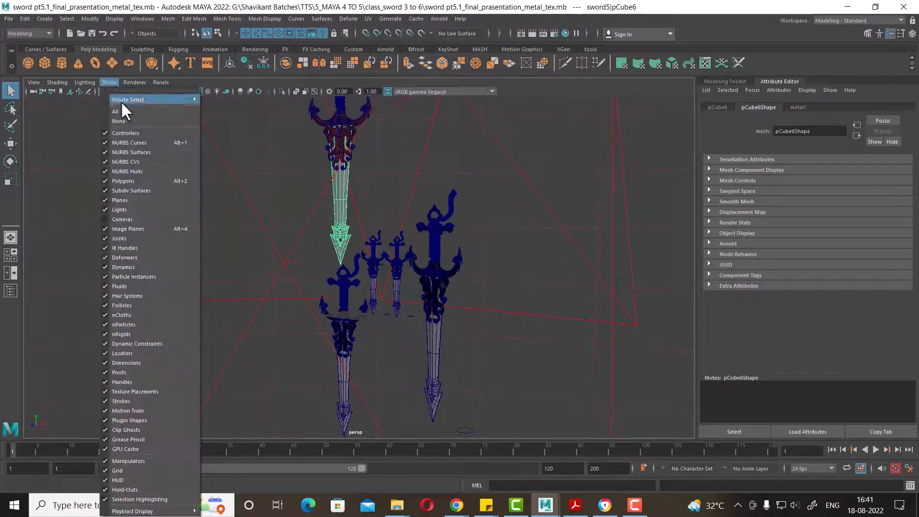
left_click(147, 209)
Delete the large sword copies, leaving the two small swords standing side by side
left_click_drag(387, 289, 329, 149, "alt")
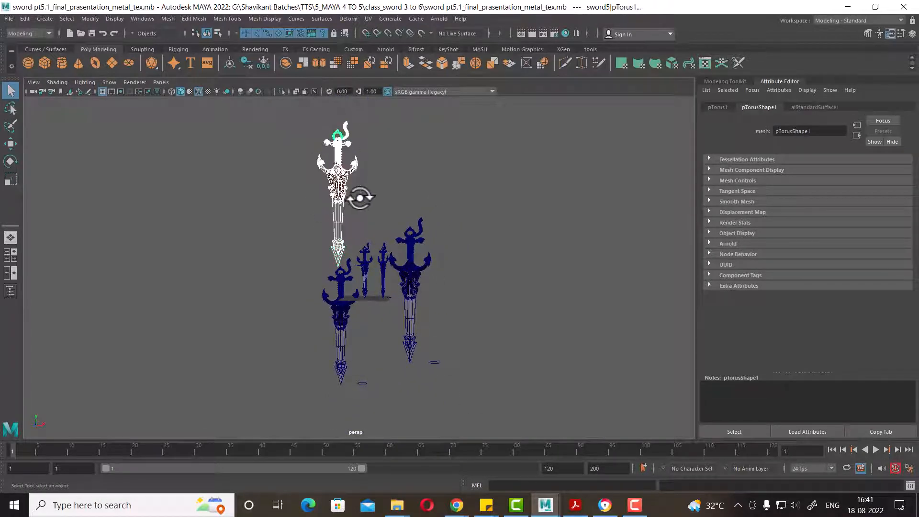
key("Delete")
left_click_drag(314, 256, 359, 382)
key("Delete")
scroll(356, 323, "up", 5)
scroll(357, 323, "up", 3)
key("Delete")
left_click_drag(482, 144, 574, 369)
key("Delete")
Delete the side-turned small sword with the fragment beside it and the stray curves near the grid
left_click_drag(518, 151, 413, 418)
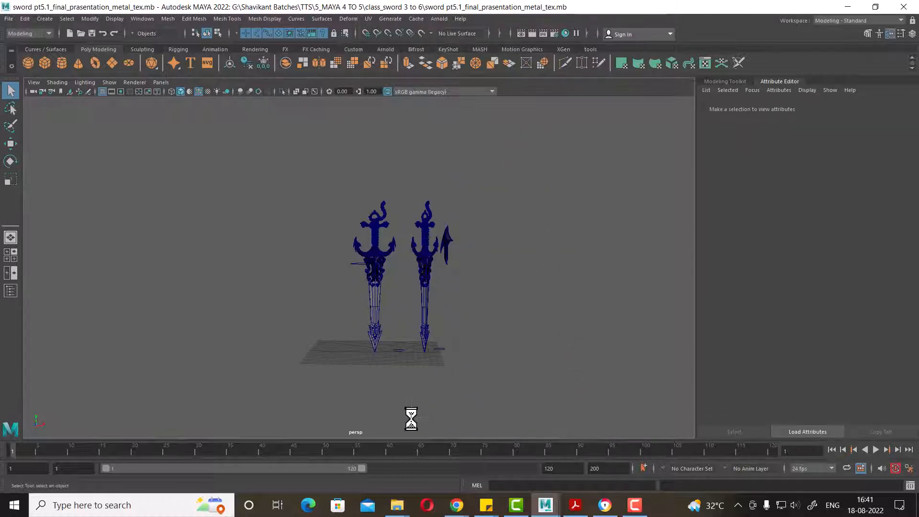
key("Delete")
left_click_drag(442, 331, 388, 373)
key("Delete")
Frame the remaining sword and delete the stray NURBS circle beside its guard
left_click_drag(442, 164, 316, 425)
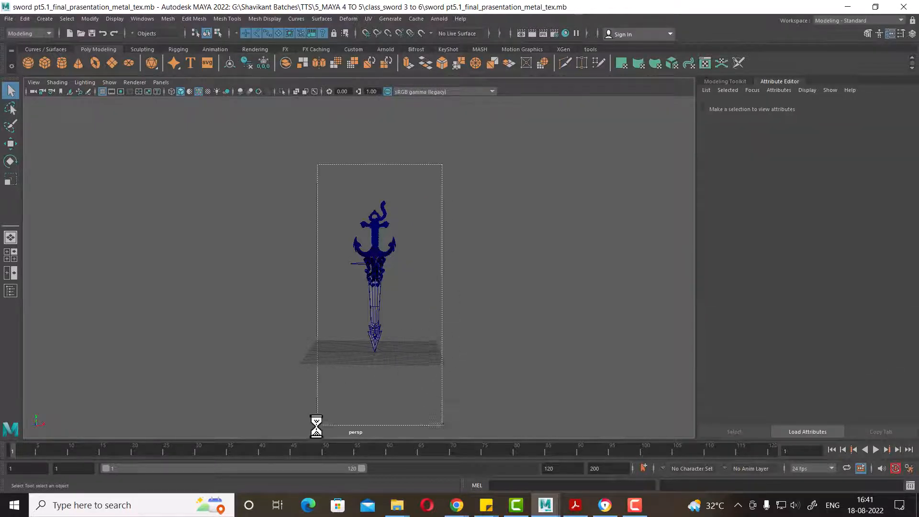
key("f")
left_click_drag(475, 385, 358, 394, "alt")
left_click(475, 306)
left_click_drag(438, 193, 378, 273)
left_click_drag(381, 292, 458, 312, "alt")
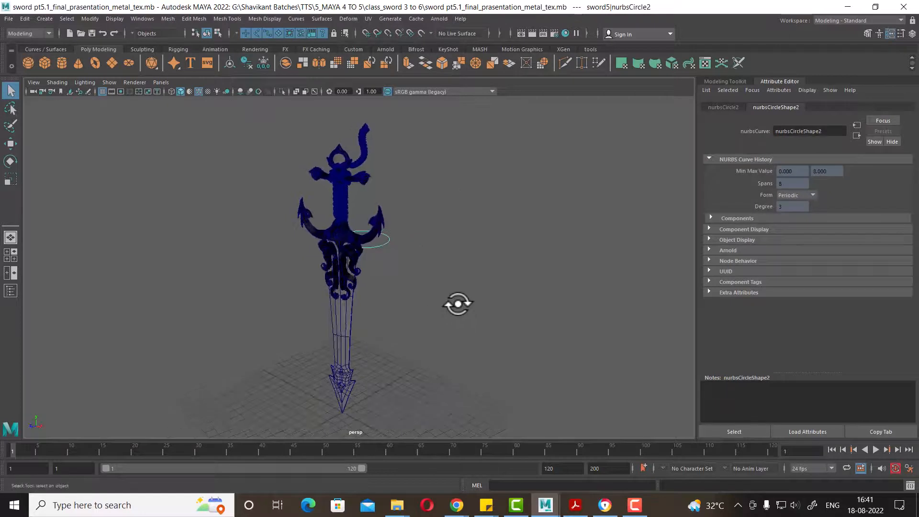
key("Delete")
Inspect the whole sword, render it from the perspective view and close the Render View
left_click_drag(430, 114, 275, 478)
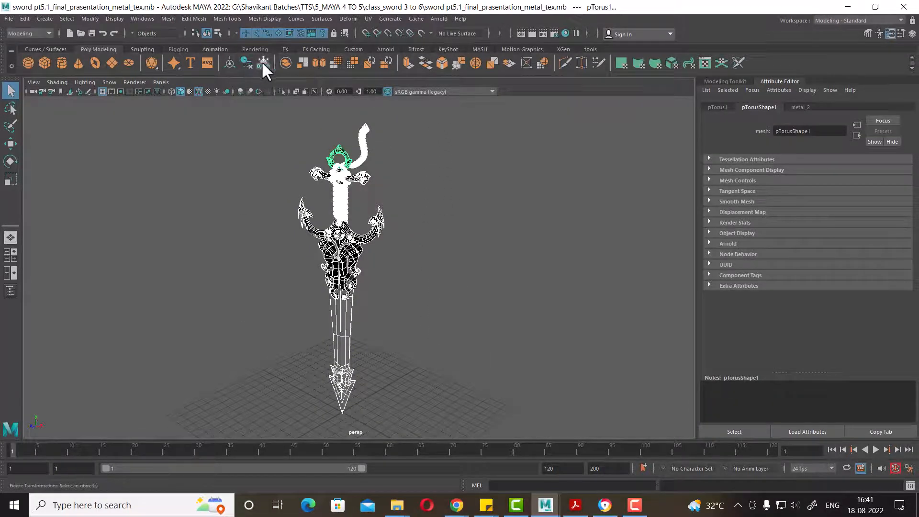
left_click_drag(422, 244, 437, 242, "alt")
right_click_drag(437, 241, 490, 281, "alt")
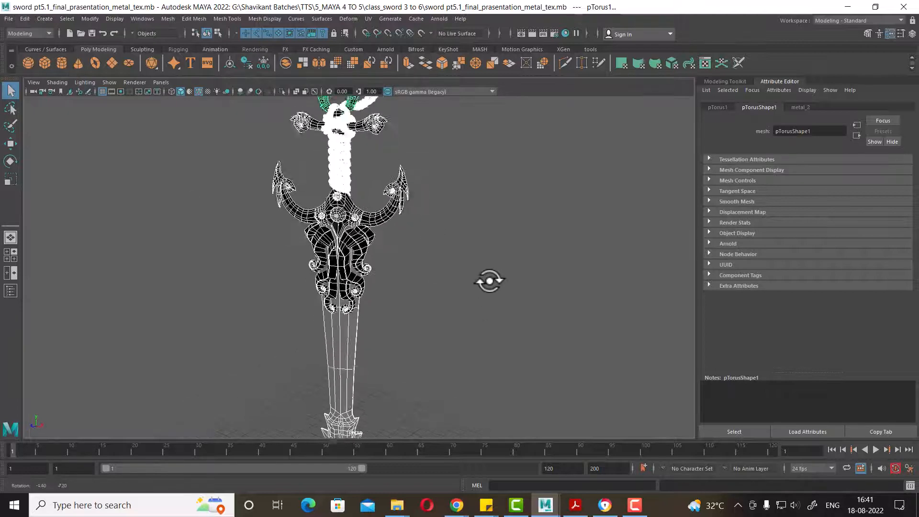
left_click_drag(489, 281, 499, 279, "alt")
left_click(500, 274)
right_click_drag(501, 273, 459, 306, "alt")
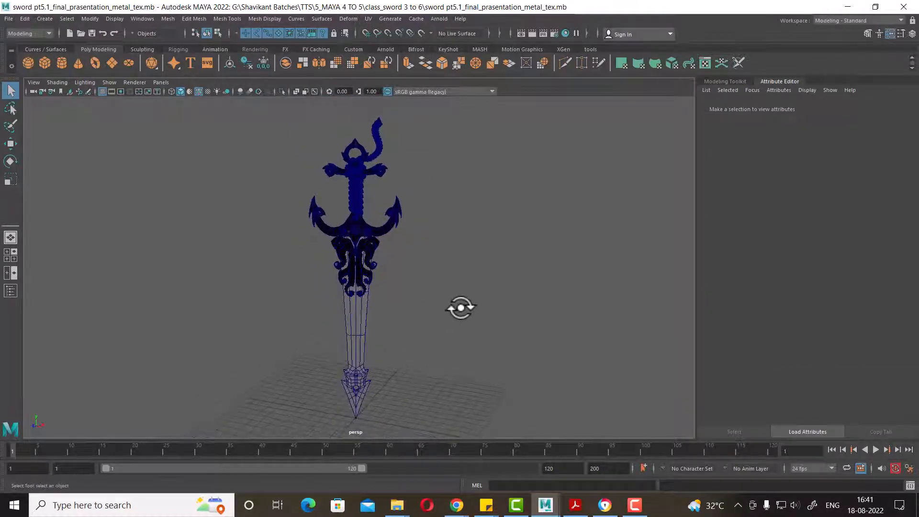
left_click(532, 32)
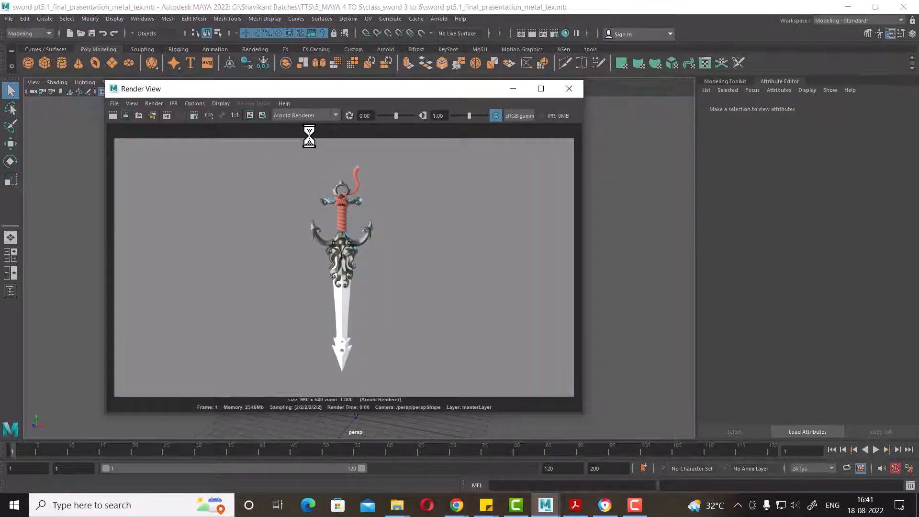
left_click(569, 88)
Show the lights again in the perspective view
left_click_drag(243, 433, 388, 379)
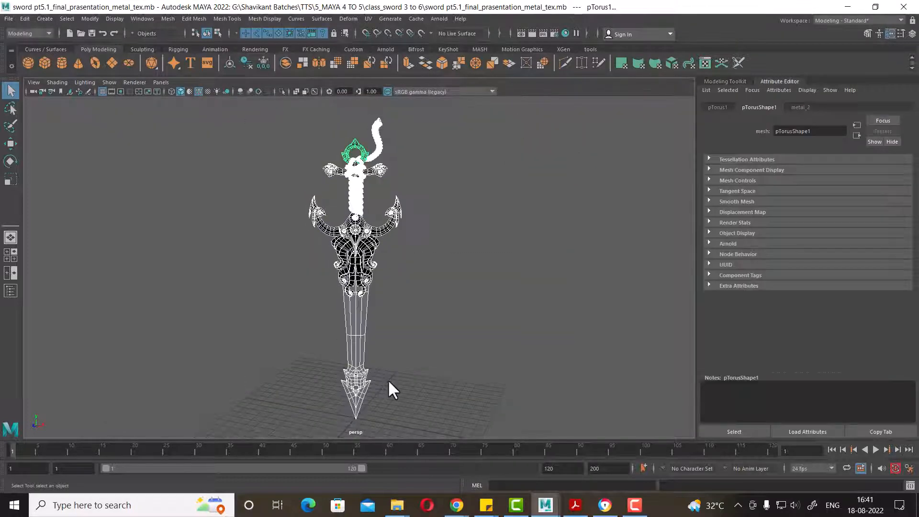
left_click(433, 307)
middle_click_drag(435, 310, 432, 255, "alt")
right_click_drag(432, 254, 483, 333, "alt")
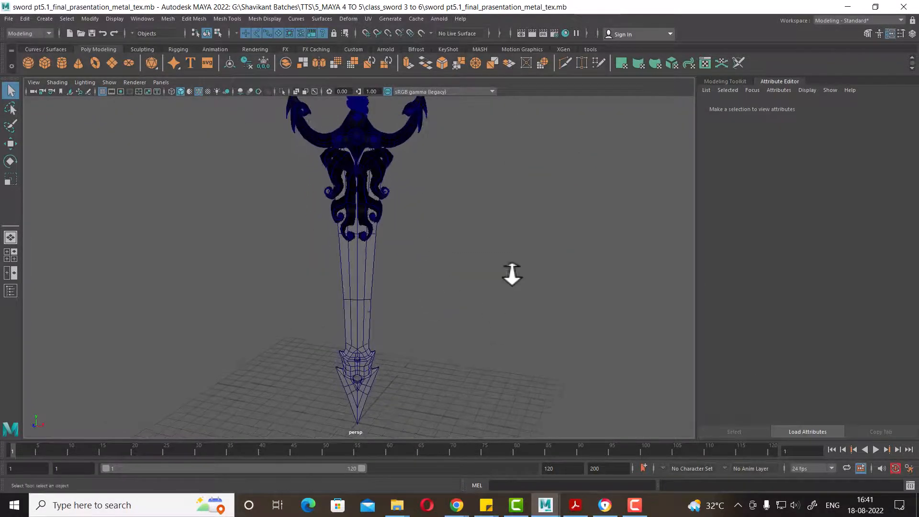
left_click(110, 83)
left_click(144, 208)
Delete all lights around the sword, including the Arnold skydome light, and the leftover curve below it
right_click_drag(451, 277, 424, 228, "alt")
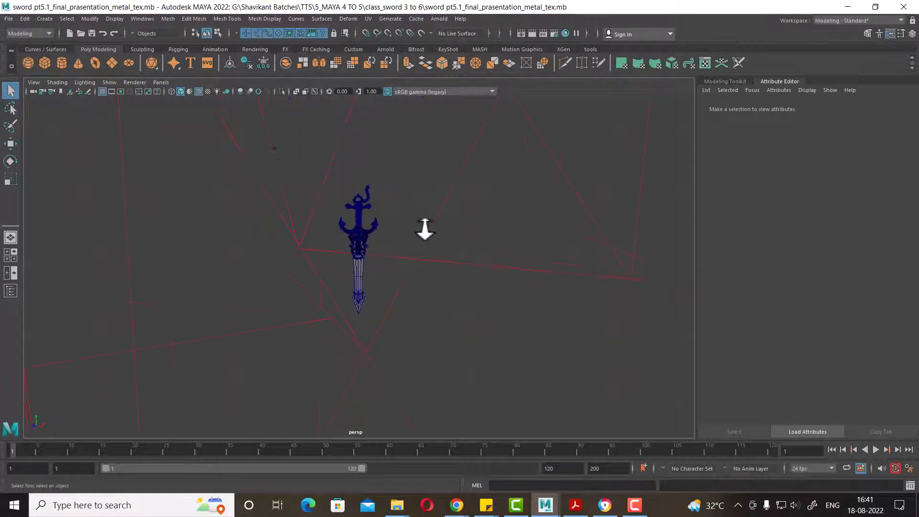
left_click_drag(425, 228, 362, 231, "alt")
right_click_drag(362, 231, 379, 254, "alt")
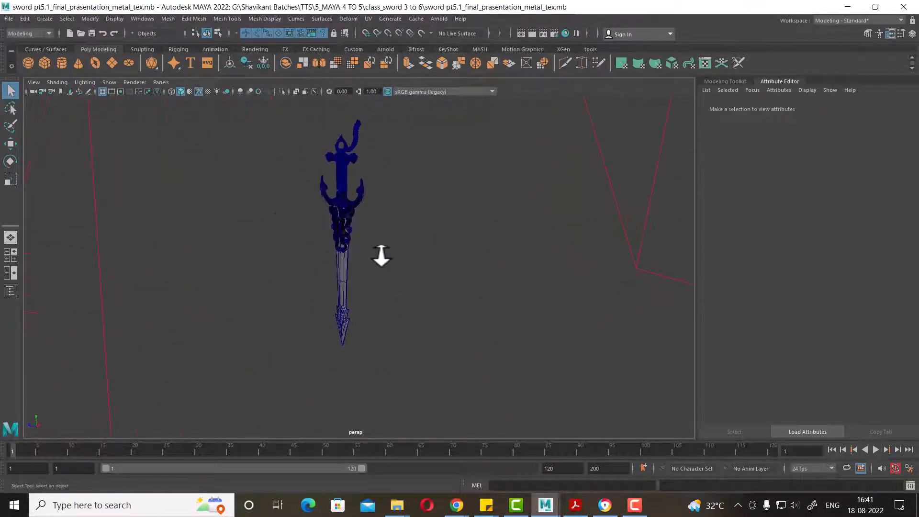
left_click_drag(326, 194, 361, 185, "alt")
mouse_move(460, 266)
left_mouse_down("alt")
mouse_move(414, 262)
mouse_move(263, 203)
mouse_move(361, 295)
mouse_move(458, 261)
left_mouse_up("alt")
left_click_drag(567, 165, 171, 143)
key("Delete")
left_click_drag(561, 150, 535, 420)
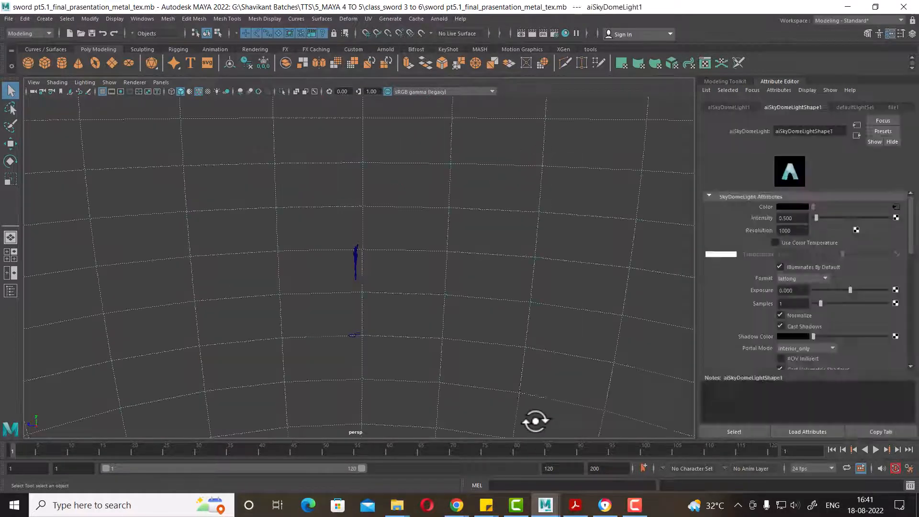
key("Delete")
left_click_drag(421, 308, 287, 380)
key("Delete")
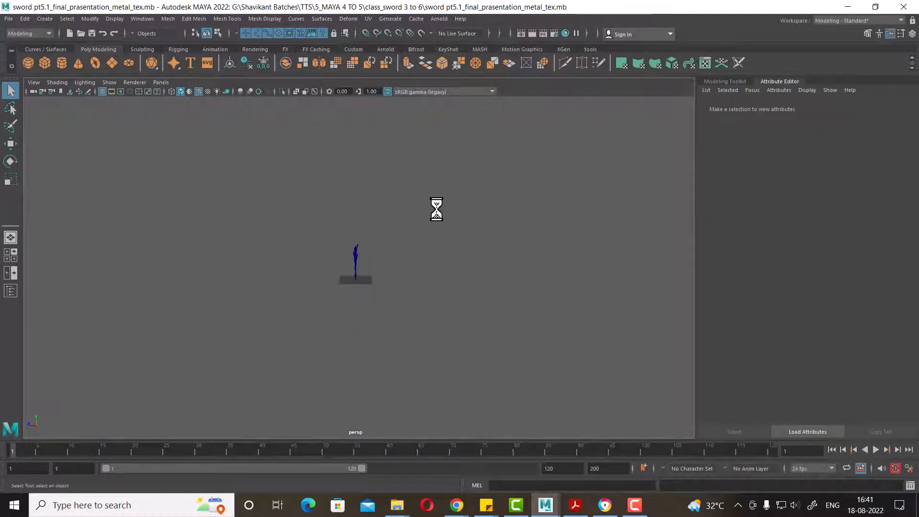
Frame the sword, render it without any lights and close the Render View
left_click_drag(436, 209, 273, 408)
key("f")
left_click_drag(373, 331, 455, 318, "alt")
left_click(530, 34)
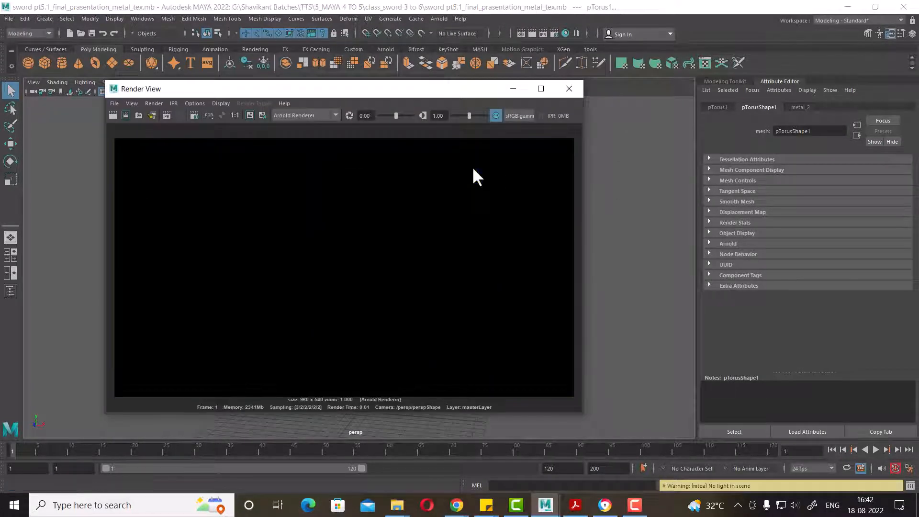
left_click(568, 89)
Add an Arnold skydome light to the scene, render the sword with it and close the Render View
left_click(436, 20)
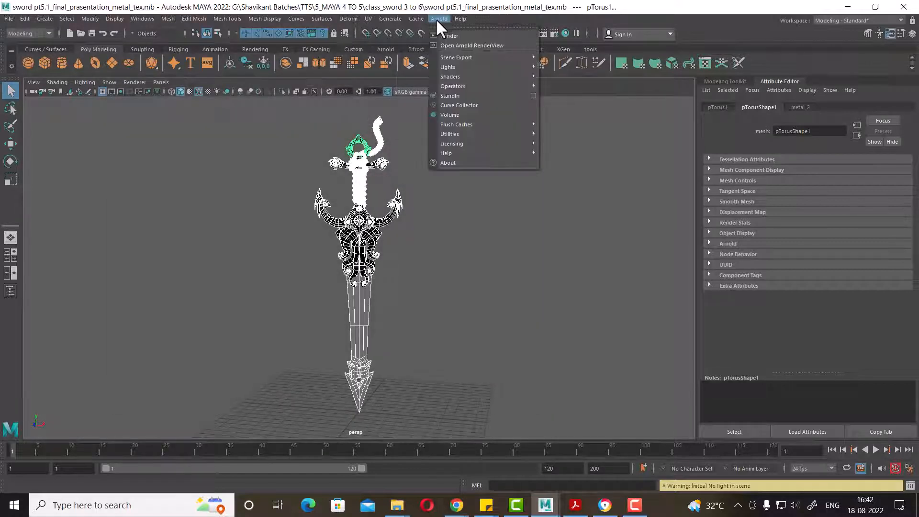
mouse_move(495, 68)
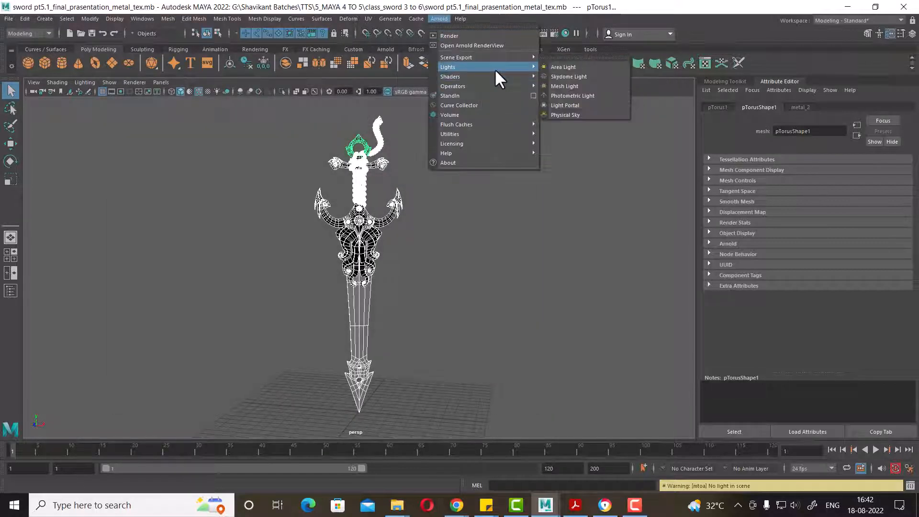
left_click(563, 76)
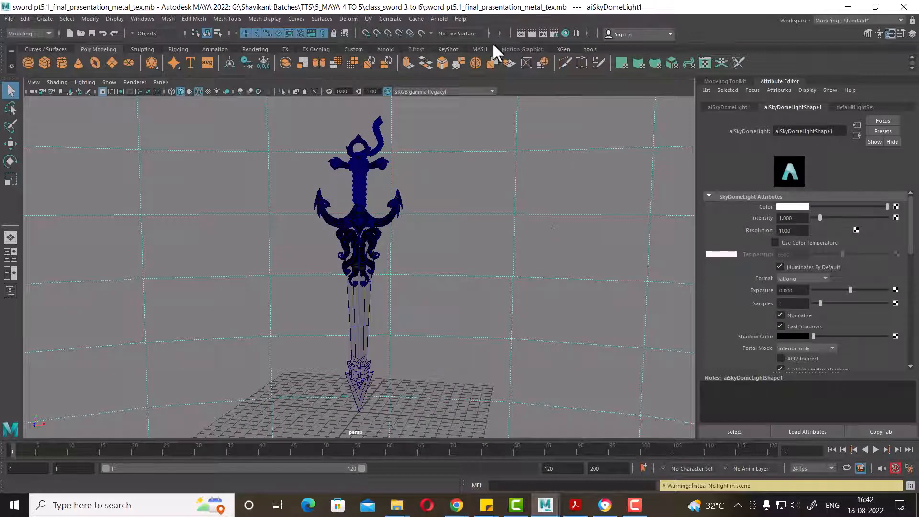
left_click(535, 32)
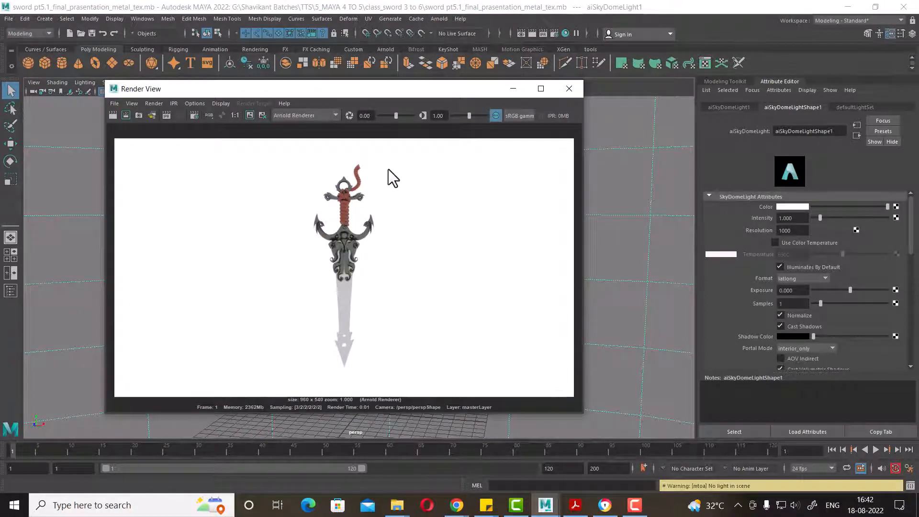
left_click(569, 88)
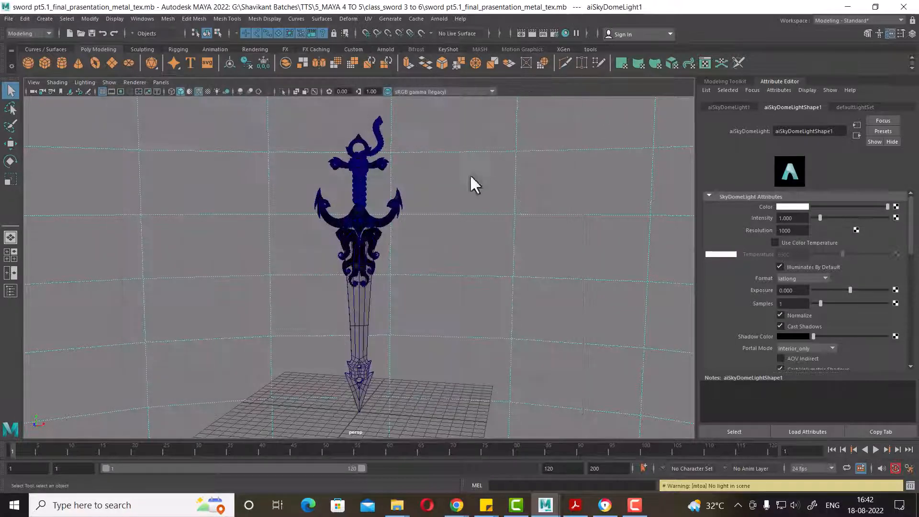
Assign a new Maya Blinn material to the sword's blade, render the result and close the Render View
left_click_drag(472, 184, 379, 230, "alt")
right_click_drag(379, 230, 394, 294, "alt")
left_click(355, 296)
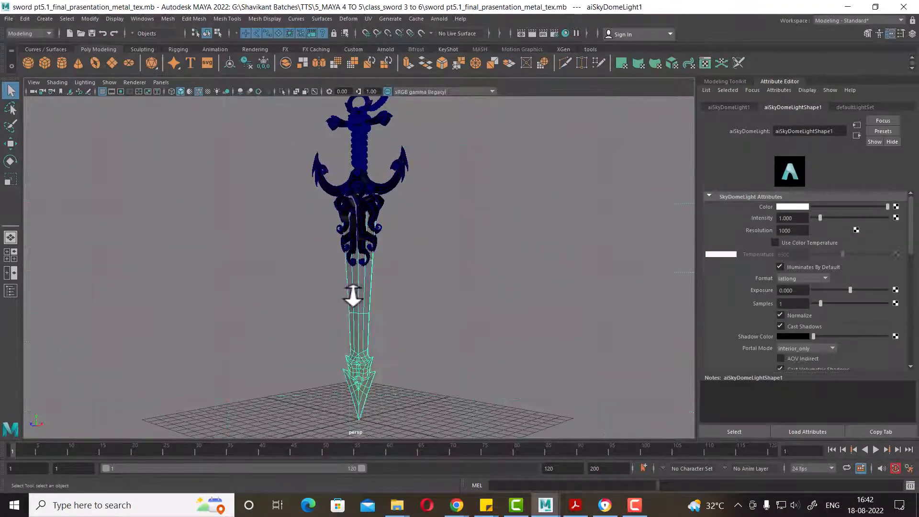
right_click(359, 302)
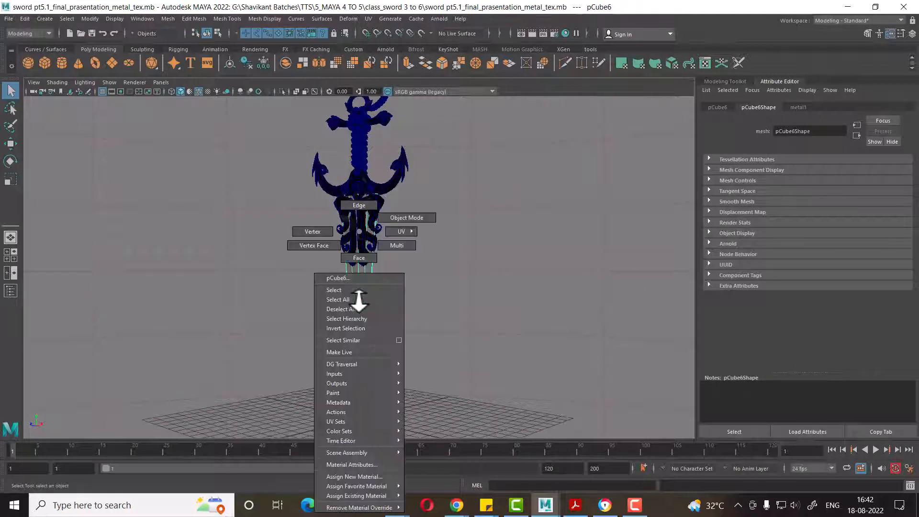
left_click(377, 474)
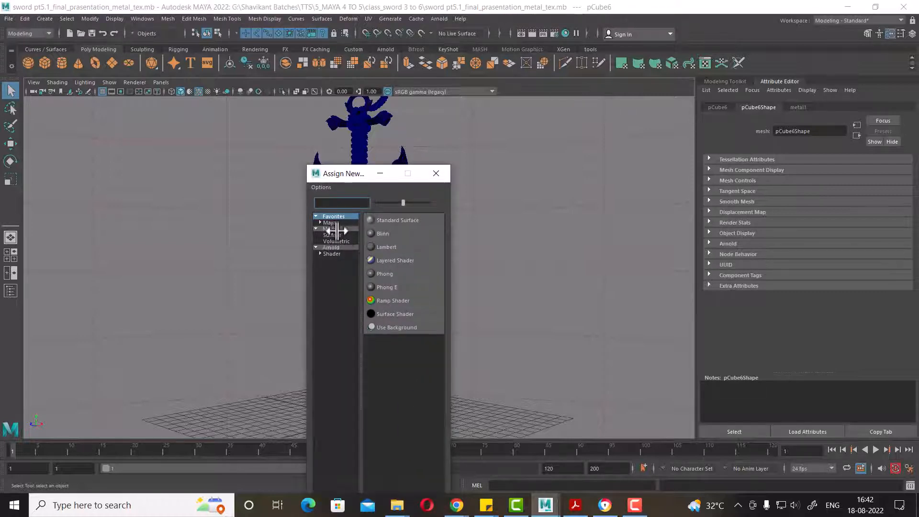
left_click(335, 229)
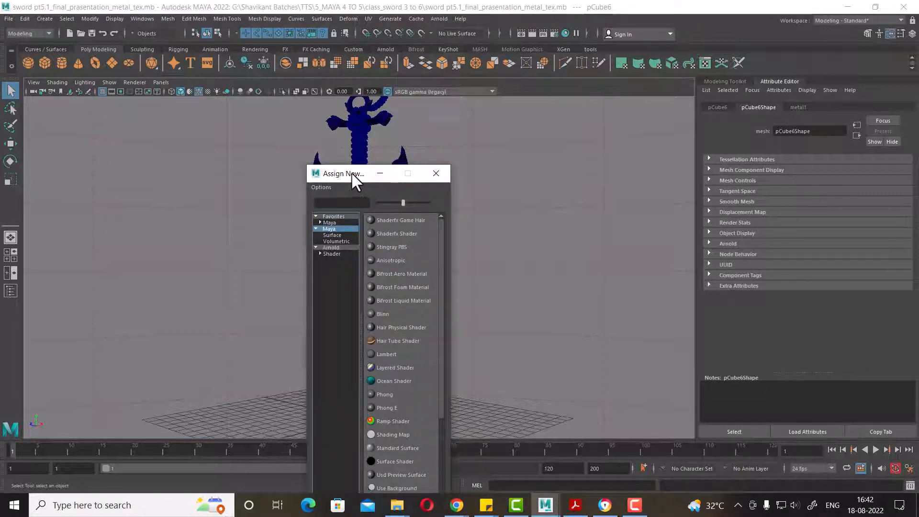
left_click_drag(351, 172, 618, 113)
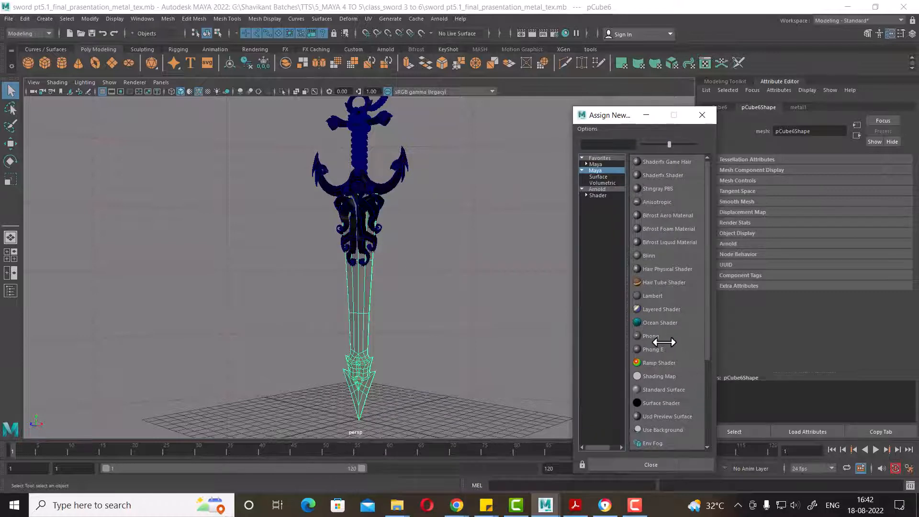
left_click(652, 255)
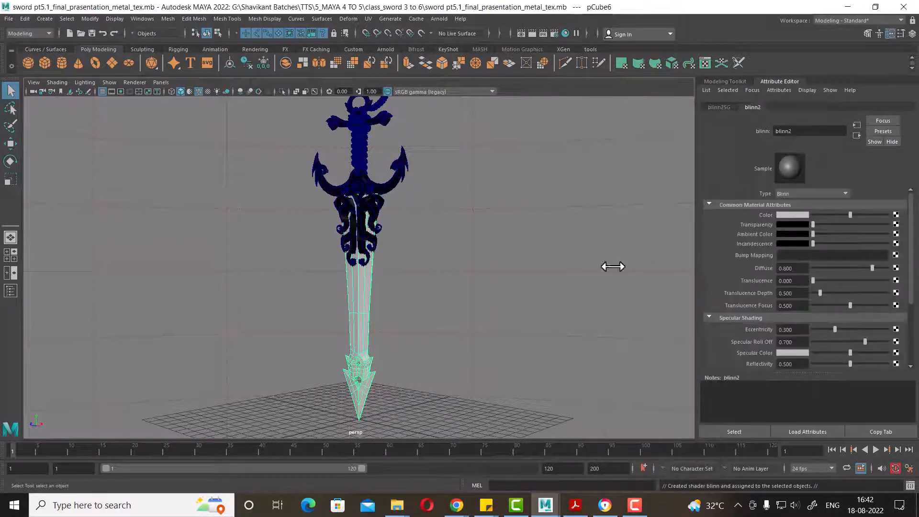
left_click(531, 34)
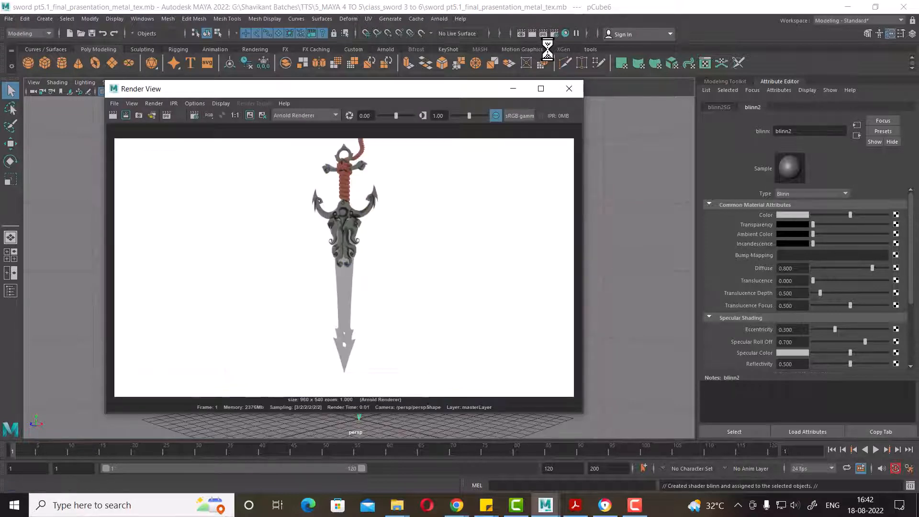
left_click(569, 89)
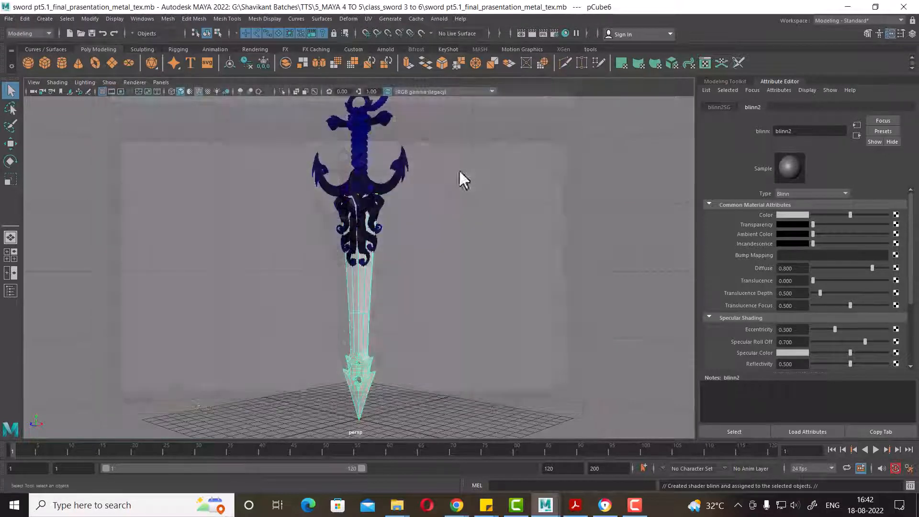
Assign one new Phong material to the crossguards, both hook tips, the ornament above the blade and the pommel ring
left_click(398, 185)
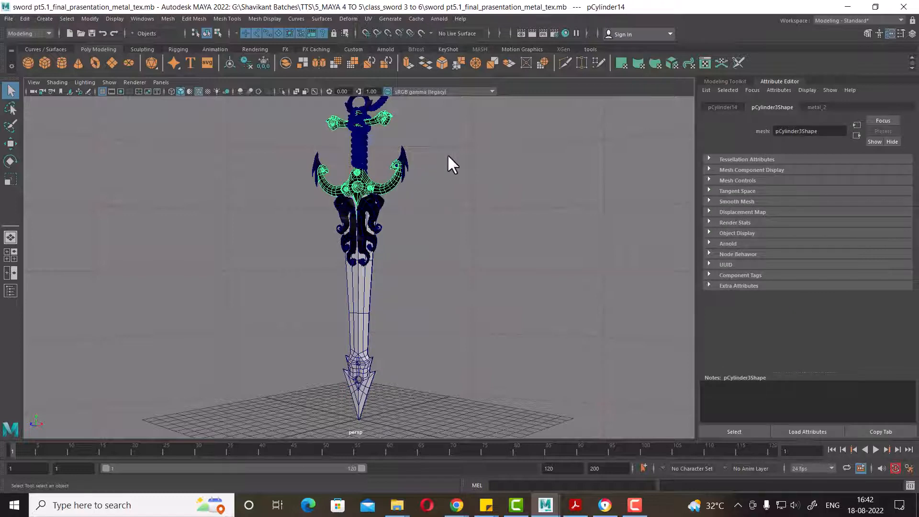
left_click(402, 161, "shift")
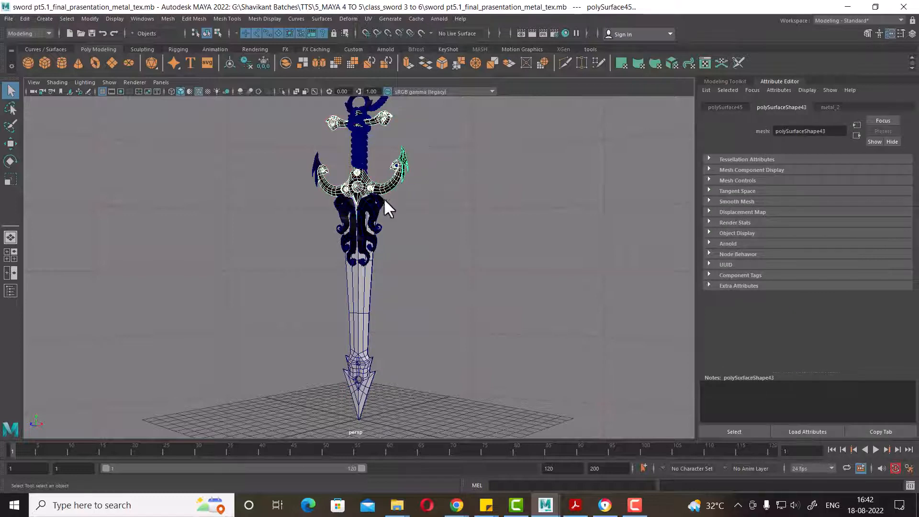
left_click(375, 210, "shift")
scroll(383, 191, "up", 2)
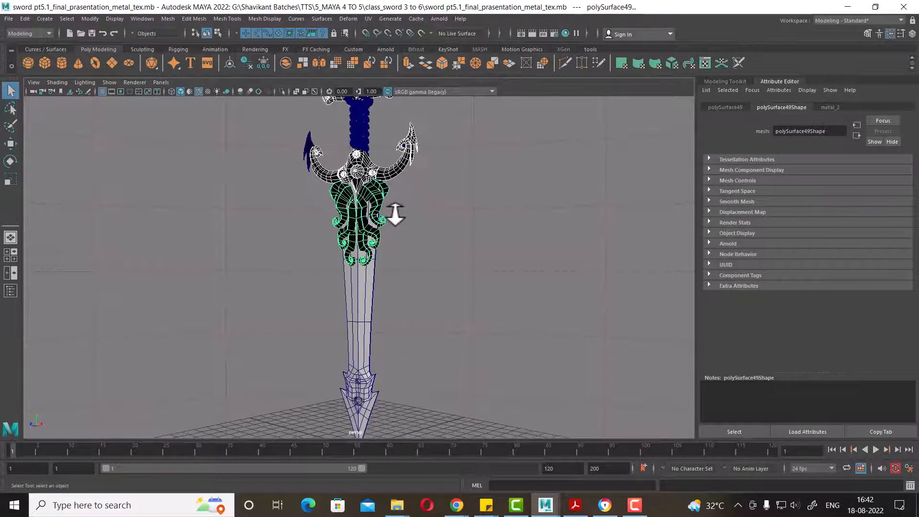
left_click(312, 146, "shift")
middle_click_drag(385, 178, 393, 233, "alt")
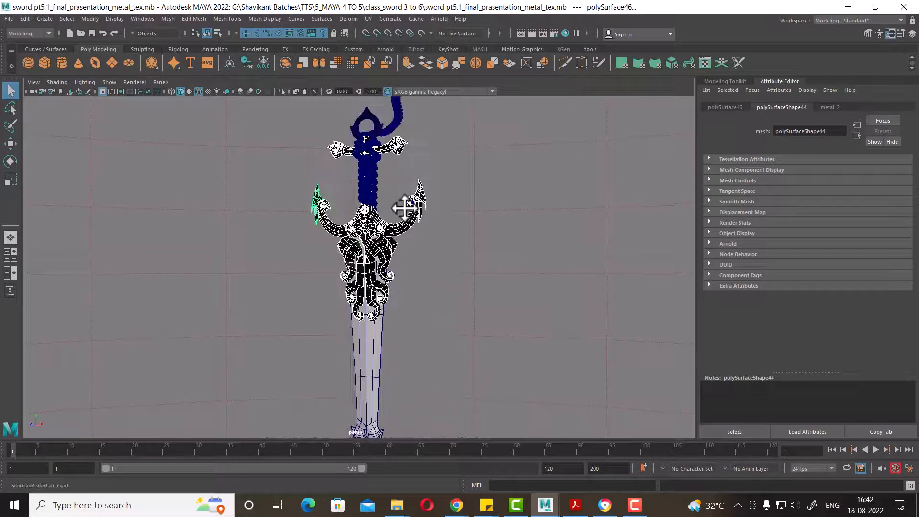
left_click(371, 116, "shift")
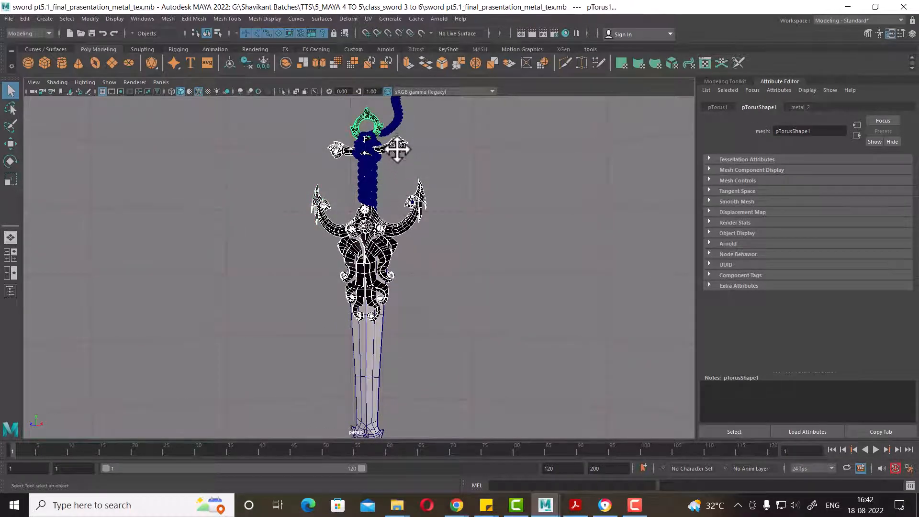
right_click_drag(396, 149, 484, 440)
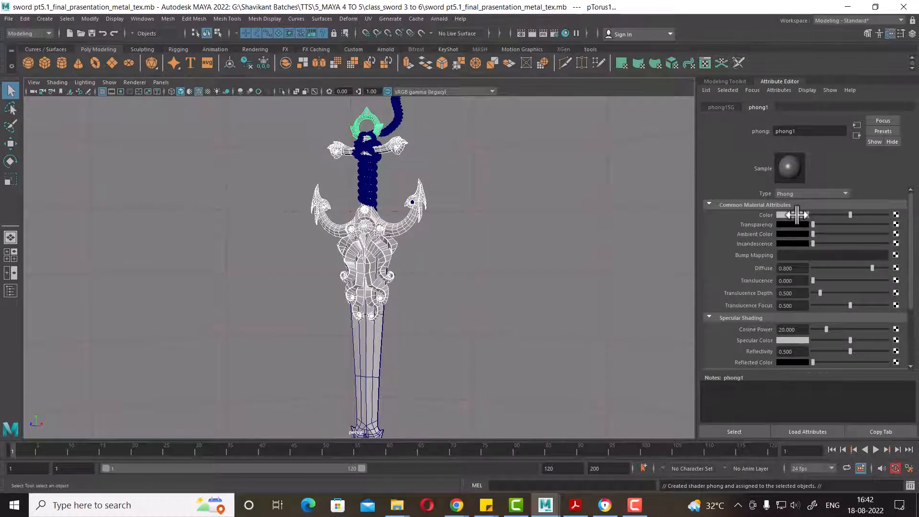
Set the Phong colour to dark olive green (H 88.028, S 0.667, V 0.087), render the sword and close the Render View
left_click(798, 216)
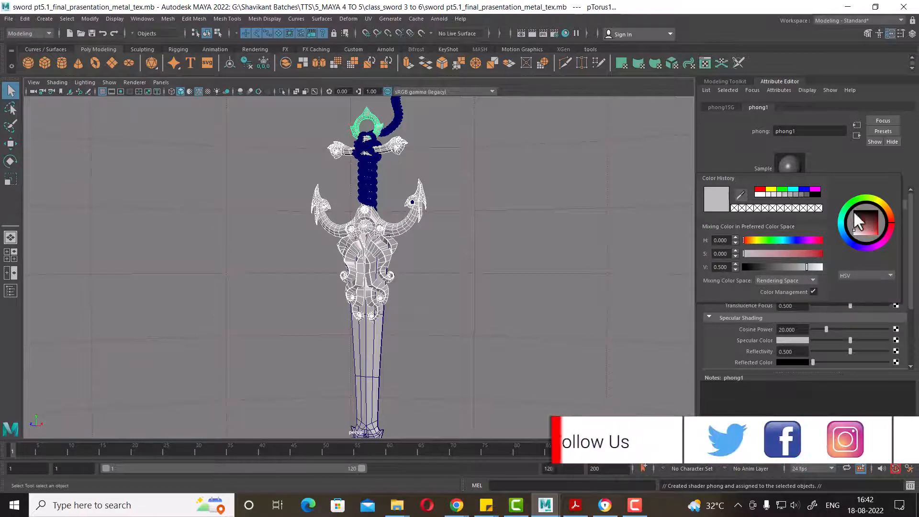
left_click(841, 229)
left_click(866, 194)
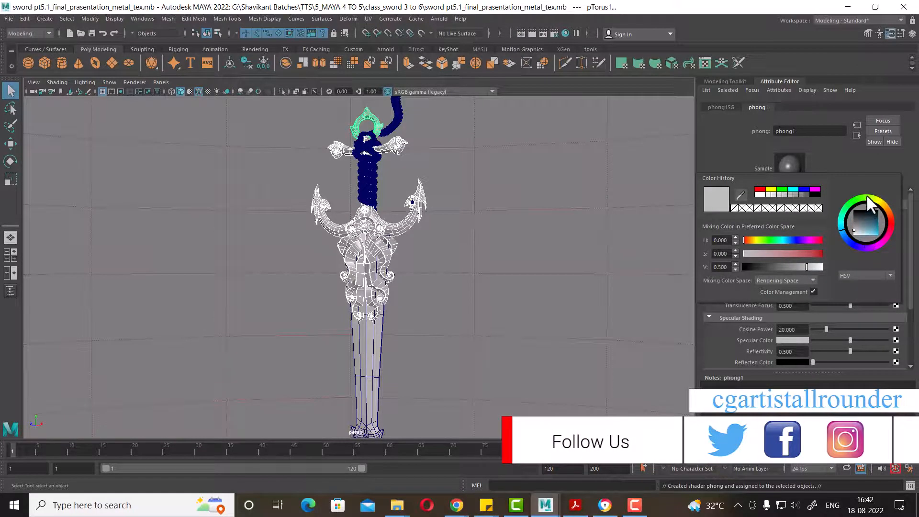
left_click_drag(874, 219, 870, 218)
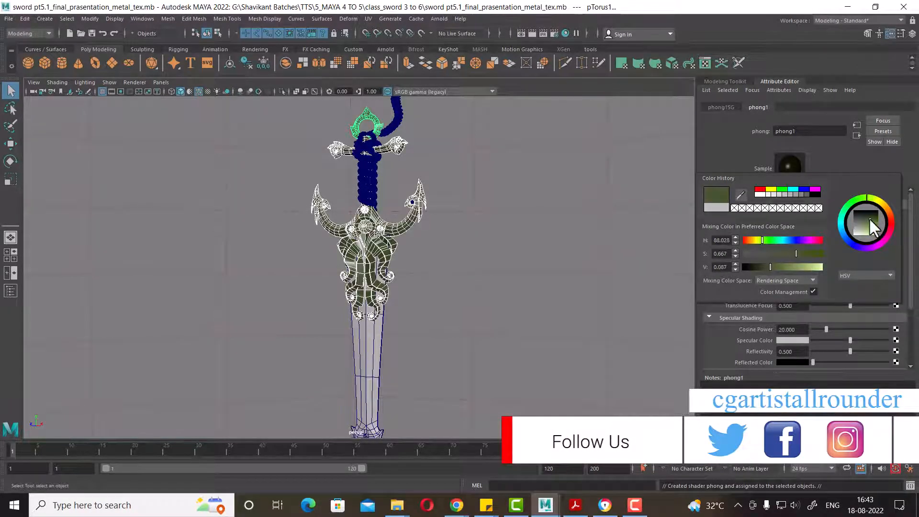
left_click(533, 32)
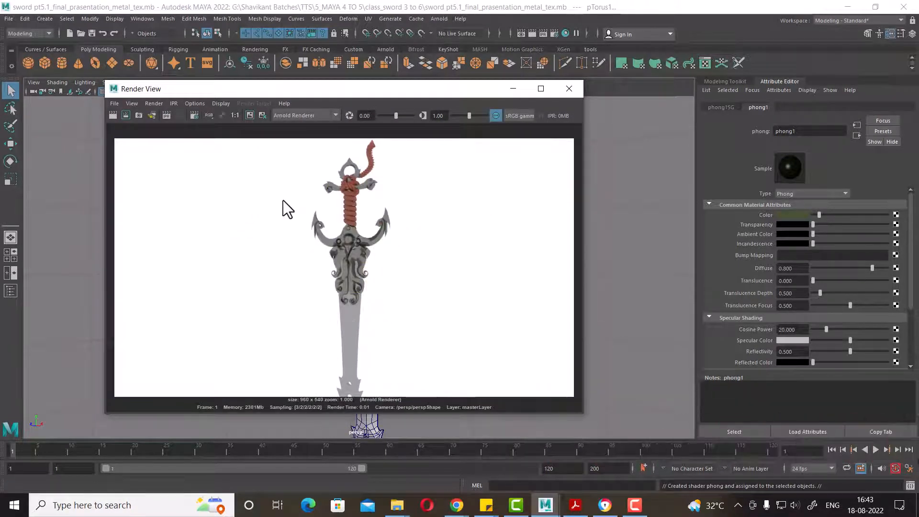
left_click(568, 90)
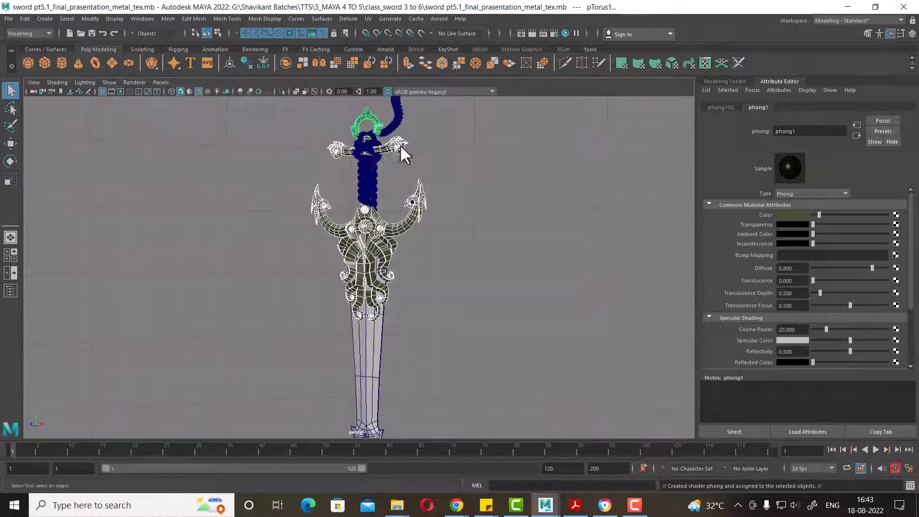
Assign a new Lambert material to the rope pieces: the loose tail, the knot and the grip wrap
left_click(396, 122)
left_click(372, 162, "shift")
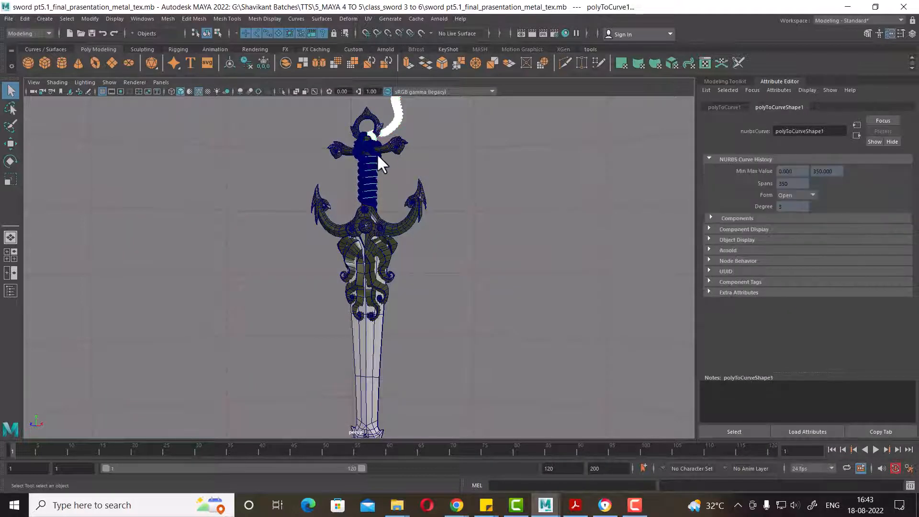
middle_click_drag(381, 146, 387, 222, "alt")
right_click_drag(388, 221, 430, 241, "alt")
left_click(385, 146)
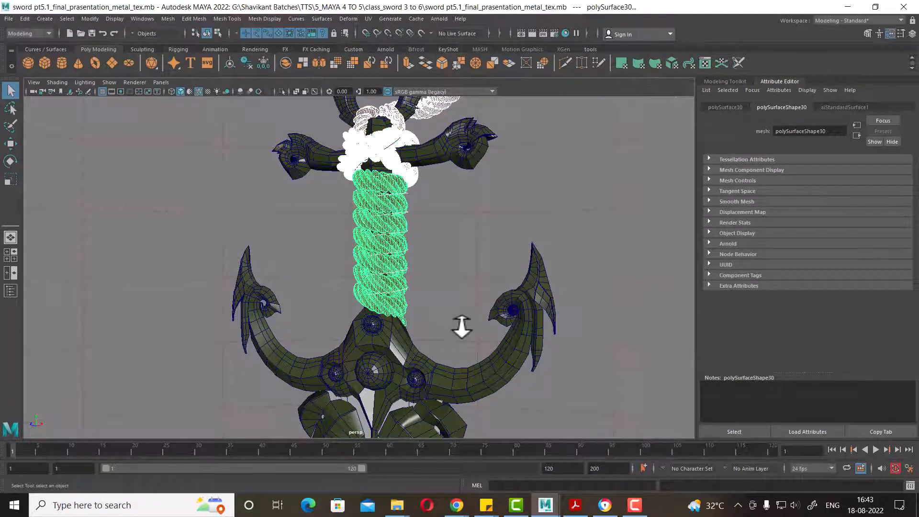
right_click_drag(372, 209, 463, 438)
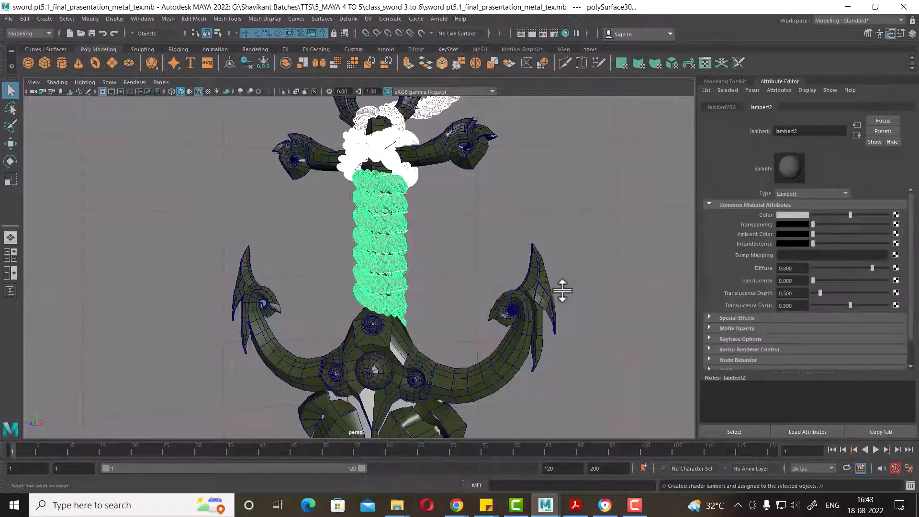
Render a close-up of the rope-wrapped handle and close the Render View
middle_click_drag(562, 235, 552, 269, "alt")
left_click_drag(552, 269, 551, 263, "alt")
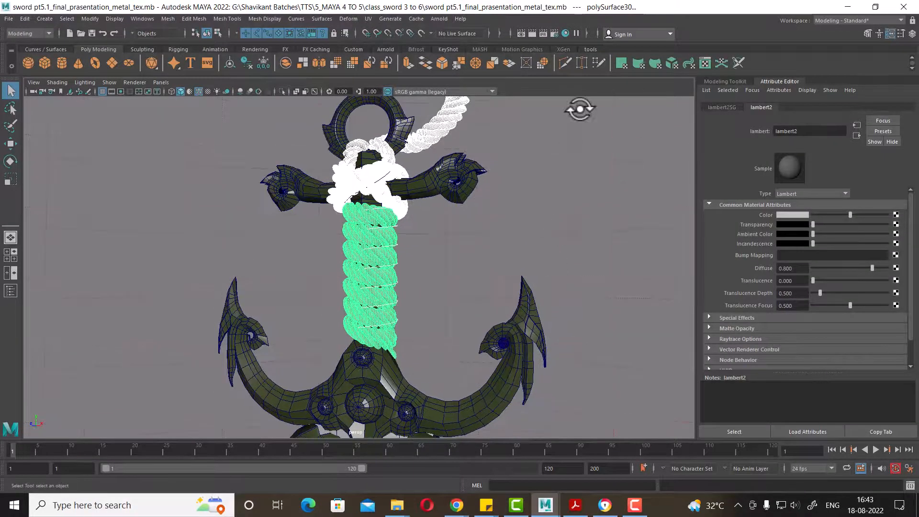
left_click(531, 32)
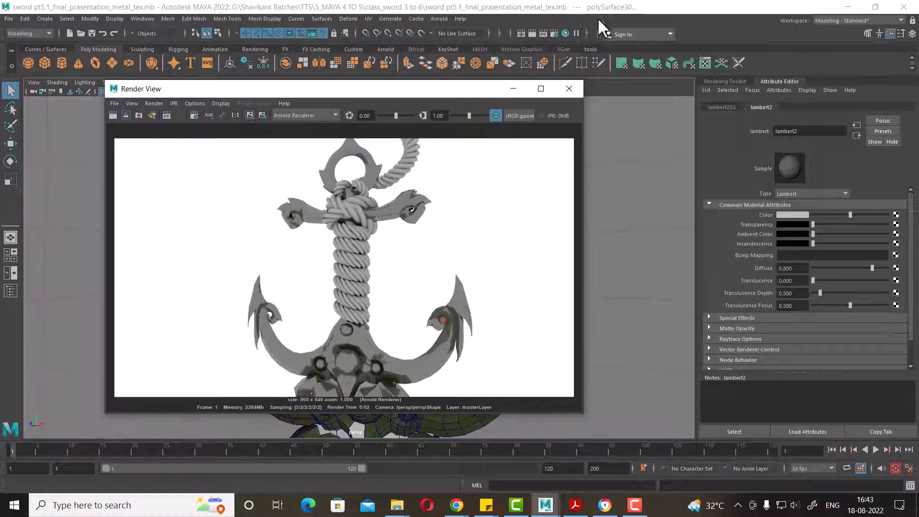
left_click(567, 89)
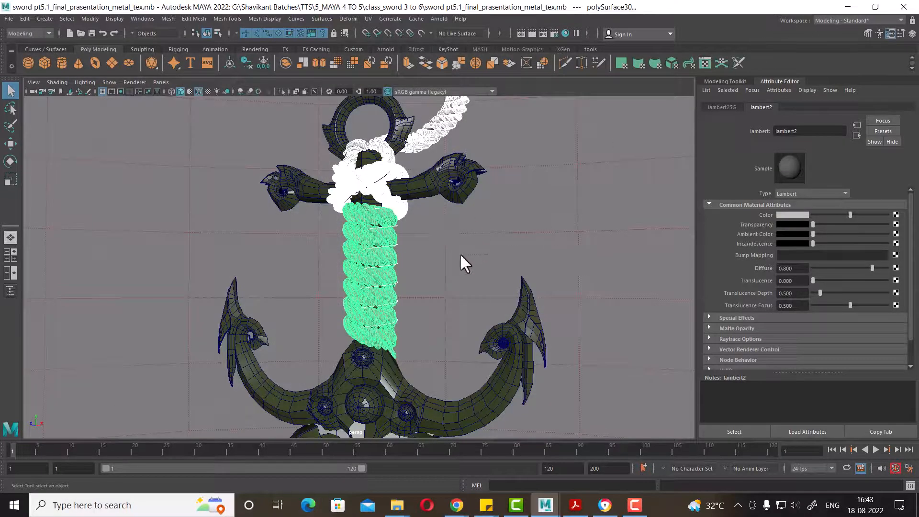
Select the sword's blade and inspect the whole sword with its assigned materials
right_click_drag(460, 253, 412, 226, "alt")
middle_click_drag(455, 328, 451, 279, "alt")
right_click_drag(450, 278, 426, 268, "alt")
middle_click_drag(425, 268, 422, 162, "alt")
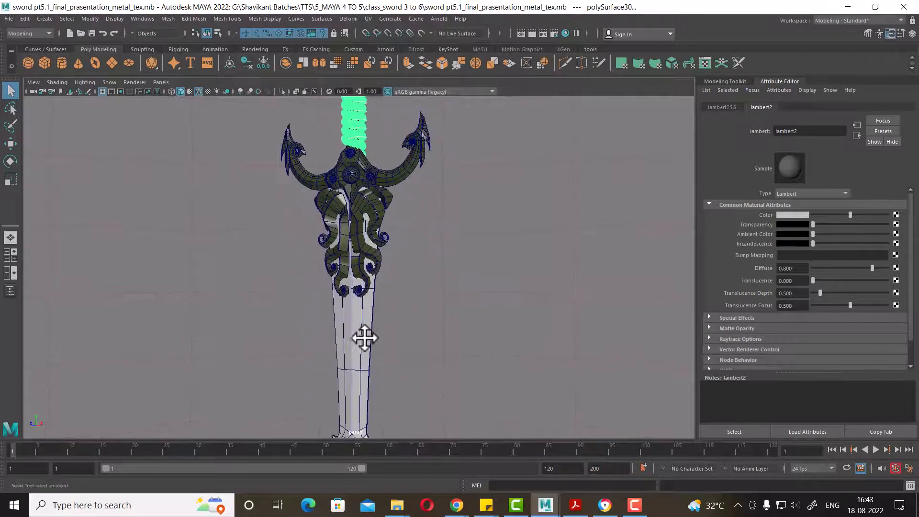
left_click(362, 342)
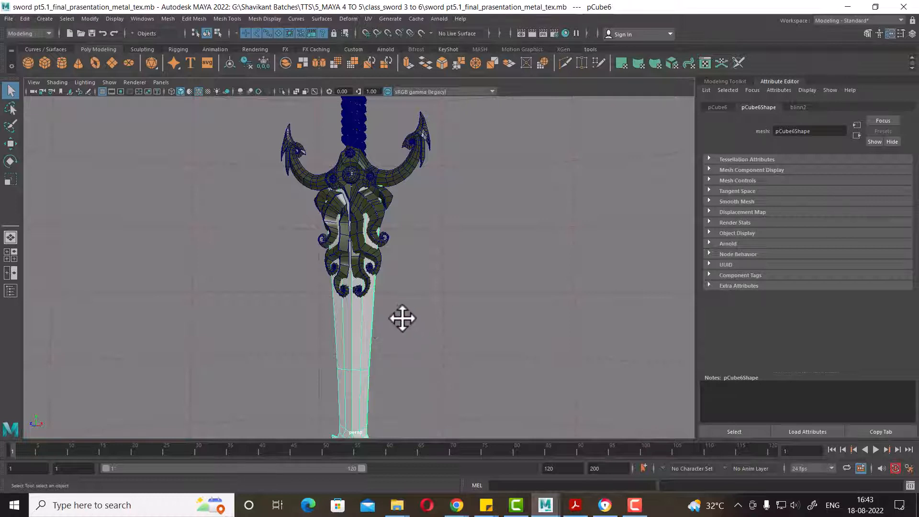
scroll(462, 314, "down", 5)
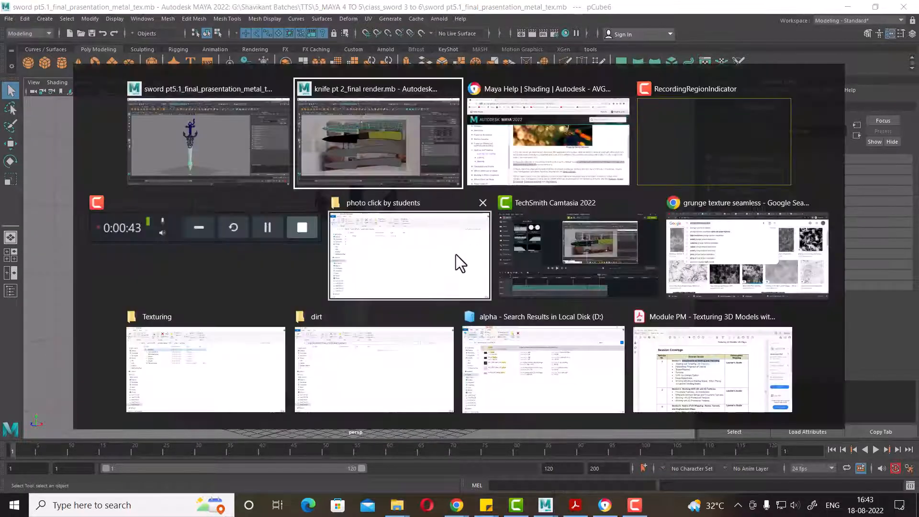
Switch to the Maya Help page on Shading in Chrome and clear the text highlight in the surface shading paragraph
key("alt+Tab")
left_click(558, 168)
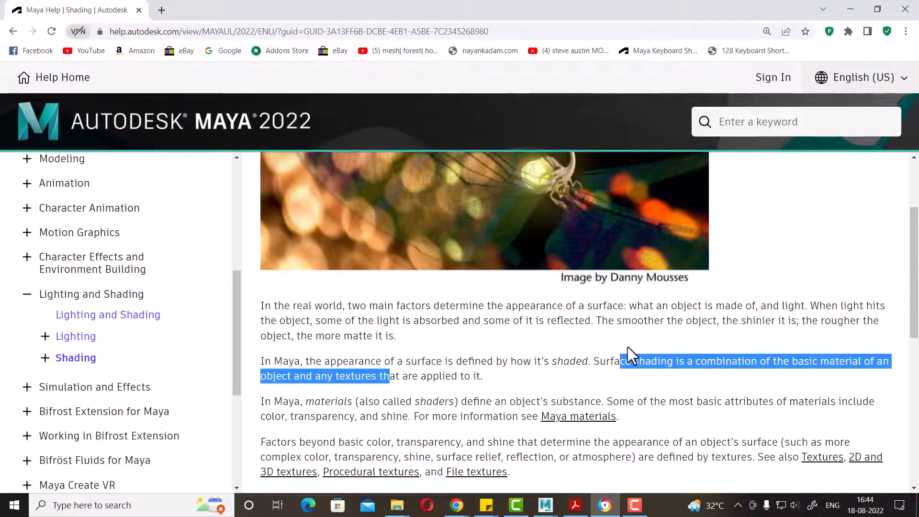
left_click(778, 359)
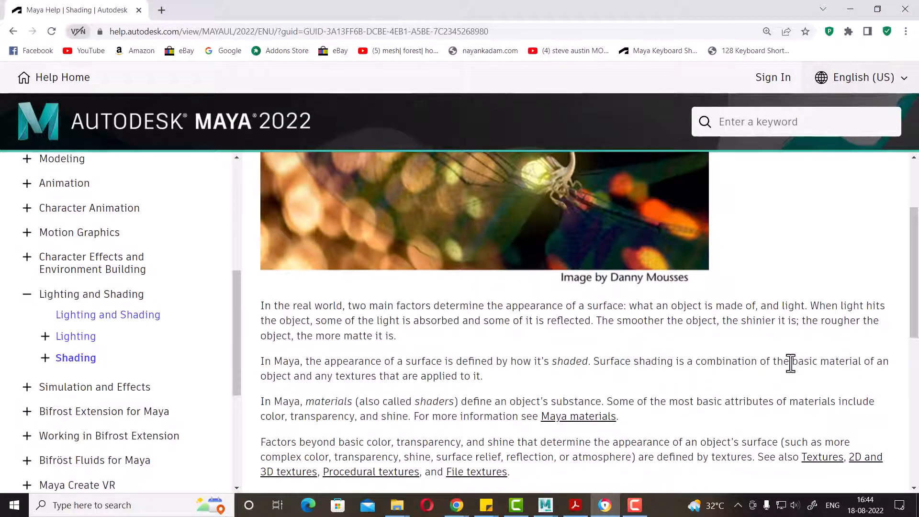
Highlight the words on basic material and on applied textures in the surface shading paragraph
left_click_drag(790, 363, 847, 363)
left_click_drag(273, 377, 408, 369)
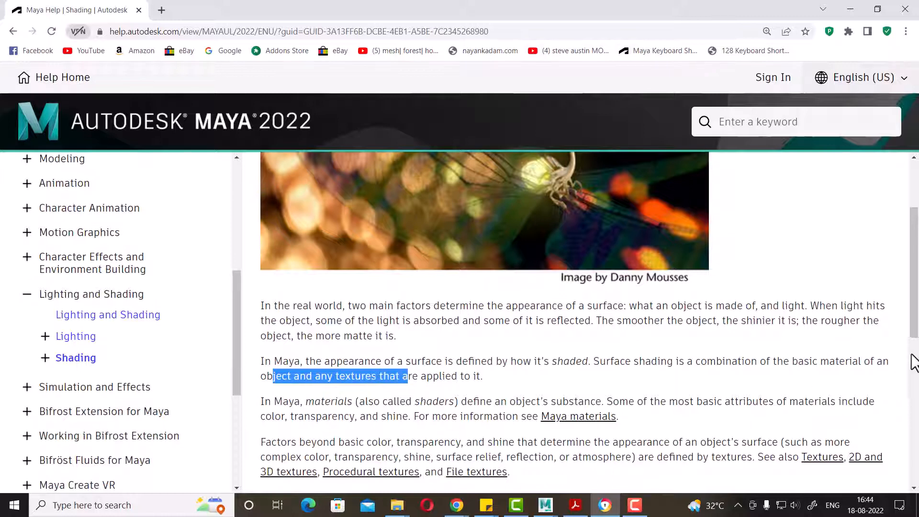
left_click_drag(790, 363, 849, 363)
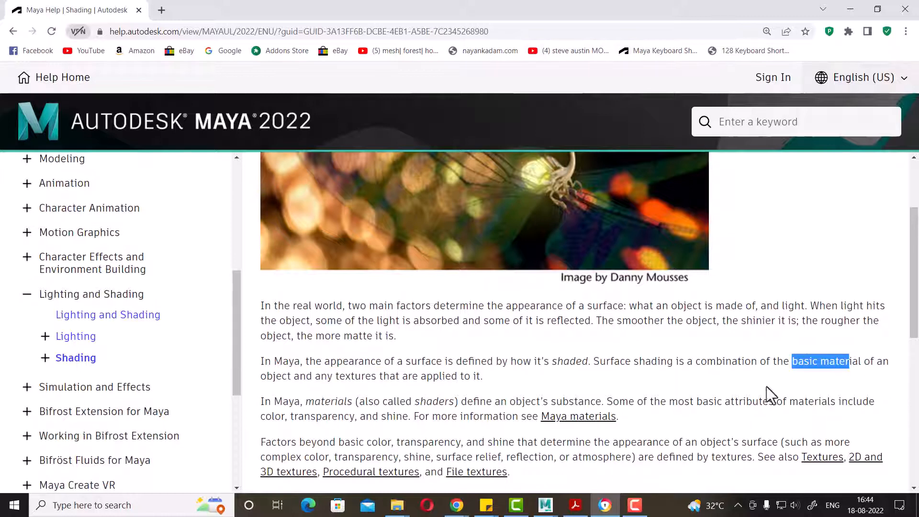
Return to the sword scene in Maya, select the blade and examine its shaded surface from the tip up to the hilt
left_click(850, 10)
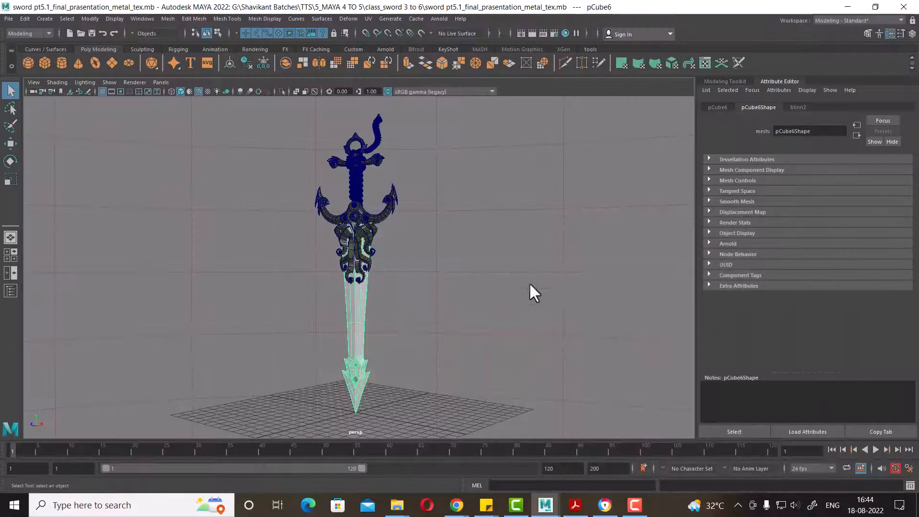
left_click(438, 258)
scroll(393, 325, "up", 6)
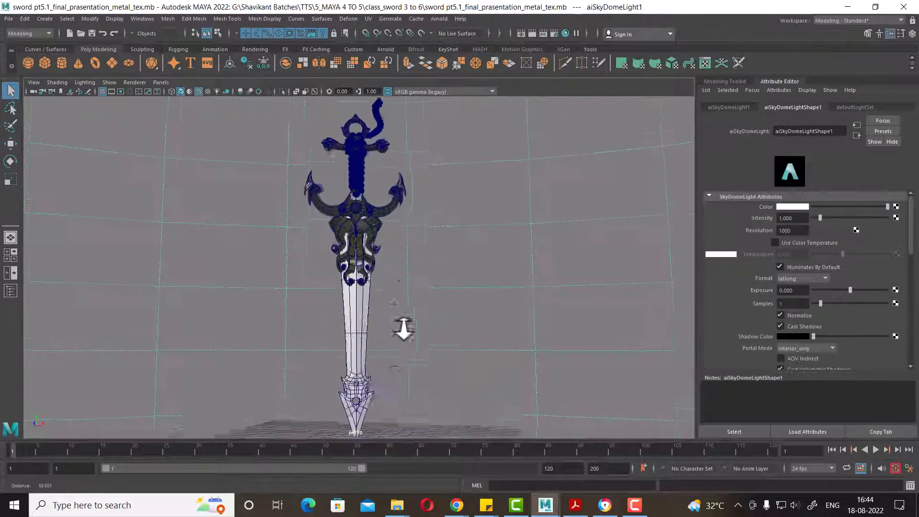
scroll(427, 364, "up", 4)
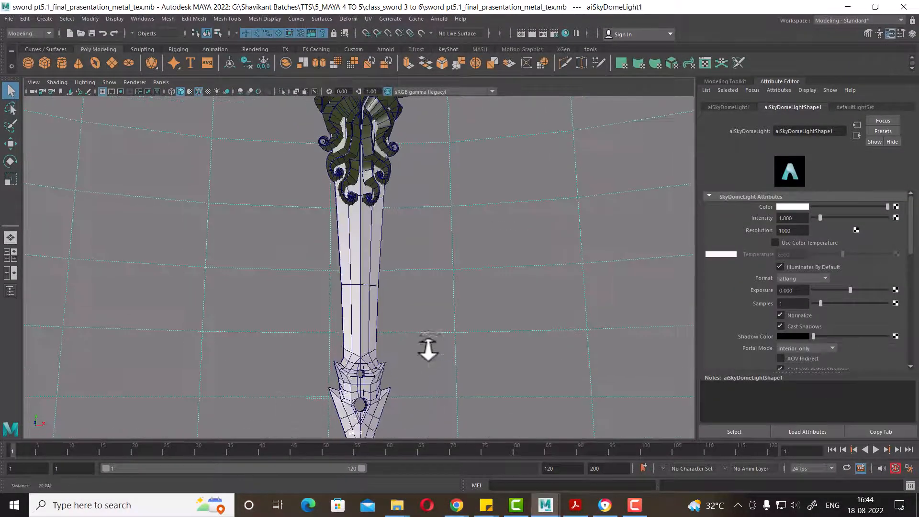
left_click(364, 318)
scroll(408, 332, "up", 2)
left_click_drag(488, 342, 394, 328, "alt")
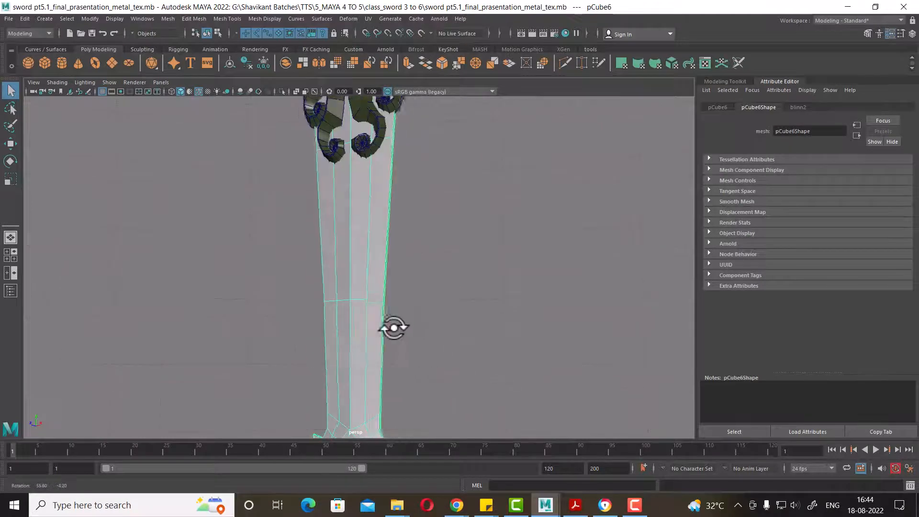
middle_click_drag(393, 349, 407, 228, "alt")
right_click_drag(409, 249, 423, 312, "alt")
middle_click_drag(430, 289, 430, 319, "alt")
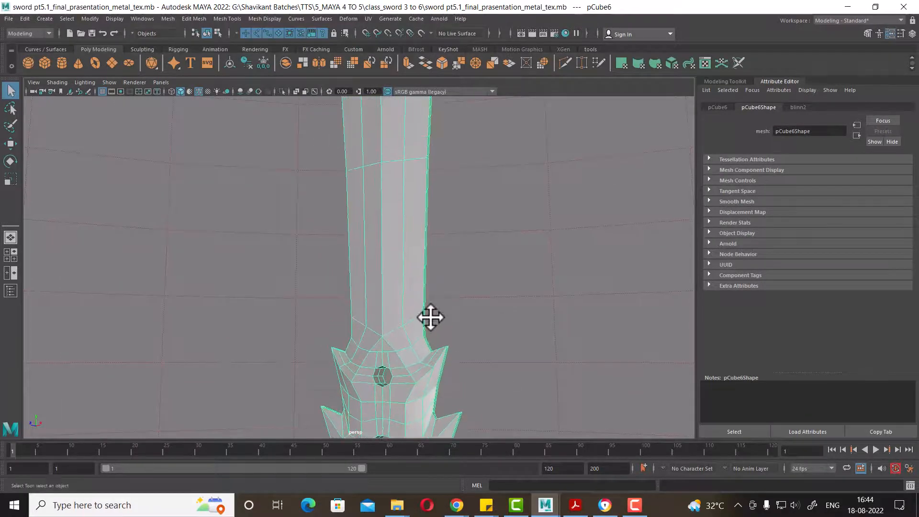
right_click_drag(436, 323, 365, 199, "alt")
middle_click_drag(365, 201, 381, 379, "alt")
right_click_drag(392, 364, 404, 282, "alt")
left_click_drag(414, 269, 390, 334, "alt")
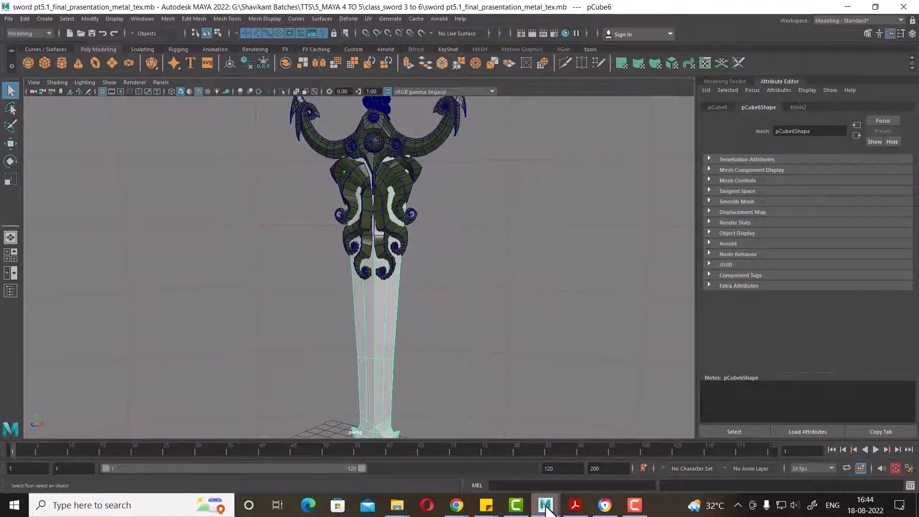
Switch to the Maya scene knife pt 2_final render.mb and select the third knife from above
mouse_move(546, 505)
left_click(452, 433)
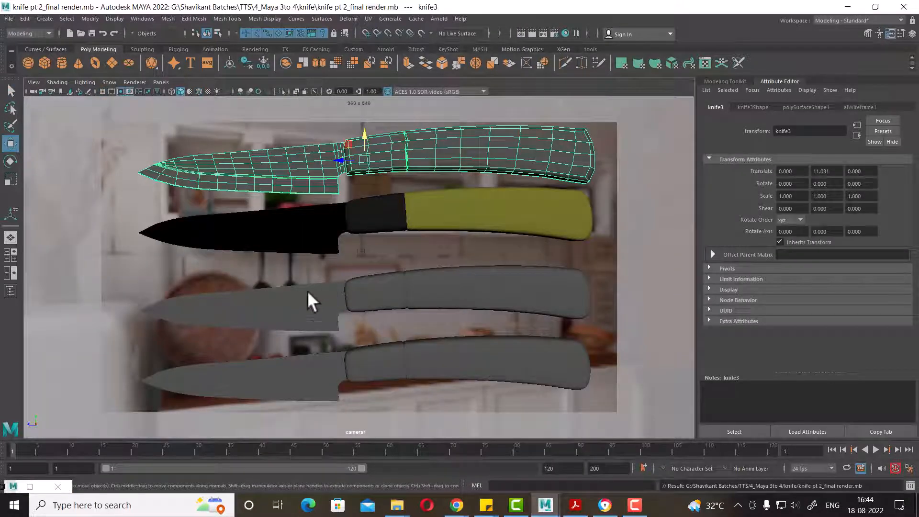
left_click(297, 304)
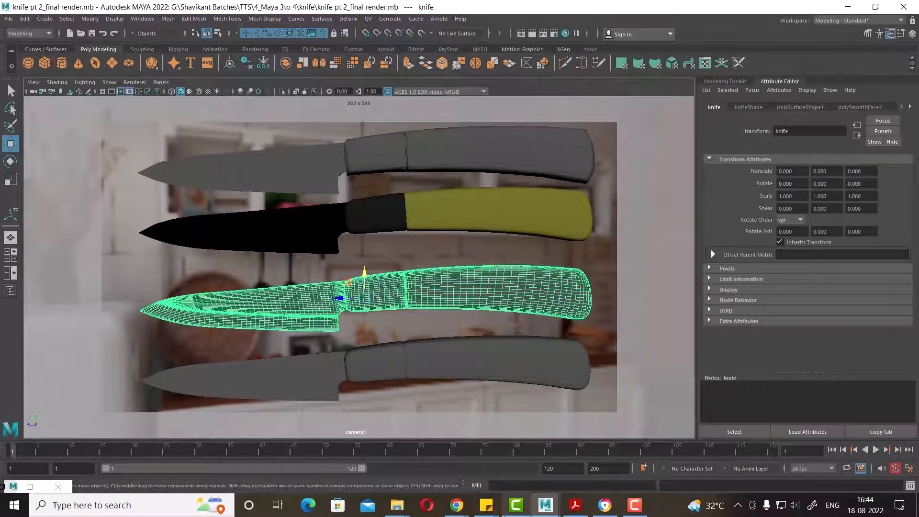
Switch to the dirt folder in File Explorer, go up to texture for shading and create a new folder there
mouse_move(405, 508)
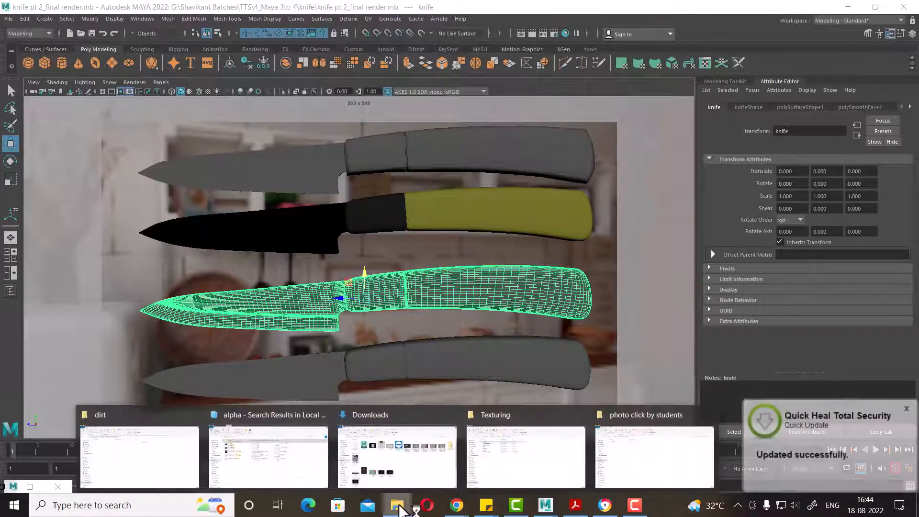
left_click(188, 446)
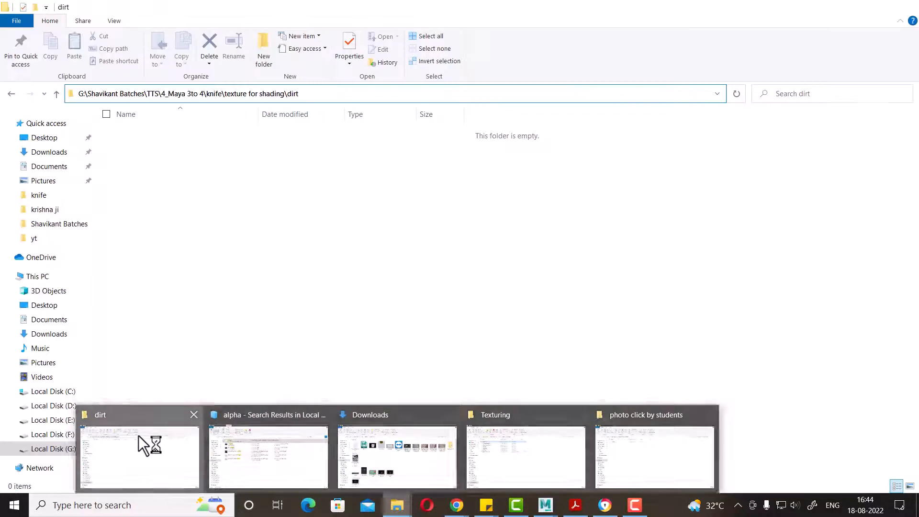
left_click(399, 93)
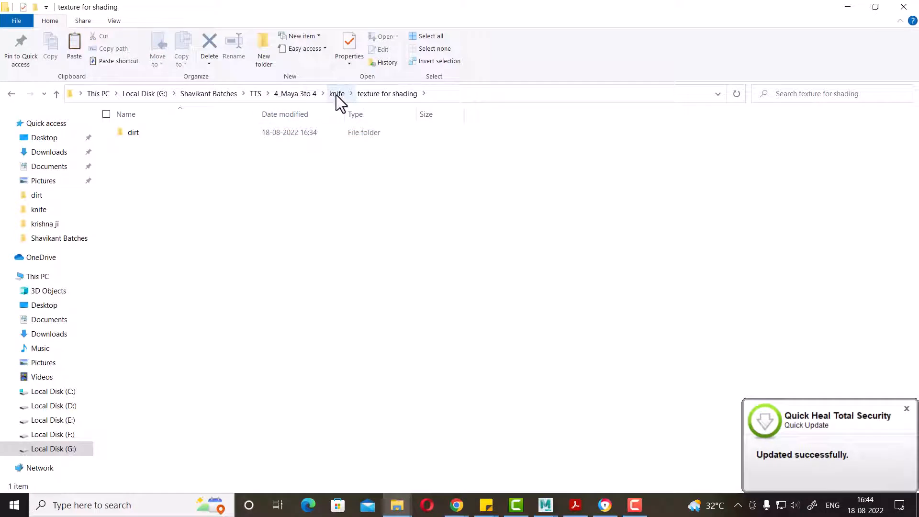
right_click(215, 217)
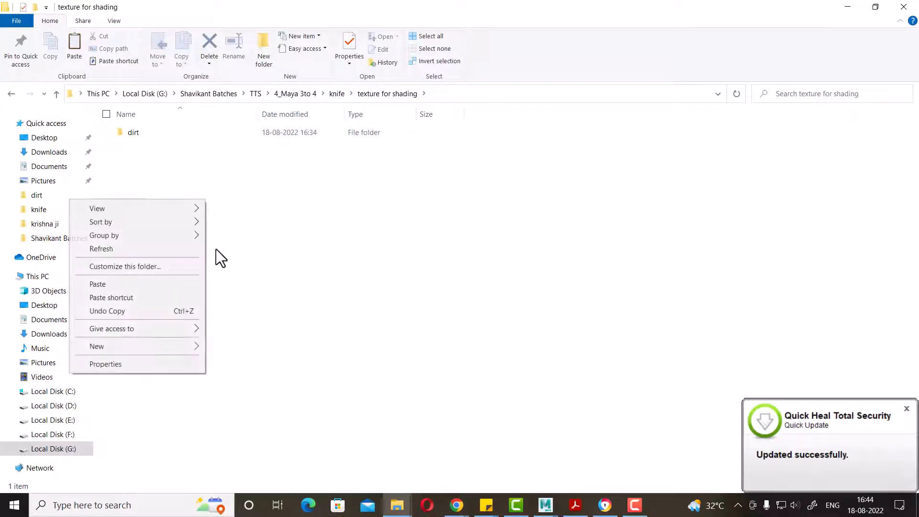
mouse_move(194, 349)
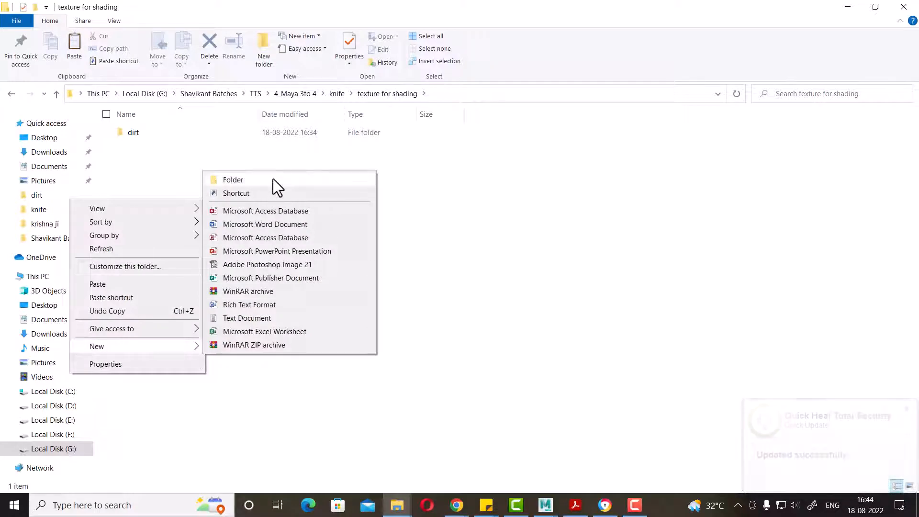
left_click(273, 179)
left_click(283, 231)
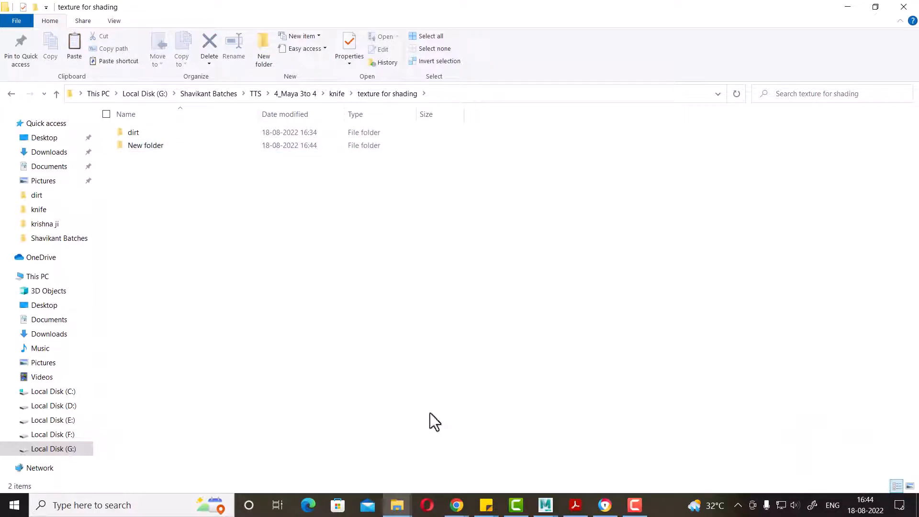
Copy the Google image search phrase from Chrome and rename the new folder as grunge texture seamless
left_click(457, 508)
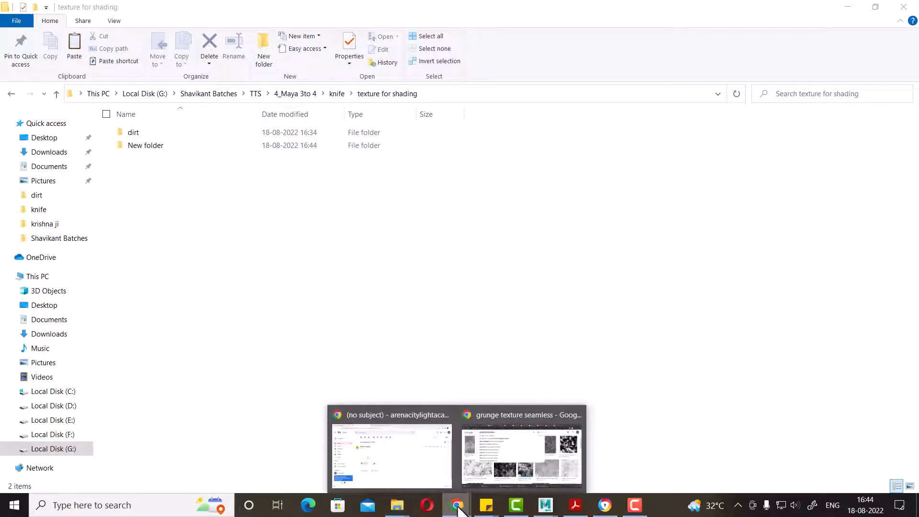
left_click(495, 468)
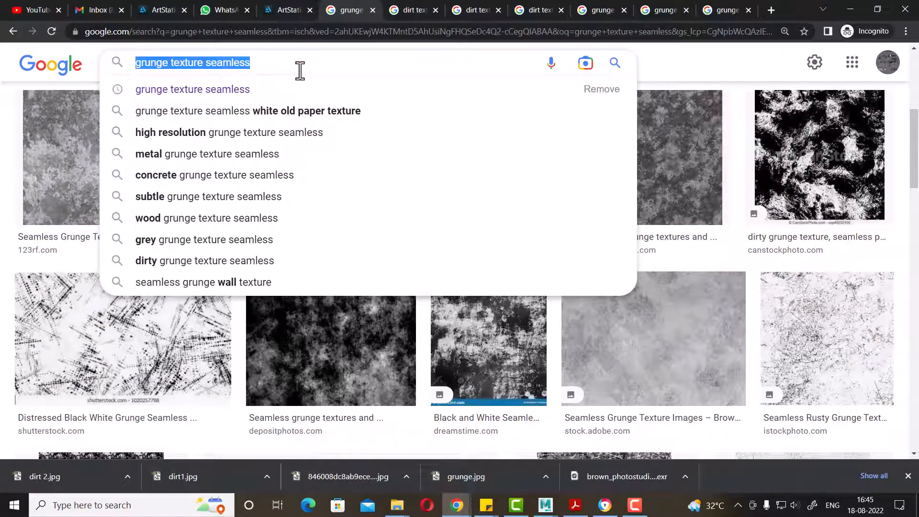
left_click(847, 9)
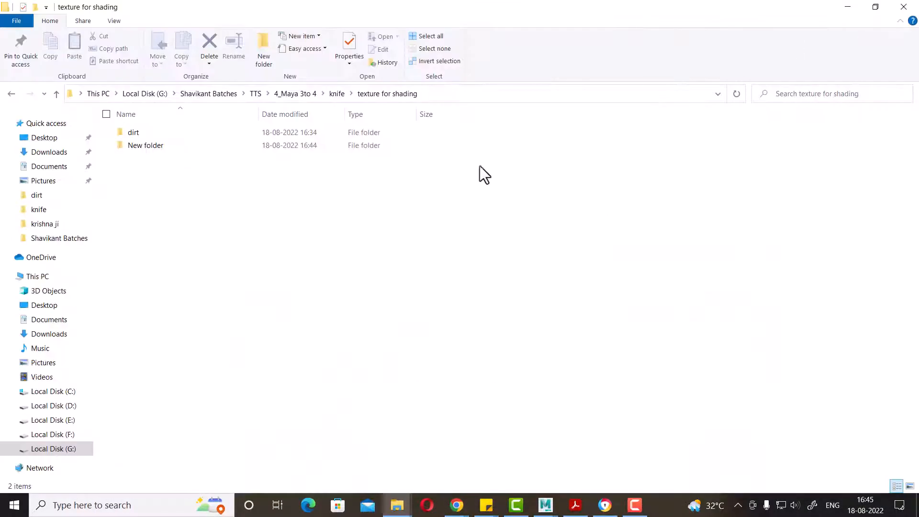
left_click(208, 150)
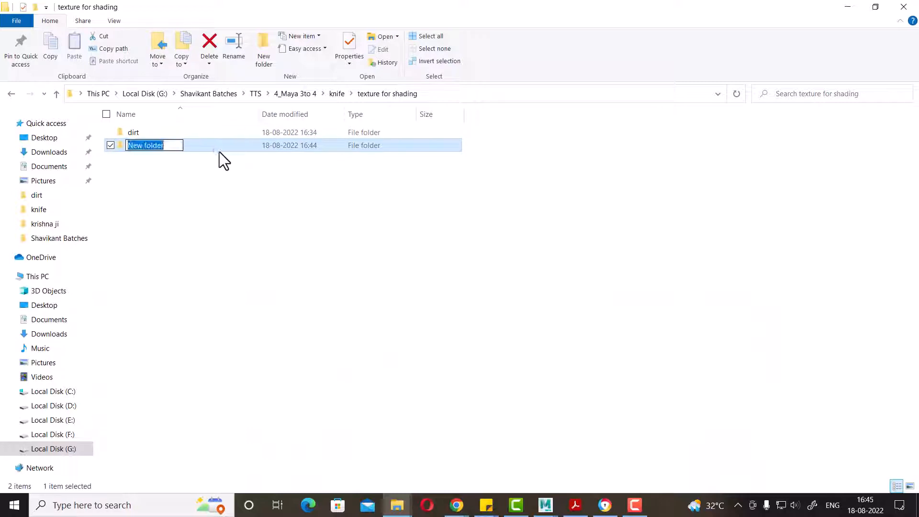
type("grunge texture seamless")
key("Return")
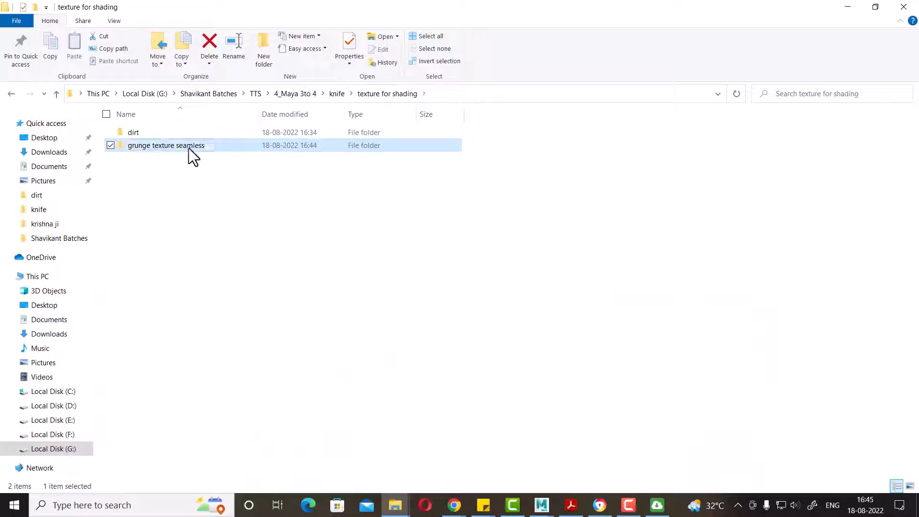
Open the grunge texture seamless folder, select its full path and switch to Chrome's grunge texture image search
double_click(188, 146)
left_click(537, 99)
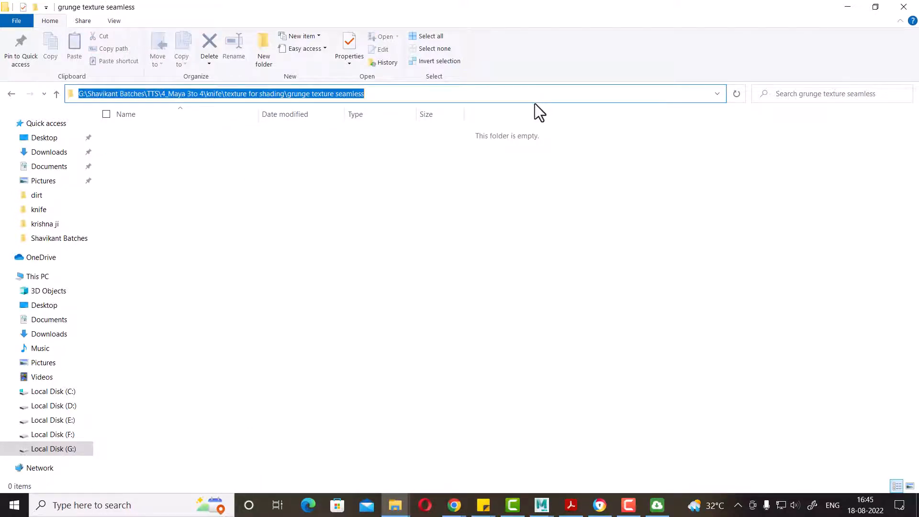
key("alt+Tab")
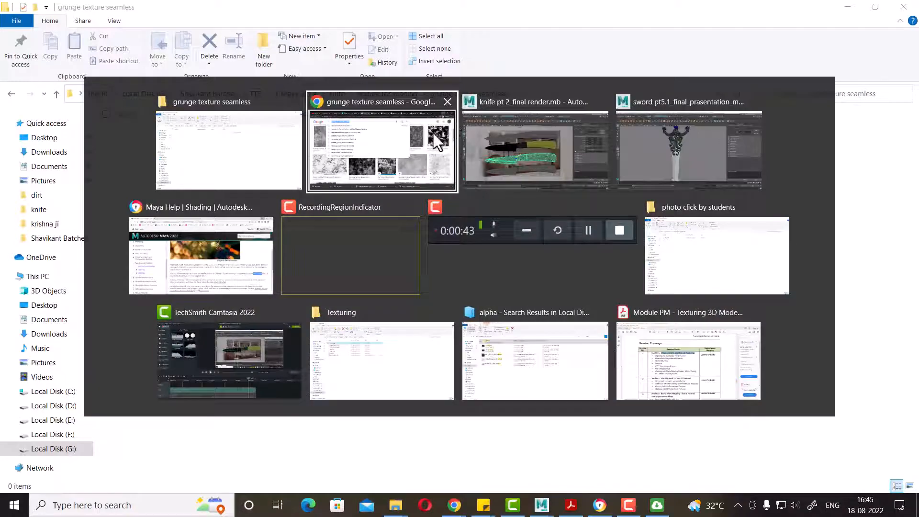
left_click(436, 163)
left_click(606, 10)
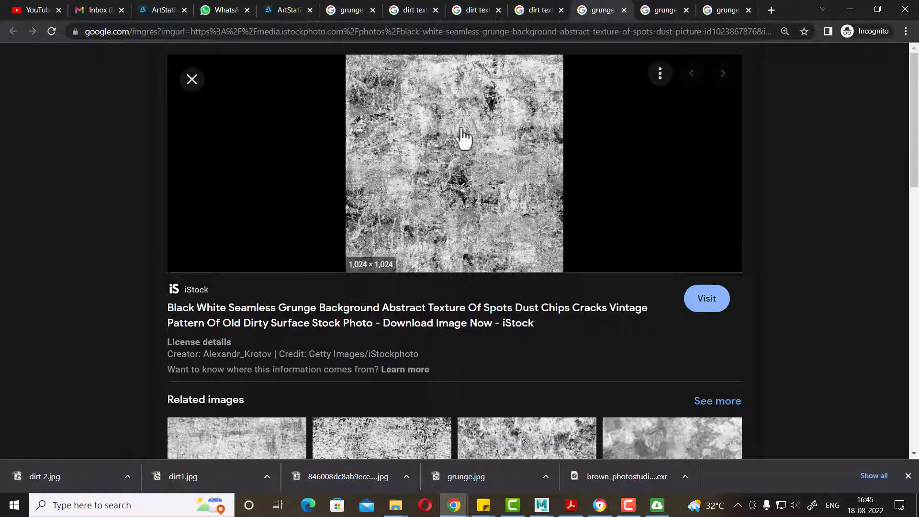
right_click(473, 93)
left_click(530, 218)
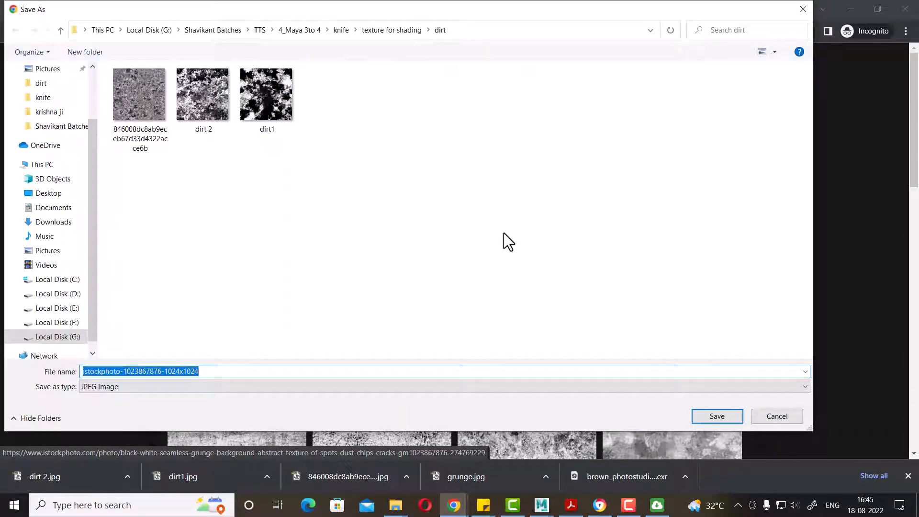
left_click(402, 31)
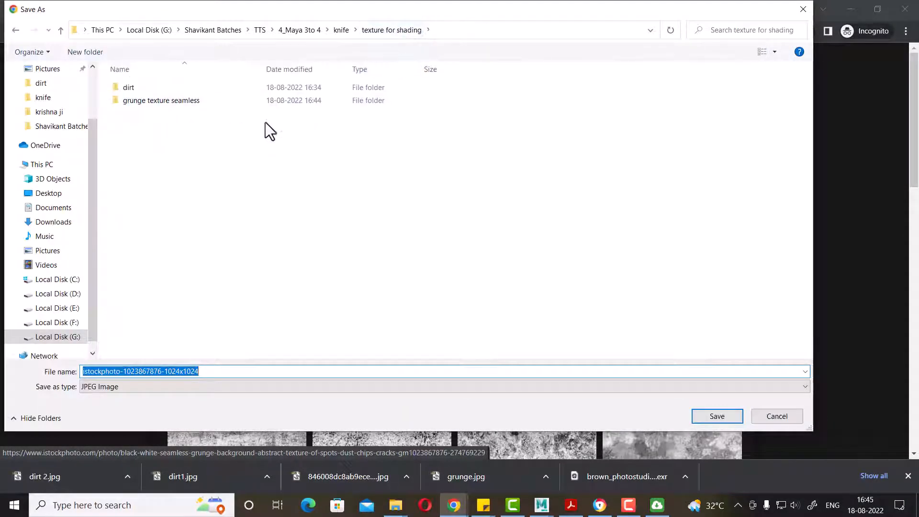
double_click(146, 99)
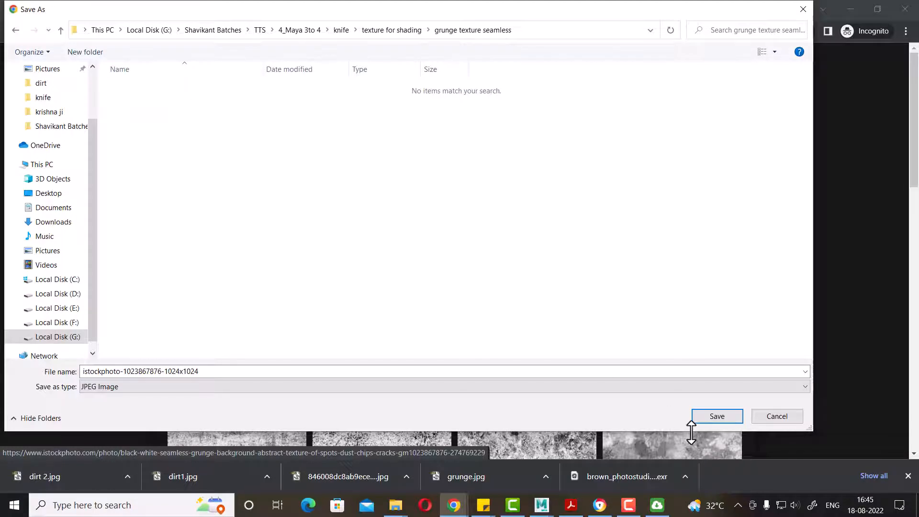
left_click(706, 418)
Try to save the Textures4Photoshop image as grunge-texture-seamless-free-thumb28 in the grunge texture seamless folder
left_click(659, 13)
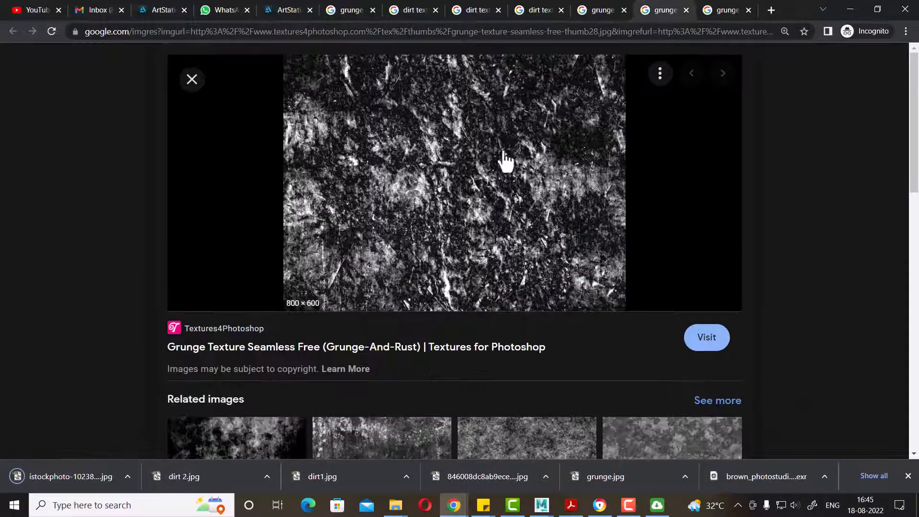
right_click(482, 130)
left_click(542, 258)
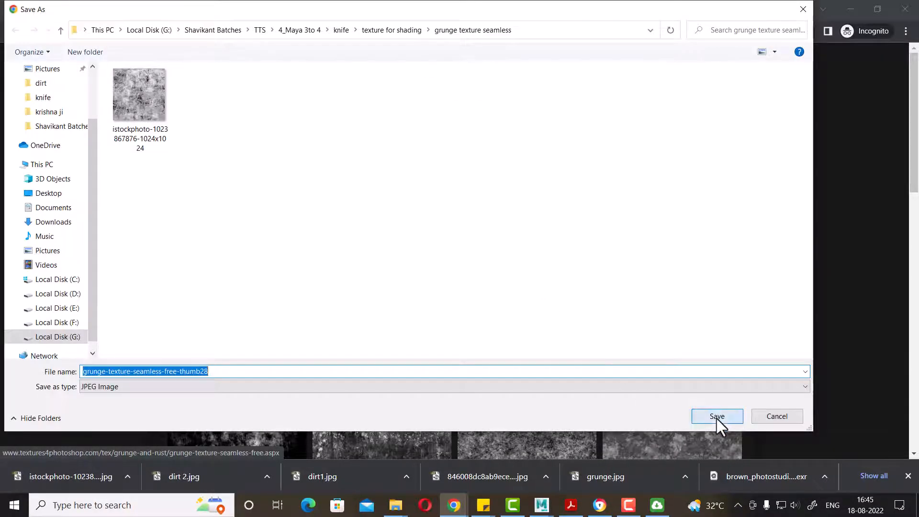
left_click(718, 416)
Save the Depositphotos seamless grunge image, under its suggested file name, in the grunge texture seamless folder
left_click(723, 10)
right_click(484, 116)
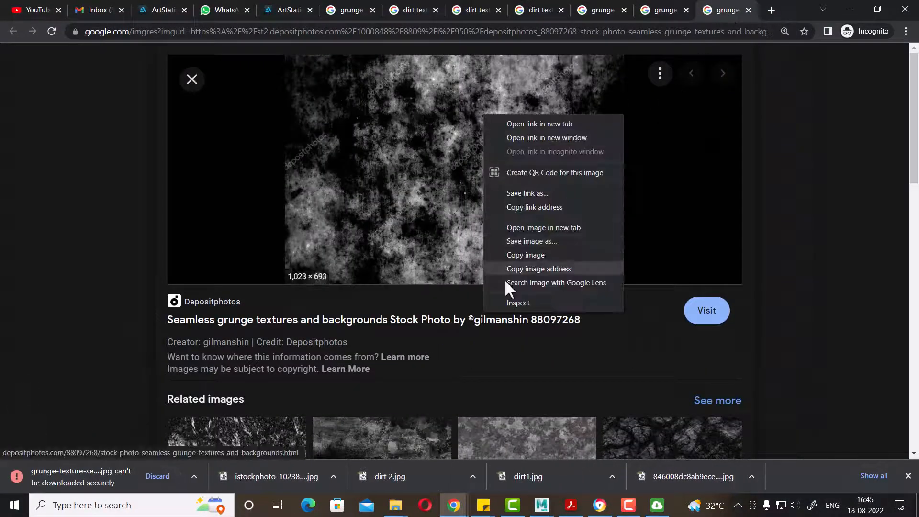
left_click(541, 239)
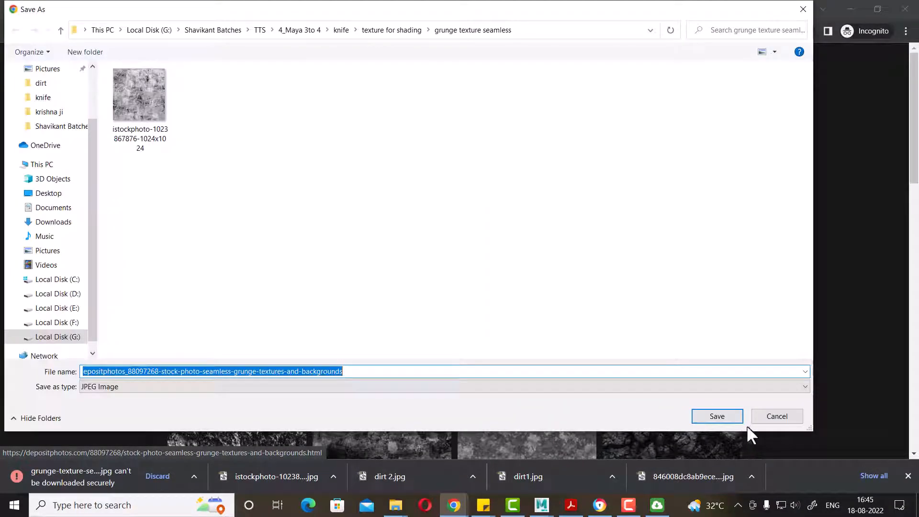
left_click(795, 418)
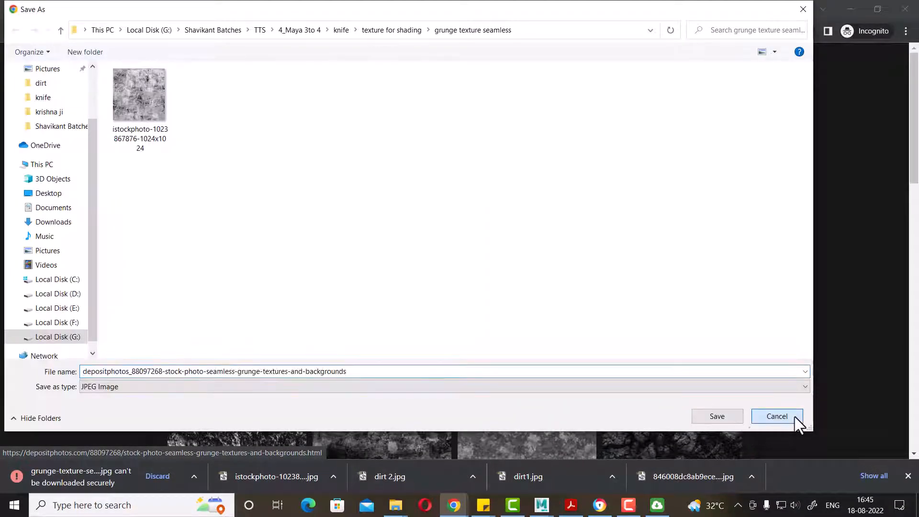
left_click(717, 416)
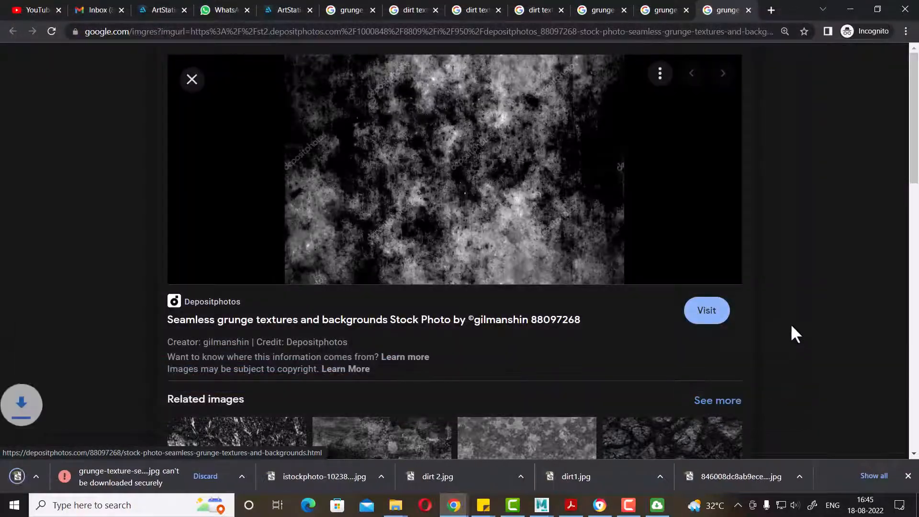
Switch to the sword scene in Maya, connect a File texture to the sky dome light's color and start choosing its image
scroll(790, 323, "down", 5)
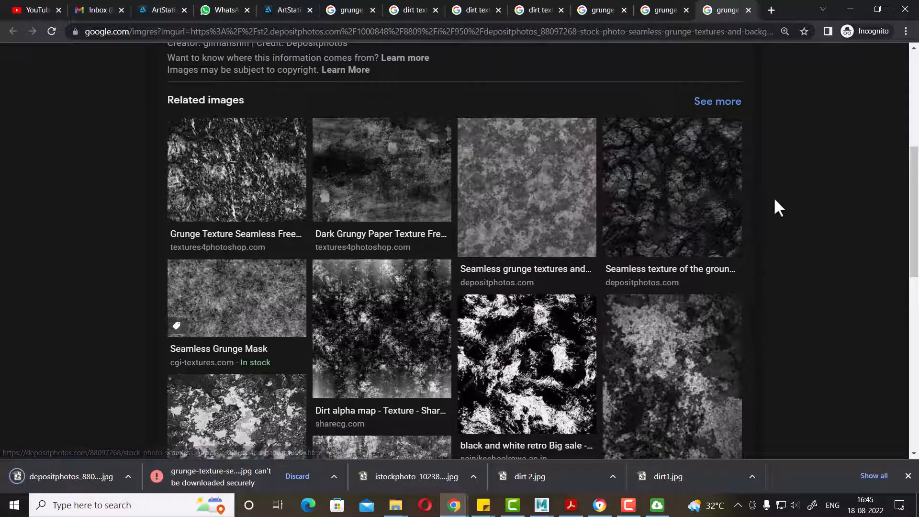
mouse_move(556, 508)
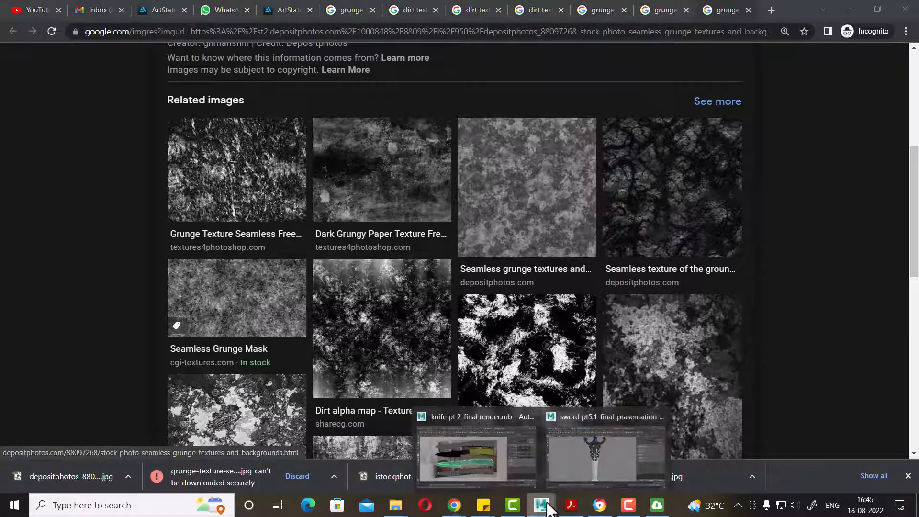
left_click(588, 458)
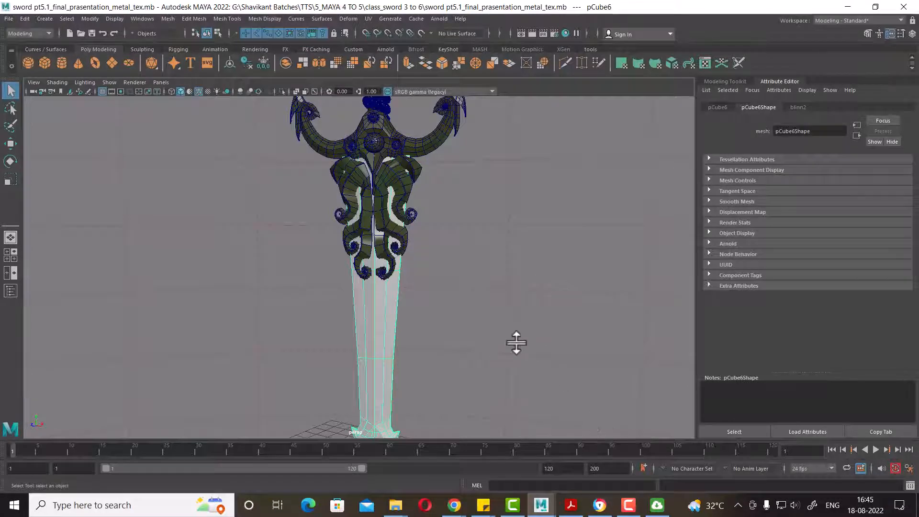
left_click(505, 326)
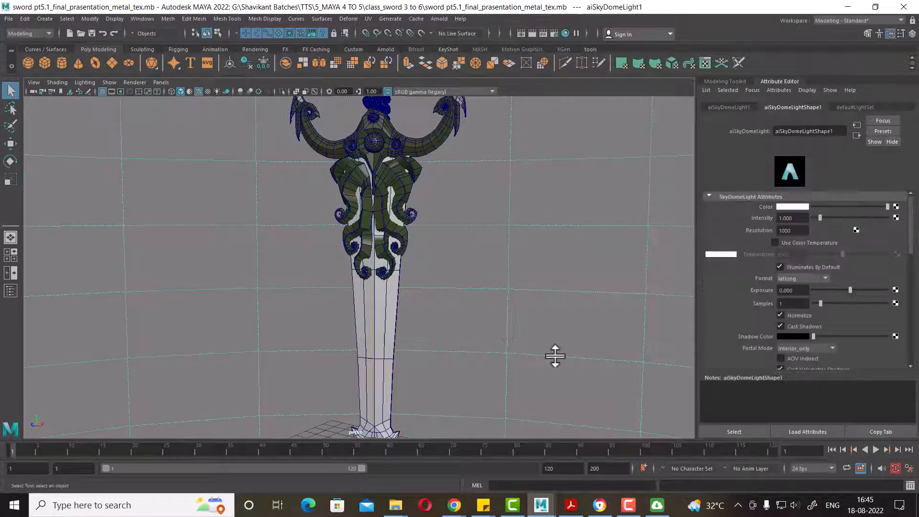
left_click(896, 206)
left_click(400, 261)
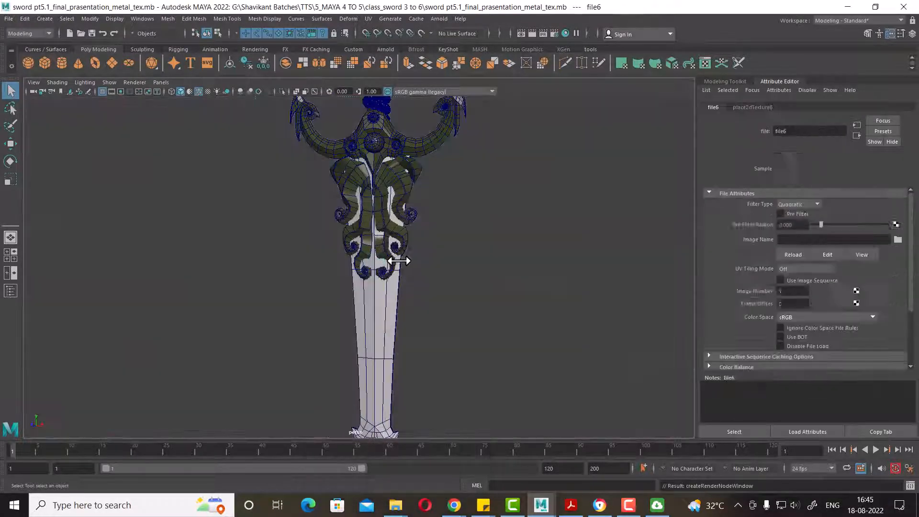
left_click(896, 240)
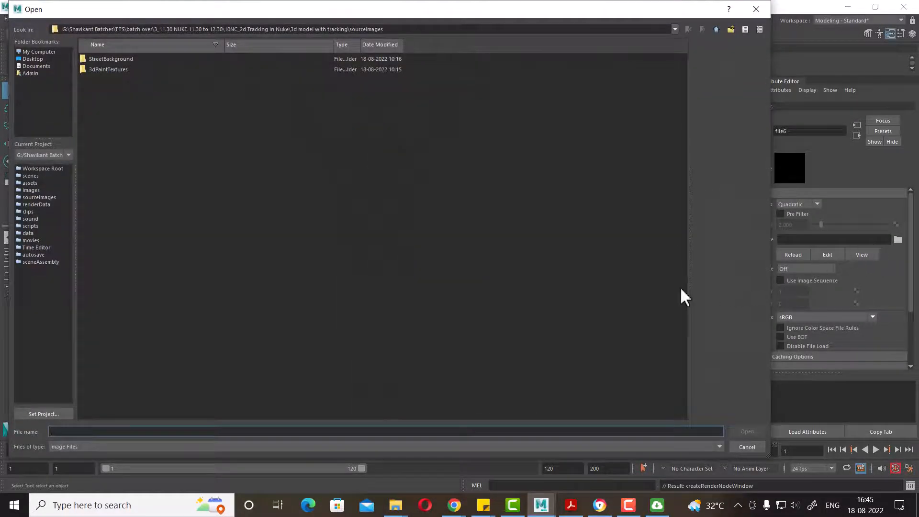
Switch to the incognito Chrome window, search for hdri in a new tab and open Poly Haven's HDRIs page
mouse_move(454, 505)
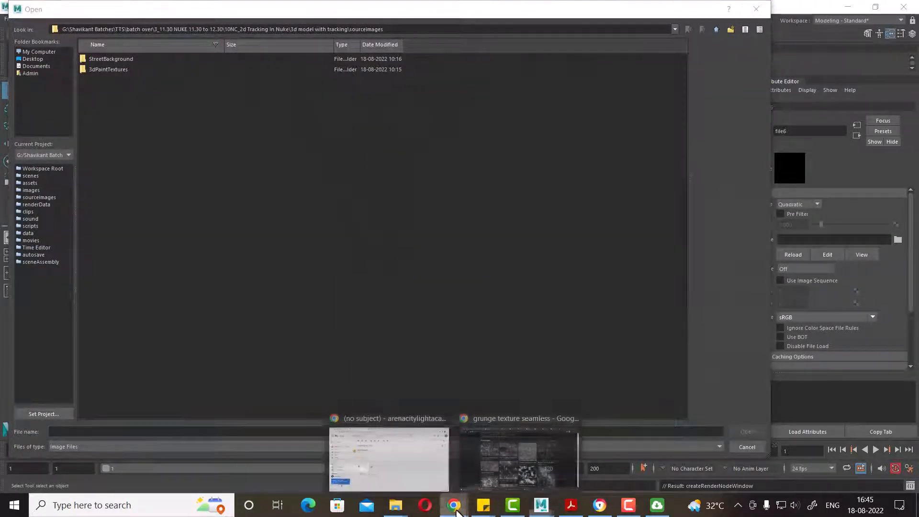
left_click(409, 459)
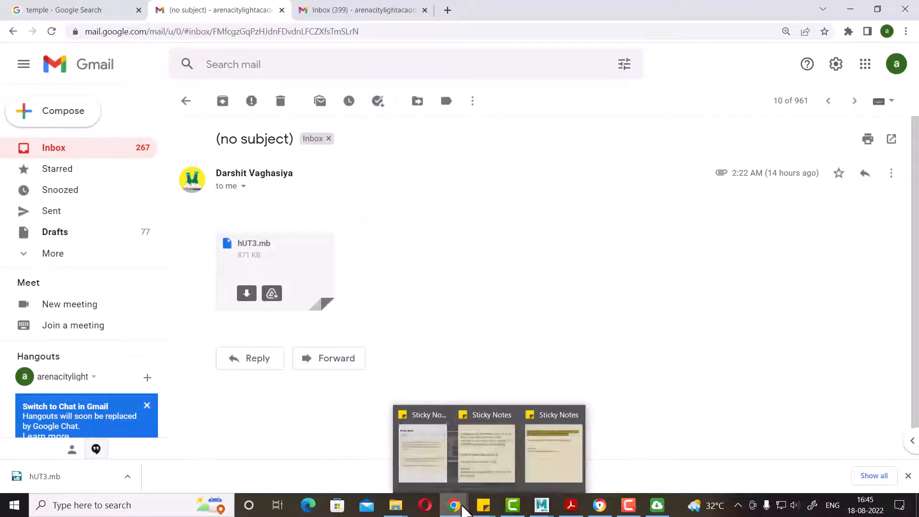
mouse_move(454, 505)
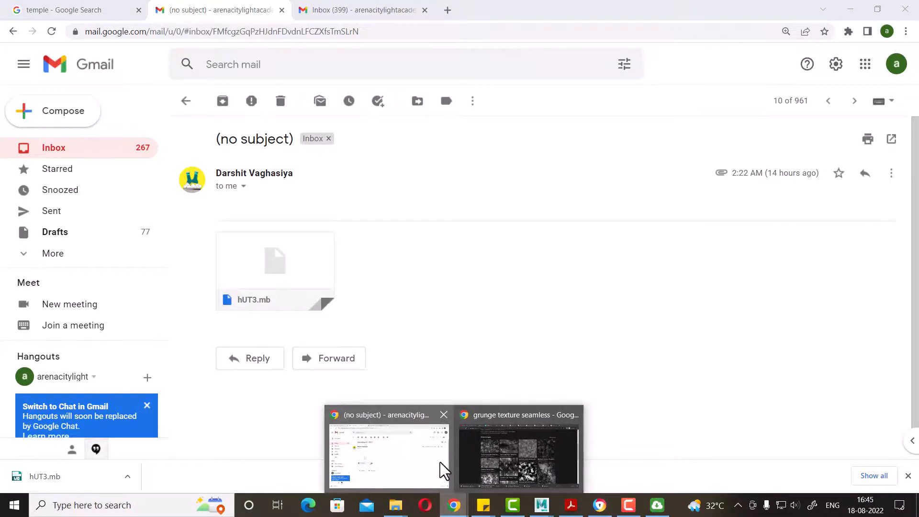
key("ctrl+alt+Tab")
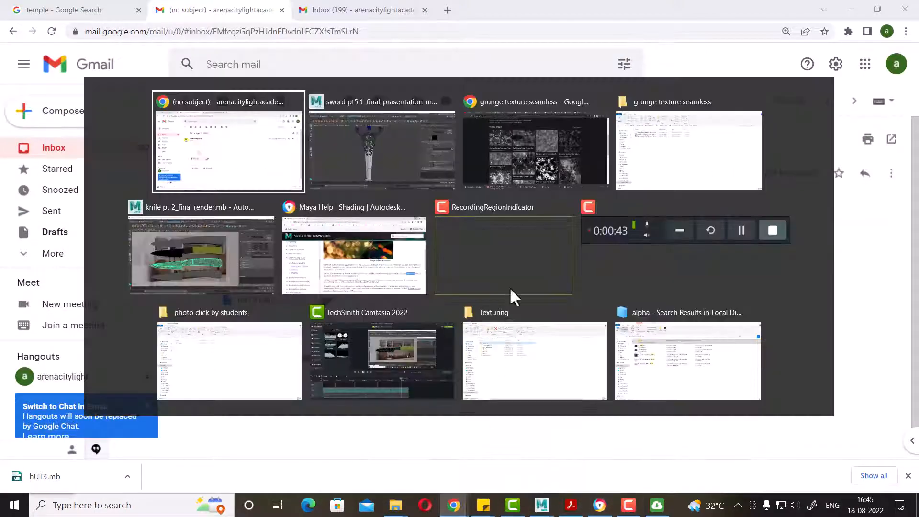
left_click(524, 150)
left_click(768, 10)
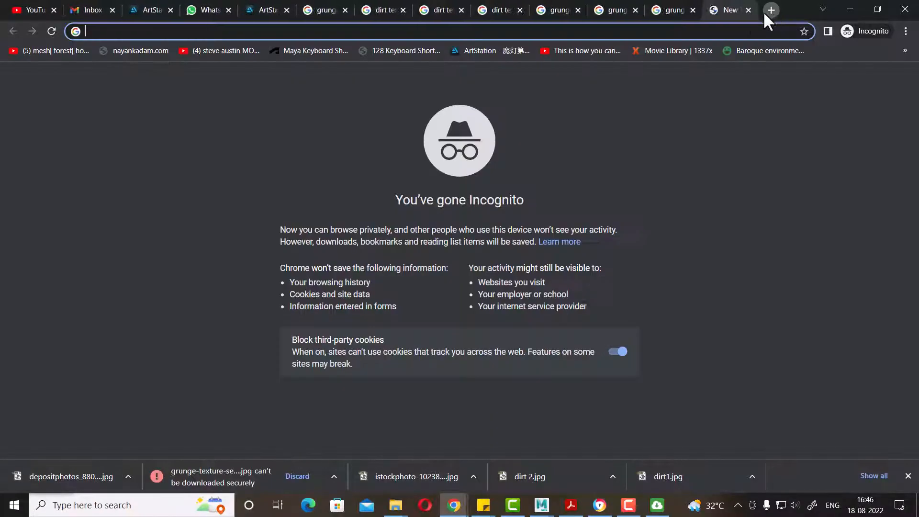
type("hdri")
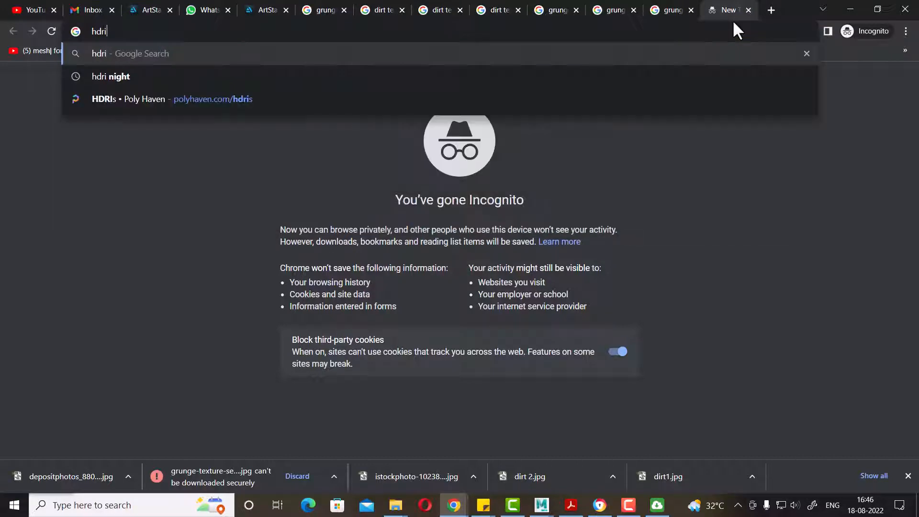
key("Return")
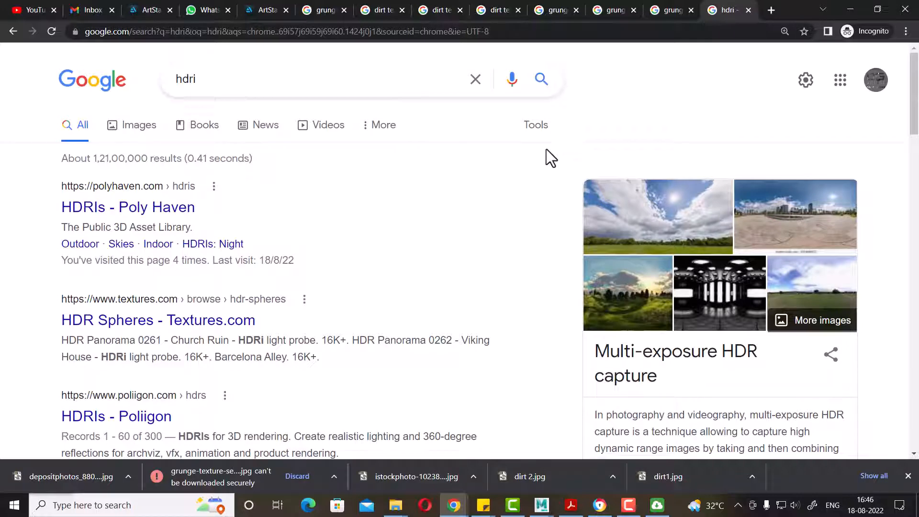
left_click(195, 213)
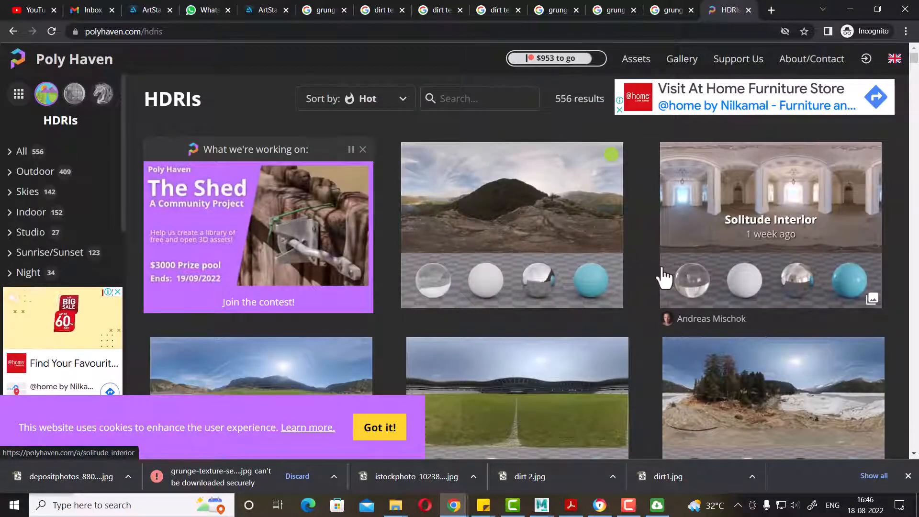
Open the Brown Photostudio 02 HDRI on Poly Haven and download it as a 1K EXR
scroll(663, 278, "down", 15)
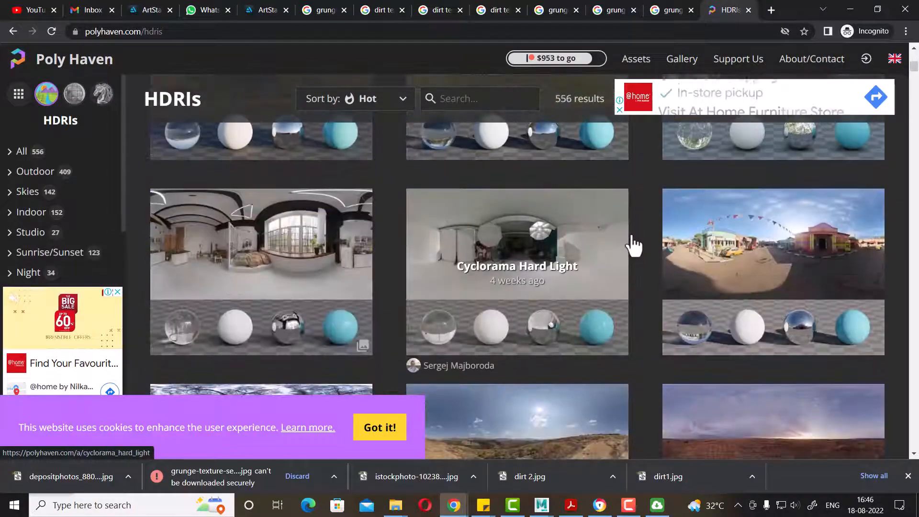
left_click(322, 258)
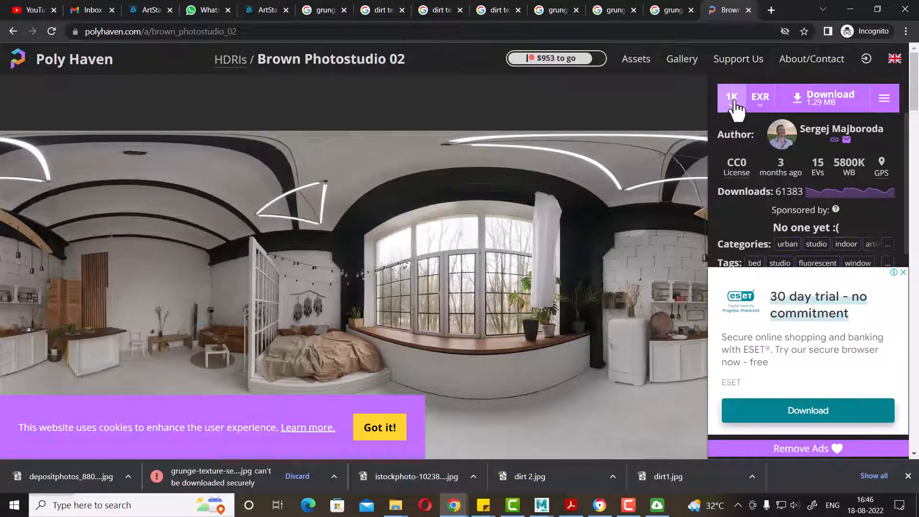
left_click(819, 411)
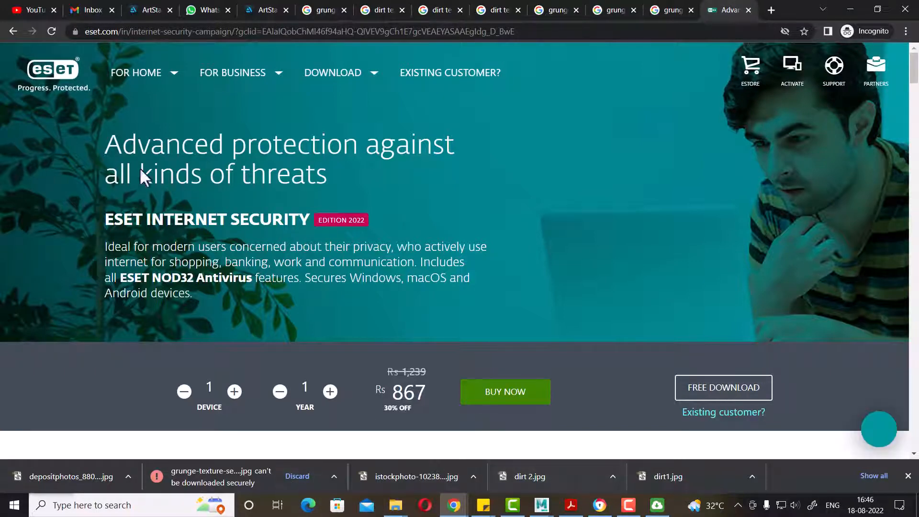
left_click(14, 33)
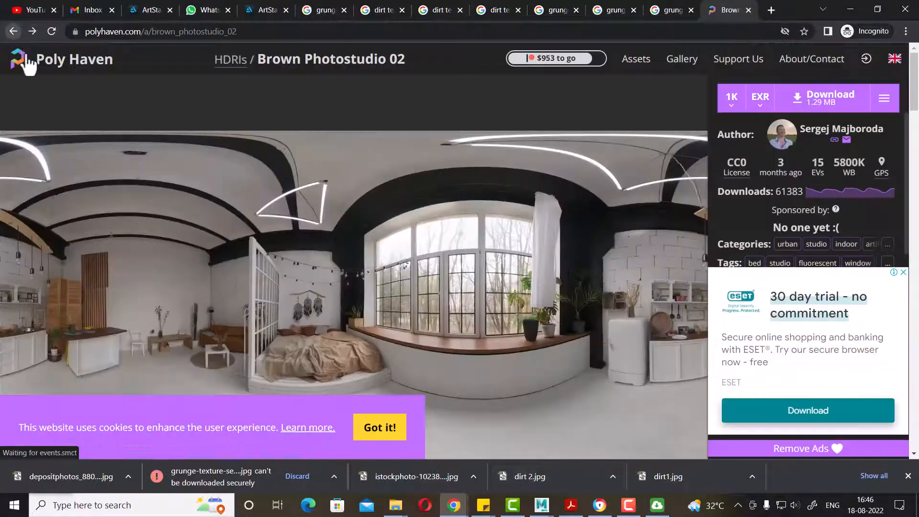
scroll(788, 380, "down", 2)
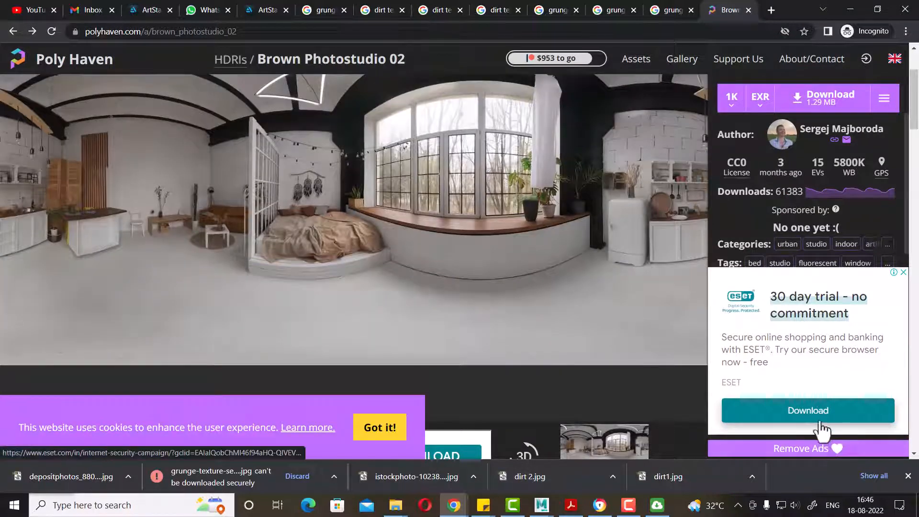
left_click(904, 272)
left_click(833, 97)
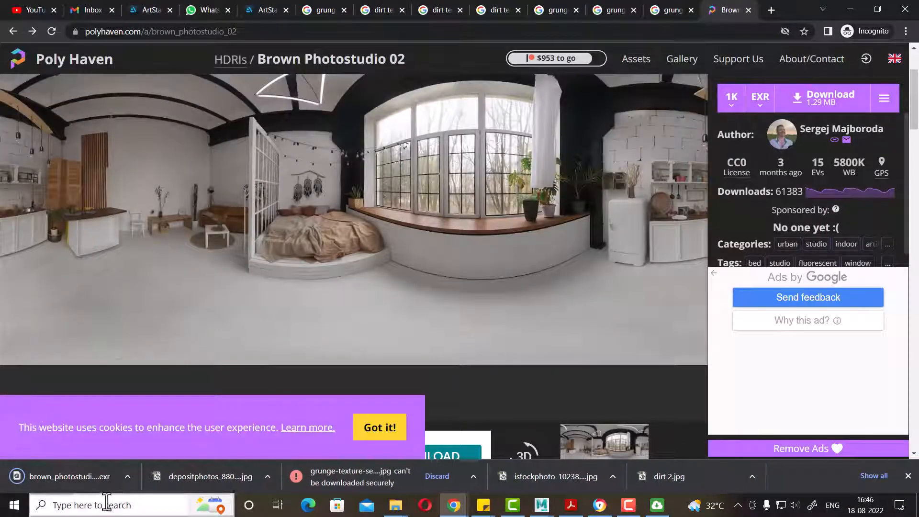
Move brown_photostudio_02_1k from the Downloads folder into the knife project's texture for shading folder
left_click(126, 477)
left_click(144, 435)
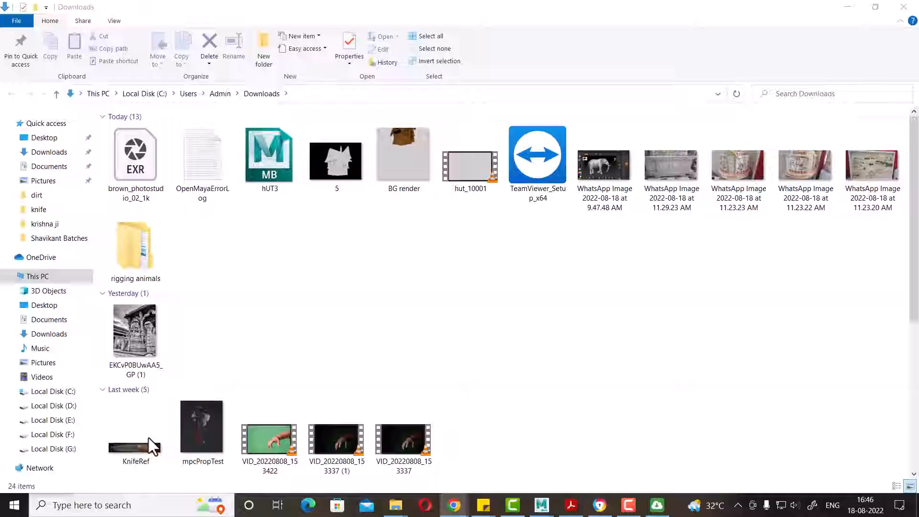
right_click(128, 167)
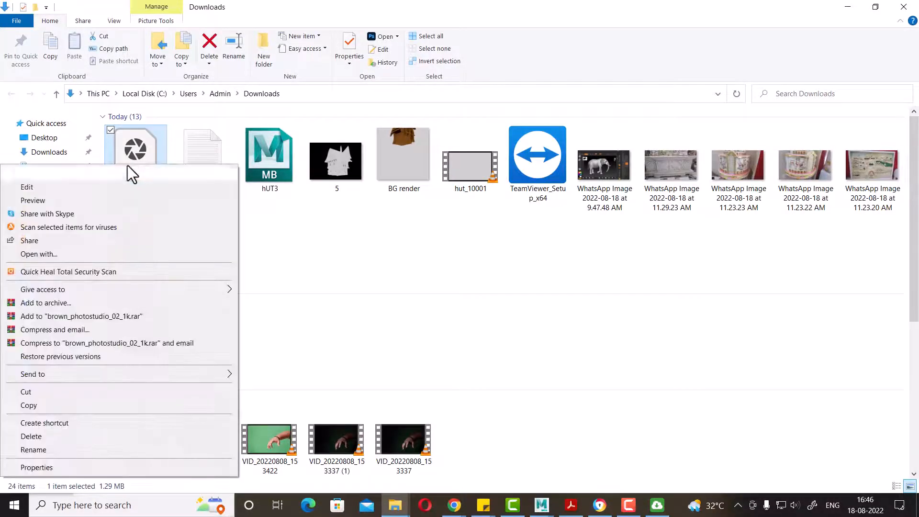
left_click(63, 393)
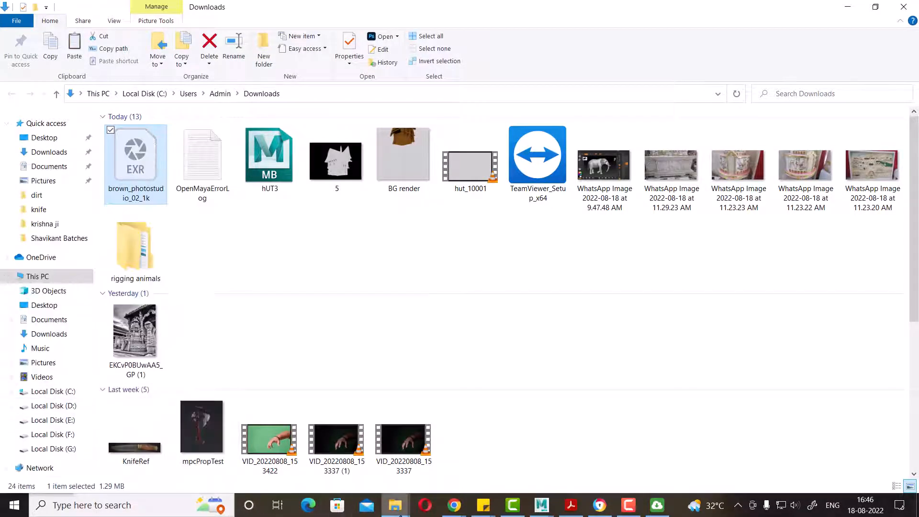
left_click(399, 510)
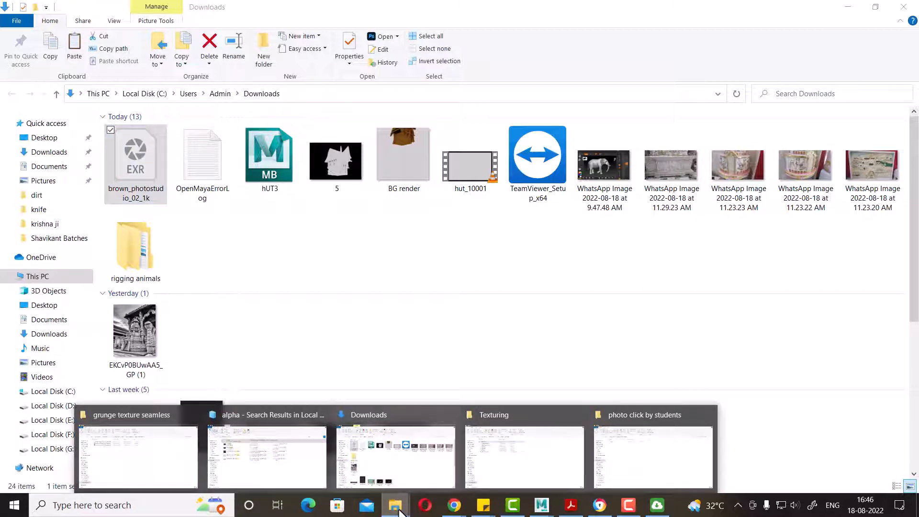
left_click(160, 463)
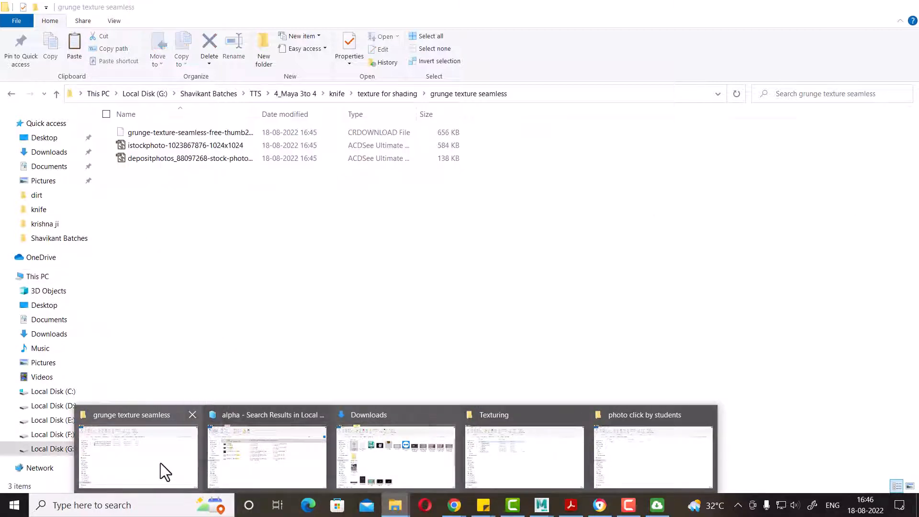
left_click(378, 95)
right_click(406, 267)
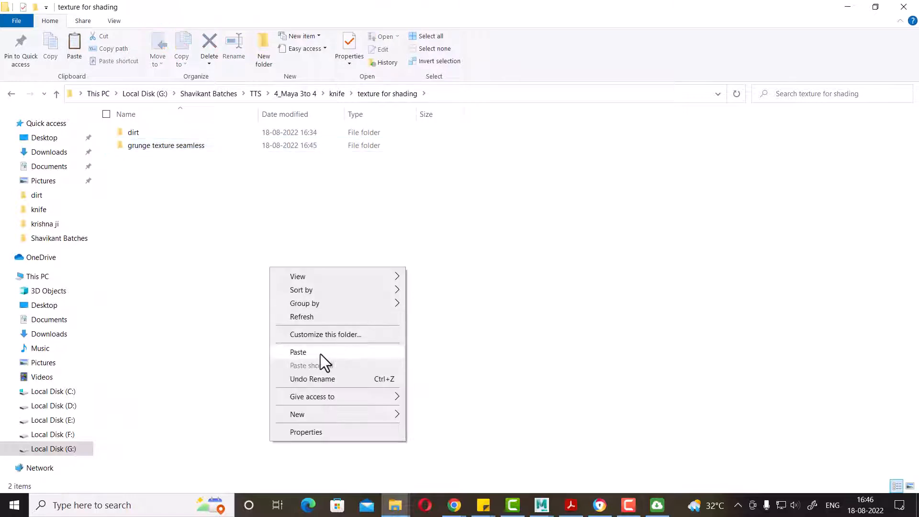
left_click(319, 355)
Copy the texture for shading folder's path and use it in Maya to load brown_photostudio_02_1k into the sky dome's file texture
left_click(474, 94)
key("ctrl+c")
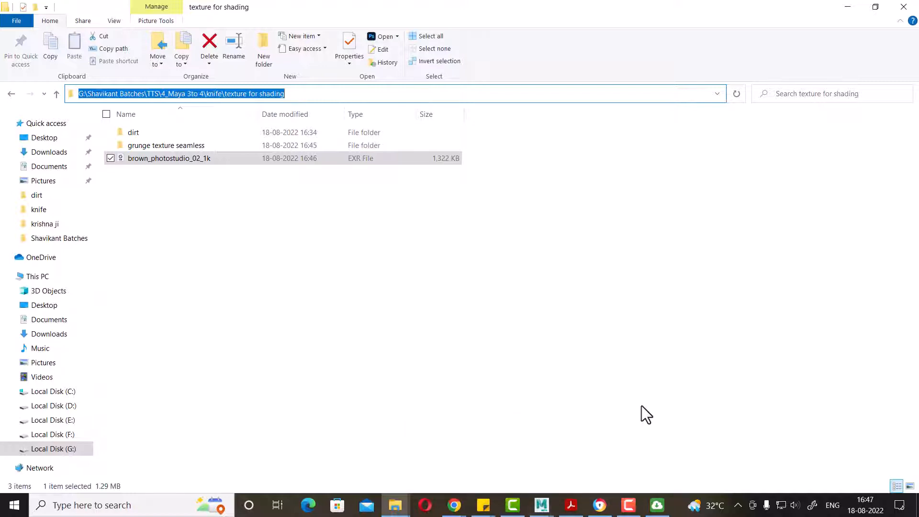
mouse_move(547, 505)
left_click(590, 464)
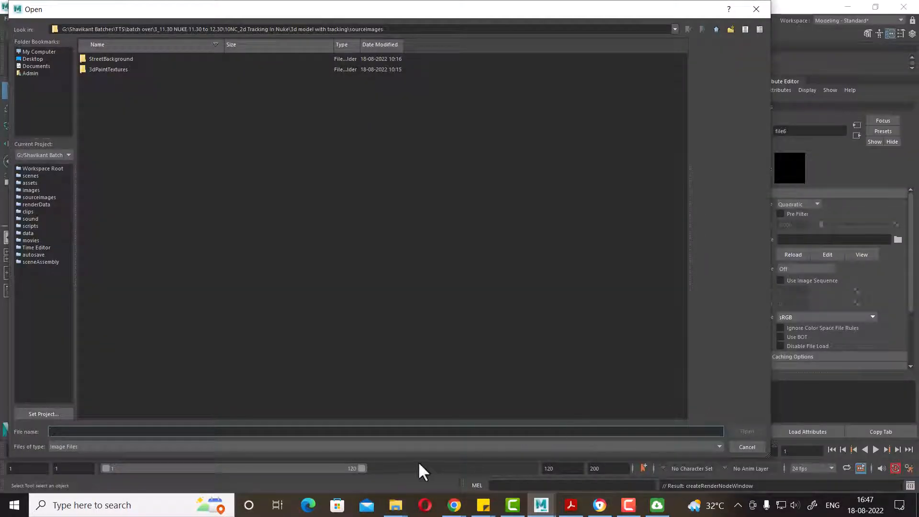
key("ctrl+v")
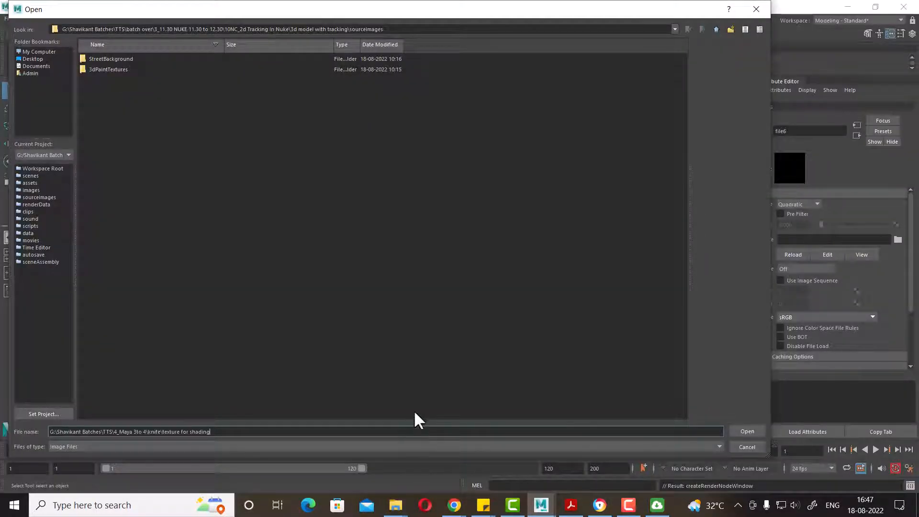
key("Return")
double_click(129, 56)
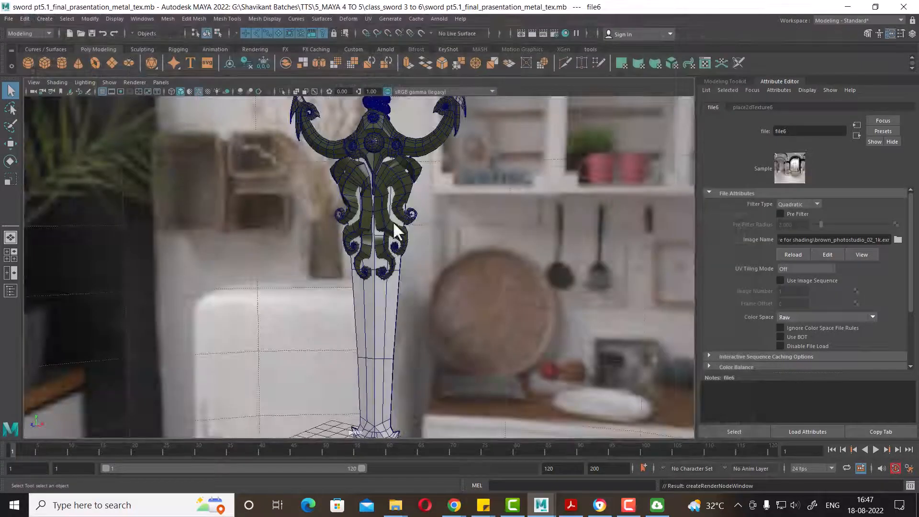
Render the whole sword against the HDRI background with Arnold, and close the render view after checking it
right_click_drag(497, 301, 410, 215, "alt")
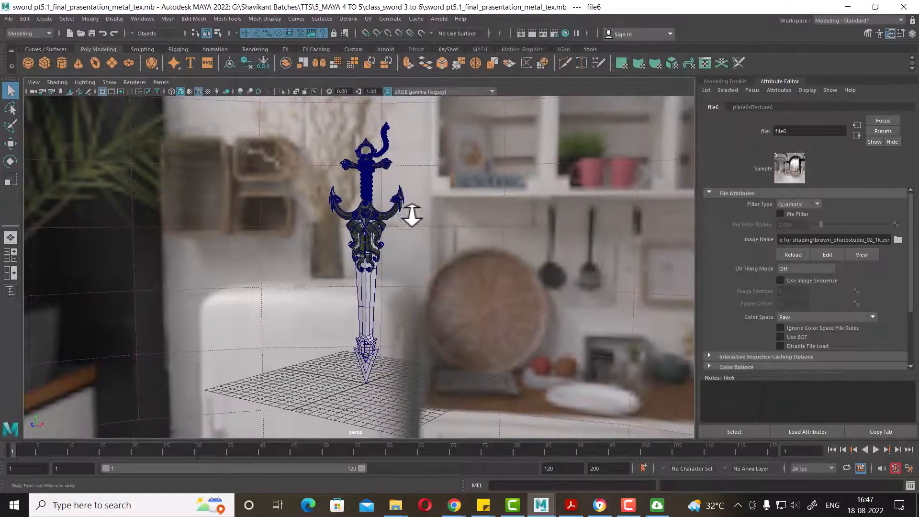
middle_click_drag(411, 215, 437, 230, "alt")
left_click(533, 33)
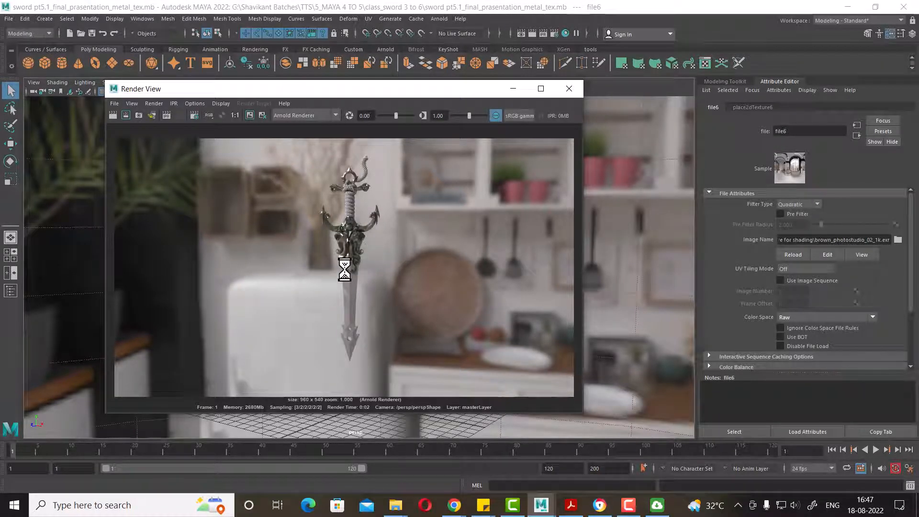
left_click(569, 89)
Select the sword's blade, orbit to a closer view of it from another angle and render the current frame
left_click_drag(470, 213, 414, 261, "alt")
right_click_drag(415, 260, 400, 355, "alt")
middle_click_drag(383, 310, 375, 334, "alt")
left_click_drag(331, 310, 375, 288, "alt")
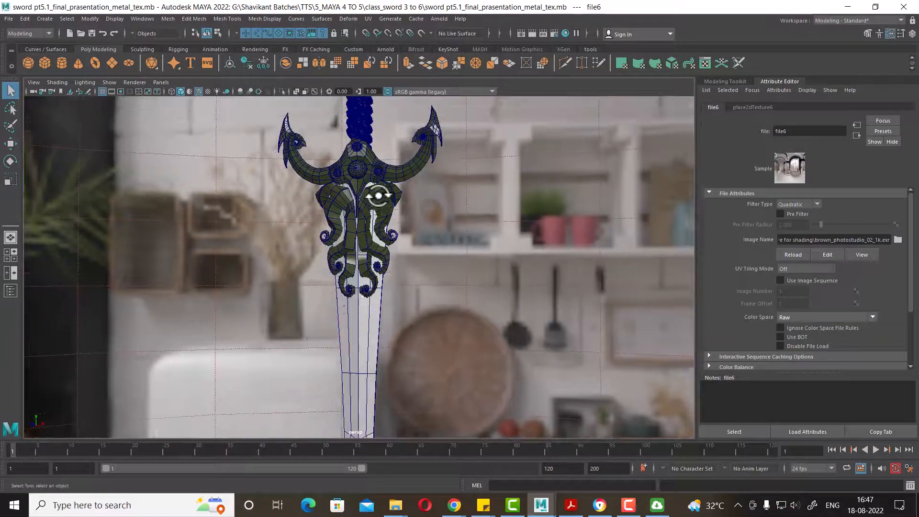
left_click(378, 195)
left_click(354, 338)
left_click_drag(354, 337, 400, 273, "alt")
middle_click_drag(420, 288, 436, 374, "alt")
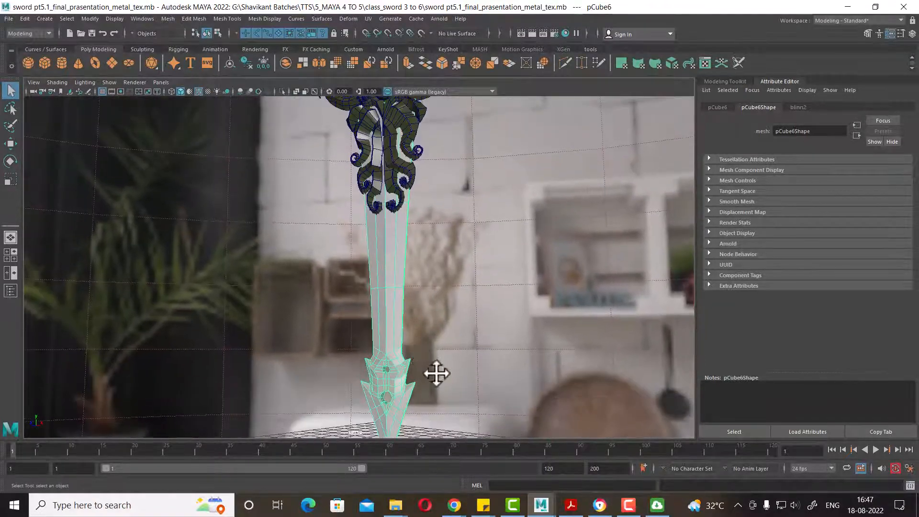
left_click_drag(436, 373, 486, 185, "alt")
left_click(532, 33)
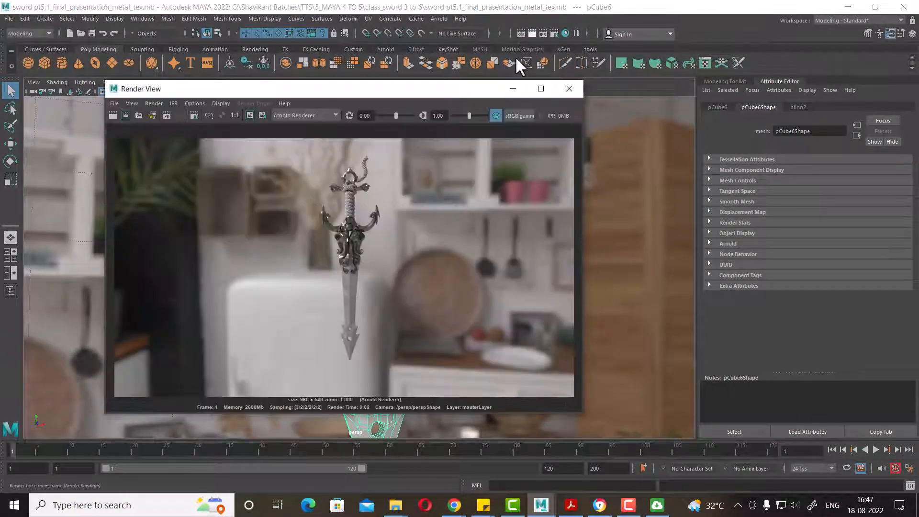
Check the close-up render of the sword's blade, close it and switch to the knife pt 2_final render scene
left_click(518, 63)
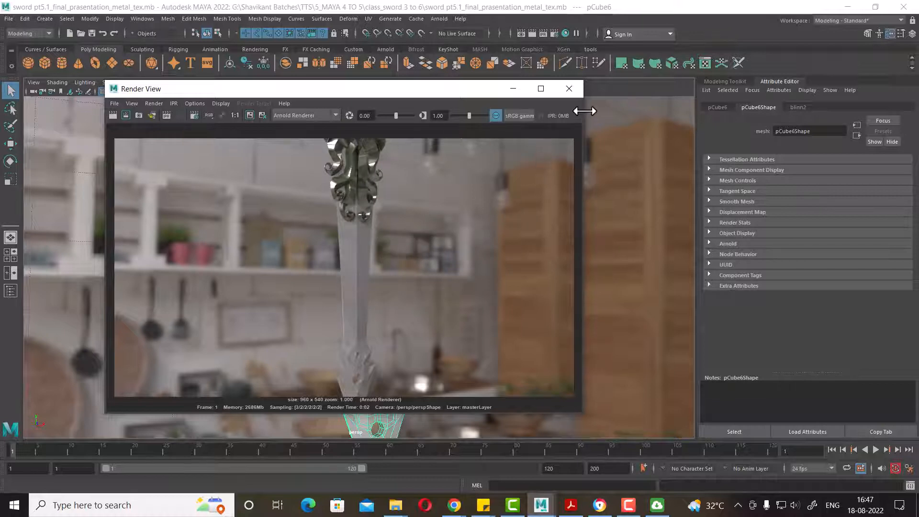
left_click(574, 88)
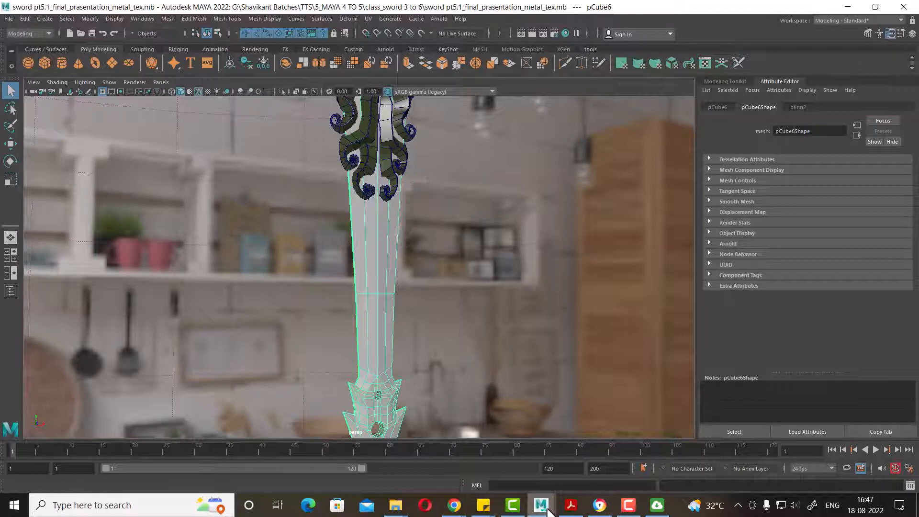
mouse_move(541, 505)
left_click(479, 462)
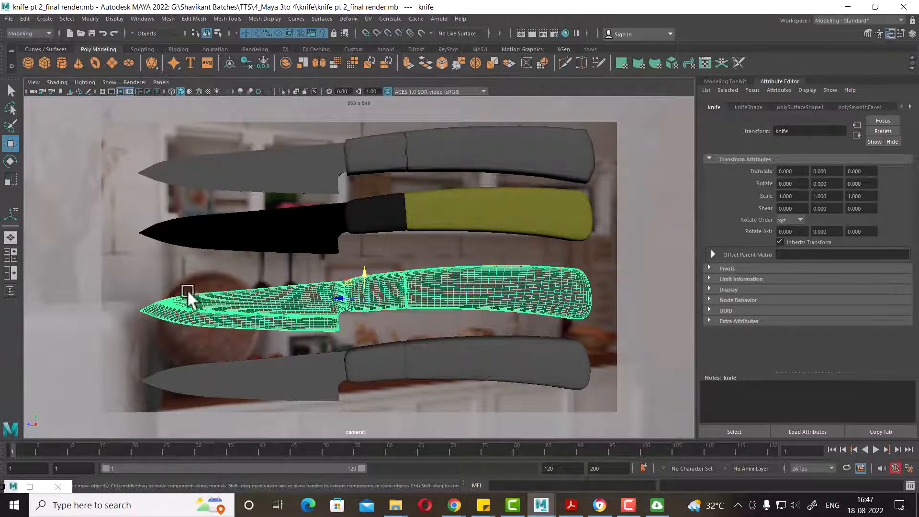
Review the knife scene by selecting the unshaded knife and the sky dome, and inspect the last render of all four knives
left_click(70, 332)
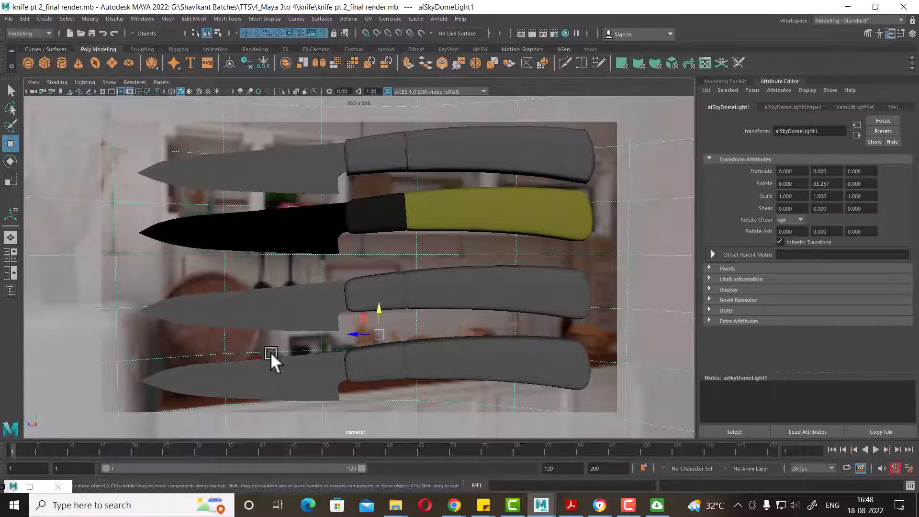
left_click(286, 315)
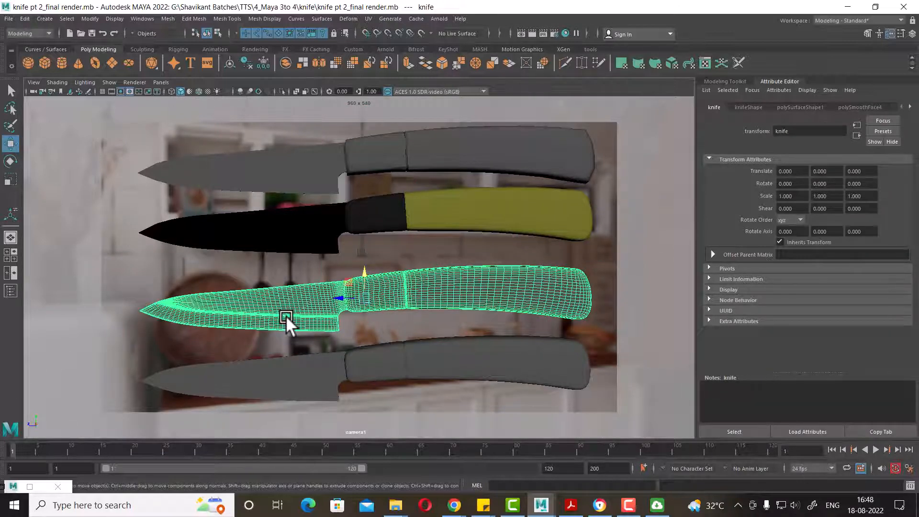
left_click(611, 288)
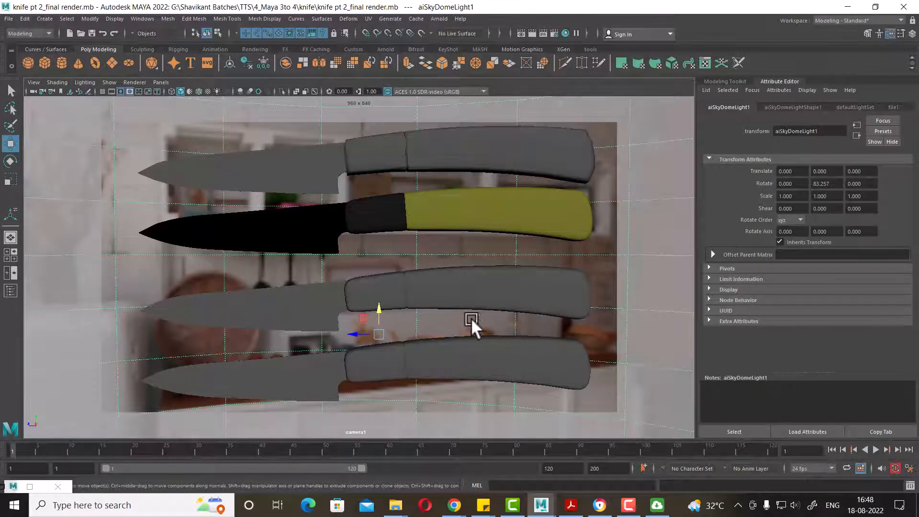
left_click(520, 33)
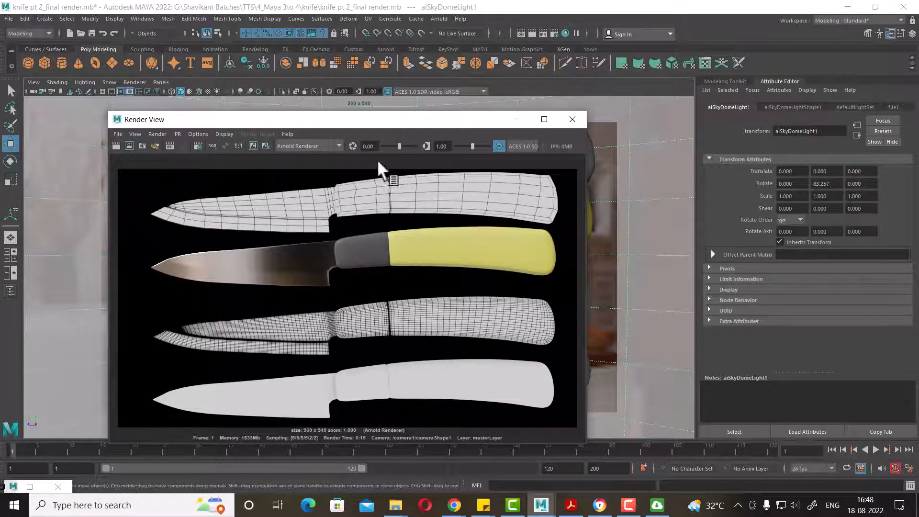
left_click_drag(387, 121, 387, 182)
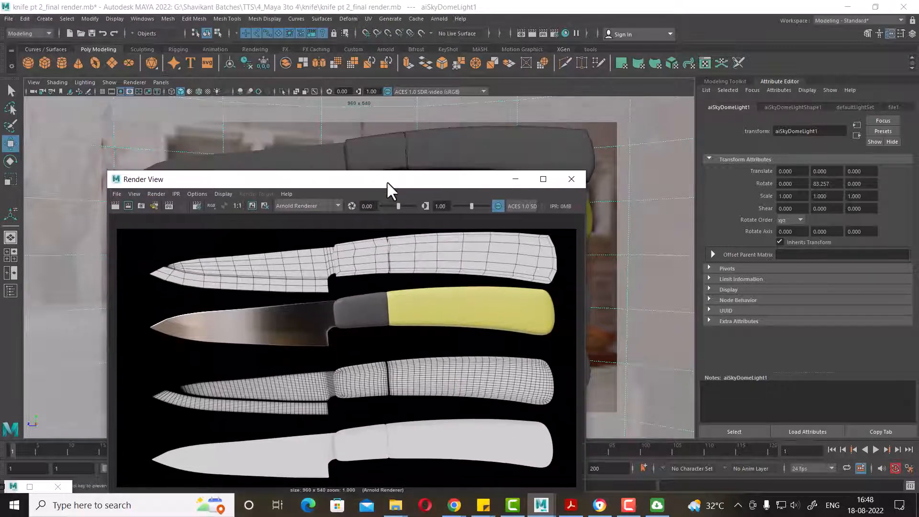
left_click(571, 179)
In Hypershade, select the collar faces of the coloured knife through aiStandardSurface3 and assign them a new Blinn material
left_click(563, 33)
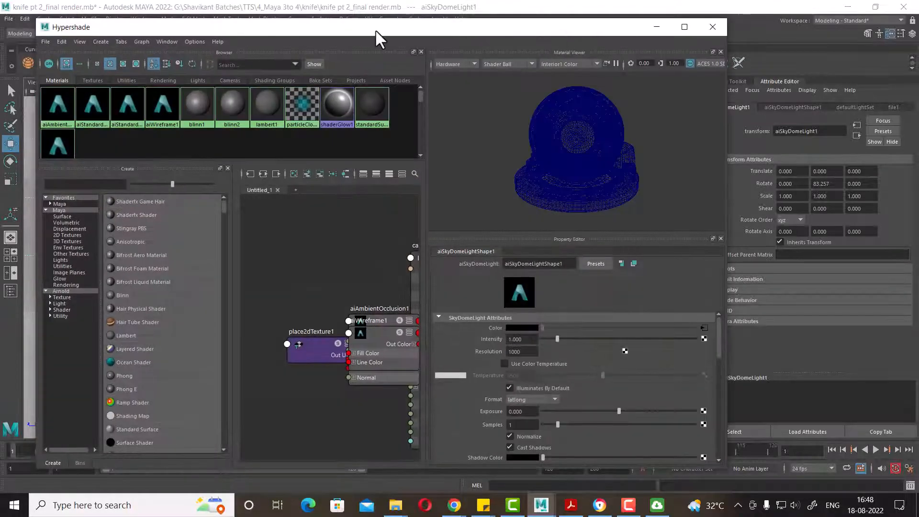
left_click_drag(375, 29, 727, 147)
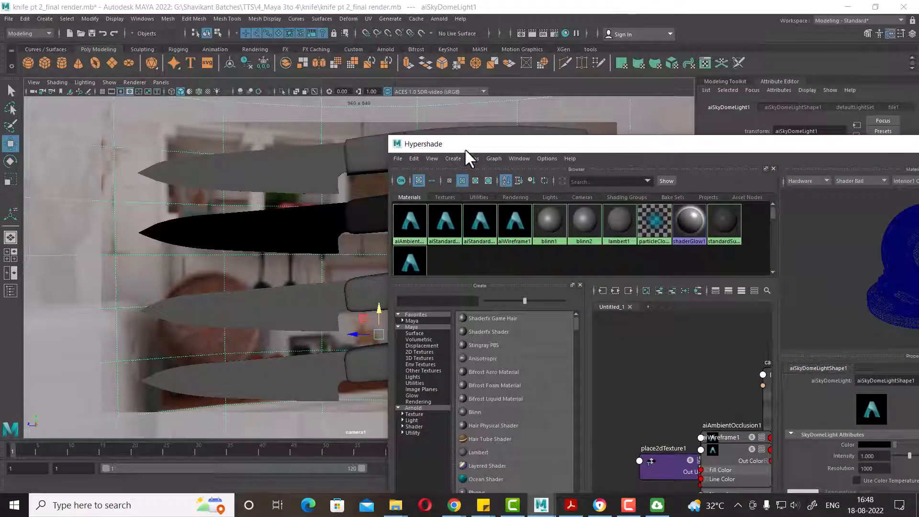
left_click_drag(464, 149, 603, 127)
right_click_drag(549, 202, 624, 197)
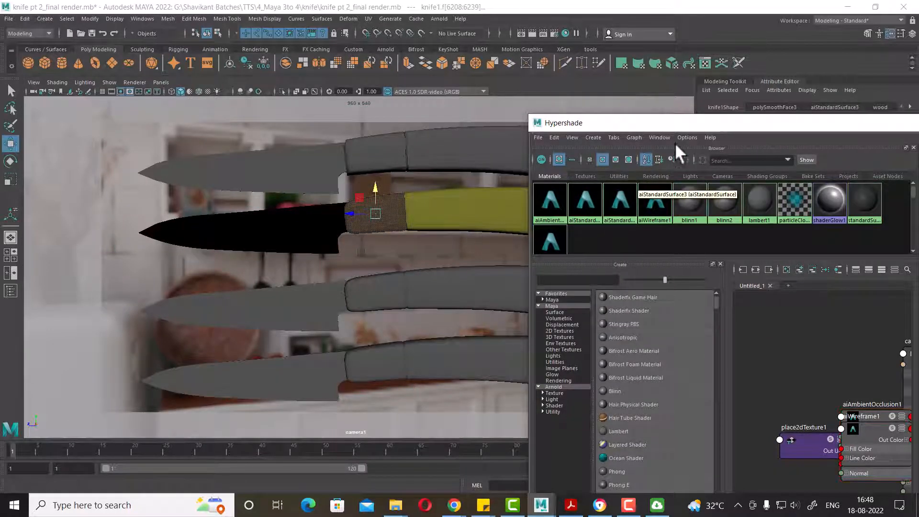
left_click_drag(685, 122, 557, 320)
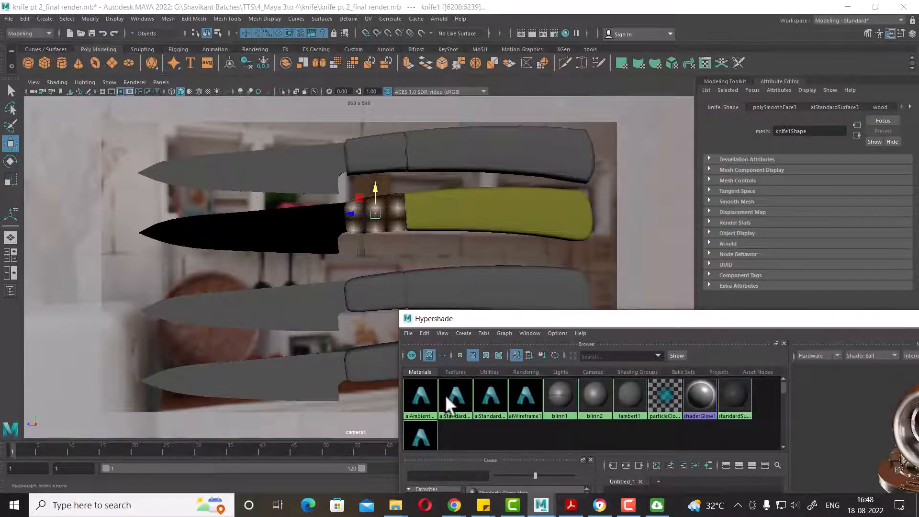
right_click_drag(380, 216, 468, 430)
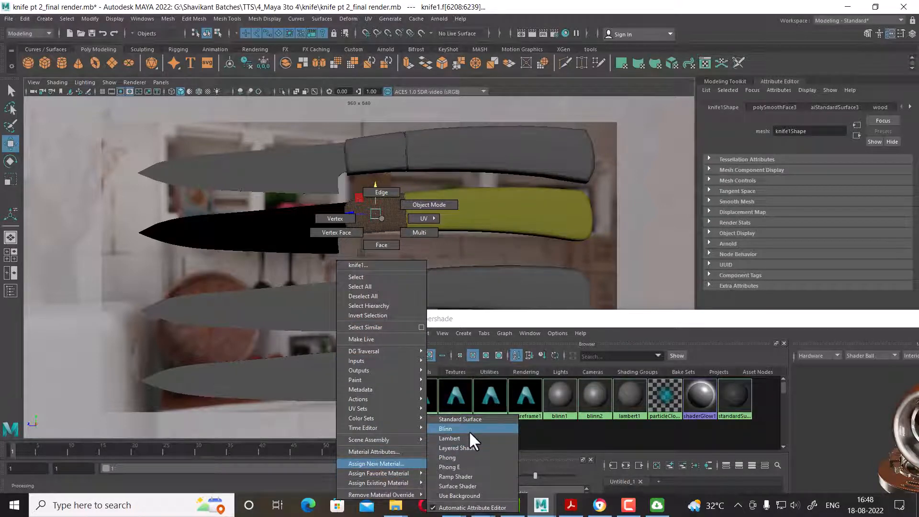
right_click_drag(470, 430, 468, 428)
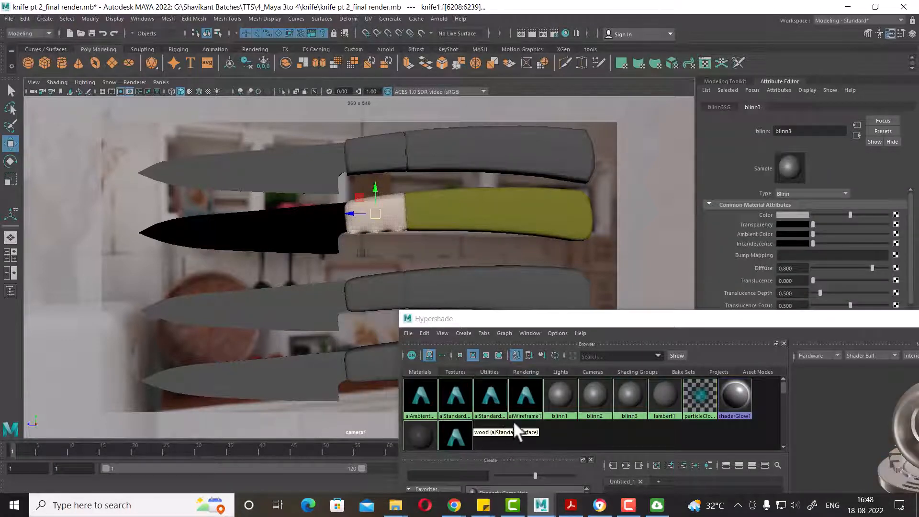
Assign a new Phong E material to the coloured knife's blade faces and a new Phong material to its wood handle faces
right_click_drag(490, 398, 557, 369)
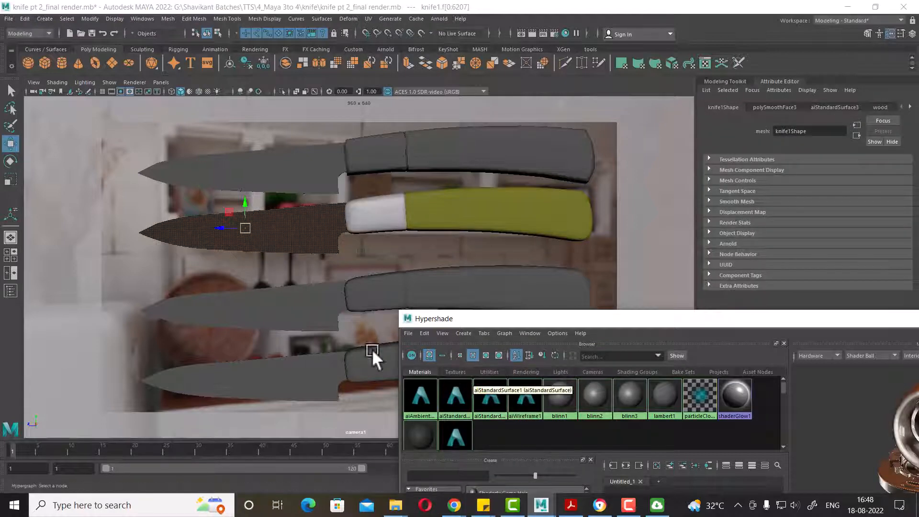
right_click_drag(315, 231, 406, 467)
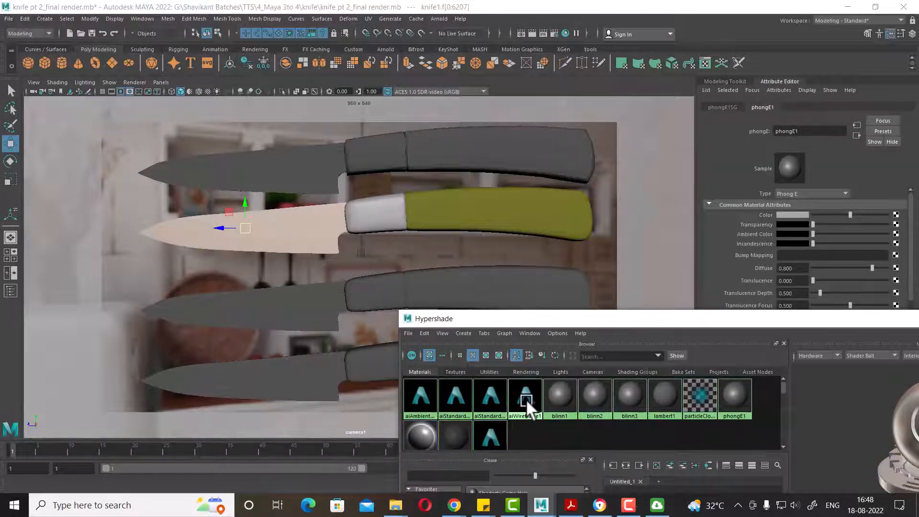
right_click_drag(526, 398, 602, 372)
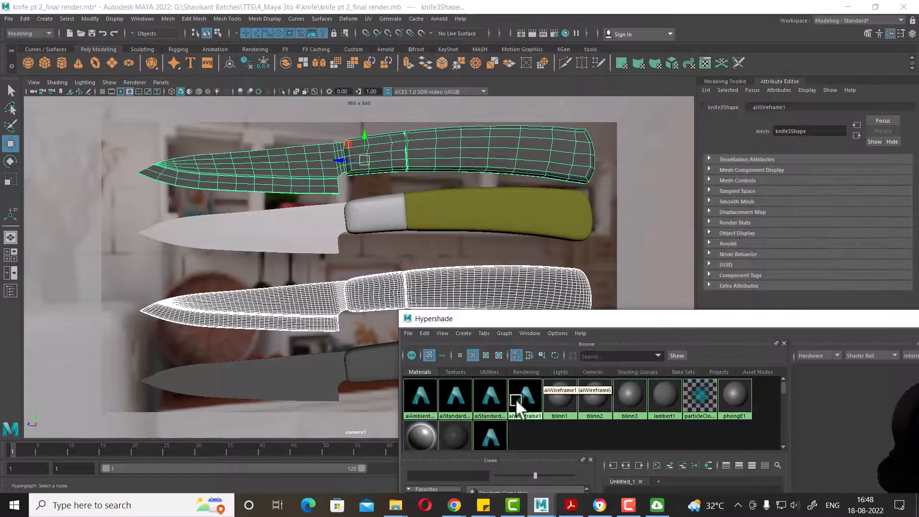
right_click_drag(489, 436, 540, 414)
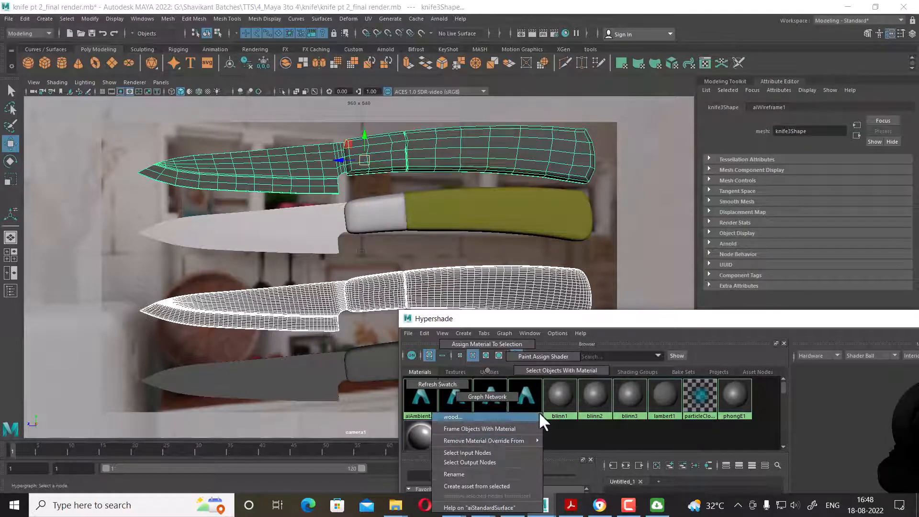
left_click(565, 370)
right_click_drag(495, 206, 533, 463)
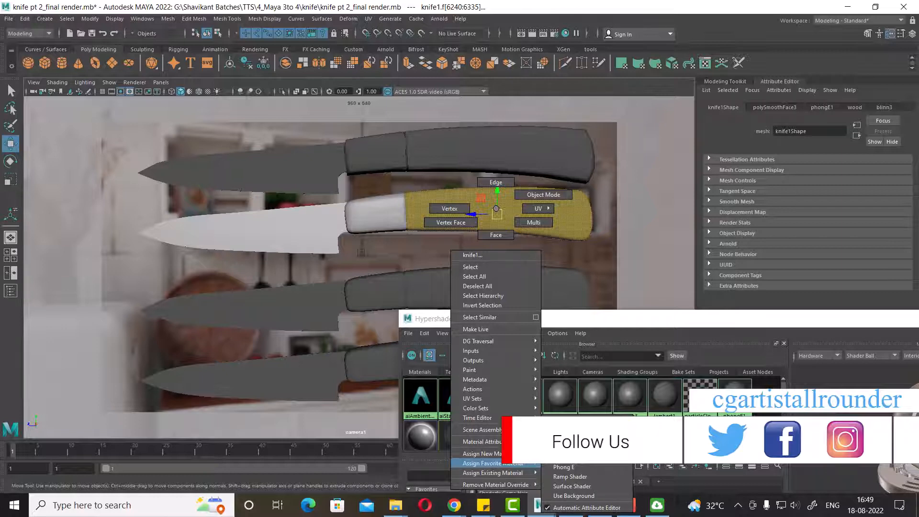
right_click_drag(589, 454, 589, 453)
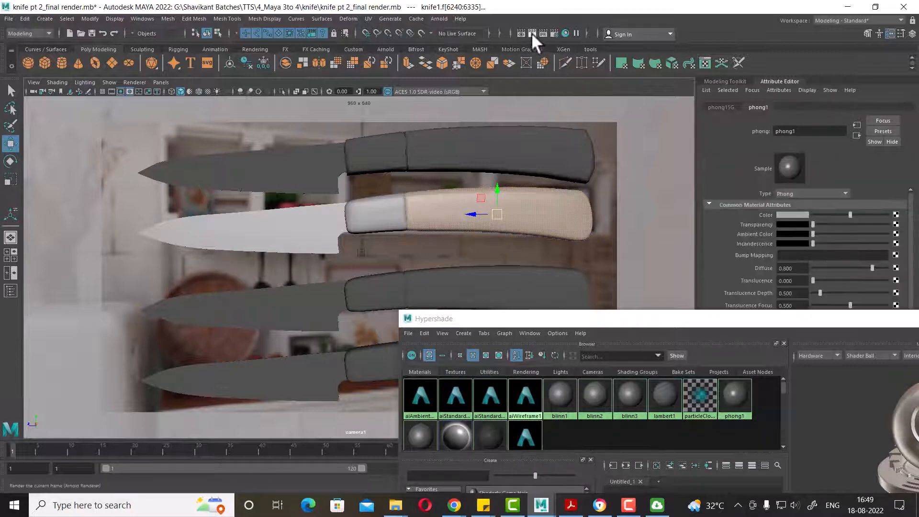
Render the four knives with Arnold to compare the new Blinn, Phong E and Phong materials, and close the render view
left_click(532, 33)
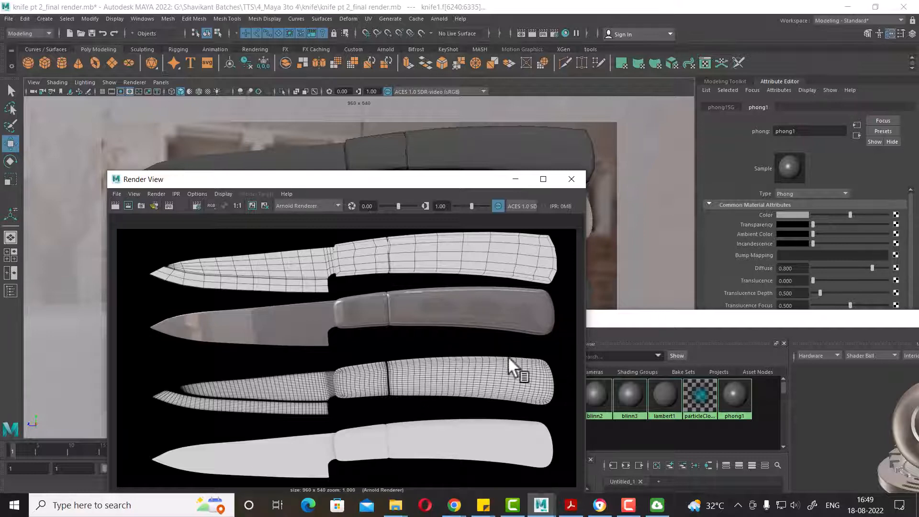
left_click(571, 179)
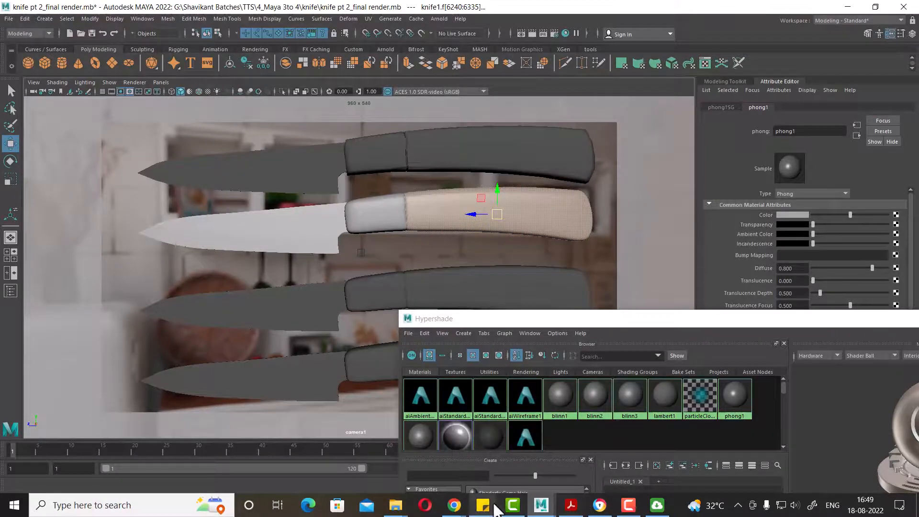
mouse_move(493, 508)
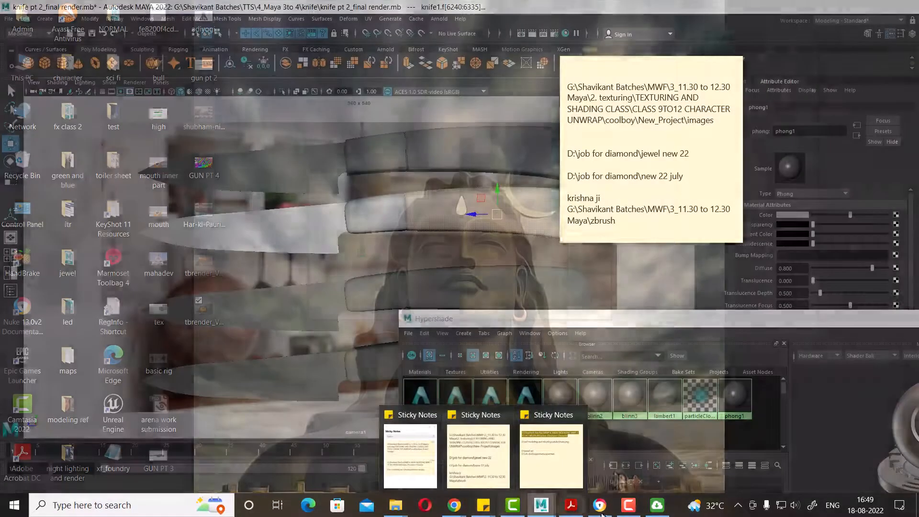
left_click(636, 240)
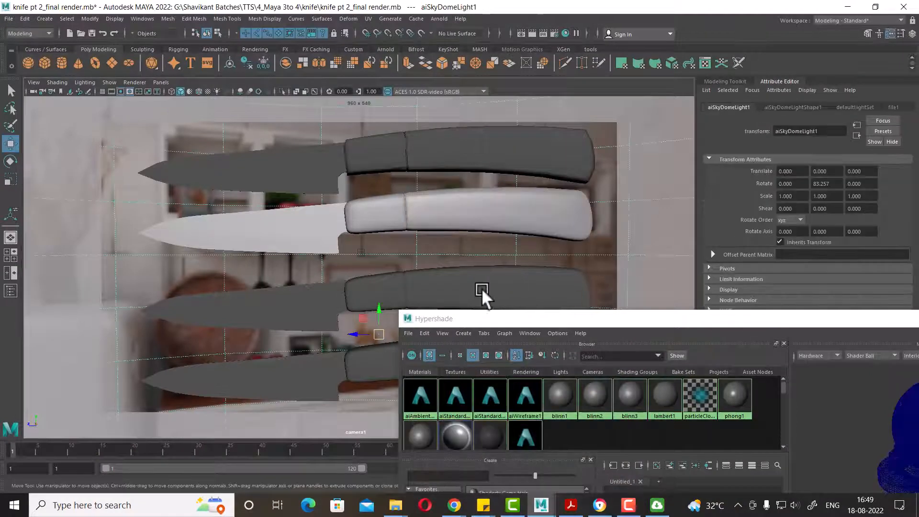
Select the knife handle faces that use phong1 through Hypershade, and open the phong1 material's attributes
left_click(307, 238)
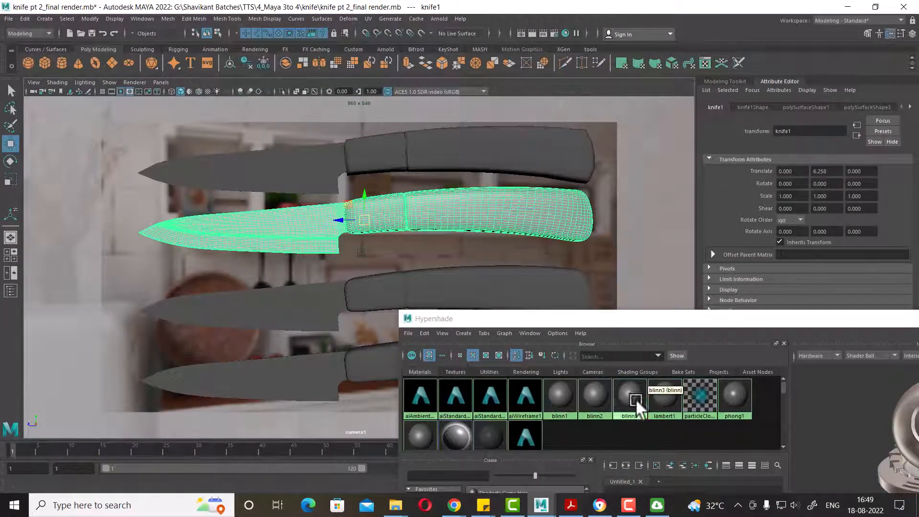
left_click_drag(616, 323, 657, 221)
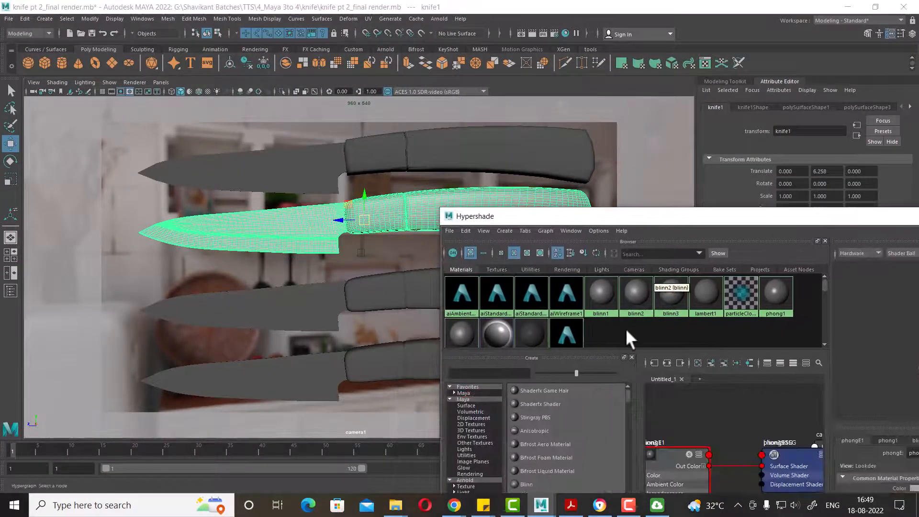
middle_click_drag(604, 296, 612, 300)
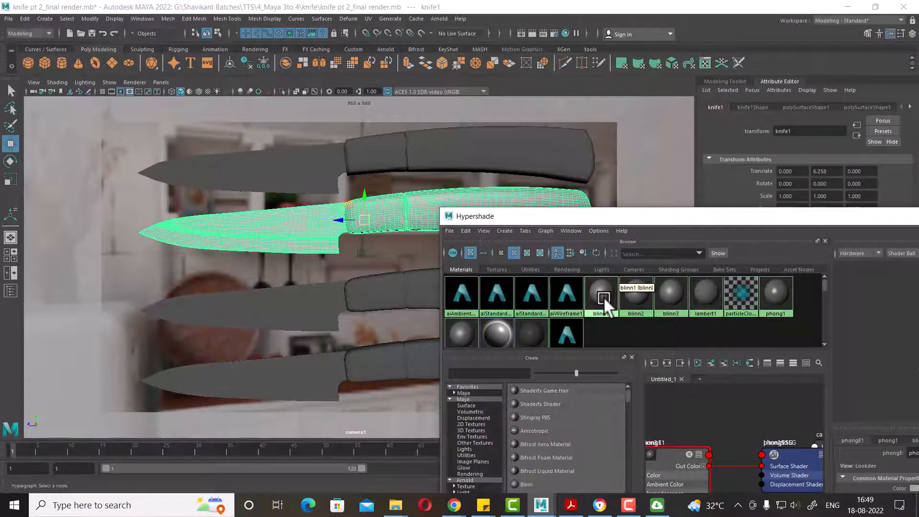
scroll(603, 298, "down", 1)
scroll(602, 298, "up", 1)
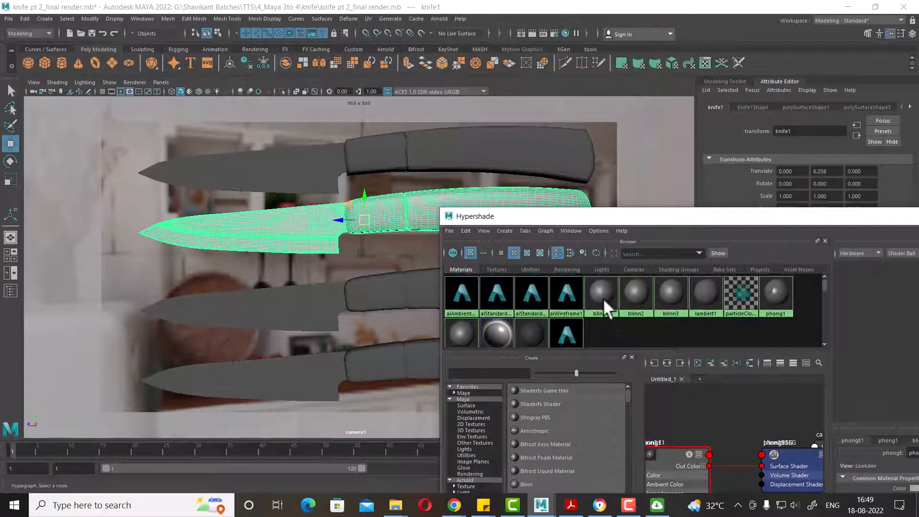
right_click(777, 295)
left_click(836, 293)
middle_click_drag(778, 294, 787, 295)
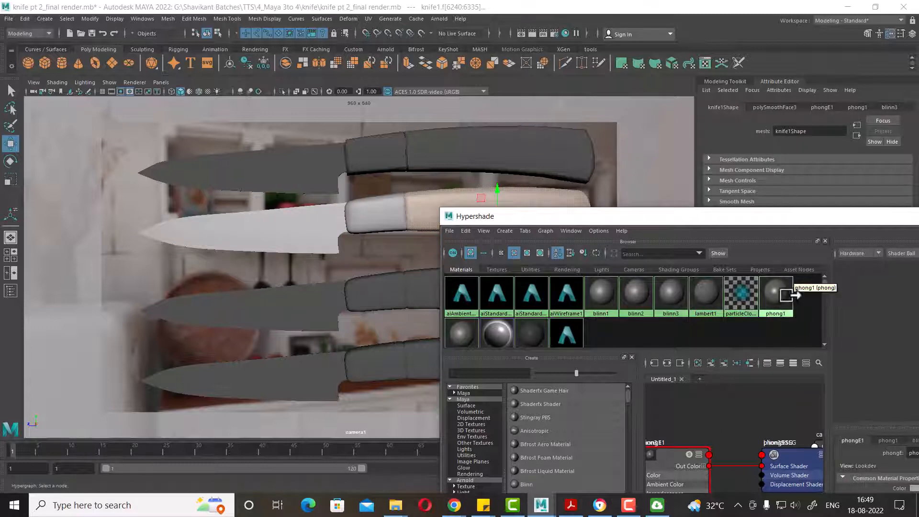
left_click_drag(776, 220, 437, 253)
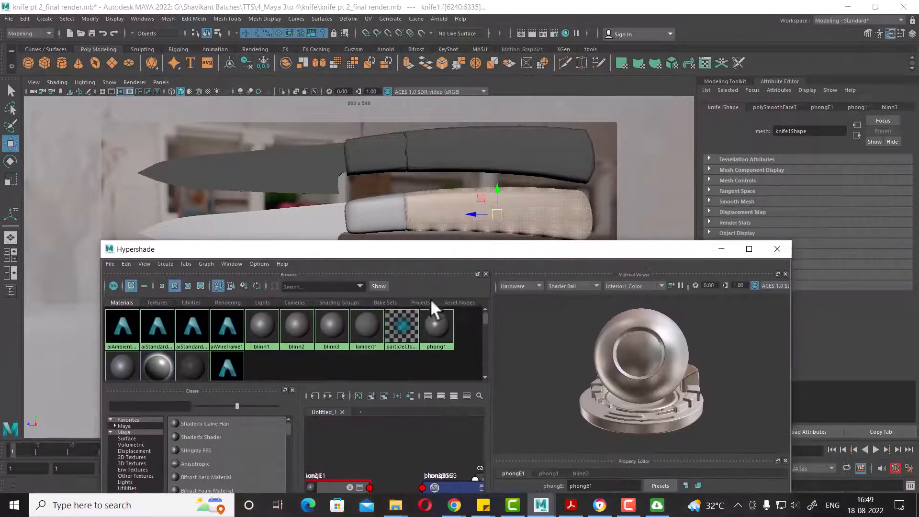
left_click(430, 327)
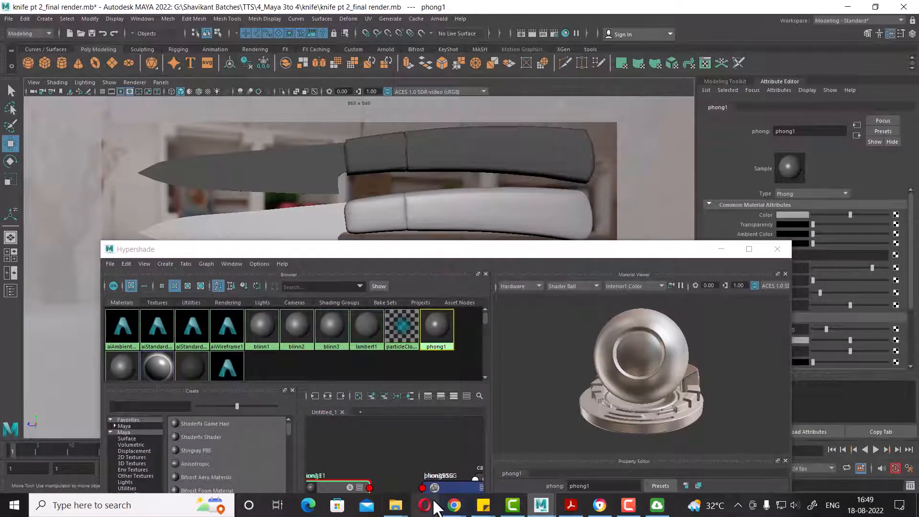
Open the reference photo named 1 from the knife folder and place it over the Maya window for comparison
mouse_move(397, 507)
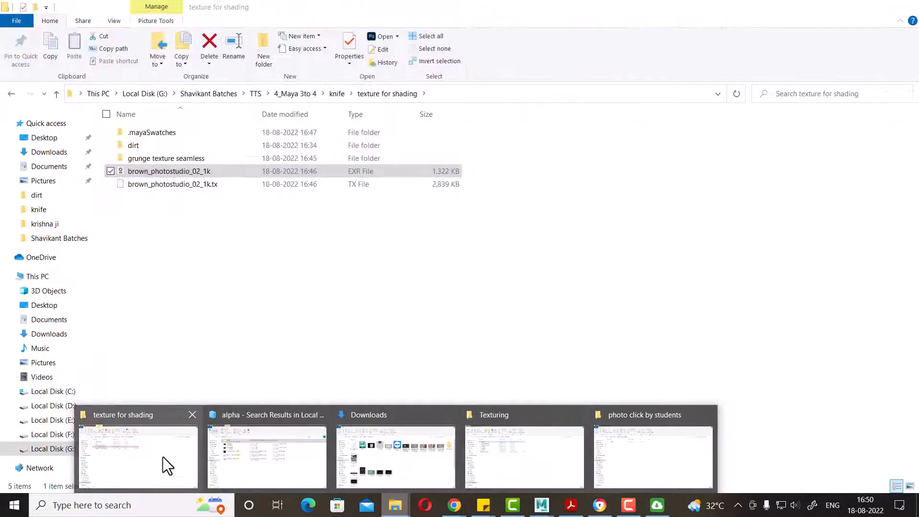
left_click(162, 457)
left_click(337, 93)
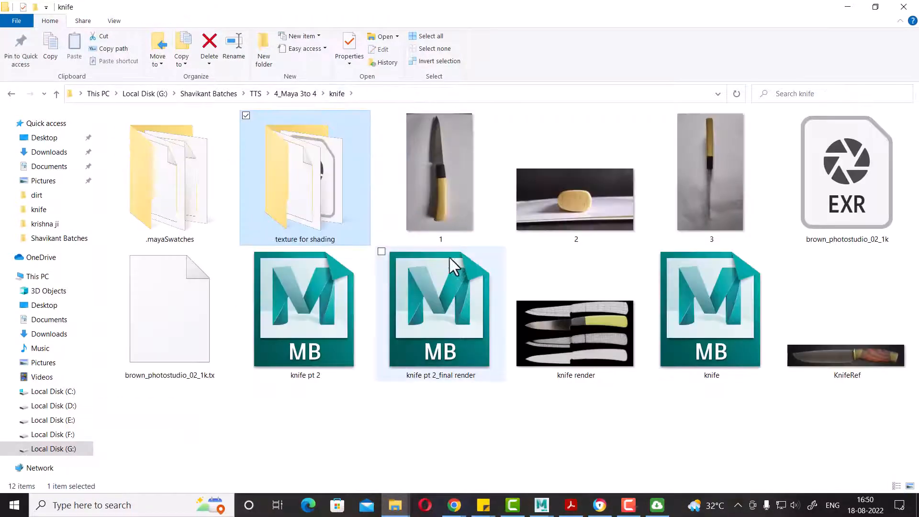
left_click(458, 205)
double_click(457, 212)
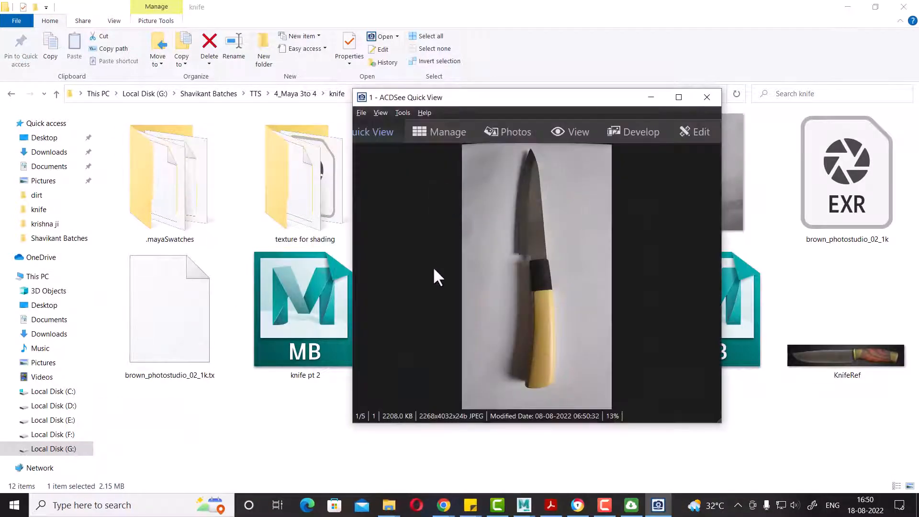
left_click(847, 6)
left_click_drag(605, 104, 191, 86)
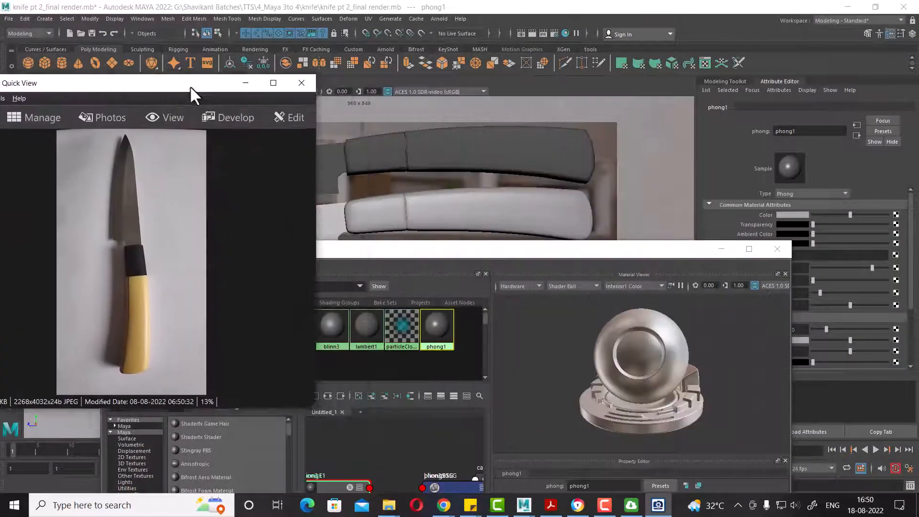
Clear the Hypershade window from the viewport, make layer1 visible, and hide the grey knife that covers the coloured reference knife
left_click_drag(622, 249, 461, 357)
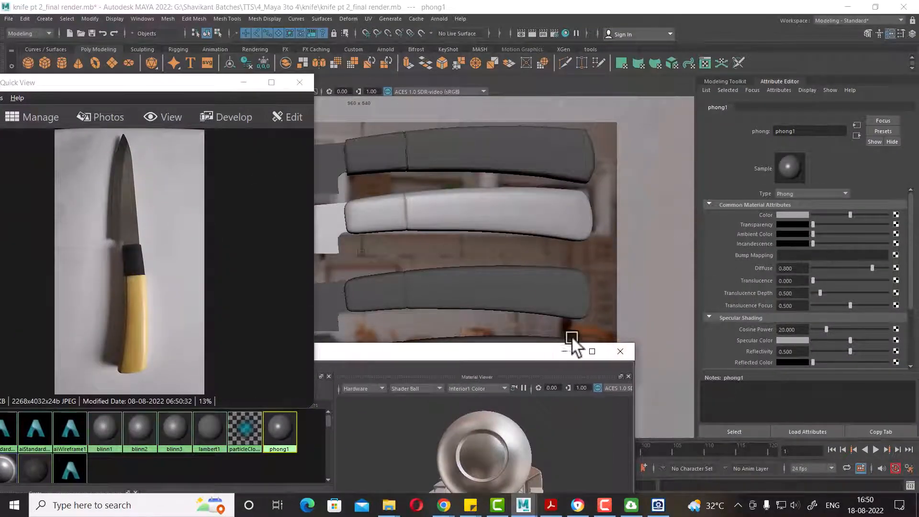
left_click(565, 352)
left_click(912, 34)
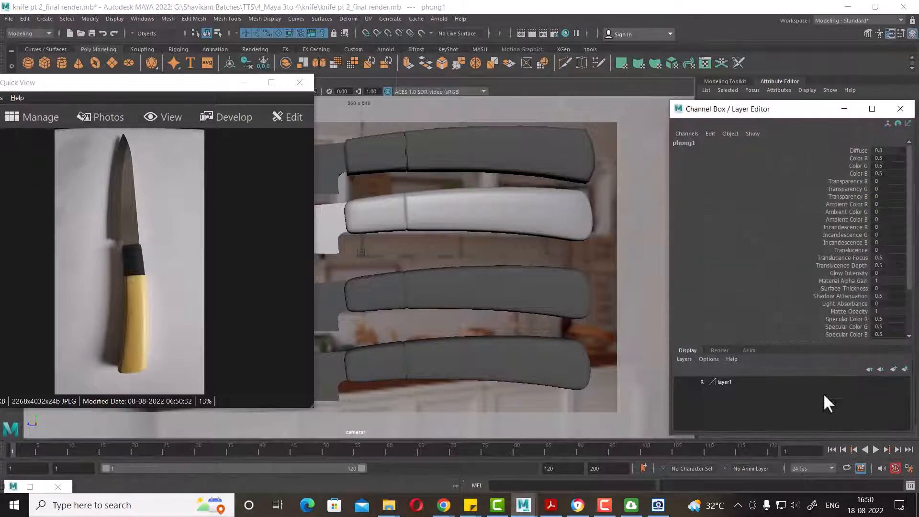
left_click(679, 381)
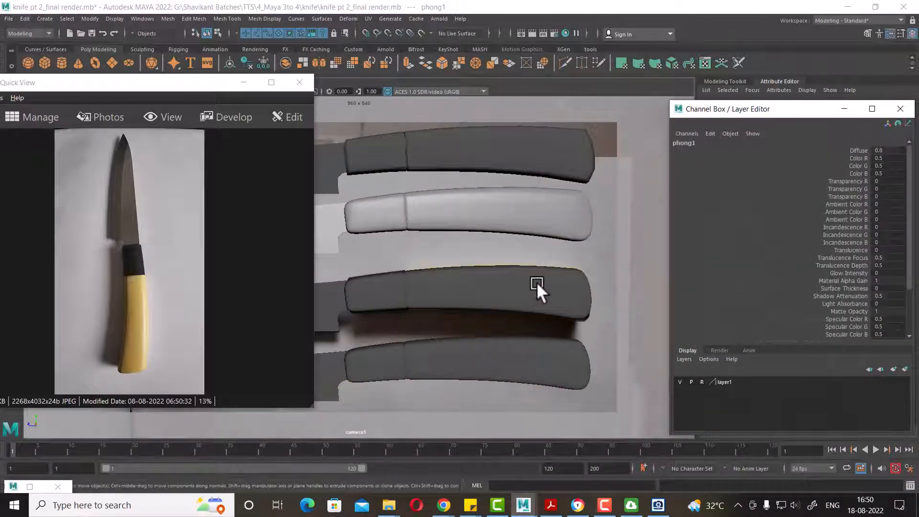
left_click_drag(516, 324, 490, 326, "alt")
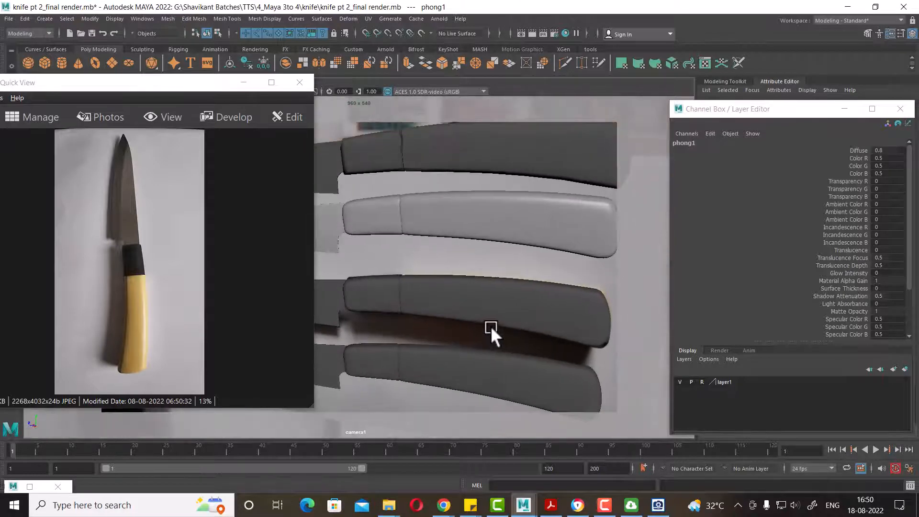
left_click(556, 313)
key("h")
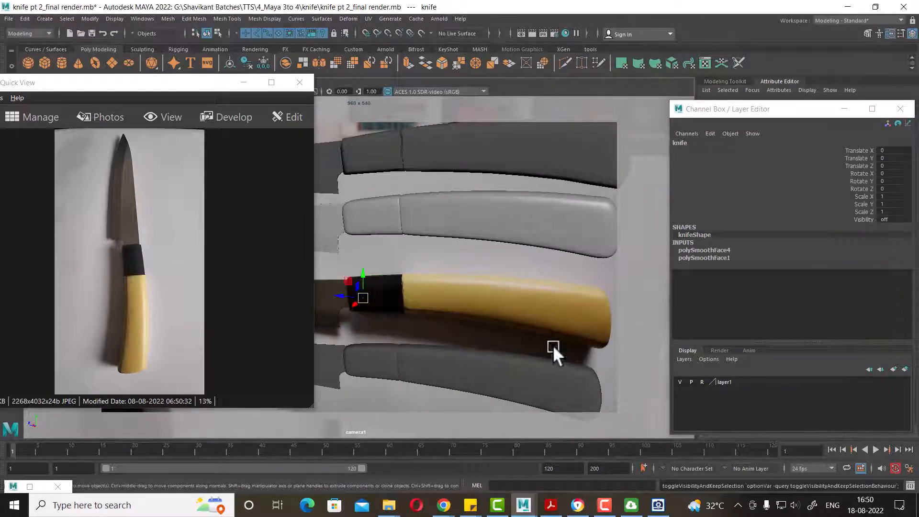
Select the handle faces of the light grey knife above it by the phong1 material in Hypershade, and close the Channel Box
left_click(556, 225)
right_click(568, 215)
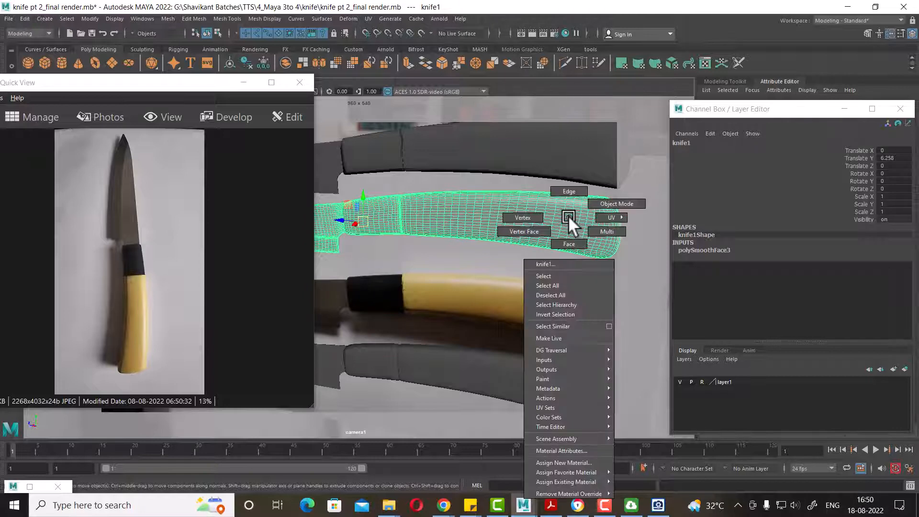
left_click(615, 203)
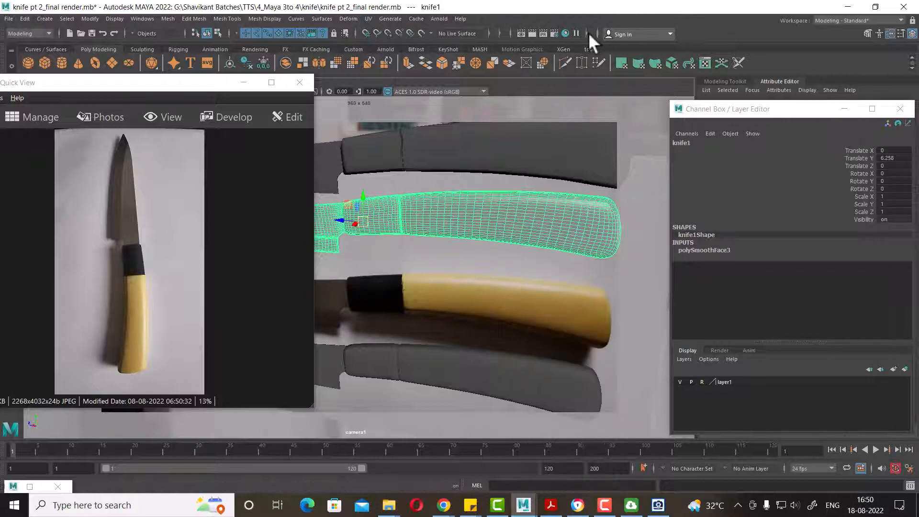
left_click(565, 33)
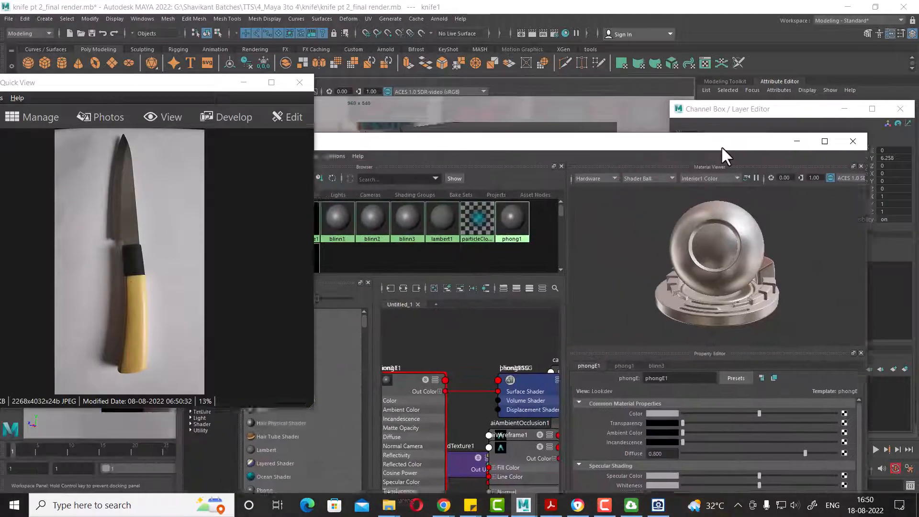
left_click(518, 220)
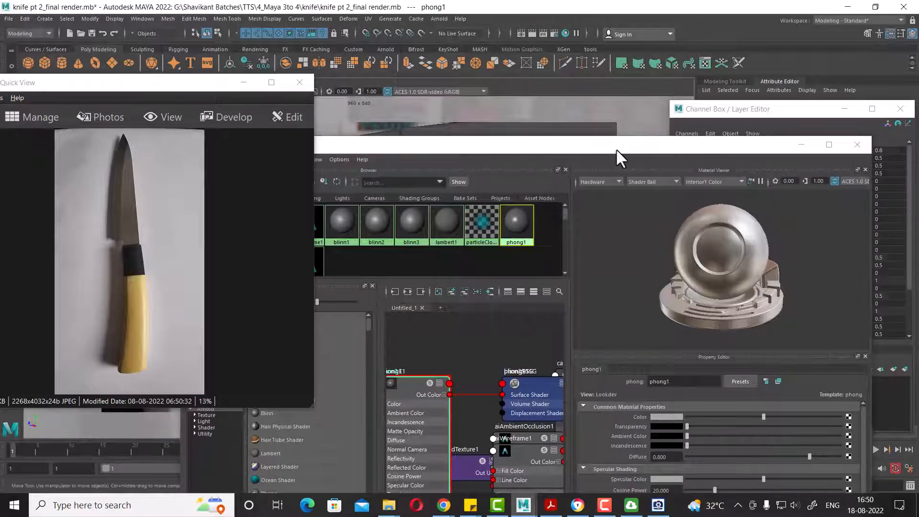
left_click_drag(617, 149, 605, 342)
right_click_drag(505, 416, 559, 372)
left_click(895, 110)
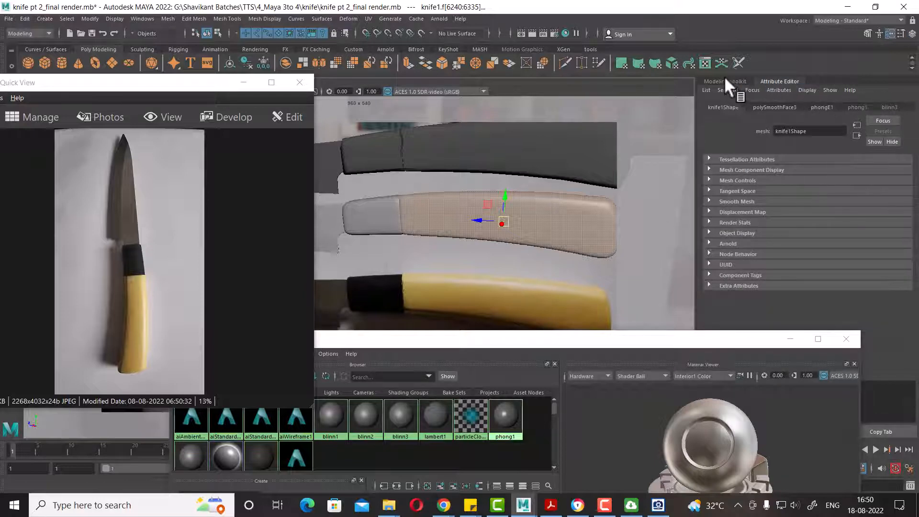
right_click_drag(509, 421, 592, 367)
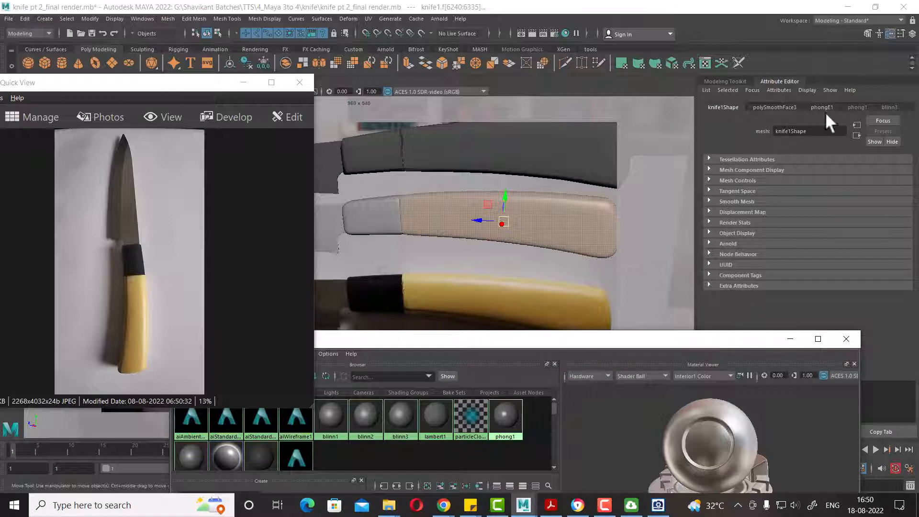
left_click_drag(631, 344, 680, 117)
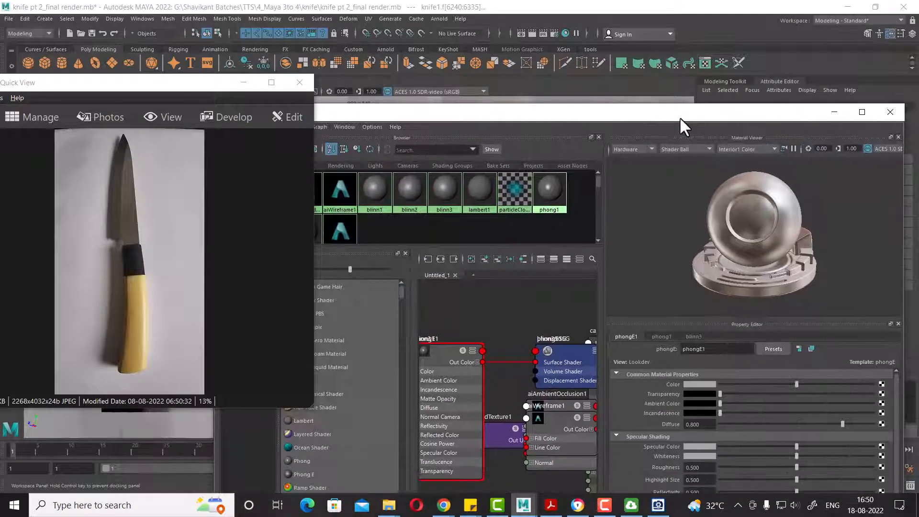
Put the reference photo away and set the phongE1 colour to the yellow sampled from the reference knife's handle in the viewport
left_click(243, 82)
left_click_drag(712, 106, 196, 100)
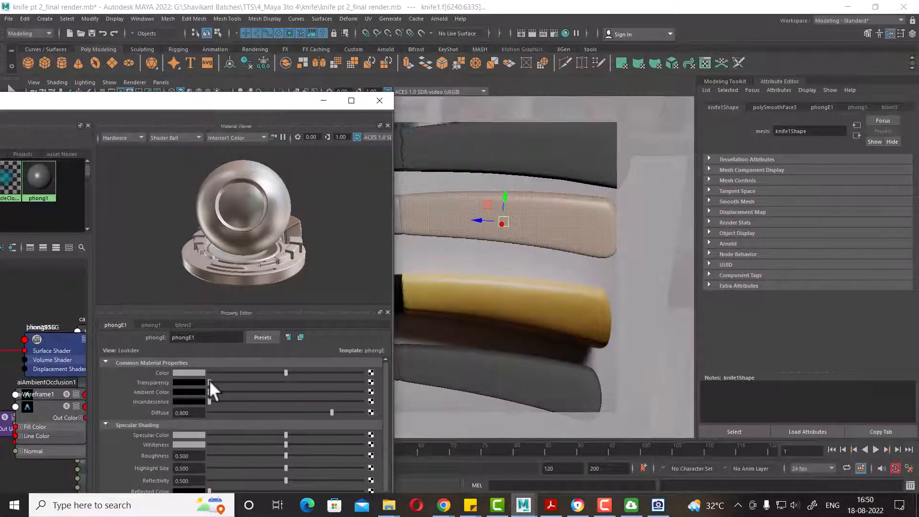
left_click(193, 372)
left_click(188, 372)
left_click(136, 356)
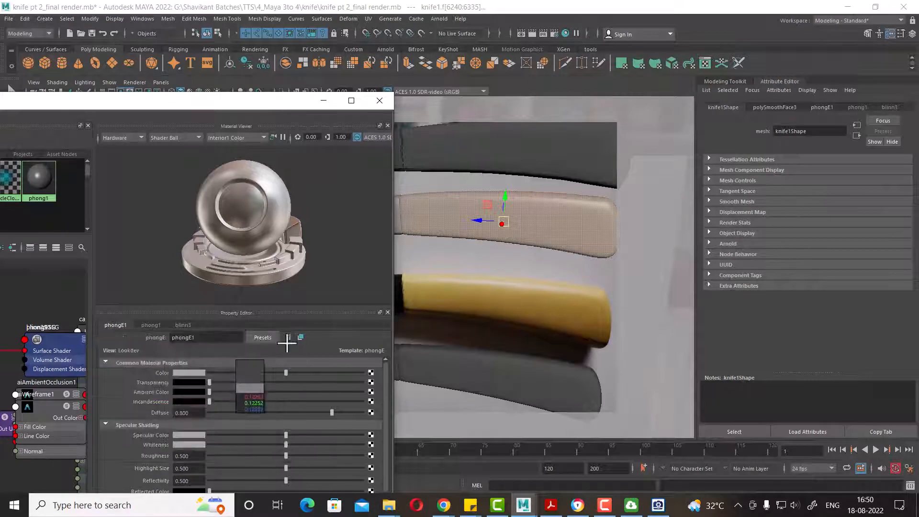
left_click(461, 301)
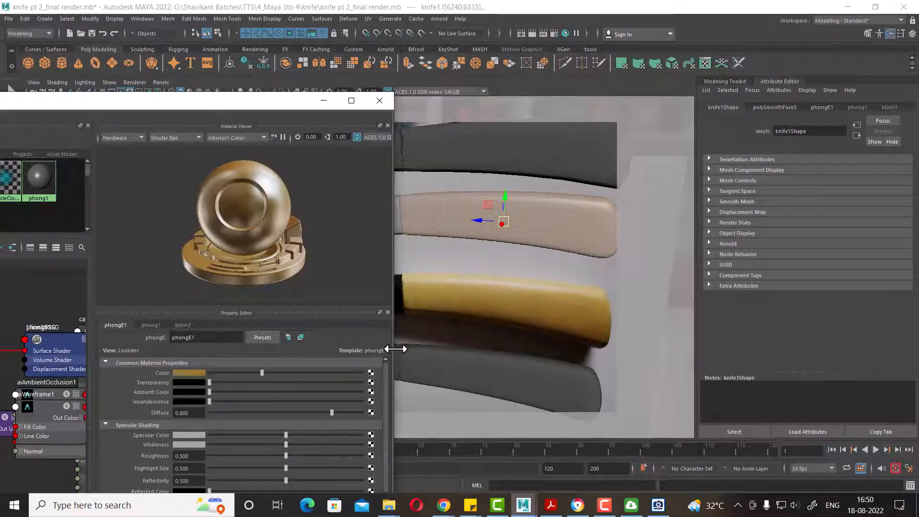
Bring up the full-size reference photo and examine the colour and highlights of the knife's handle up close
left_click_drag(283, 106, 231, 94)
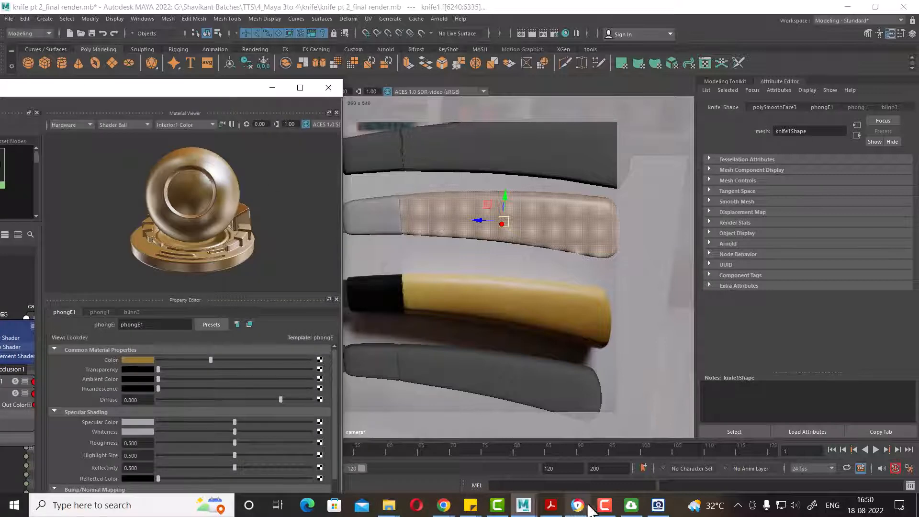
left_click(659, 506)
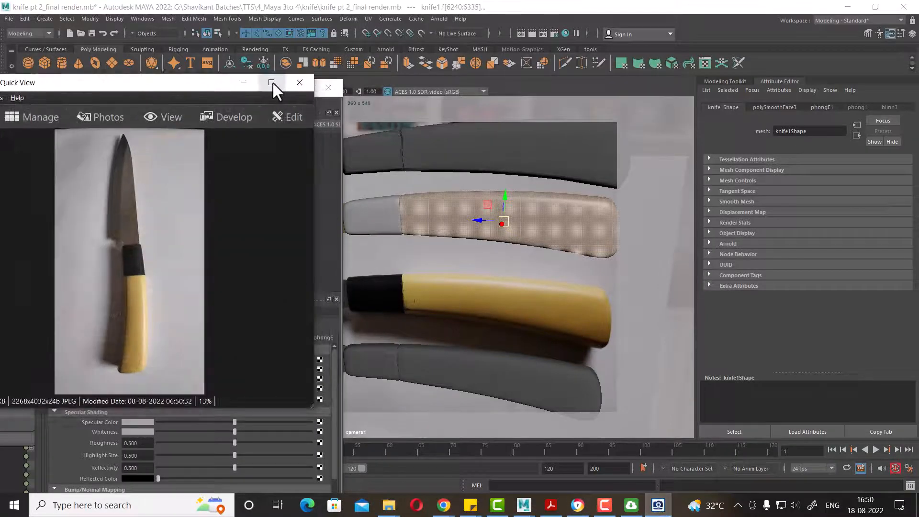
left_click(271, 82)
scroll(565, 267, "up", 3)
left_click_drag(560, 306, 569, 188)
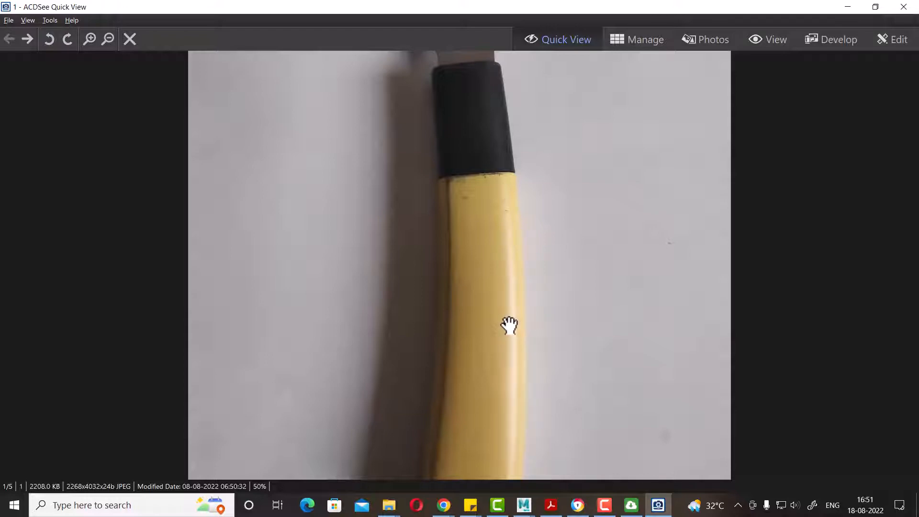
Put the photo and Hypershade away and render the knives with Arnold to check the new colour
left_click(847, 6)
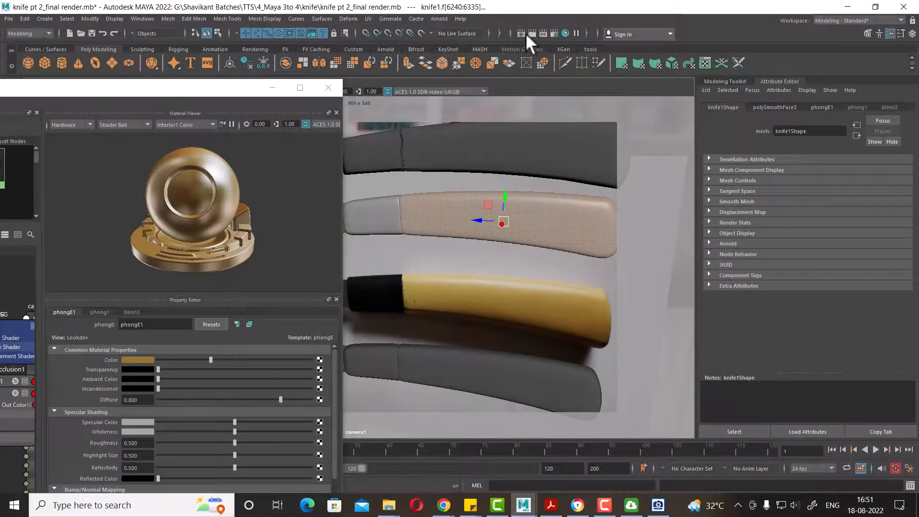
left_click(272, 88)
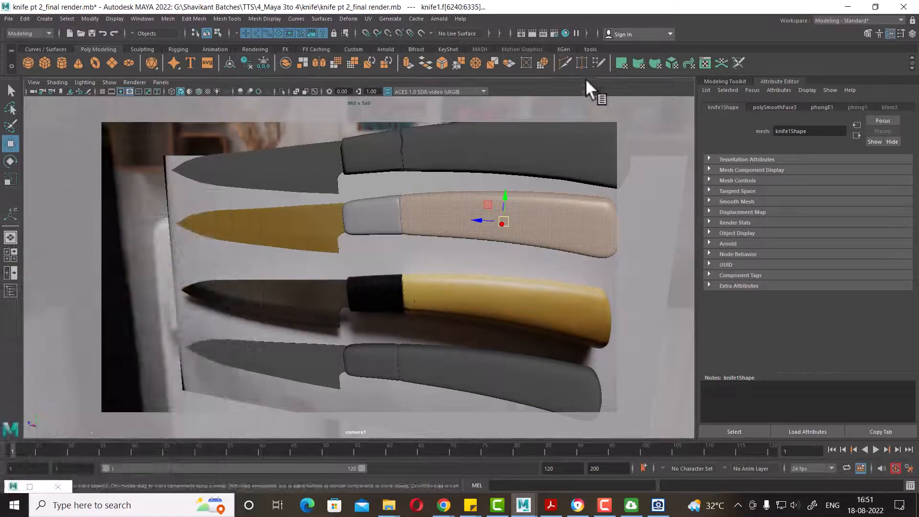
left_click(532, 33)
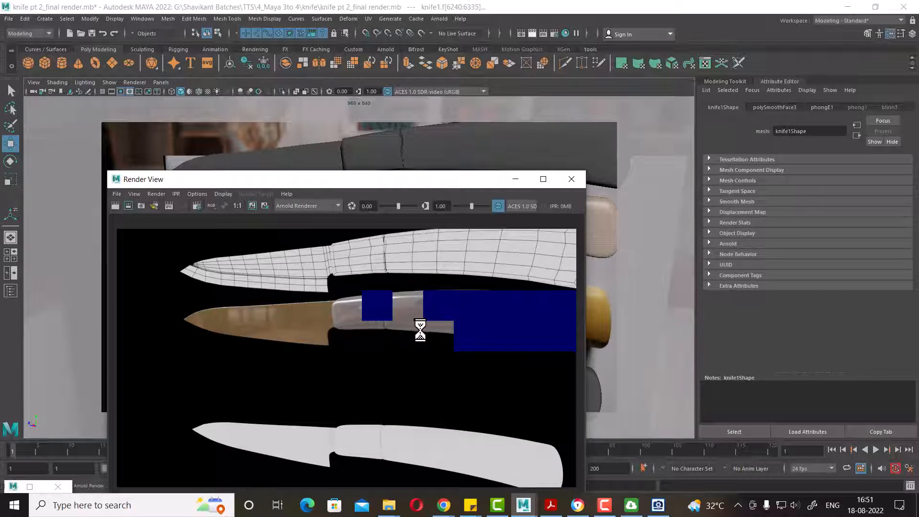
Lower the Arnold sampling to Camera (AA) 3 and to 2 for Diffuse, Specular and Transmission, and close the render settings
left_click(554, 33)
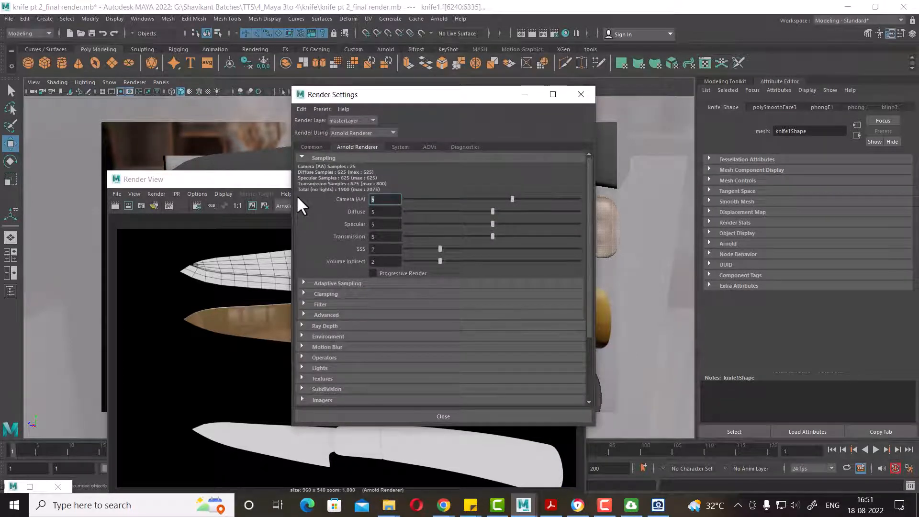
type("3")
key("Tab")
type("2")
key("Tab")
type("2")
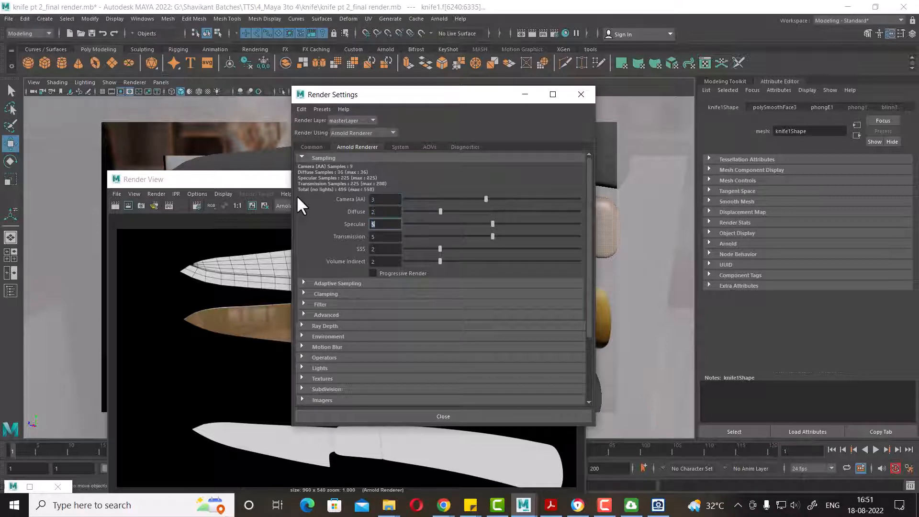
key("Tab")
type("2")
key("Tab")
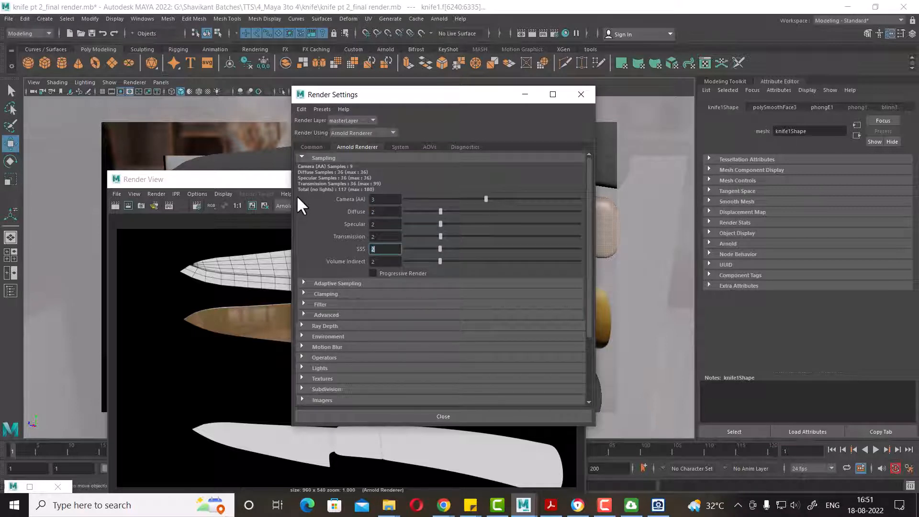
left_click(581, 94)
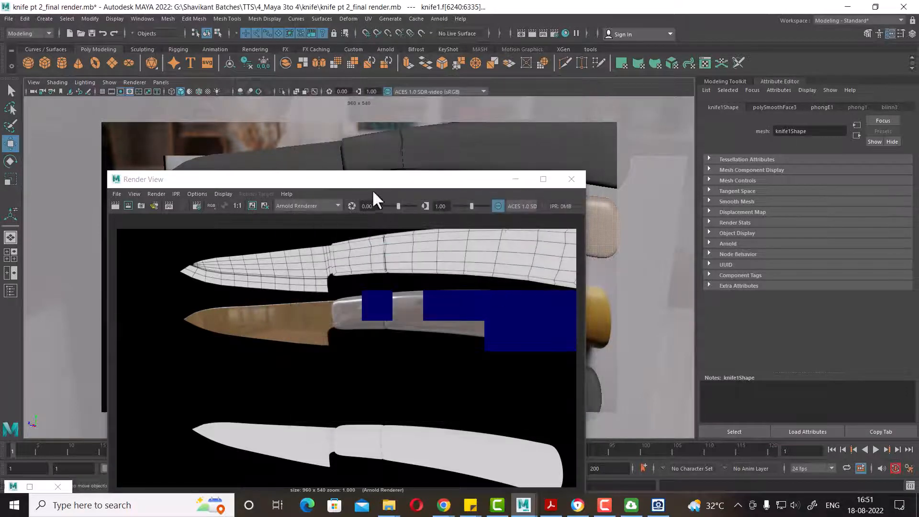
Reopen Hypershade beside the render view and select phong1 so its attributes are open for editing
left_click_drag(376, 186, 113, 170)
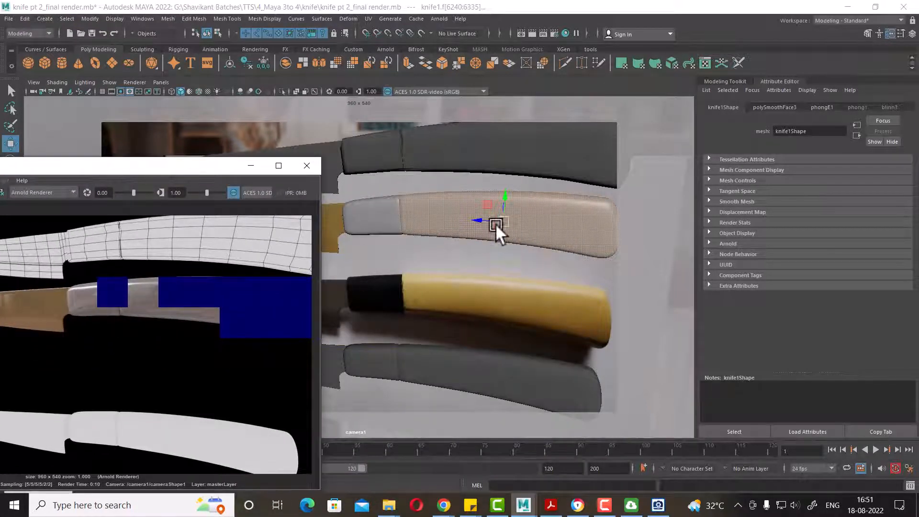
left_click(564, 32)
left_click_drag(192, 95, 557, 112)
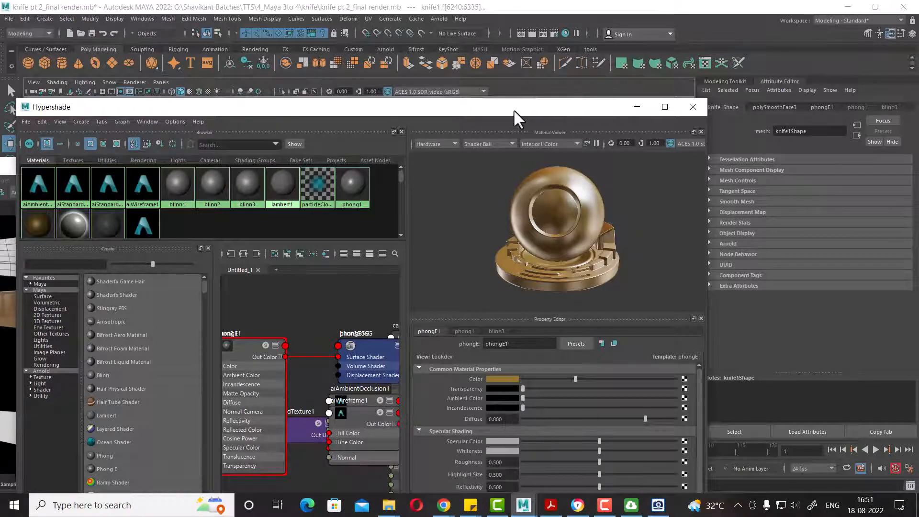
left_click_drag(513, 109, 578, 46)
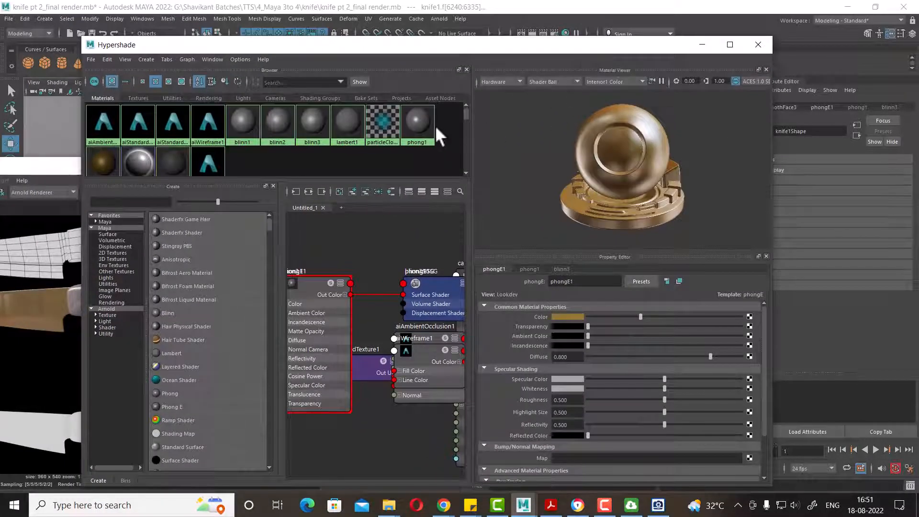
left_click(420, 121)
left_click_drag(475, 51, 541, 240)
right_click_drag(480, 312, 539, 313)
left_click_drag(646, 247, 331, 171)
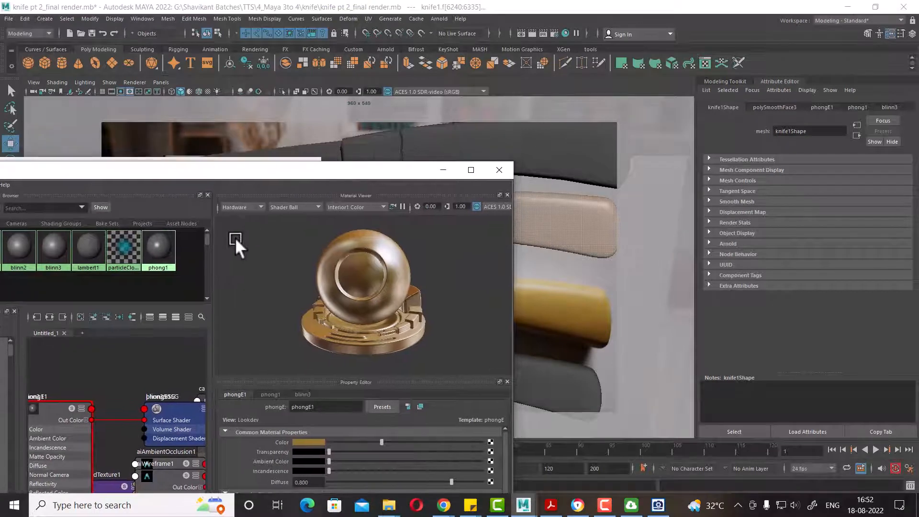
left_click(159, 252)
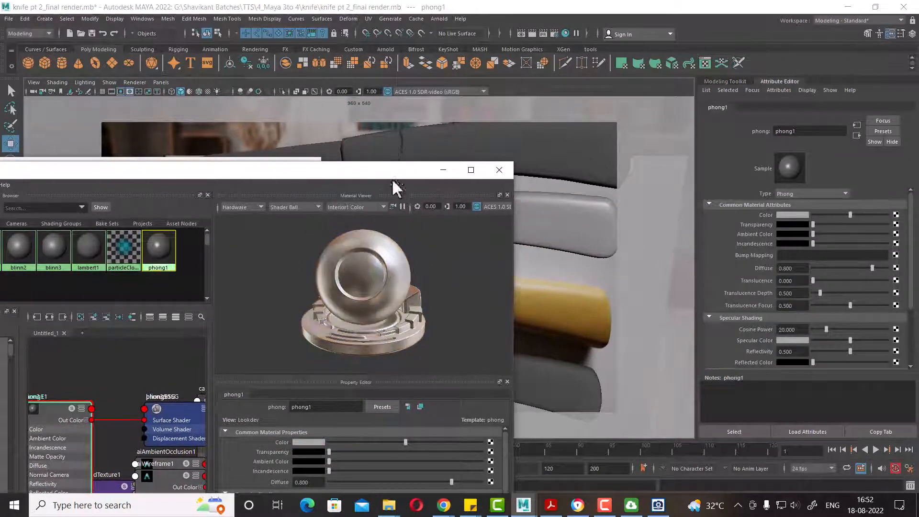
Set the phong1 colour to the yellow sampled from the reference knife's handle in the viewport
left_click_drag(392, 177, 338, 310)
left_click(799, 215)
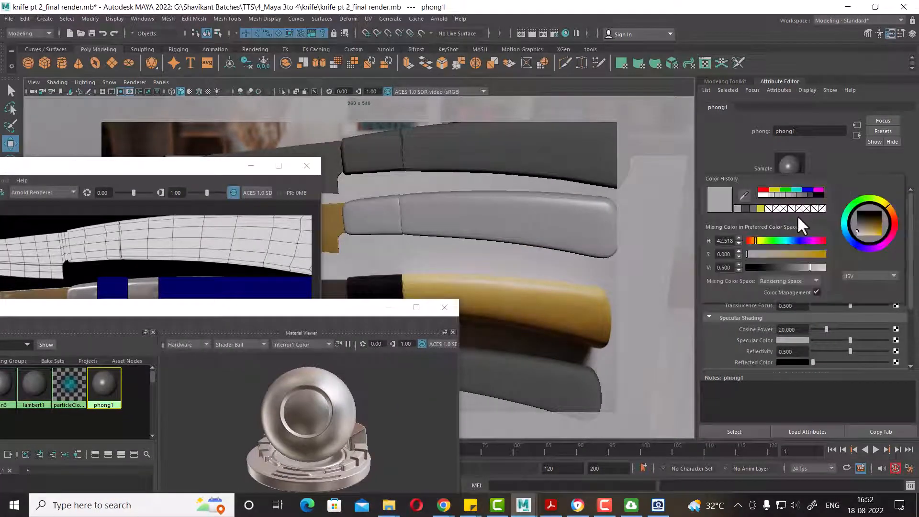
left_click(788, 213)
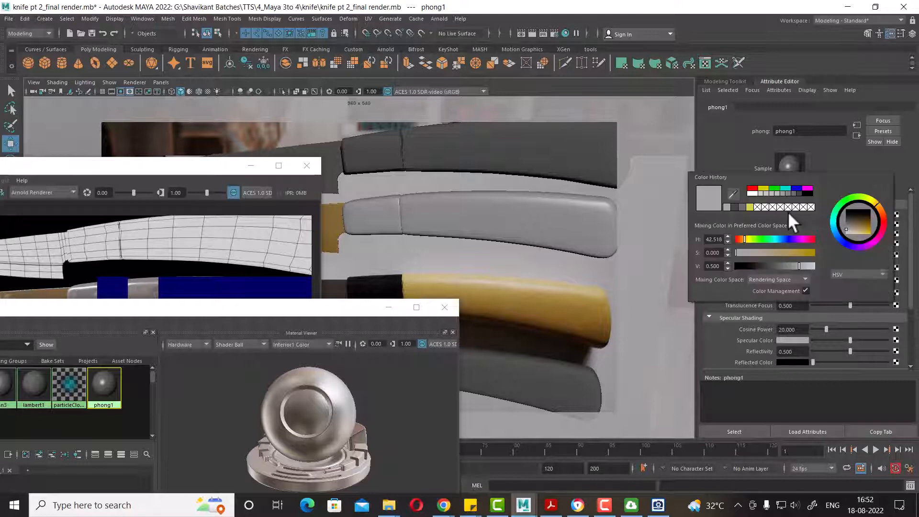
left_click(746, 197)
left_click(585, 309)
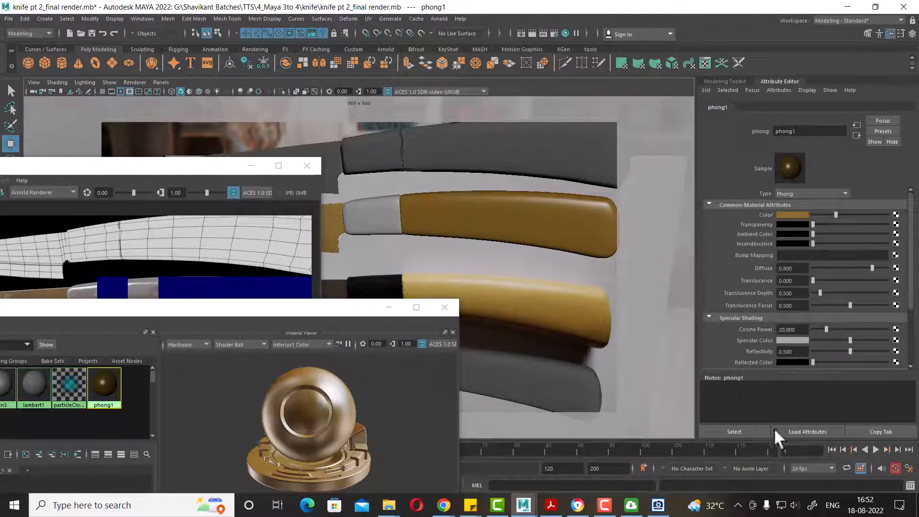
Set phong1's Cosine Power to 2, Specular Color to black and Reflectivity to 0, and render the knives again
left_click_drag(821, 330, 814, 353)
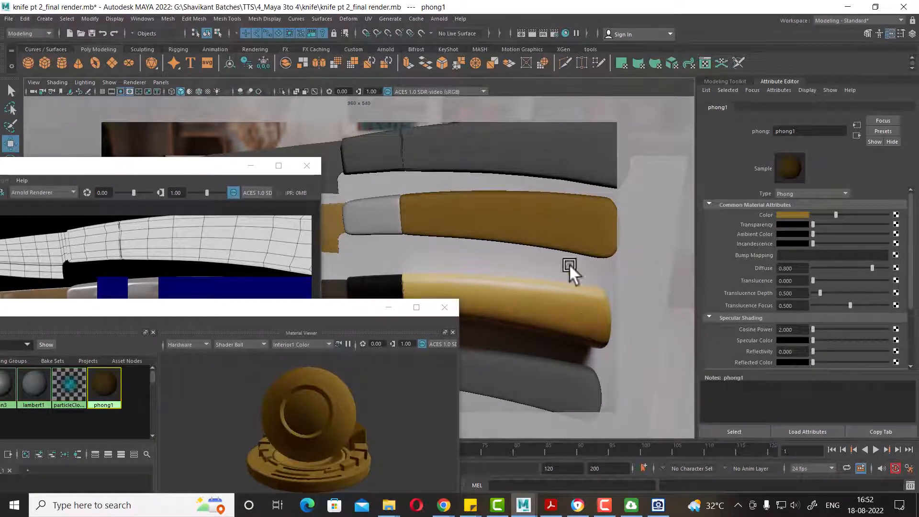
left_click(535, 34)
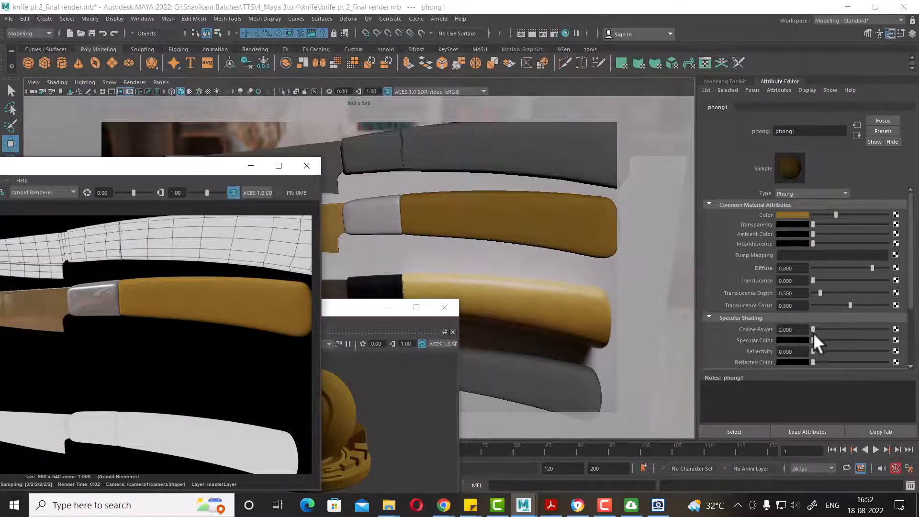
Raise phong1's Cosine Power to 26.182 and render only a region across the front of the yellow handle
left_click_drag(813, 329, 830, 329)
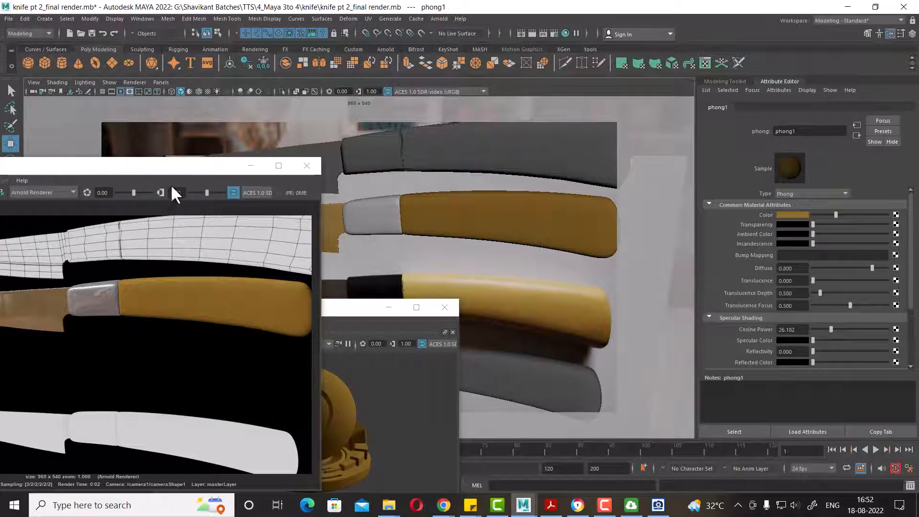
left_click_drag(178, 165, 267, 100)
left_click_drag(231, 195, 287, 276)
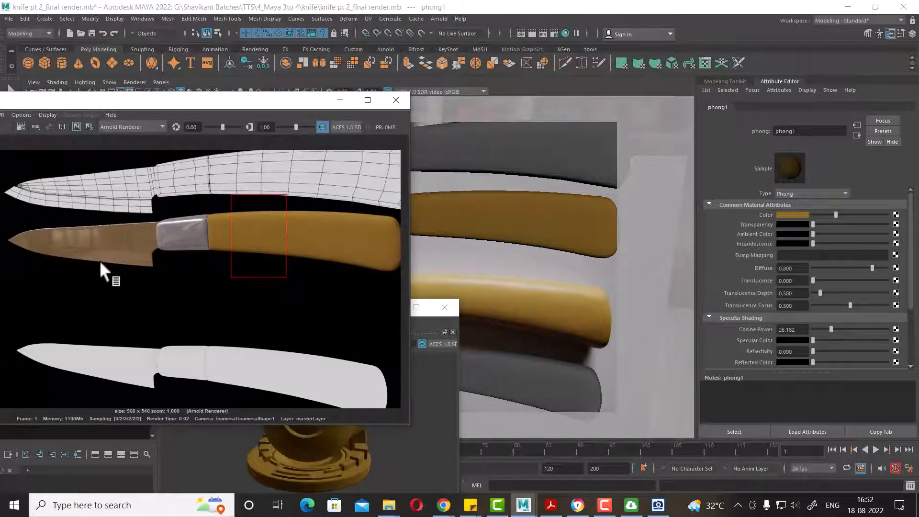
left_click_drag(152, 93, 318, 77)
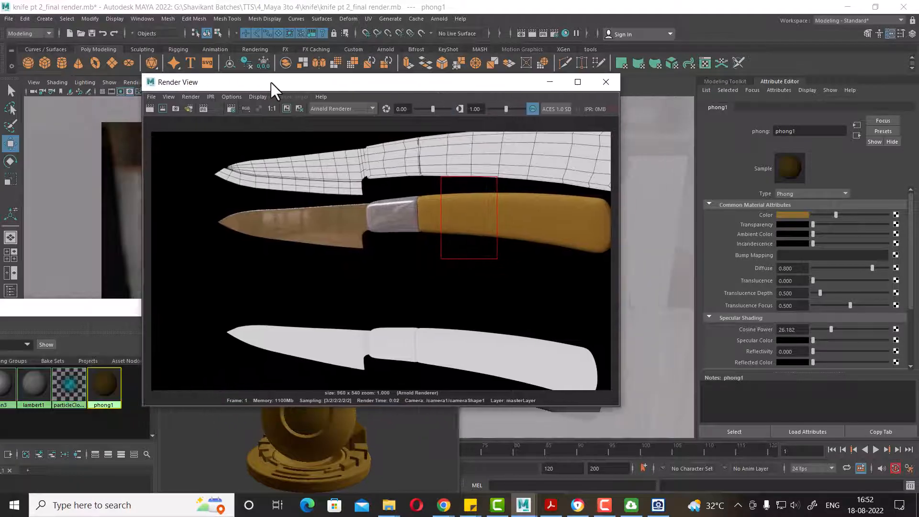
left_click(156, 108)
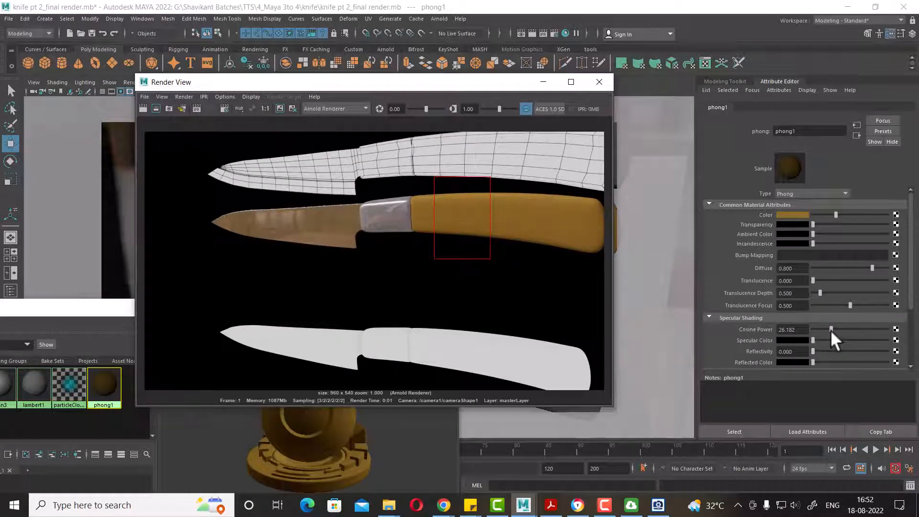
Set phong1's Specular Color to mid grey and render the handle region, and repeat with a lighter grey
left_click_drag(816, 339, 843, 340)
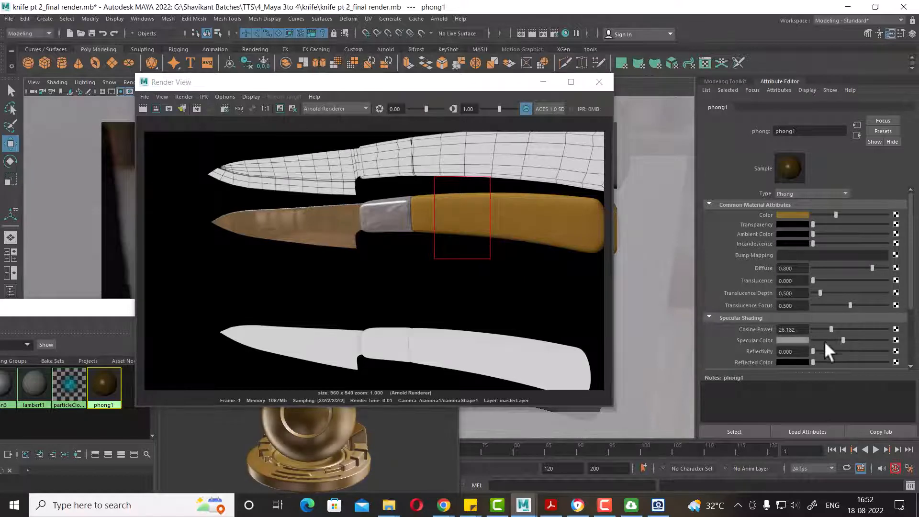
left_click(154, 108)
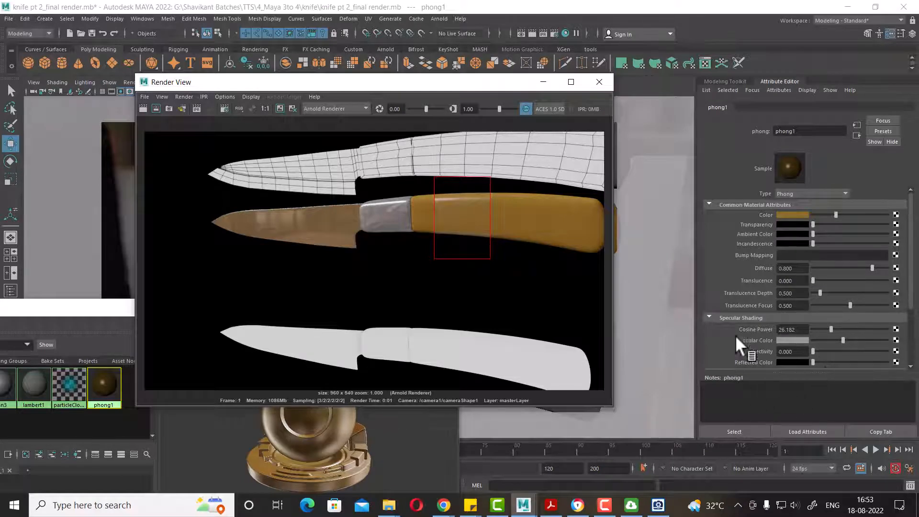
left_click(844, 342)
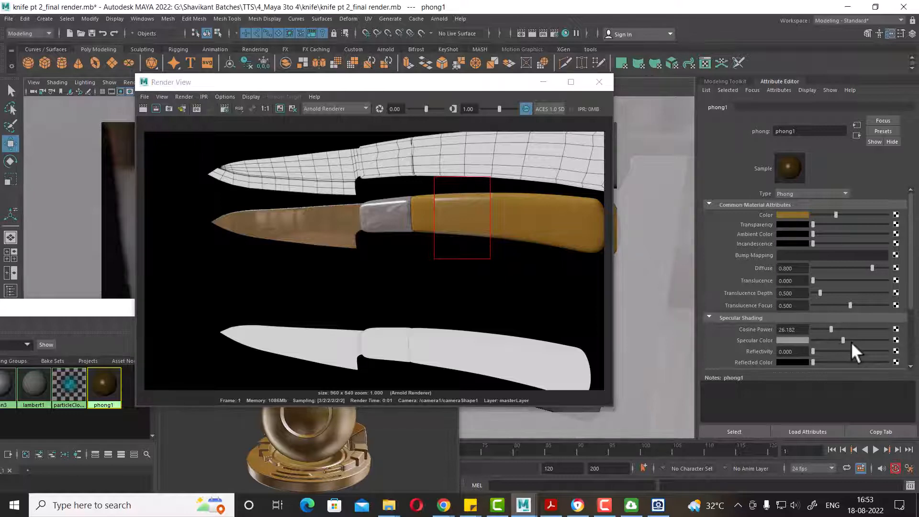
left_click_drag(843, 340, 868, 340)
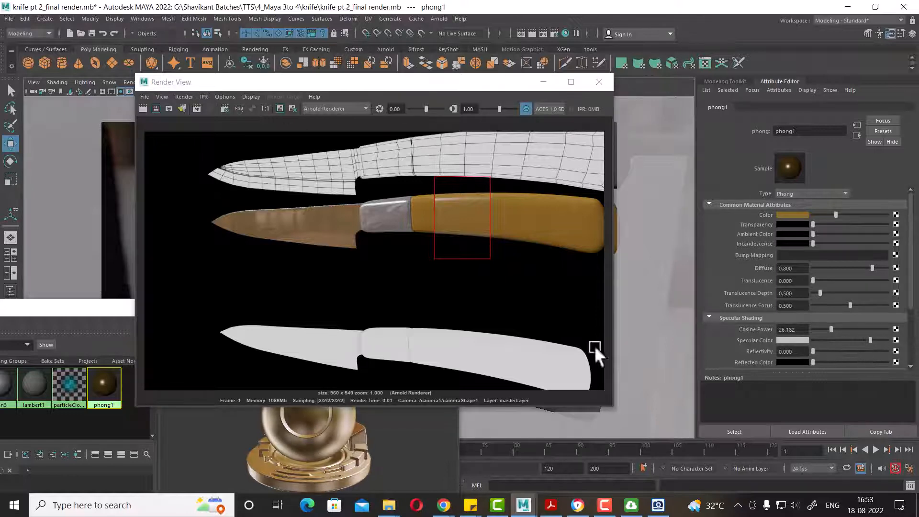
left_click(156, 108)
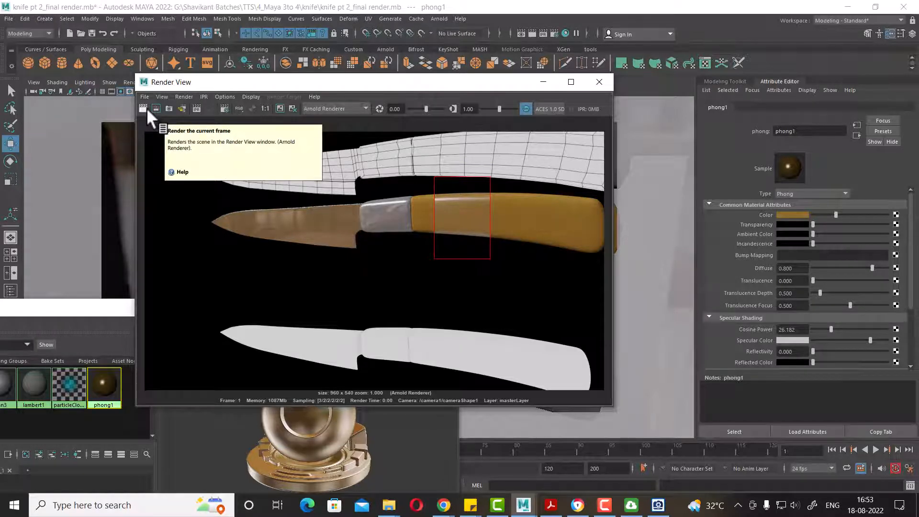
Test phong1's Cosine Power at 2 and at 16, rendering the handle region for each value
left_click_drag(832, 329, 804, 330)
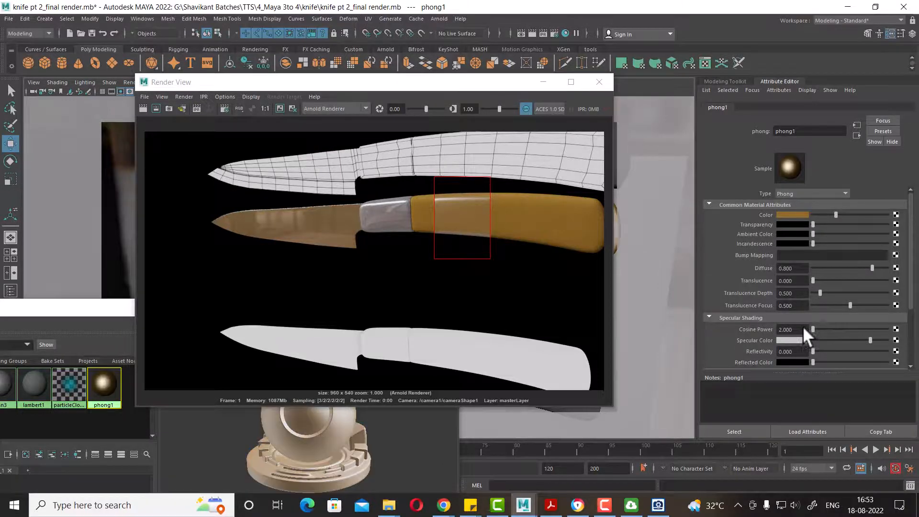
left_click(155, 109)
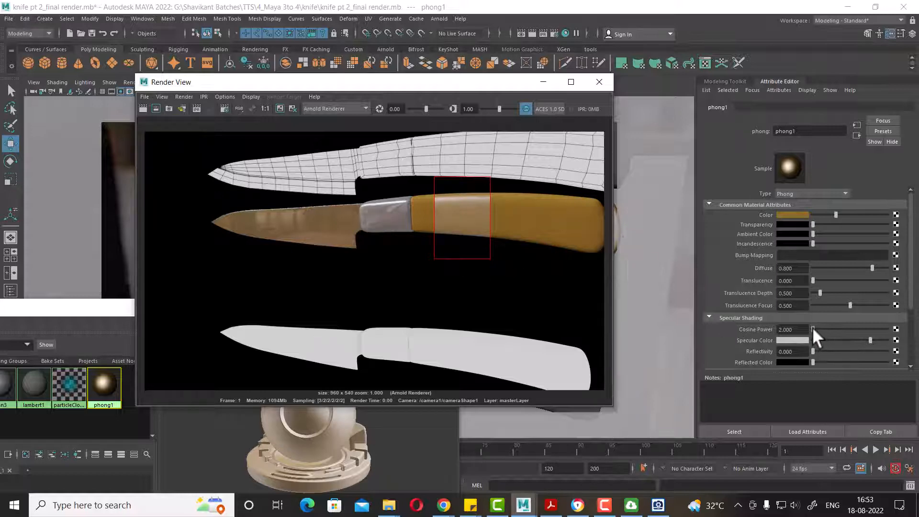
left_click_drag(812, 329, 823, 329)
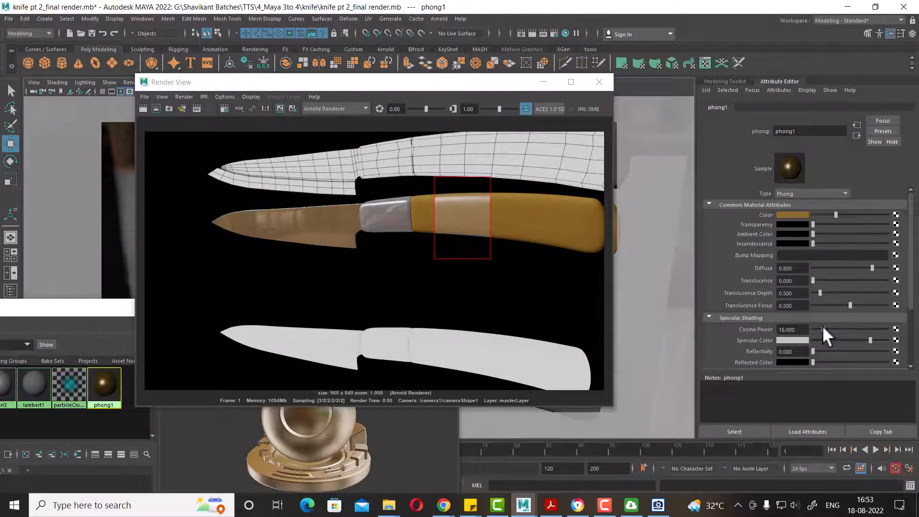
left_click(154, 108)
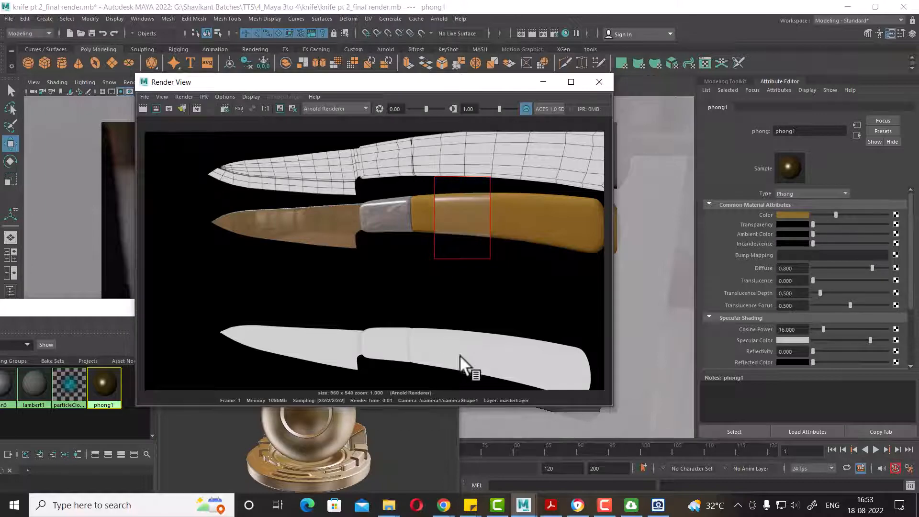
Switch to ACDSee and place the reference photo of the real knife's handle beside the render
left_click(658, 505)
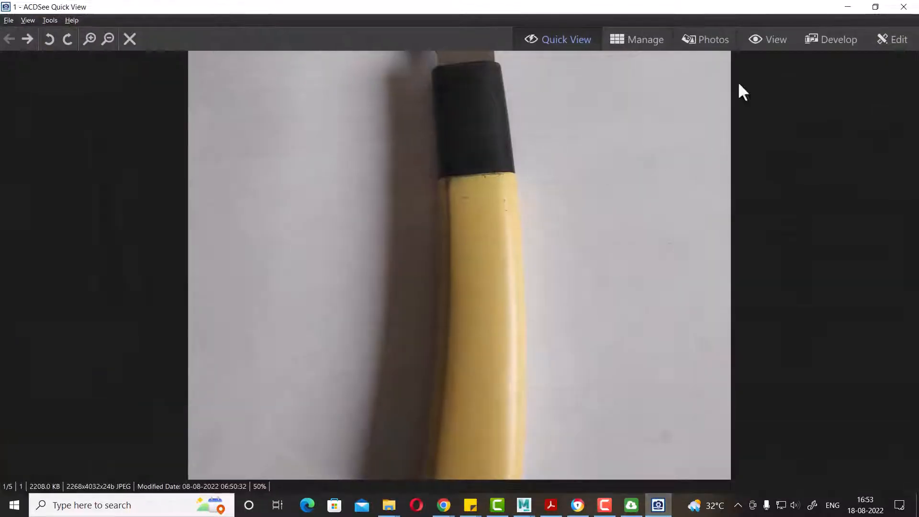
left_click_drag(718, 6, 146, 103)
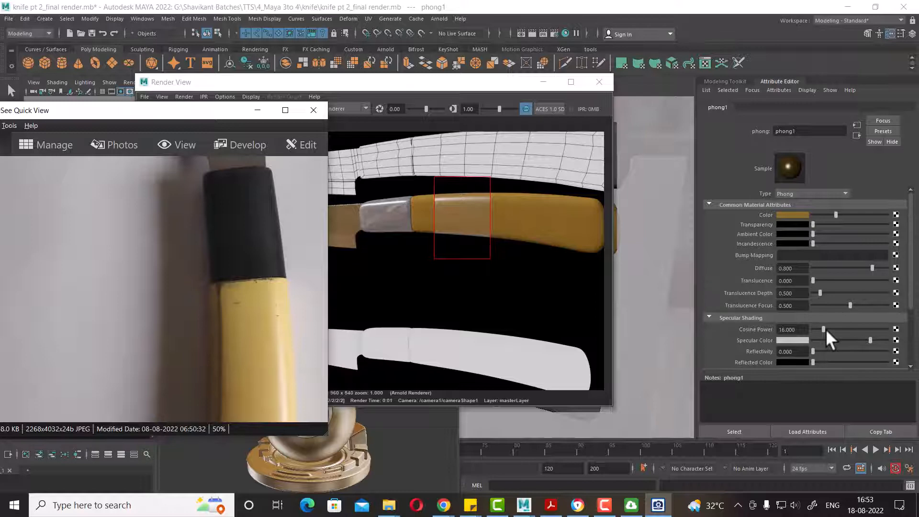
Set phong1's Cosine Power to 10.273 with a slightly darker Specular Color, and render the full frame beside the reference photo
left_click_drag(826, 329, 855, 338)
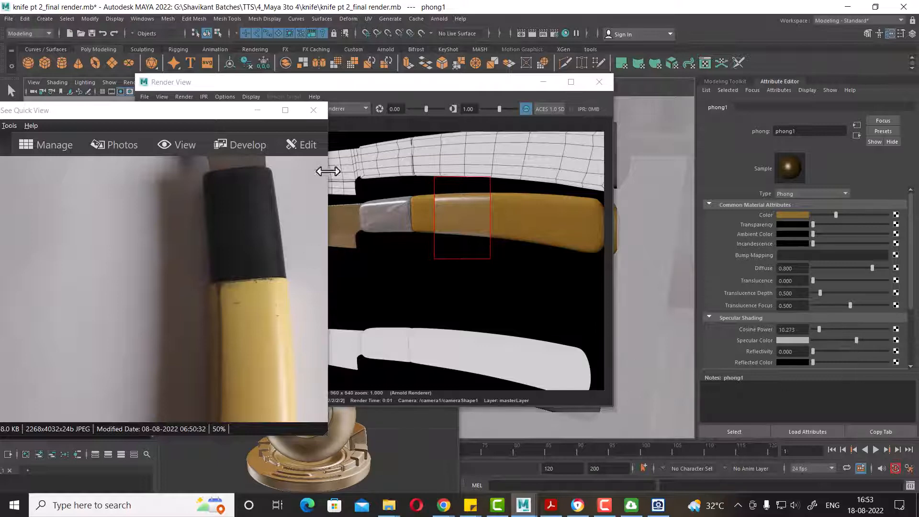
left_click_drag(202, 112, 17, 115)
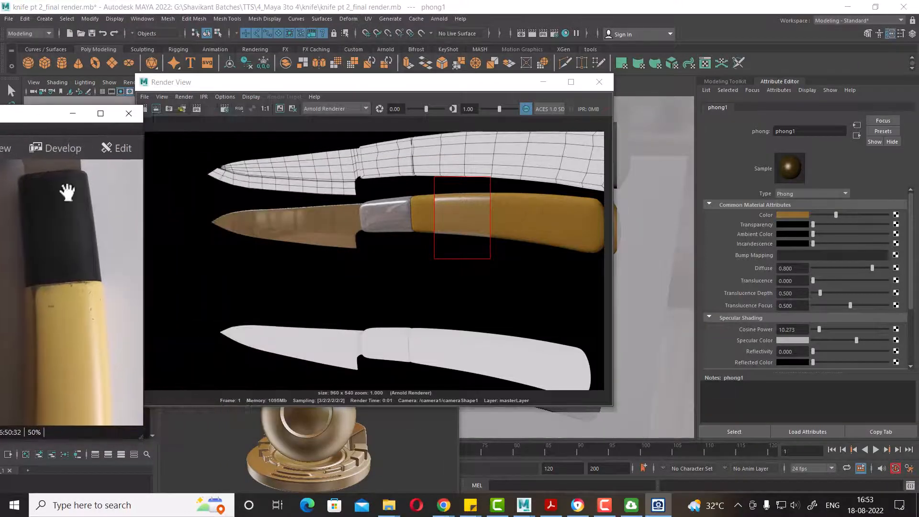
left_click_drag(173, 83, 200, 85)
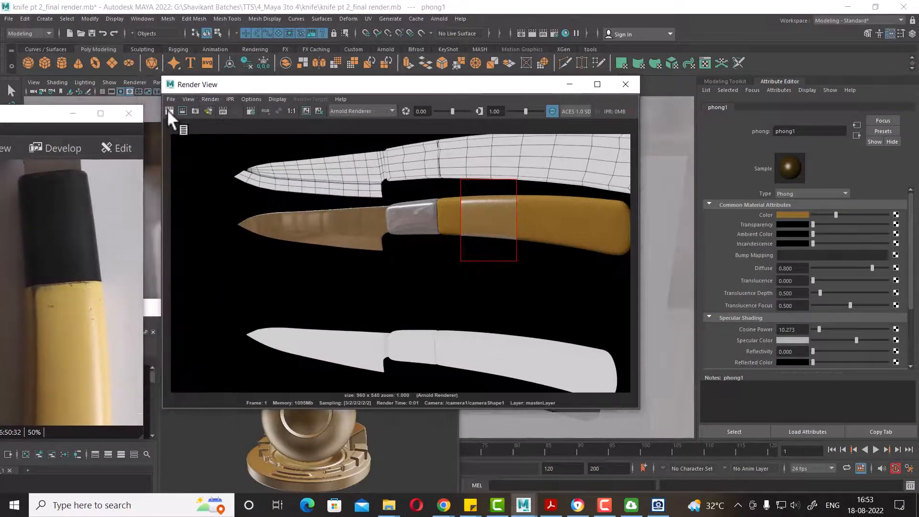
left_click(168, 110)
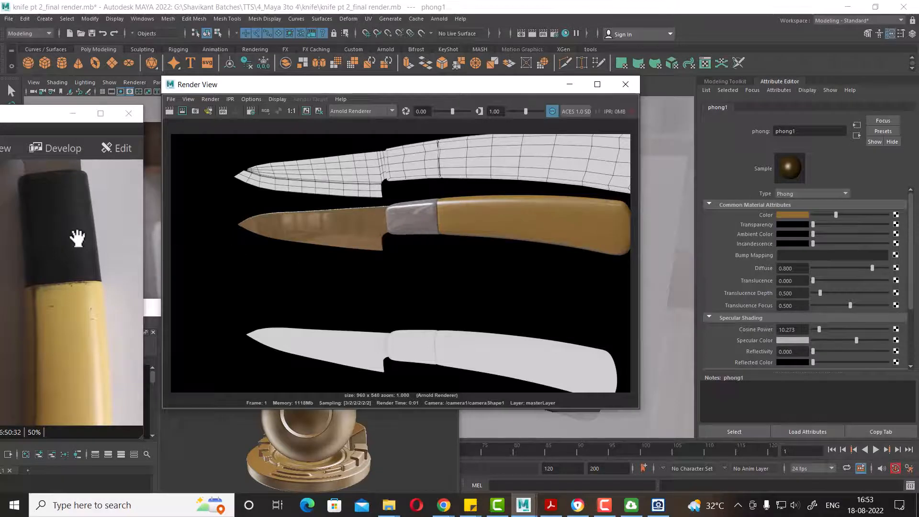
Reopen Hypershade and select the knife faces that use blinn3, with that material's attributes open for editing
left_click_drag(508, 92, 491, 277)
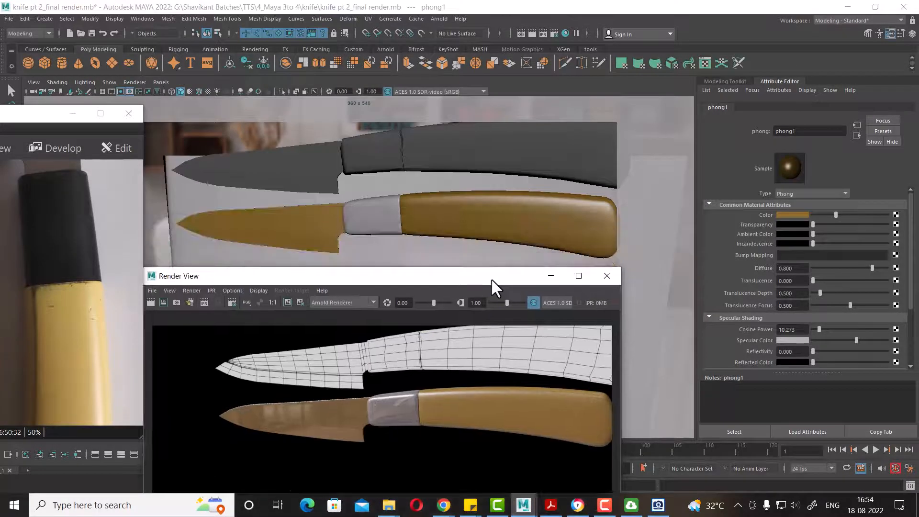
left_click(565, 33)
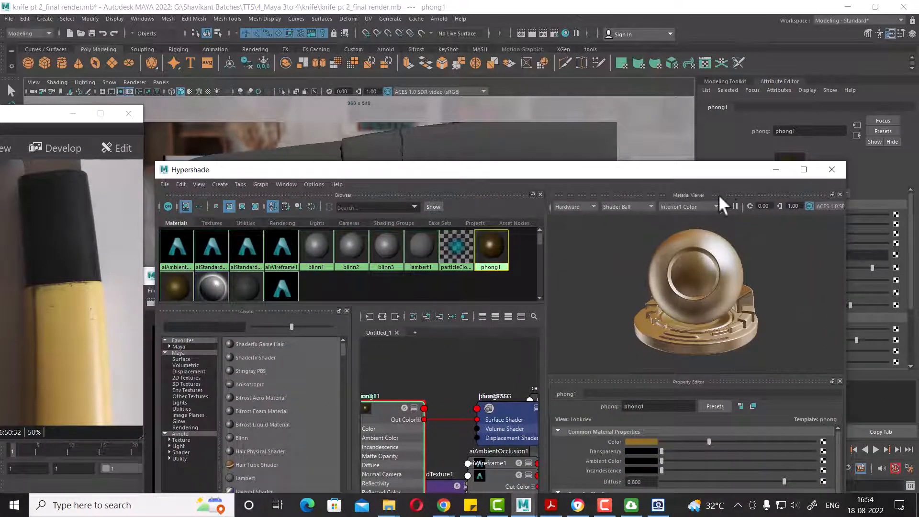
left_click_drag(457, 179, 535, 299)
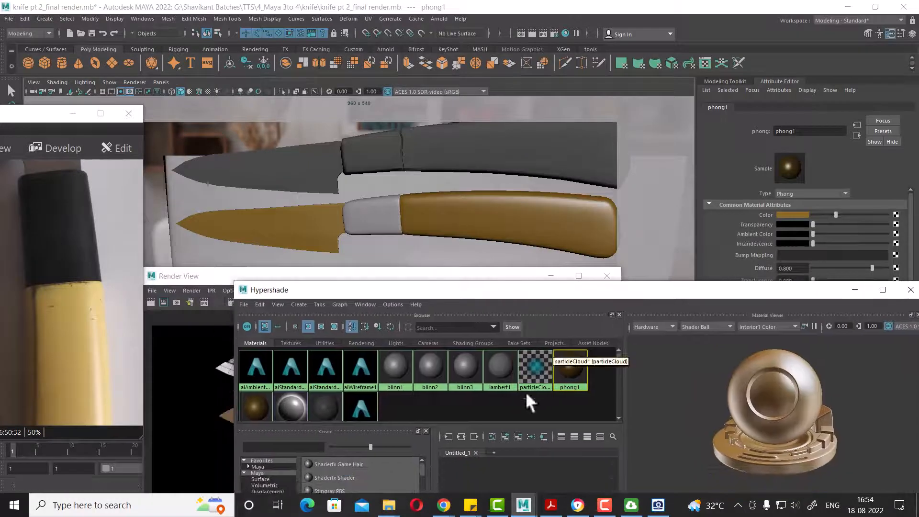
right_click_drag(464, 371, 508, 366)
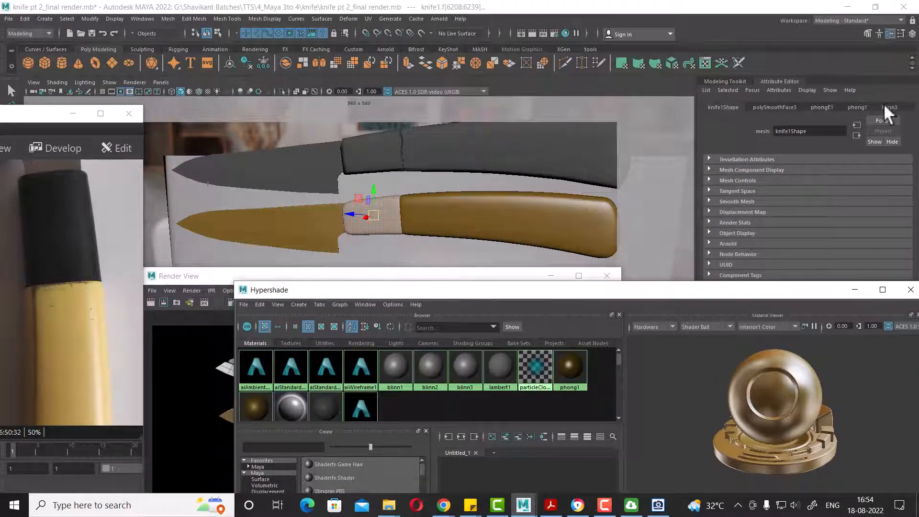
left_click(467, 369)
right_click_drag(463, 368, 520, 367)
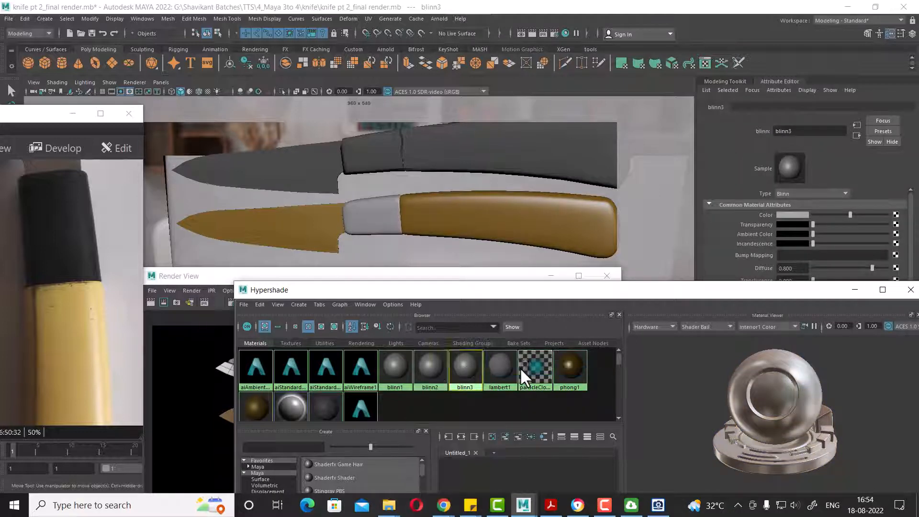
left_click(890, 106)
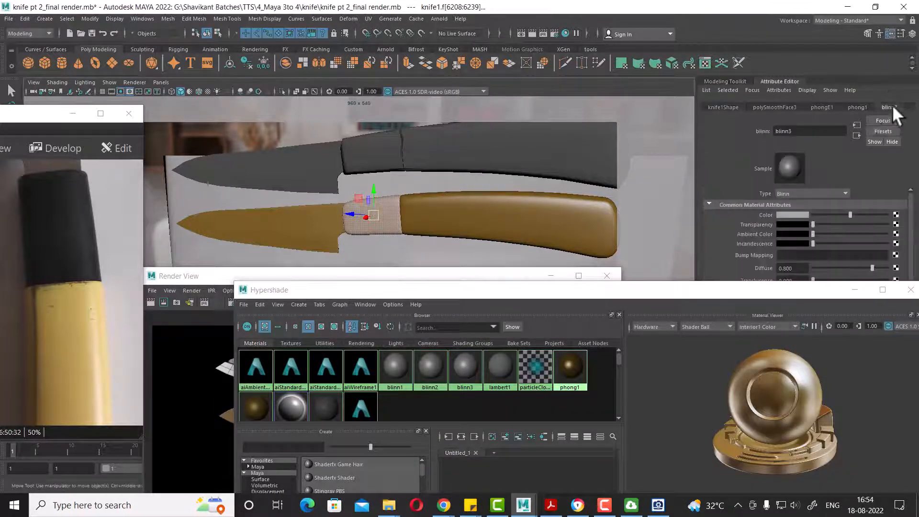
Rename the blinn3 material as black_plastic
left_click(813, 129)
left_click_drag(814, 130, 780, 130)
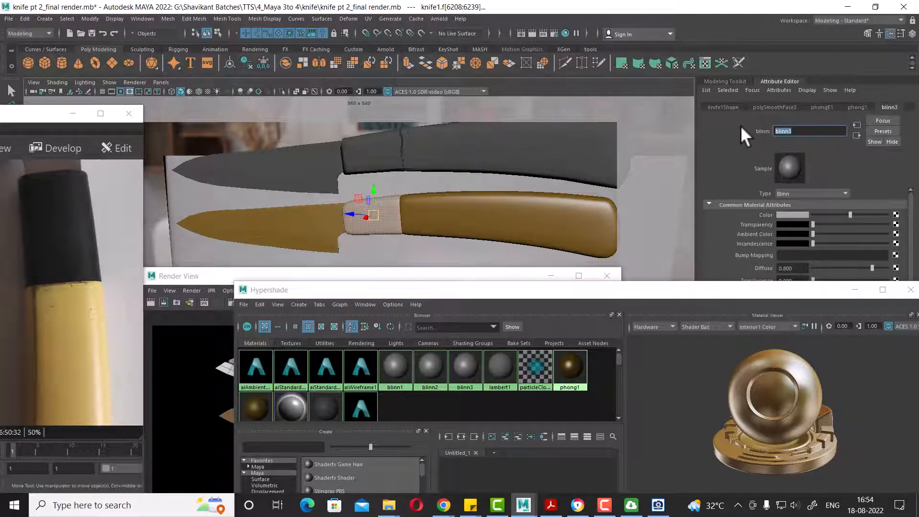
type("black_plastic")
key("Return")
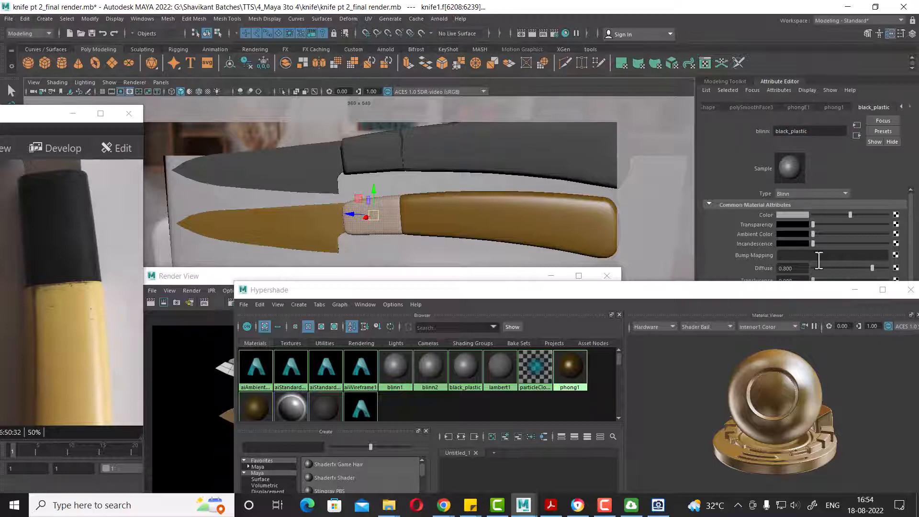
Bring the render view back up beside the reference photo and minimize Hypershade to uncover the material's attributes
left_click_drag(745, 284, 579, 278)
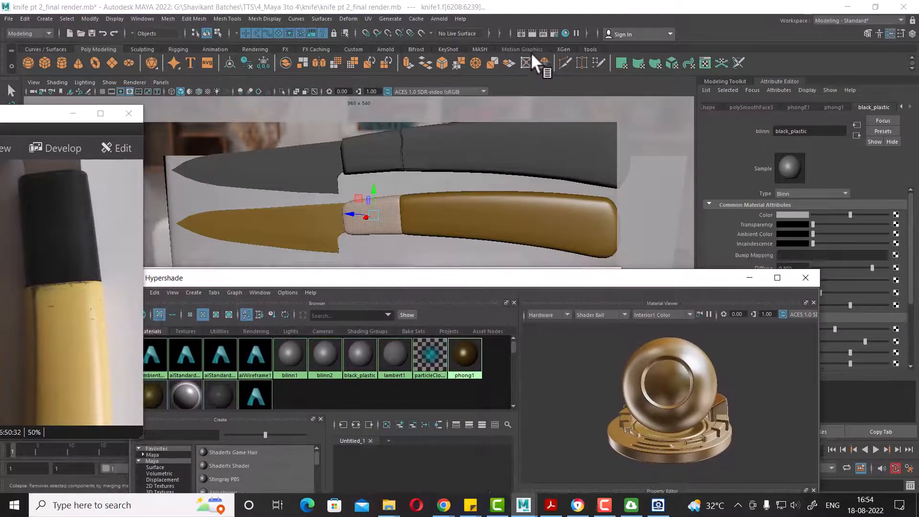
left_click(522, 34)
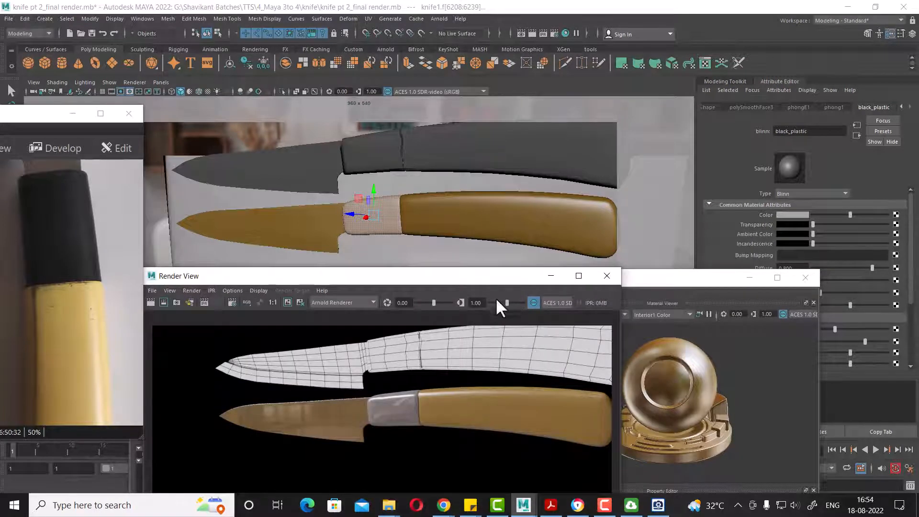
left_click_drag(497, 276, 498, 147)
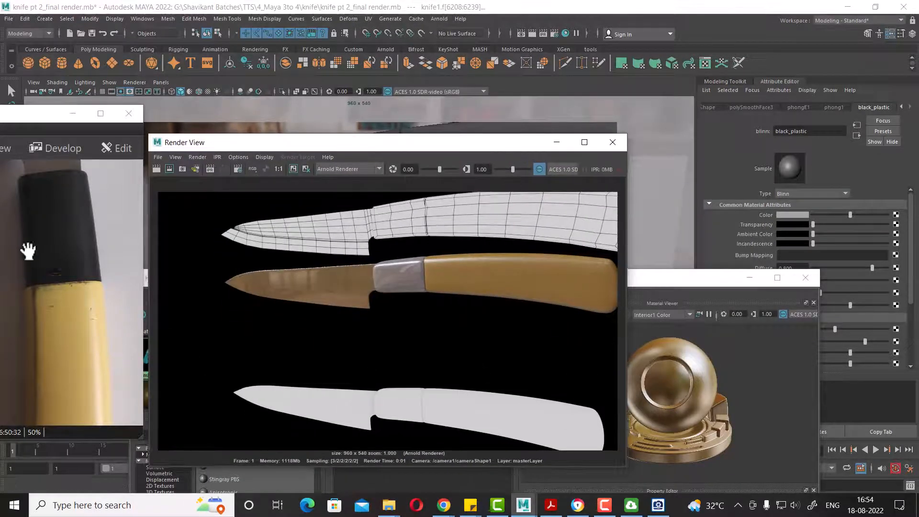
left_click(751, 278)
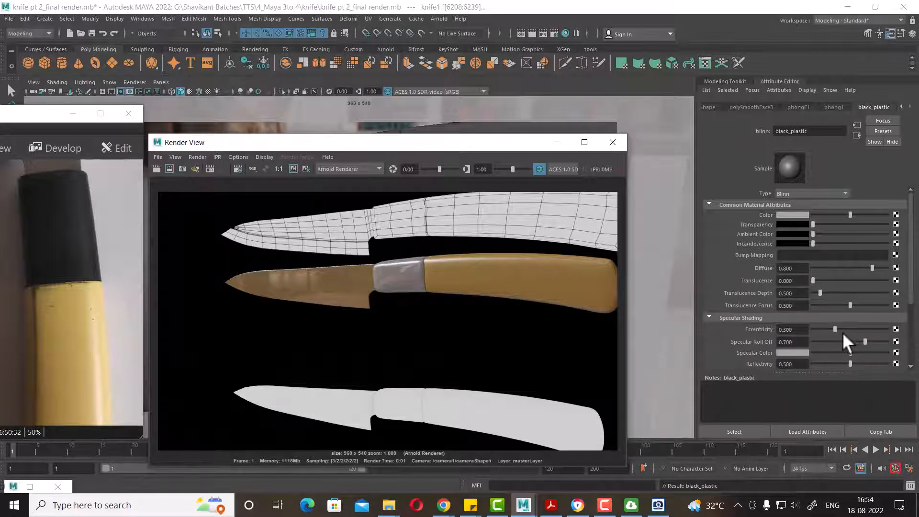
Set black_plastic's Eccentricity to 0.208, Specular Roll Off to 0.247 and Reflectivity to 0.312, and darken its Specular Color
mouse_move(834, 328)
left_mouse_down()
mouse_move(820, 329)
mouse_move(830, 330)
left_mouse_up()
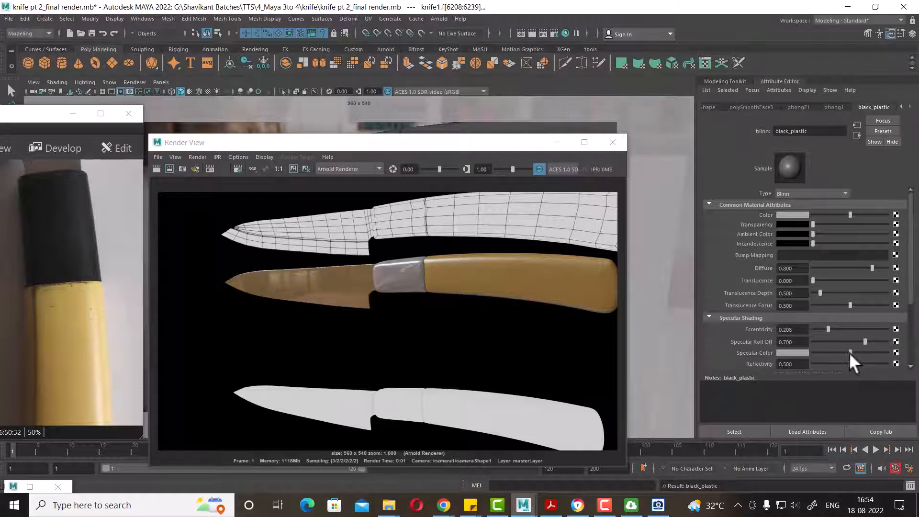
left_click_drag(850, 354, 830, 338)
Render a region of the yellow handle, and redraw the render region around the collar between blade and handle
left_click_drag(503, 237, 448, 318)
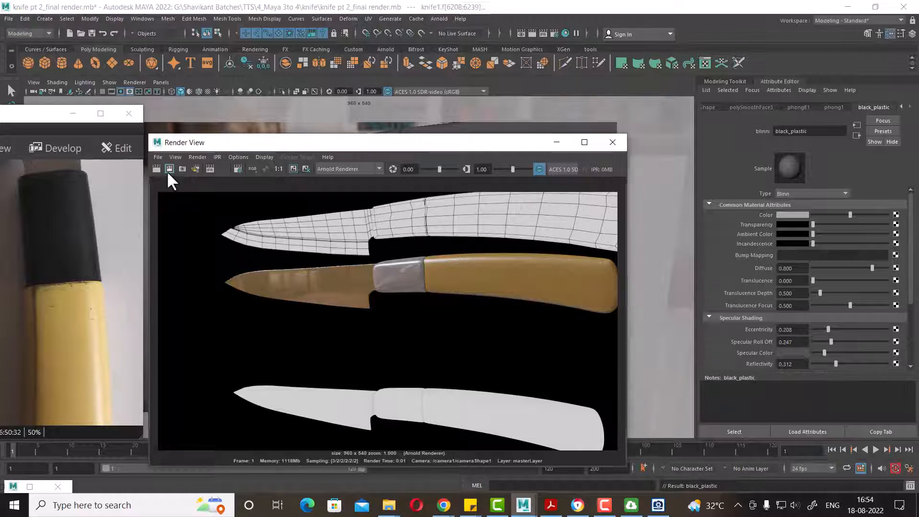
left_click(167, 170)
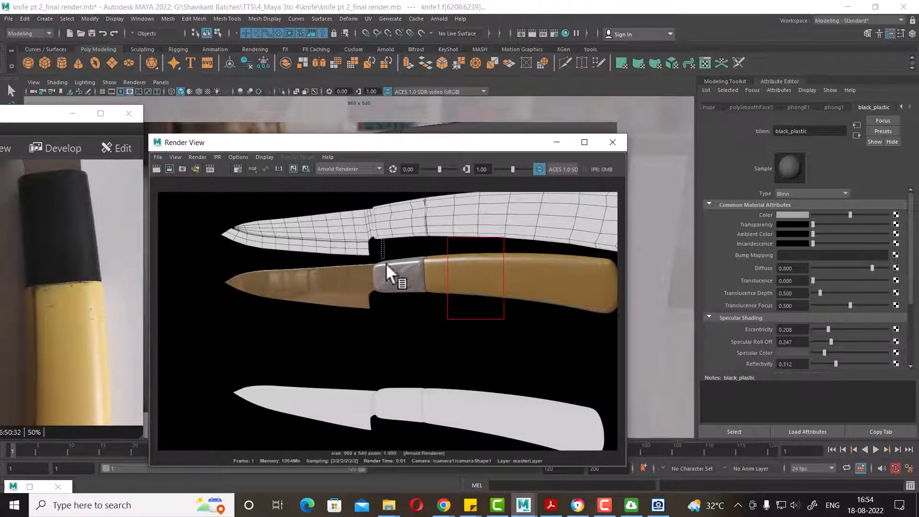
left_click_drag(381, 236, 436, 315)
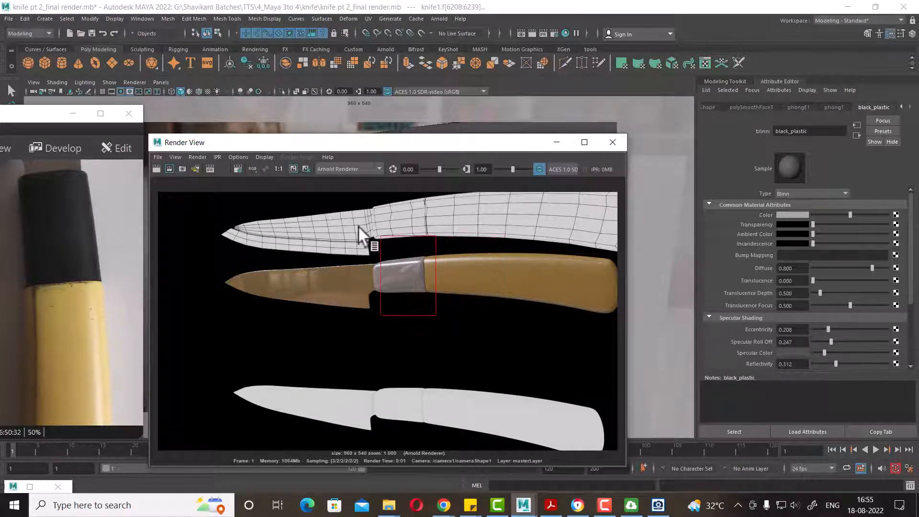
Set black_plastic's Specular Roll Off and Reflectivity to 0 and its Specular Color to black, re-rendering the collar region to compare
left_click(170, 169)
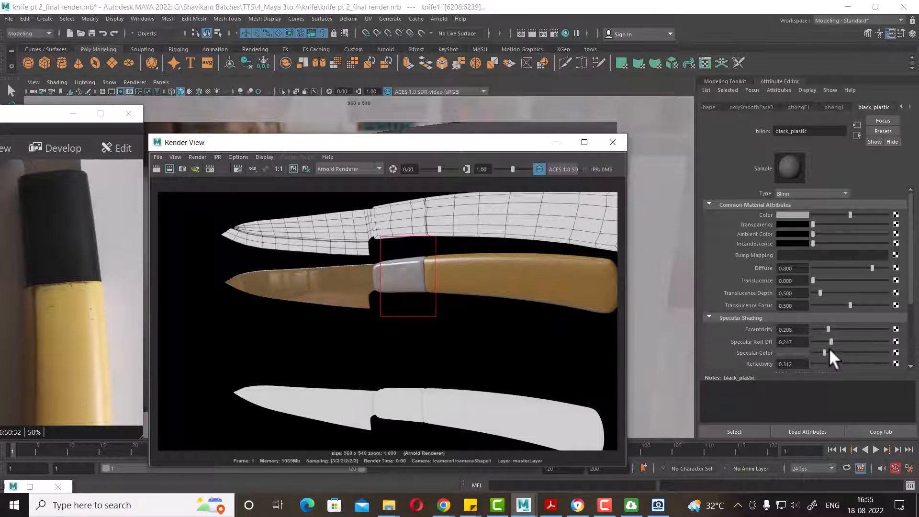
left_click_drag(831, 341, 699, 338)
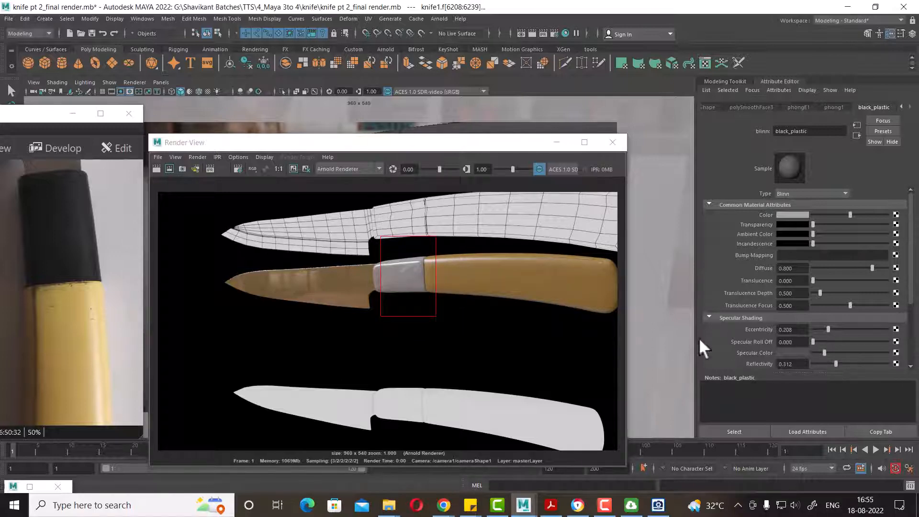
left_click(169, 170)
left_click(168, 170)
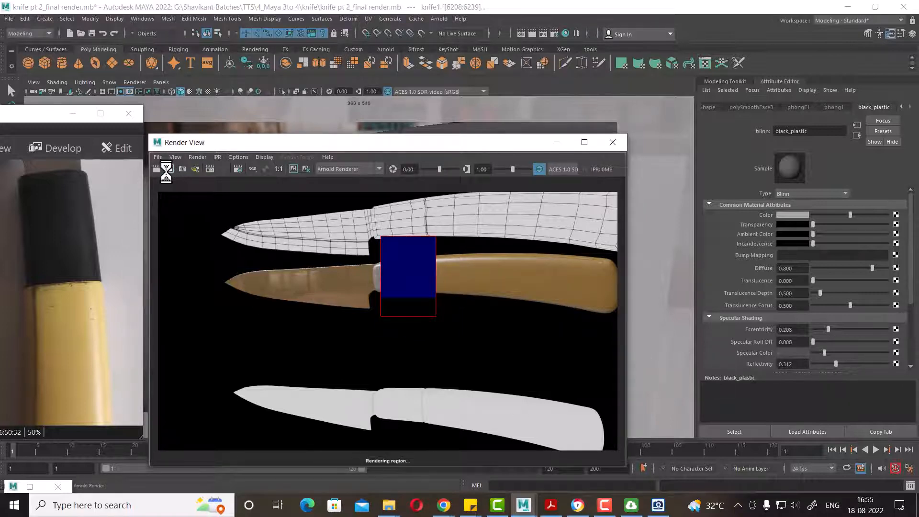
left_click_drag(824, 353, 577, 339)
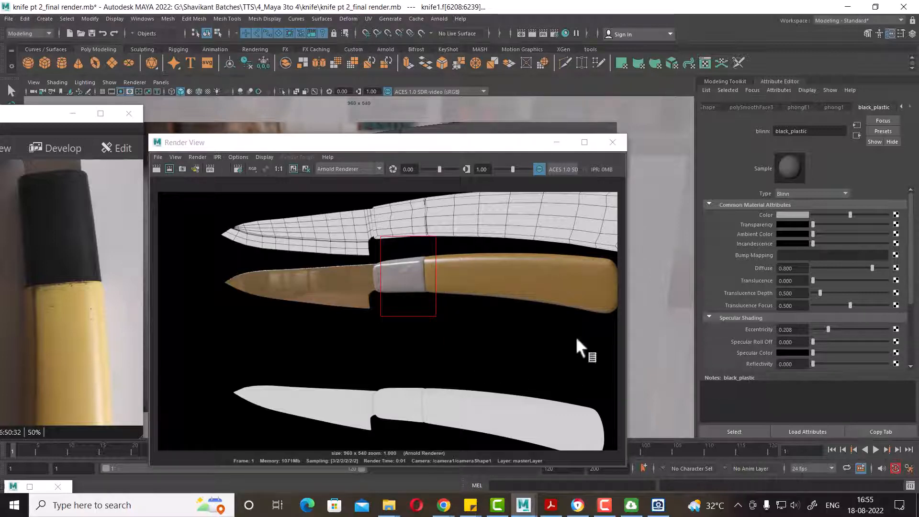
left_click(169, 169)
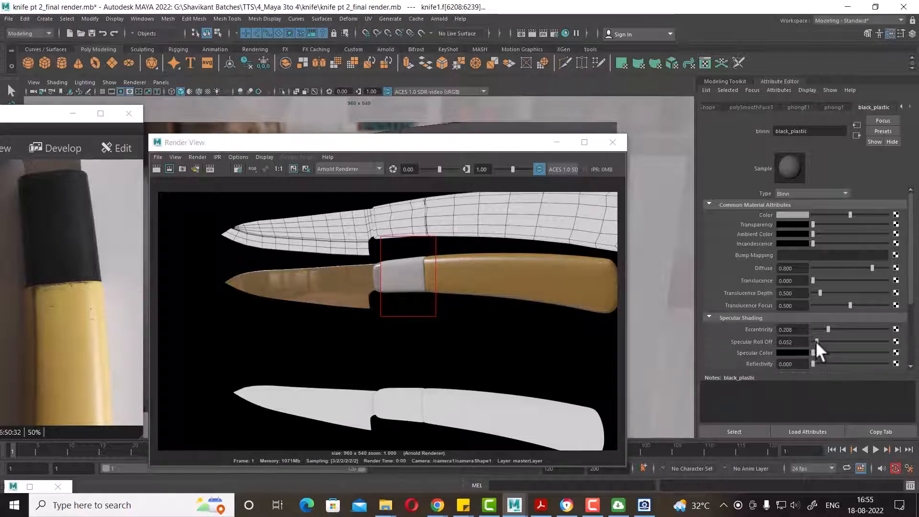
Test black_plastic's Specular Roll Off at 0.227, 0.513 and 1.000, re-rendering the collar region each time
left_click_drag(816, 341, 829, 344)
left_click(170, 168)
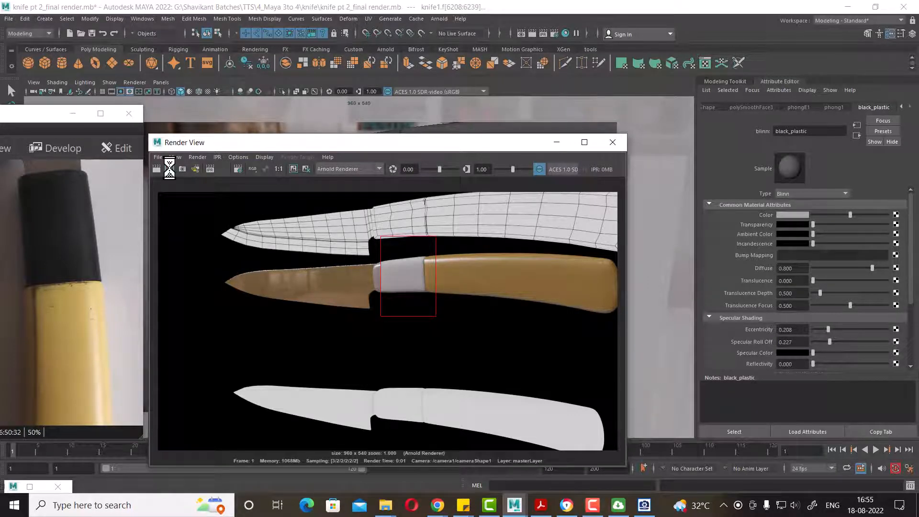
left_click_drag(831, 341, 851, 341)
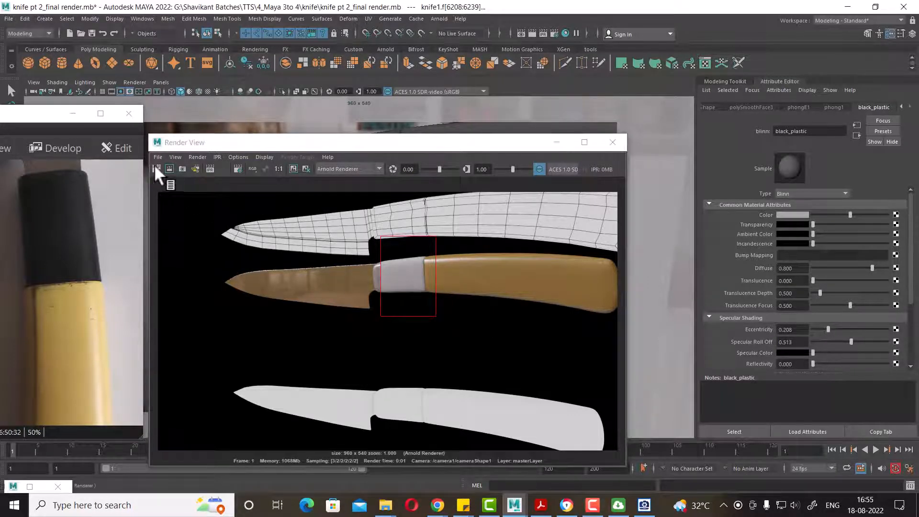
left_click(169, 169)
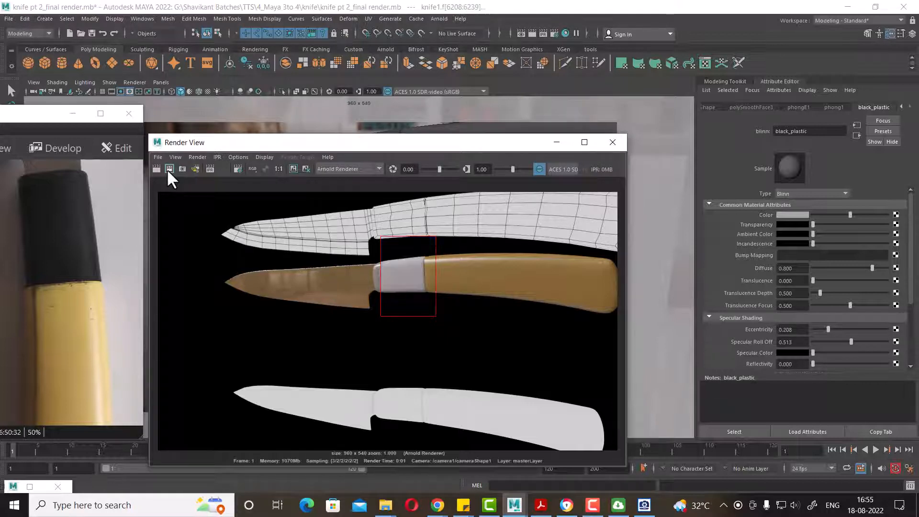
left_click_drag(852, 341, 888, 341)
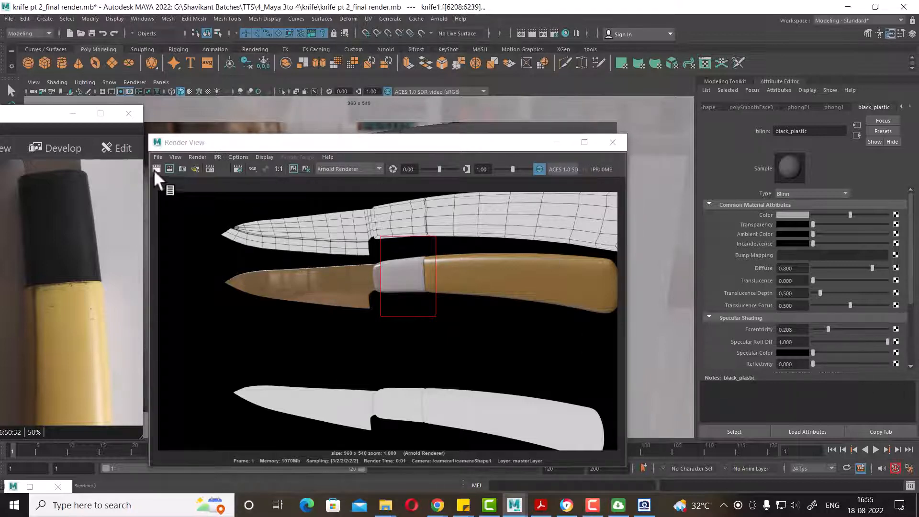
left_click(169, 169)
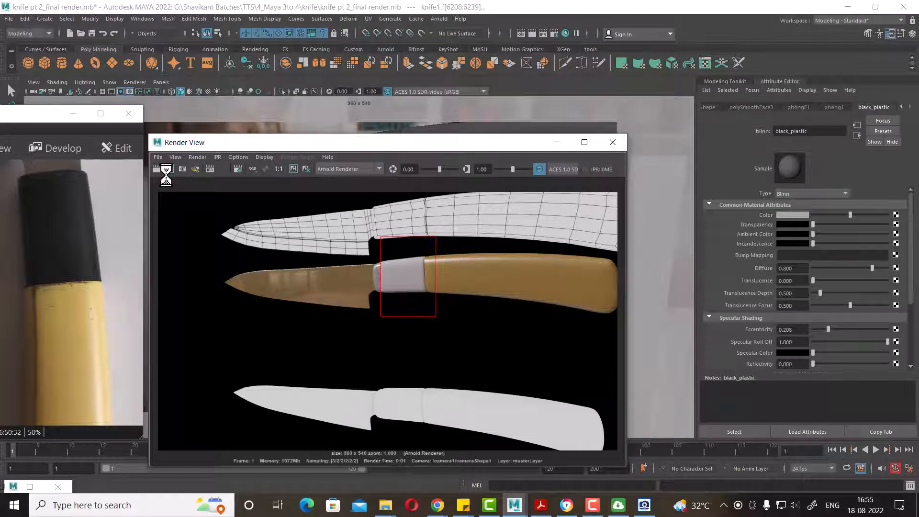
scroll(378, 256, "up", 2)
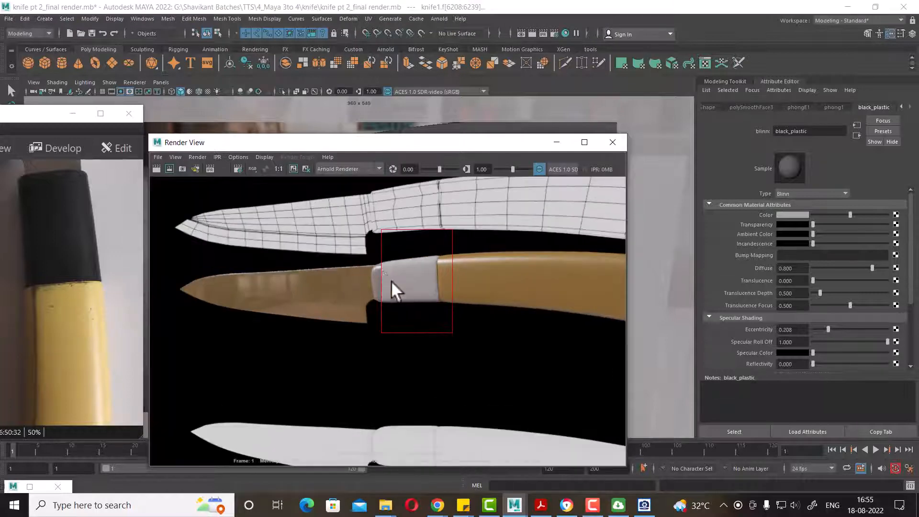
scroll(402, 285, "up", 1)
Set black_plastic's Specular Roll Off to 0.331 and Specular Color to dark grey, checking the highlights with region renders of the collar
left_click_drag(881, 341, 827, 352)
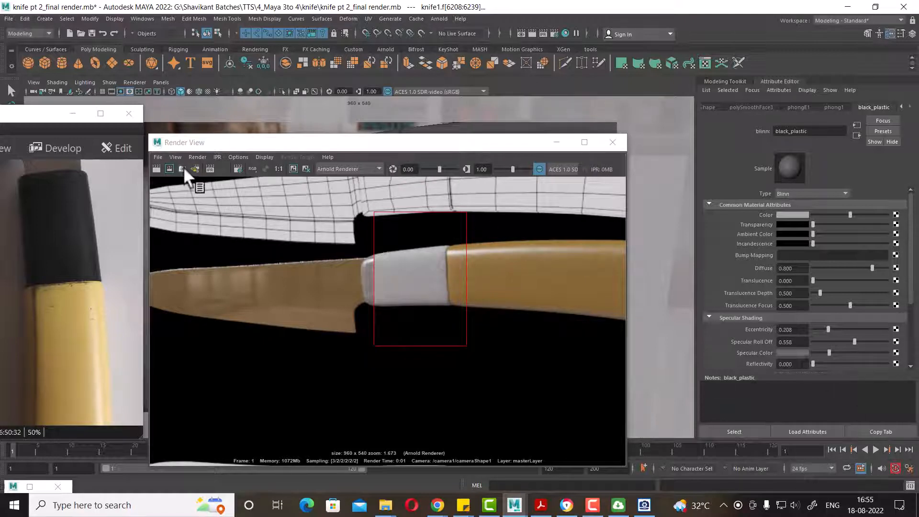
left_click(169, 168)
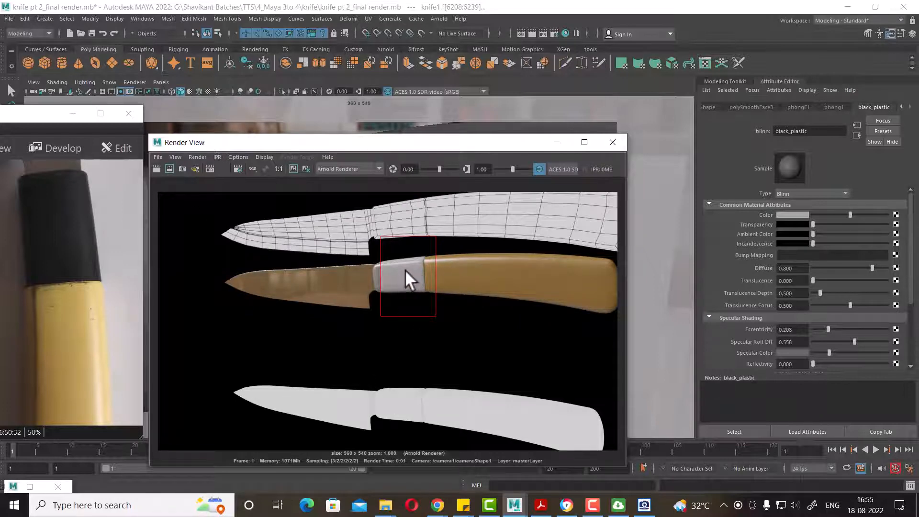
left_click_drag(856, 341, 835, 346)
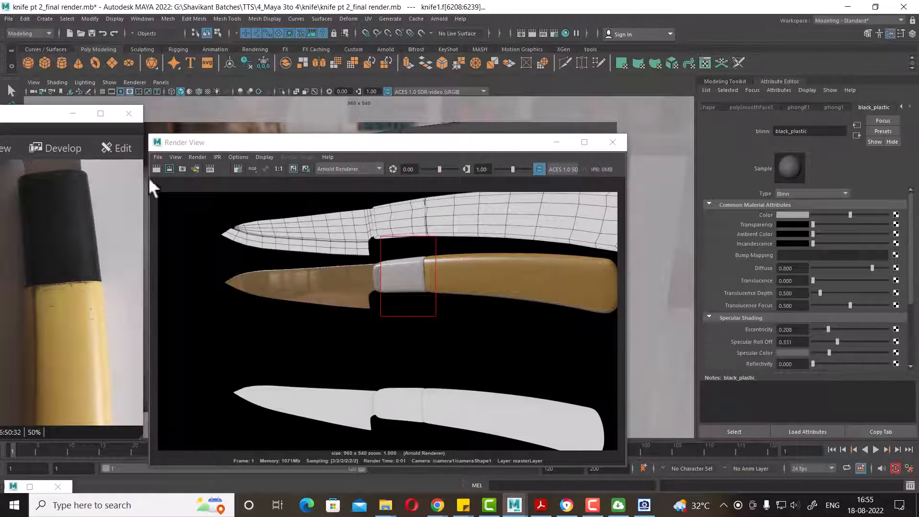
left_click(166, 170)
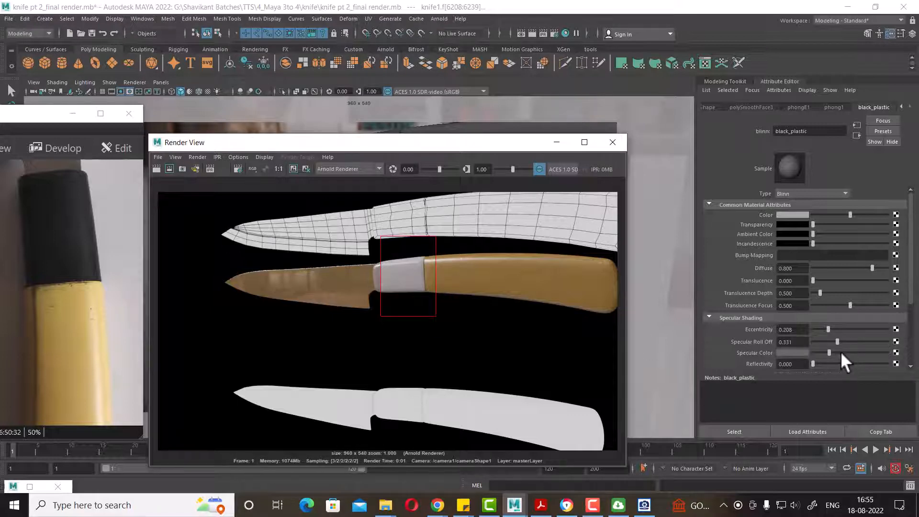
left_click_drag(829, 353, 822, 352)
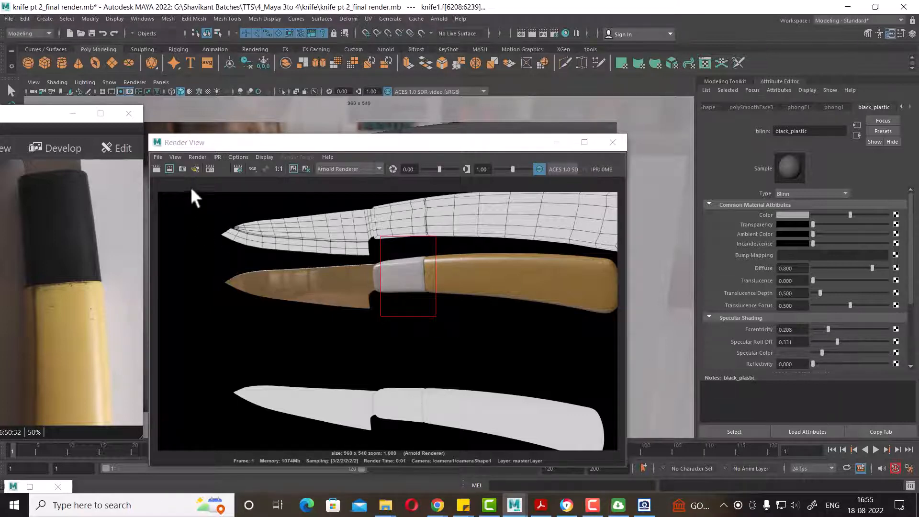
left_click(166, 169)
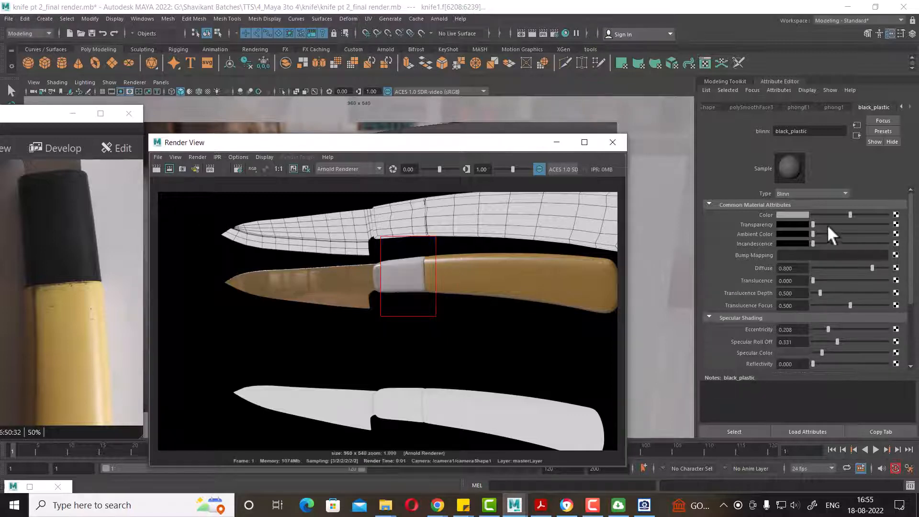
Set black_plastic's Color to pure black and re-render the collar region
left_click(789, 215)
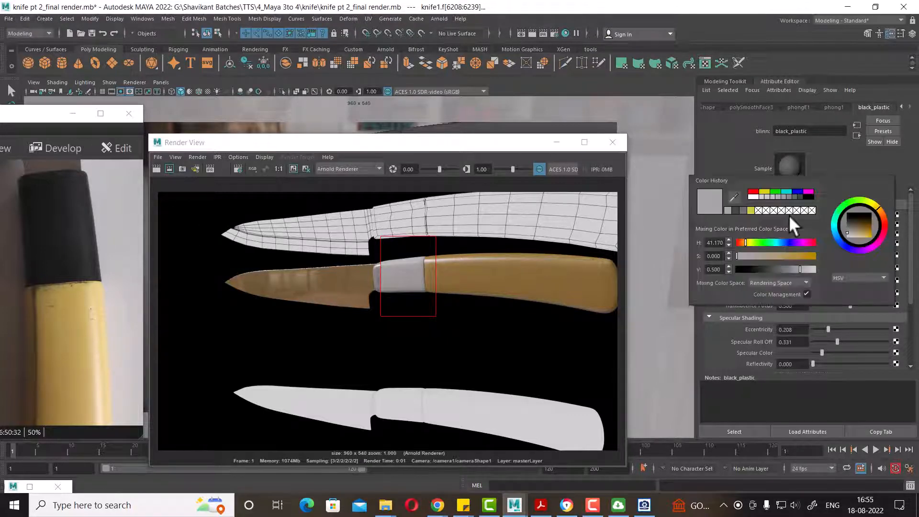
left_click(807, 197)
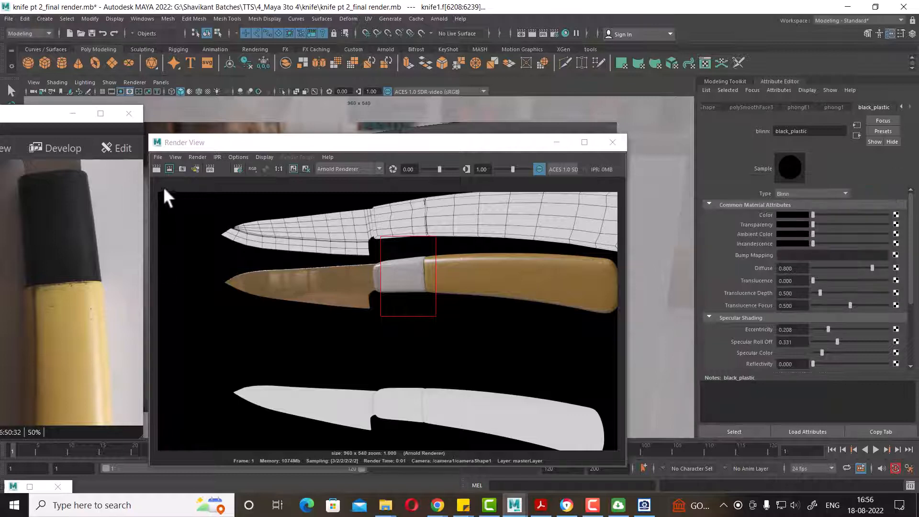
left_click(166, 169)
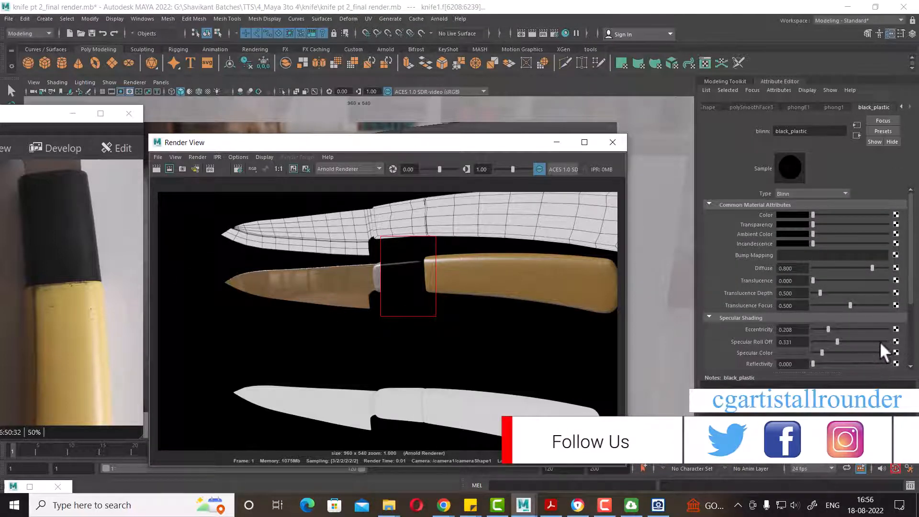
Set black_plastic's Specular Roll Off to 0.318 and try Eccentricity at 0.351 and 0.636, re-rendering the collar region
left_click_drag(836, 341, 886, 340)
left_click_drag(888, 341, 833, 328)
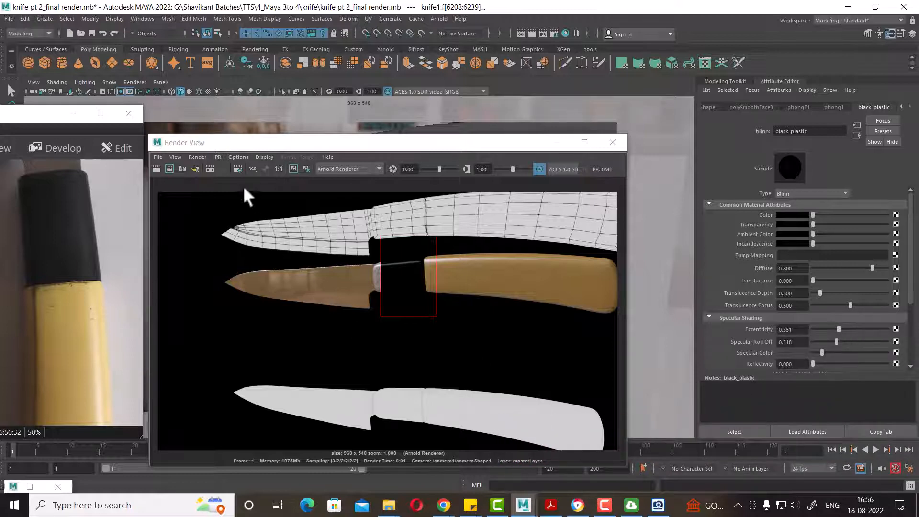
left_click(169, 168)
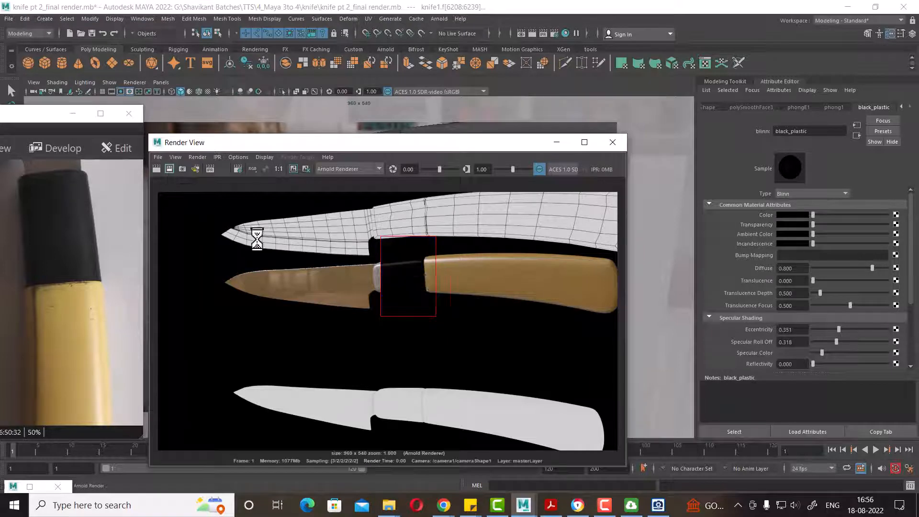
left_click_drag(837, 329, 860, 330)
left_click(168, 169)
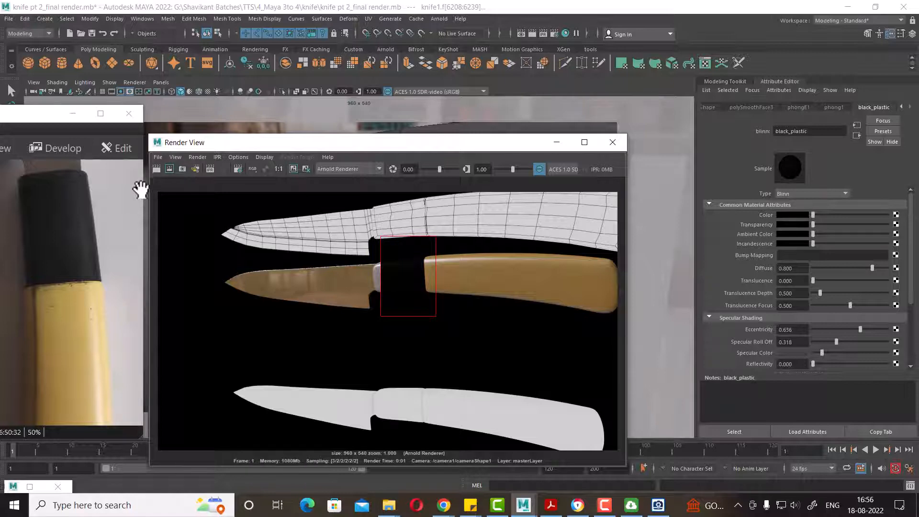
scroll(446, 226, "up", 2)
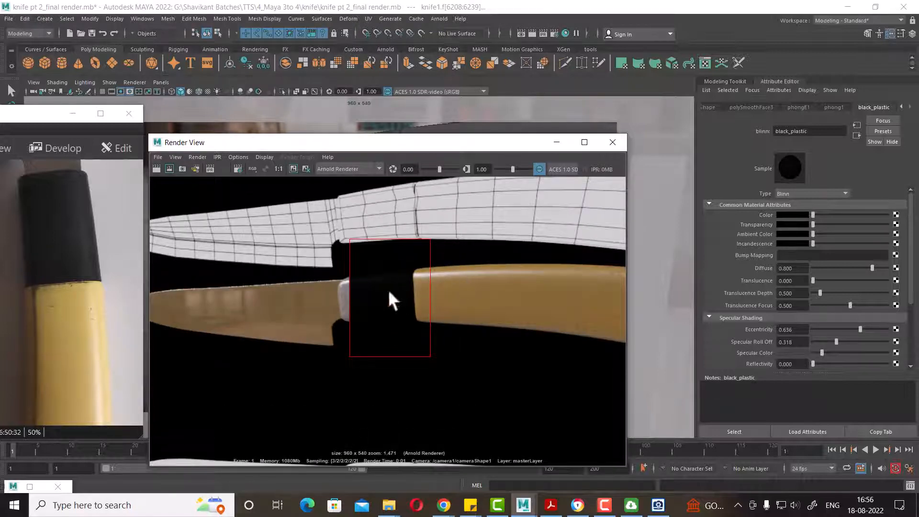
Change black_plastic's Color to dark grey, render the full frame, and darken the grey further with a region render of the collar
left_click(795, 215)
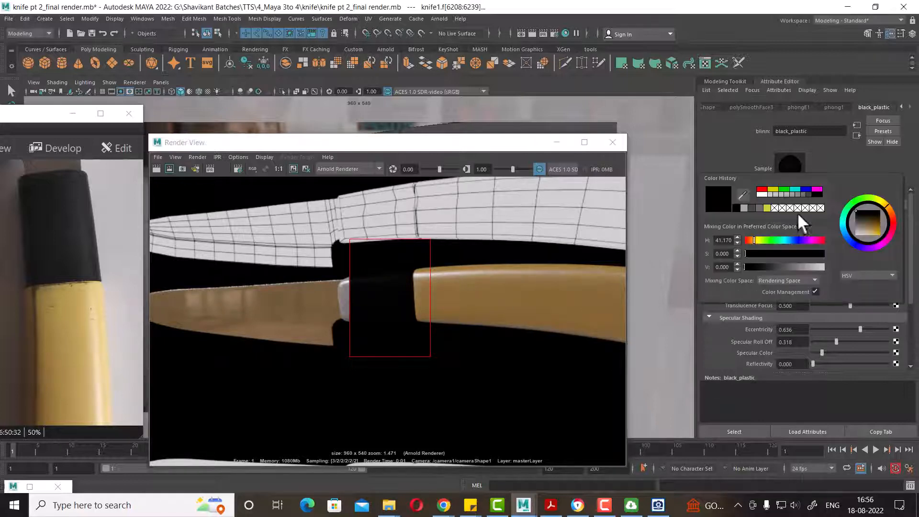
left_click(807, 192)
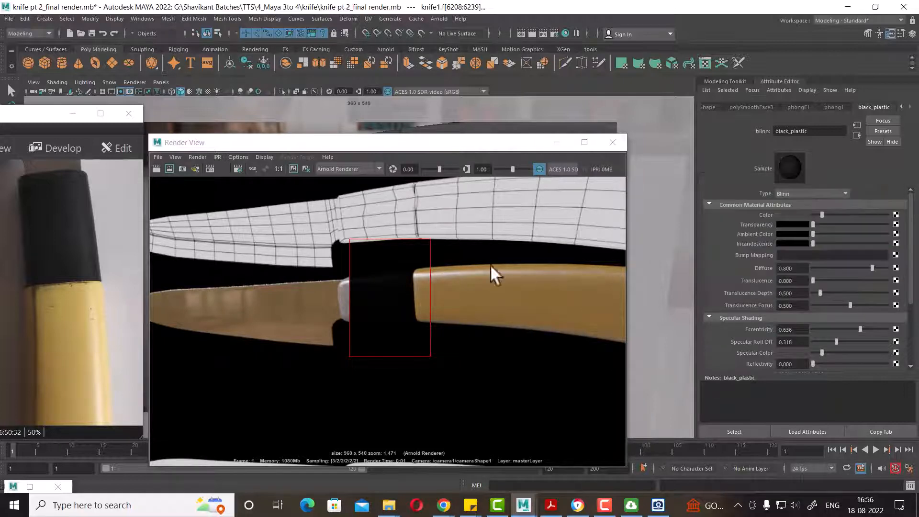
left_click(155, 168)
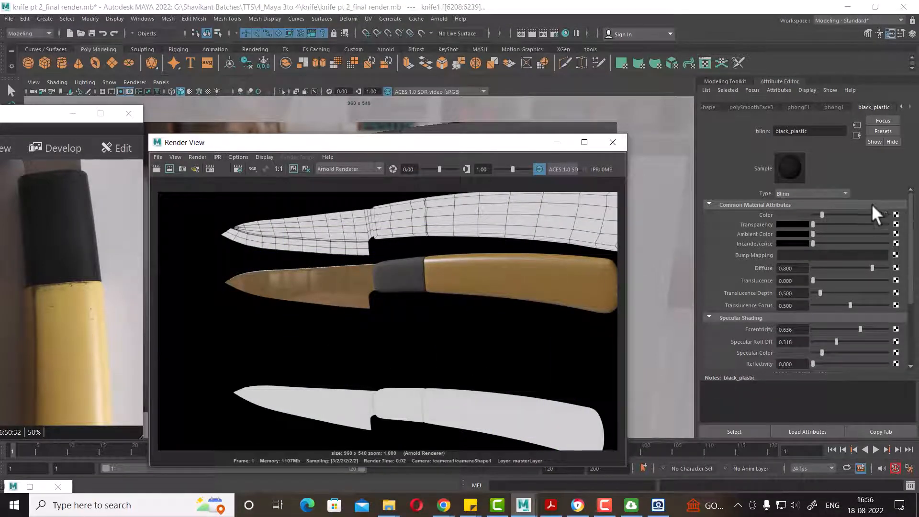
left_click(798, 215)
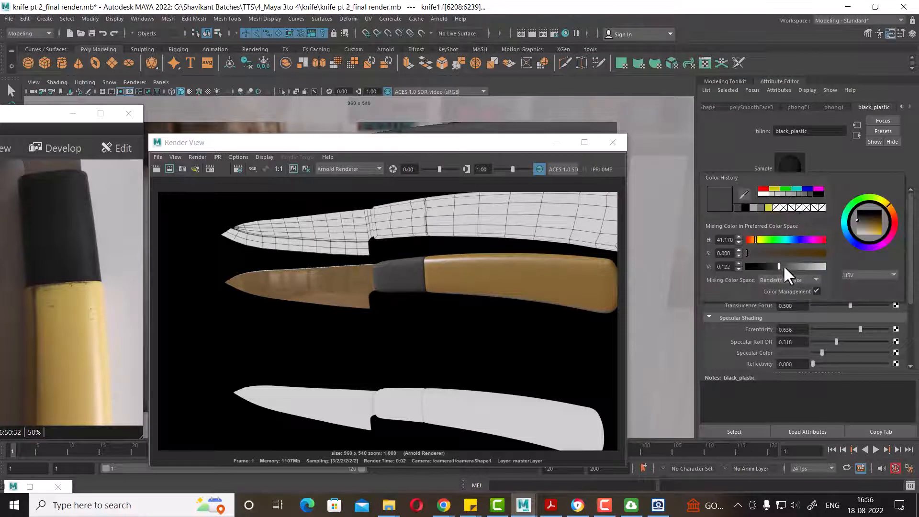
left_click_drag(776, 266, 767, 268)
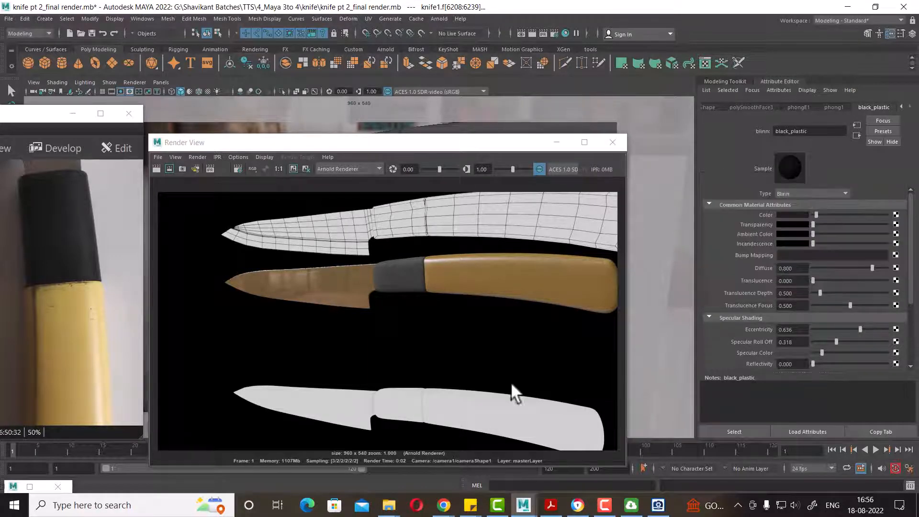
left_click(169, 168)
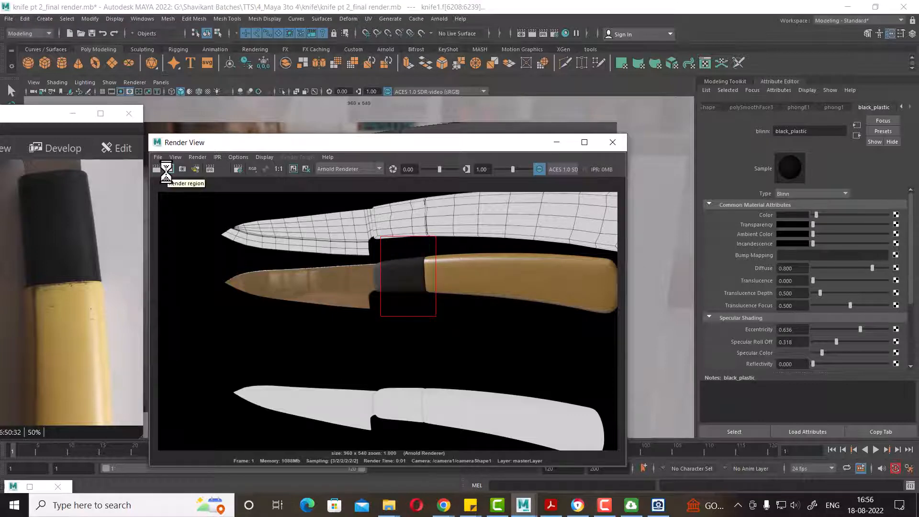
scroll(454, 293, "up", 2)
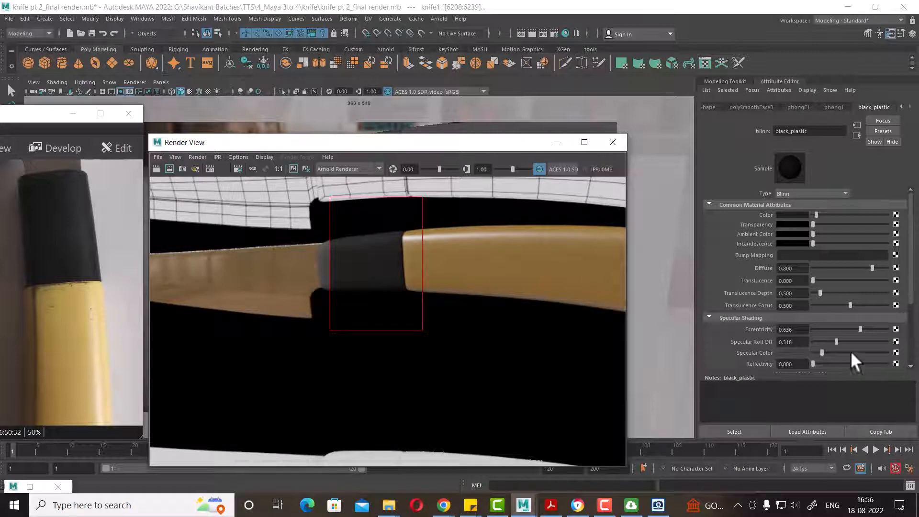
Set black_plastic's Eccentricity to 0.552, re-render the collar region, and raise Reflectivity to 0.214
left_click_drag(859, 330, 861, 330)
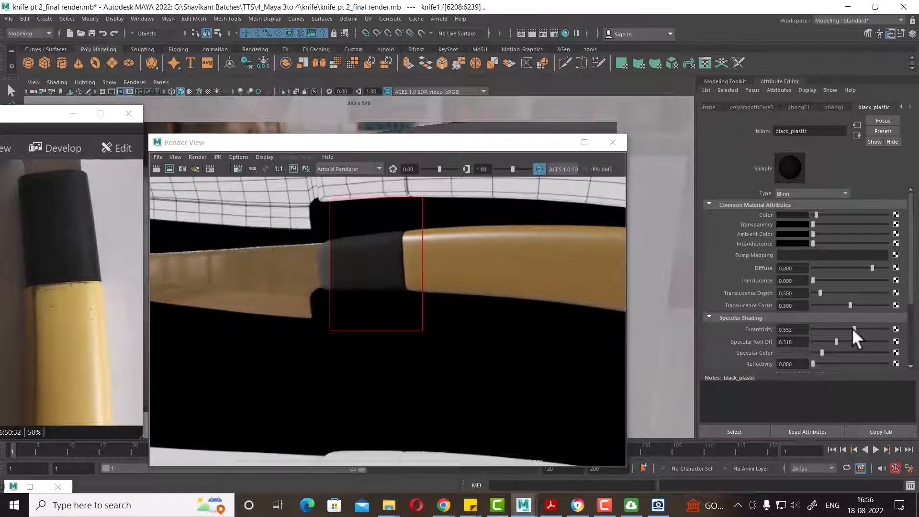
left_click(169, 167)
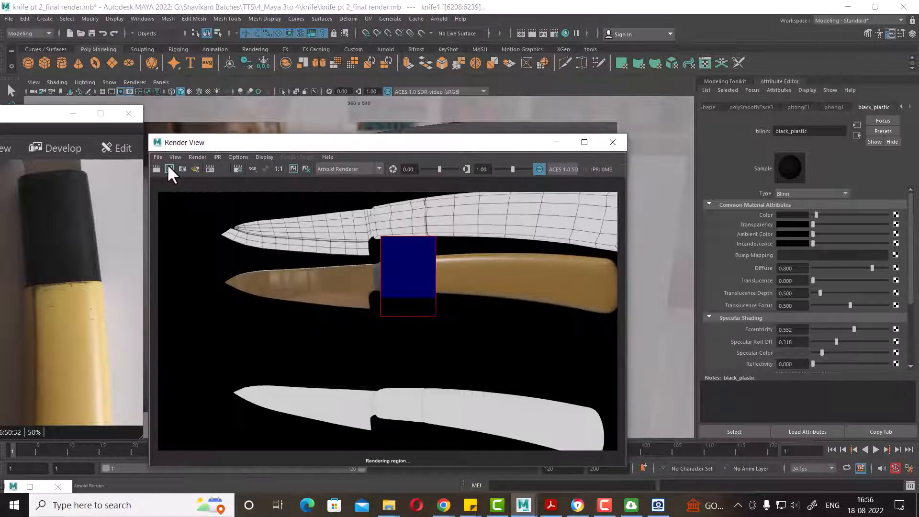
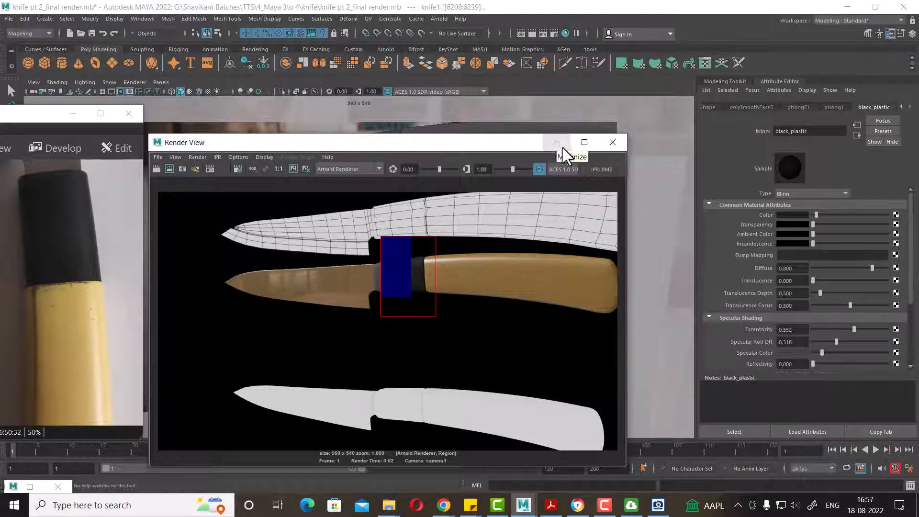
left_click_drag(822, 361, 829, 363)
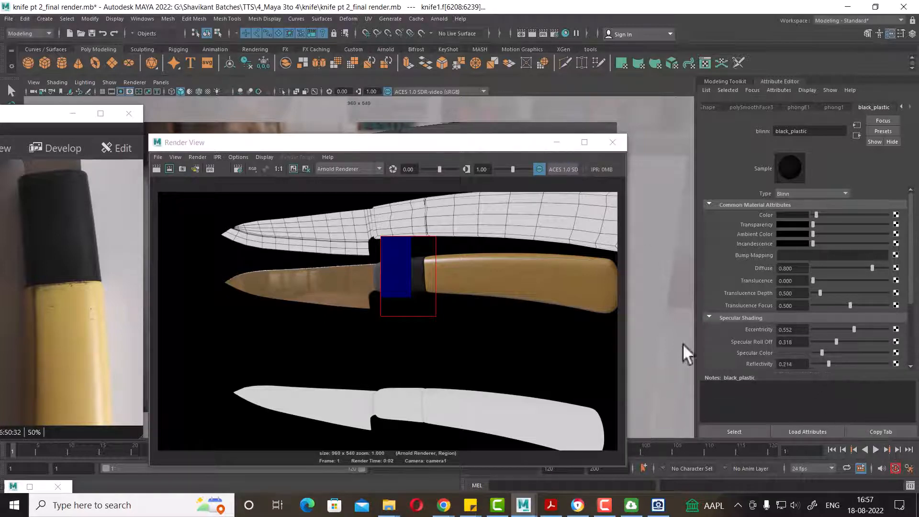
Test-render the knife with the black_plastic material's reflectivity at 0 and at 0.026
left_click(170, 169)
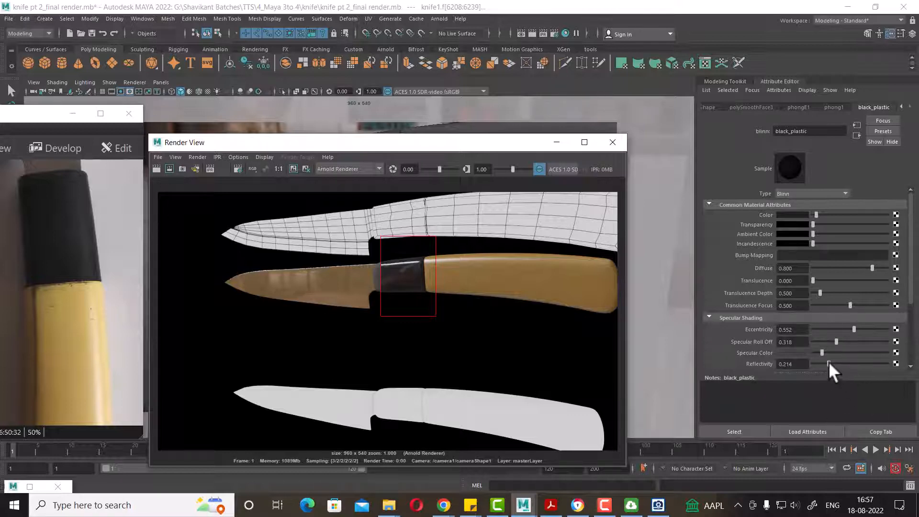
left_click_drag(829, 363, 812, 364)
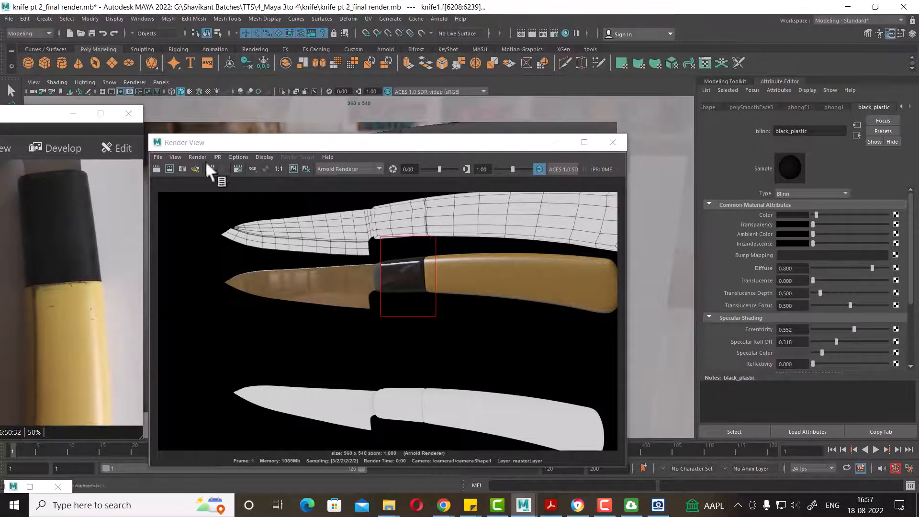
left_click(156, 168)
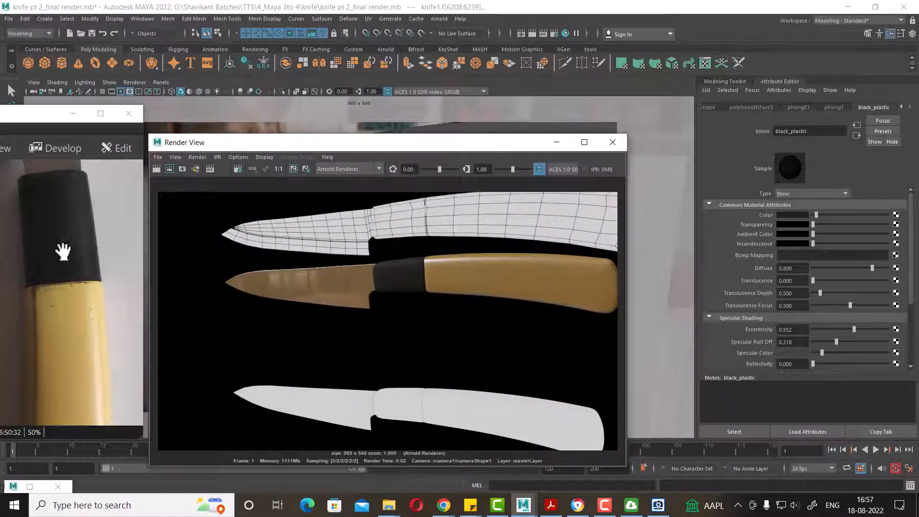
left_click(557, 142)
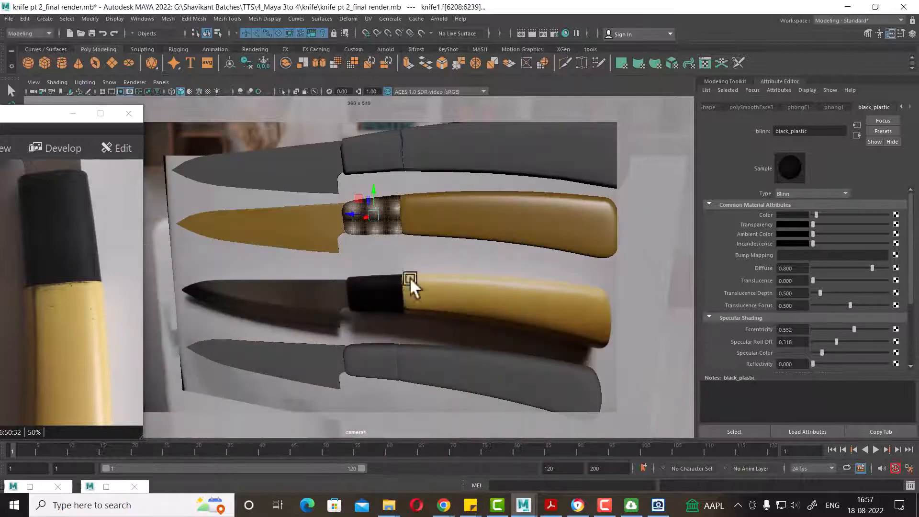
left_click(814, 363)
left_click(532, 32)
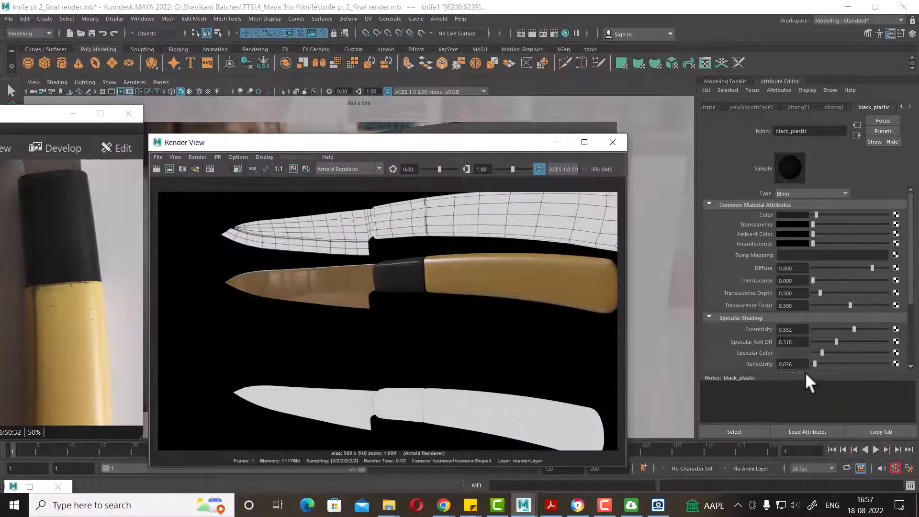
Set the black_plastic material's reflectivity to 0.005 and re-render the marked region around the black collar
left_click(802, 367)
key("BackSpace")
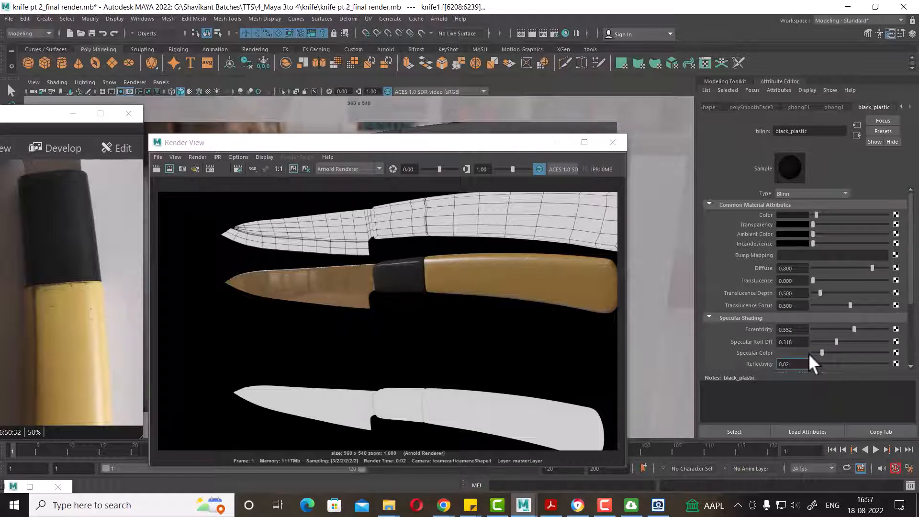
type("05")
key("Return")
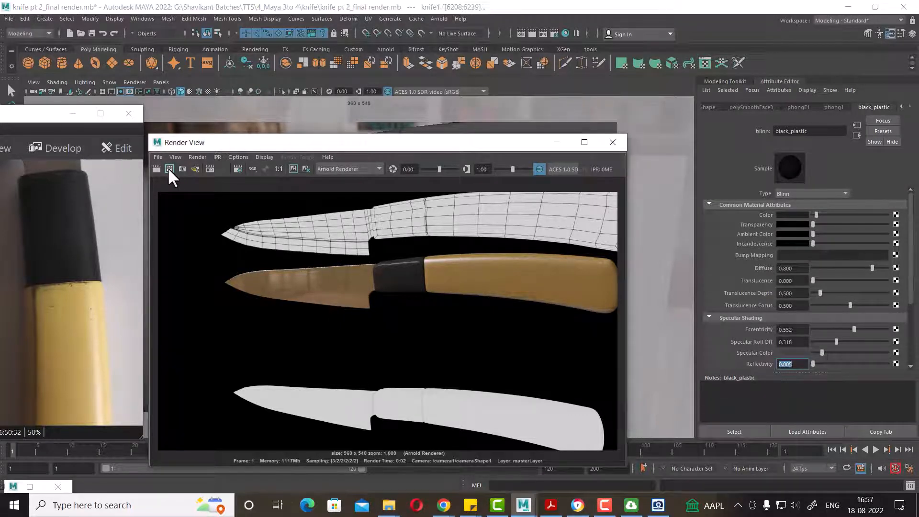
left_click(169, 168)
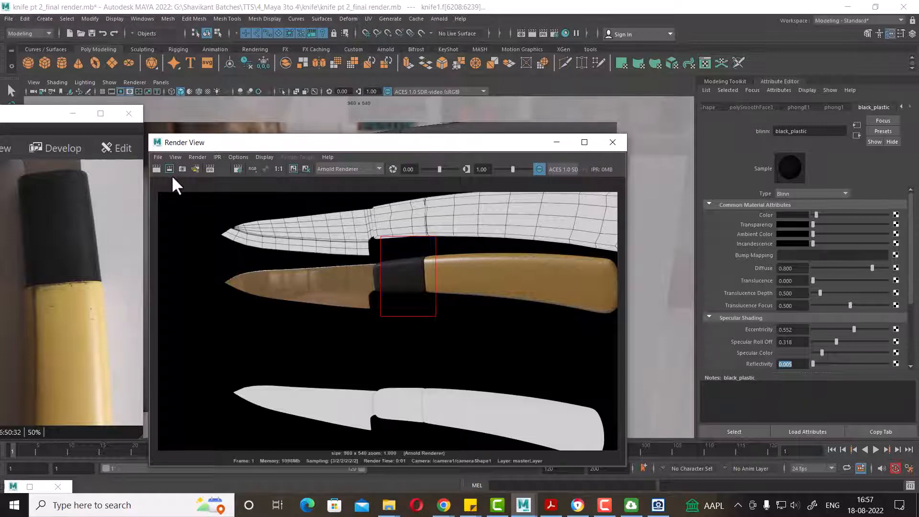
left_click(567, 143)
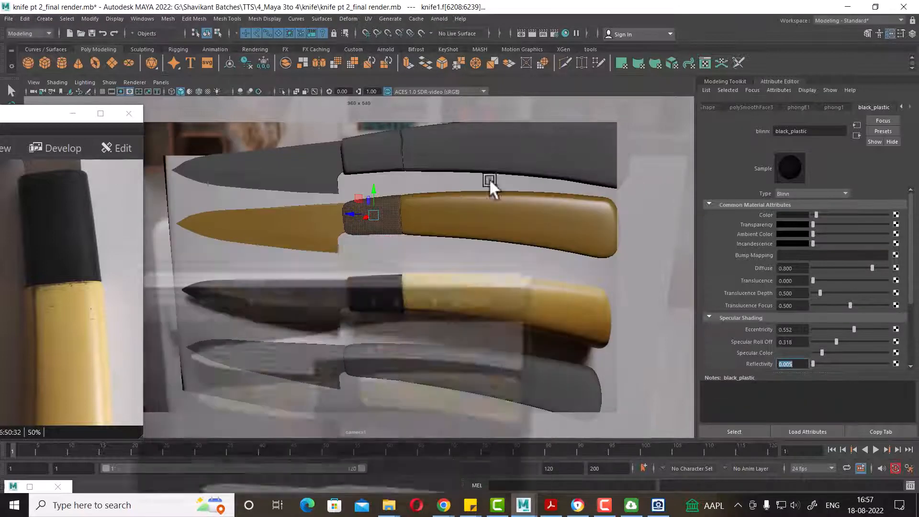
Open the Hypershade and select the objects that use the blinn2 material
left_click(313, 238)
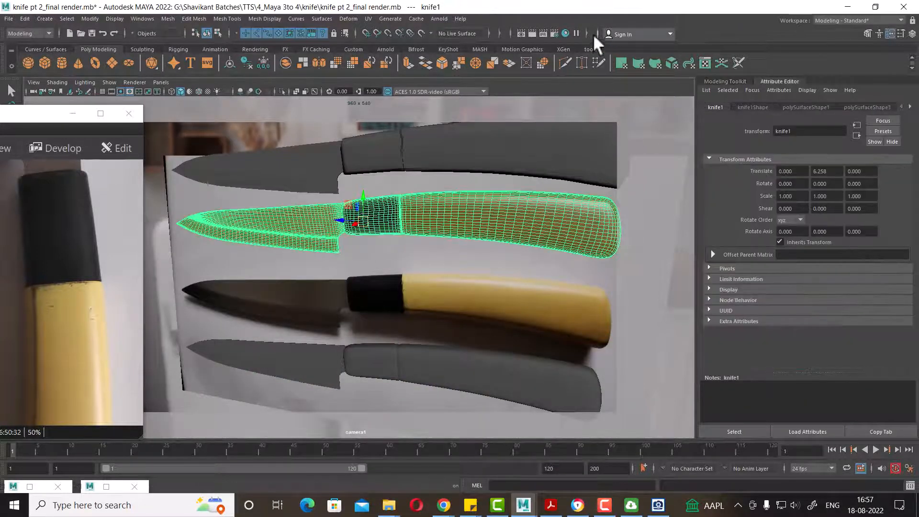
left_click(565, 33)
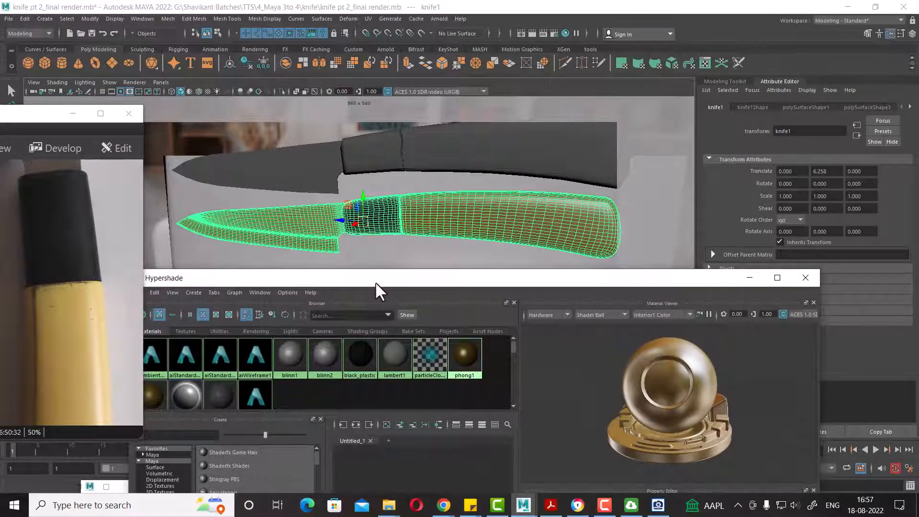
left_click_drag(378, 280, 643, 185)
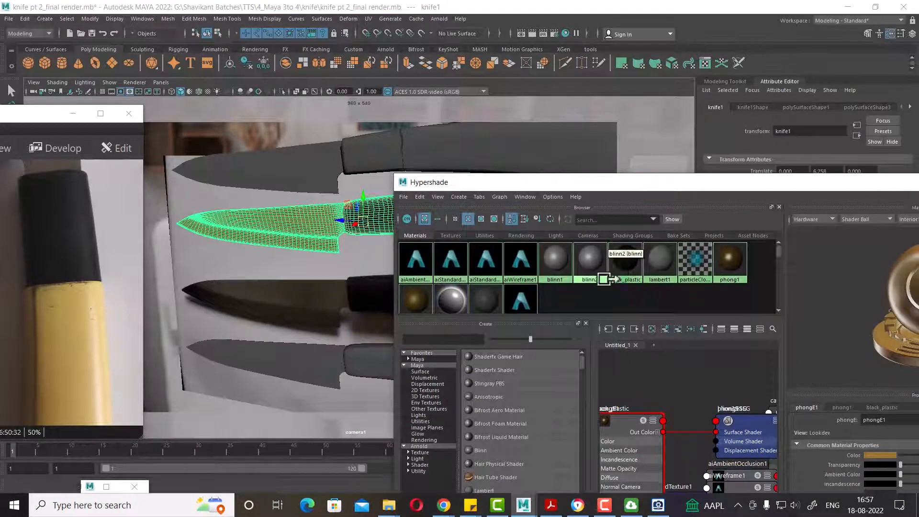
right_click(587, 257)
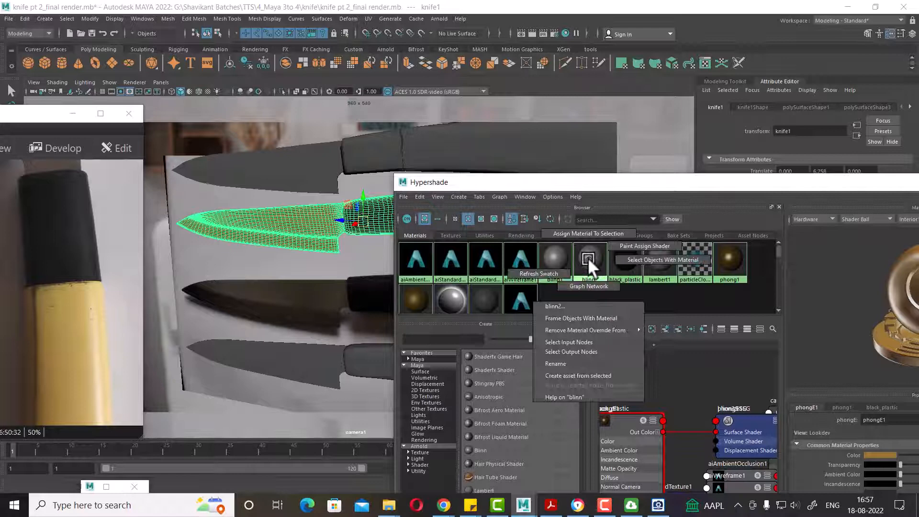
left_click(635, 258)
left_click_drag(600, 192, 571, 301)
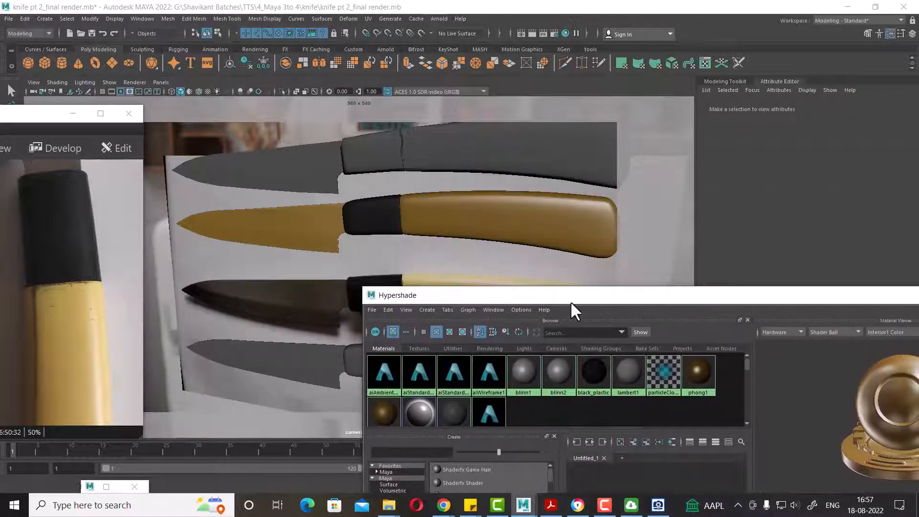
Find which knife parts use the blinn1 and phongE1 materials by selecting the objects assigned to each
right_click(521, 371)
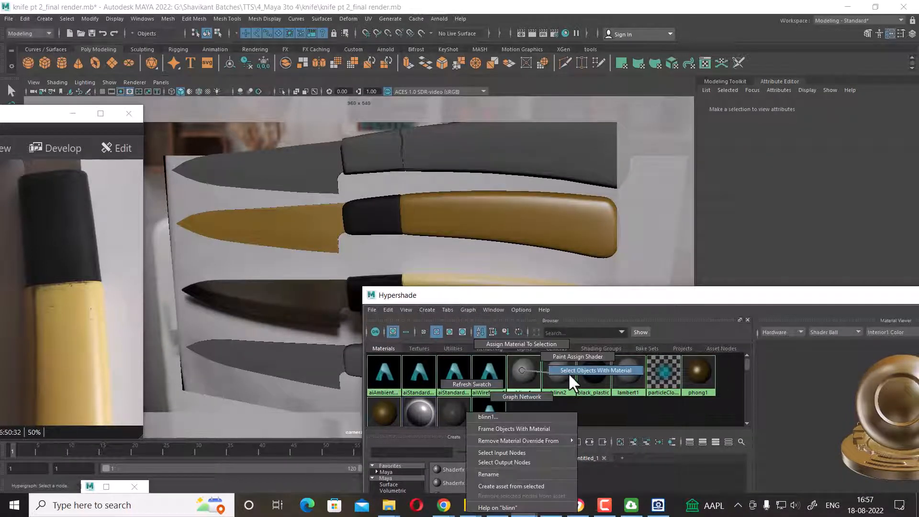
left_click(568, 372)
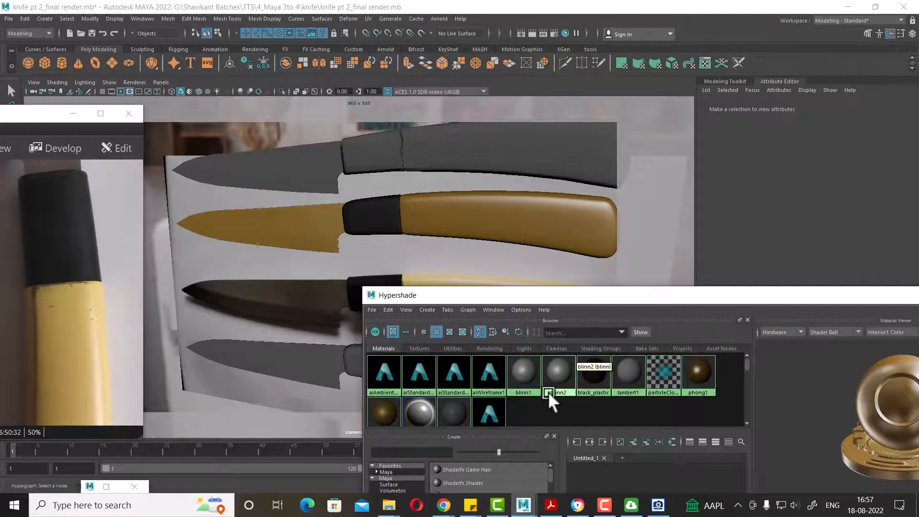
scroll(547, 391, "down", 1)
scroll(548, 391, "up", 1)
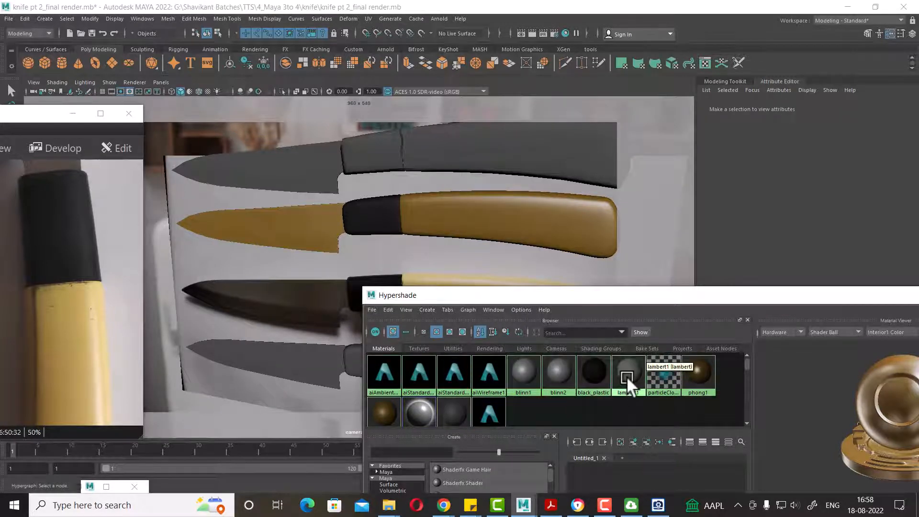
right_click(382, 410)
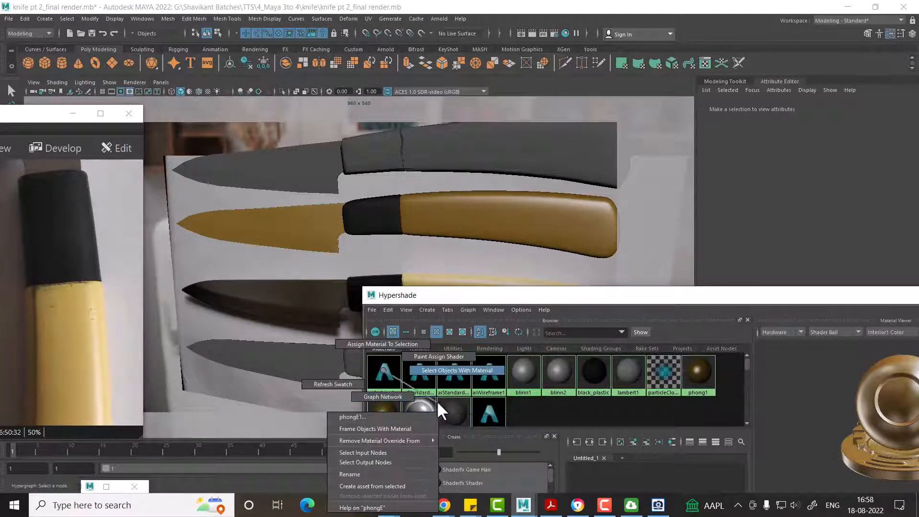
left_click(461, 366)
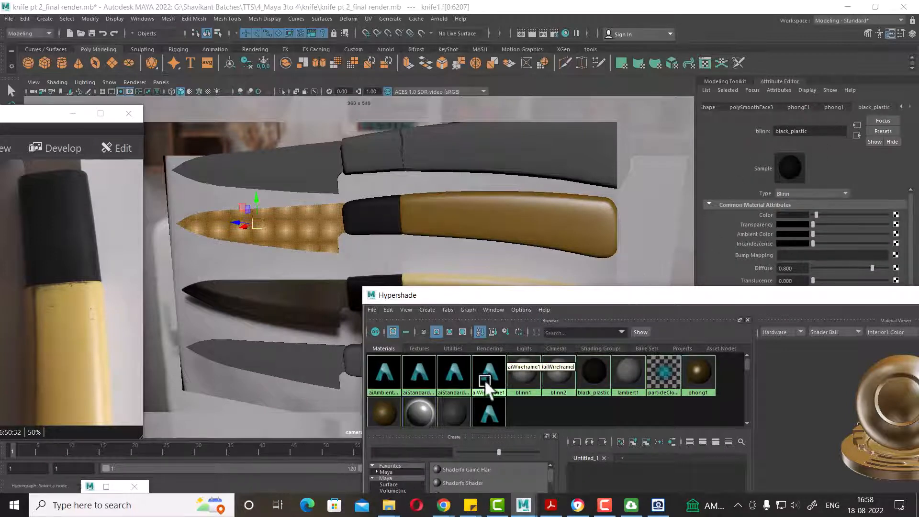
Bring the blade into view in the reference photo and rename the phongE1 material to chrome
left_click(380, 414)
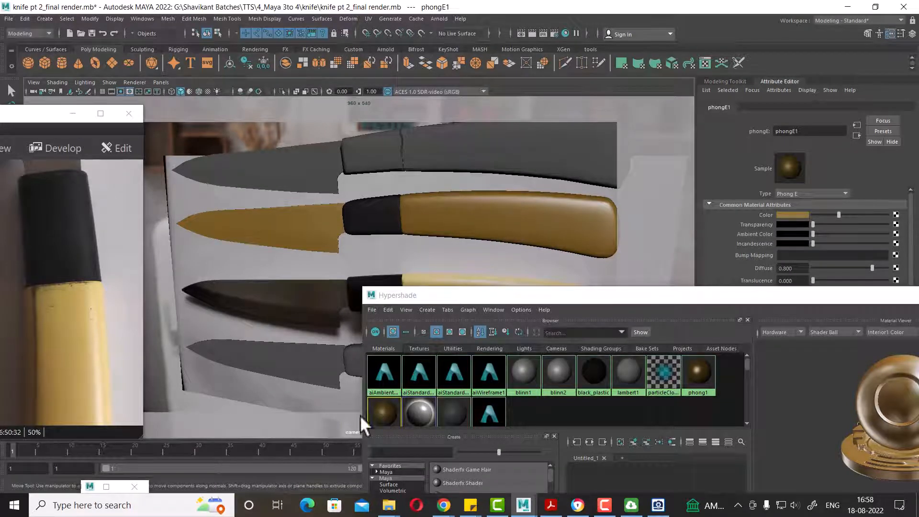
left_click_drag(112, 258, 109, 421)
left_click_drag(89, 312, 97, 346)
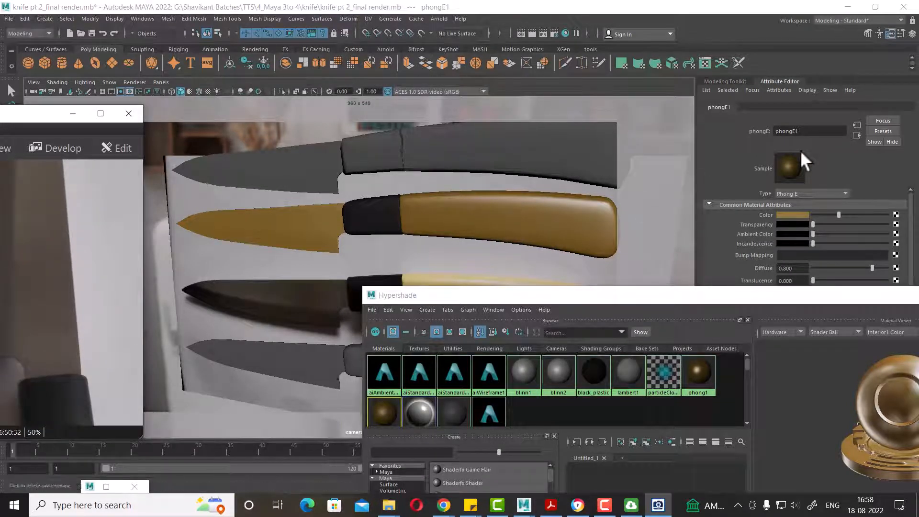
double_click(814, 132)
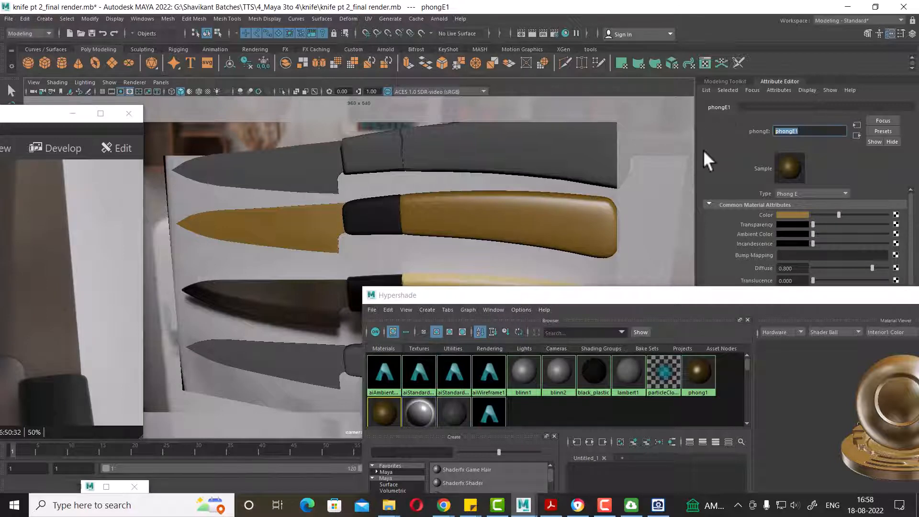
type("chrome")
key("Return")
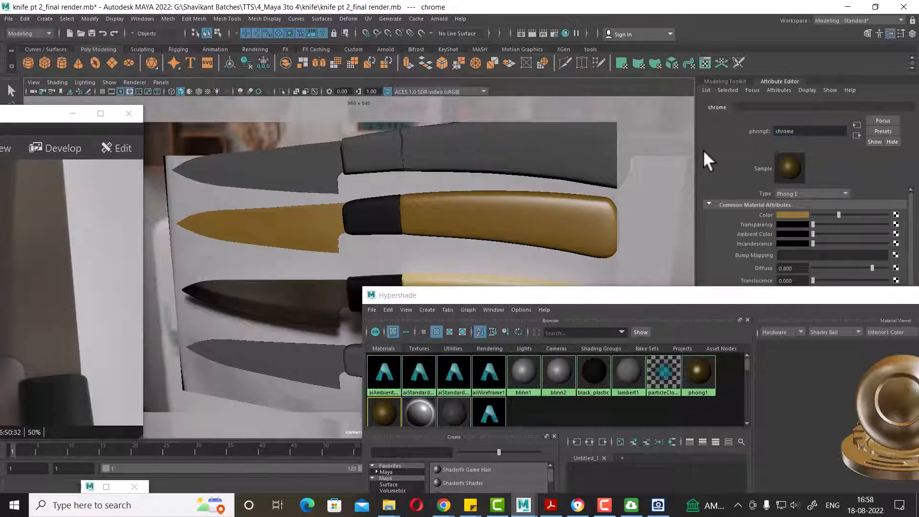
Set the chrome material's color to white and render the knife
left_click_drag(874, 297, 547, 363)
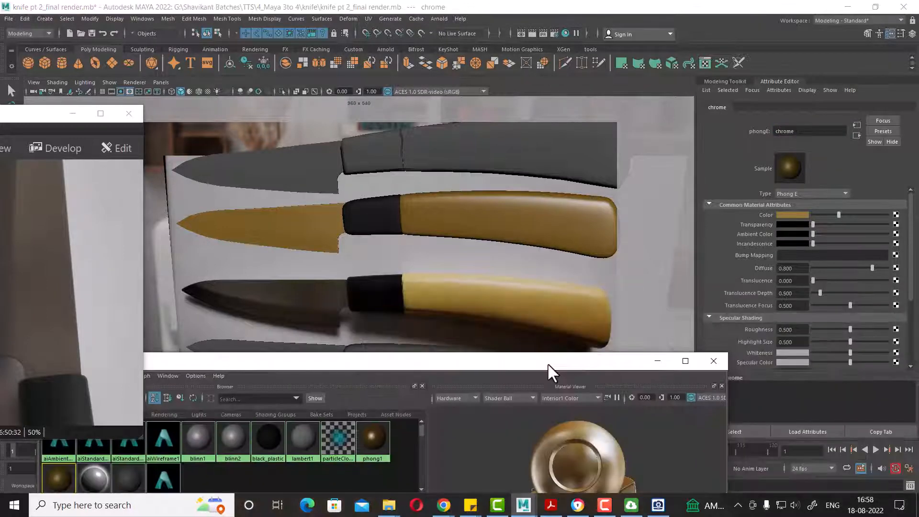
left_click(792, 214)
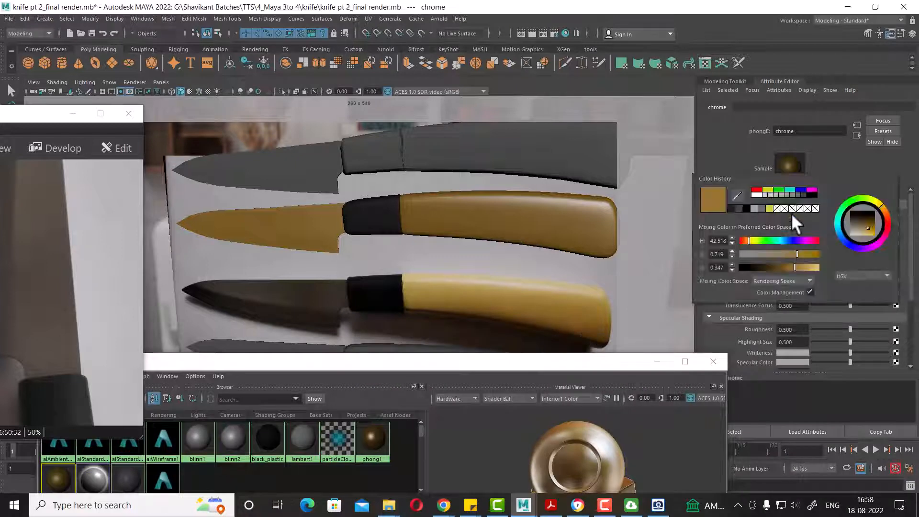
left_click(757, 194)
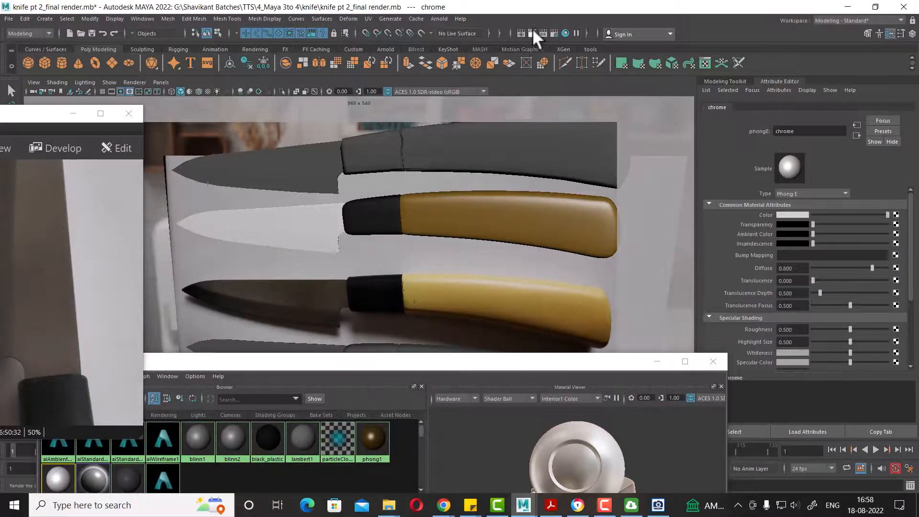
left_click(525, 33)
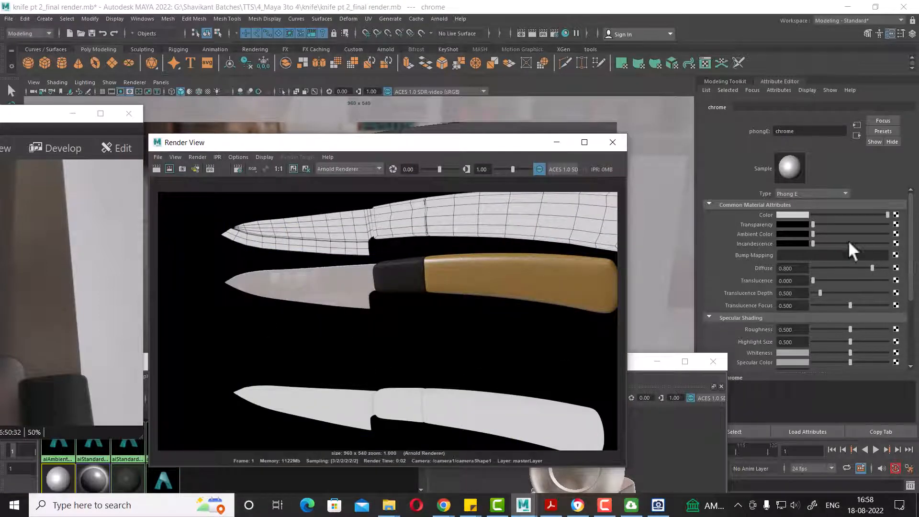
Darken the chrome material's color to black, re-render the frame and close the render view
left_click_drag(887, 210, 786, 211)
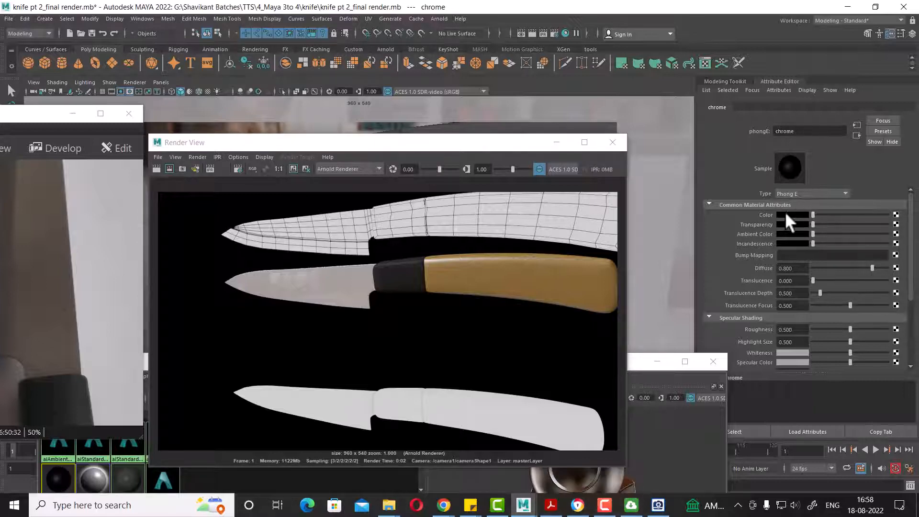
left_click(154, 169)
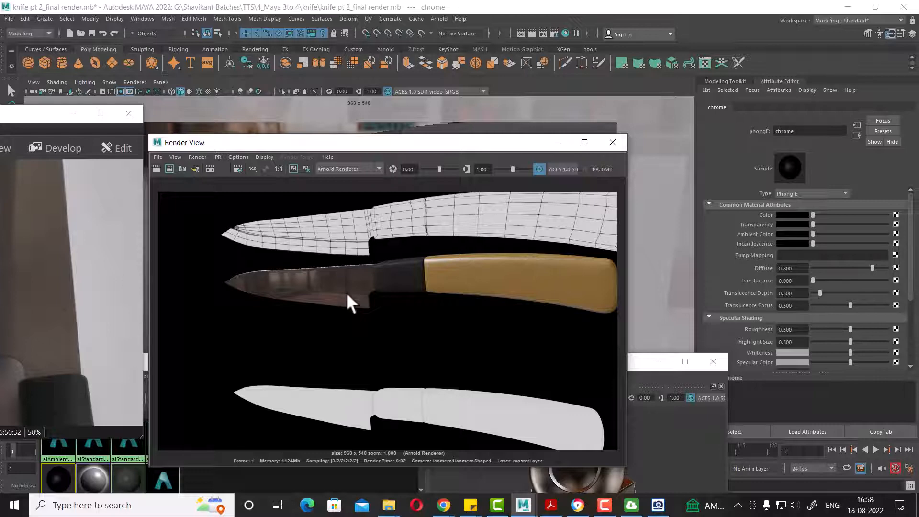
left_click(612, 142)
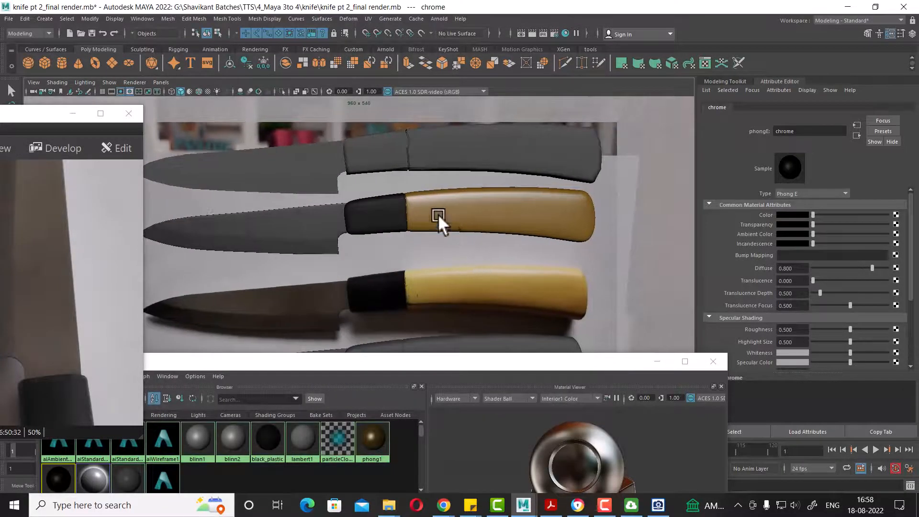
Render the knife from a closer camera angle, keeping the reference photo's blade visible for comparison
left_click_drag(438, 213, 447, 263, "alt")
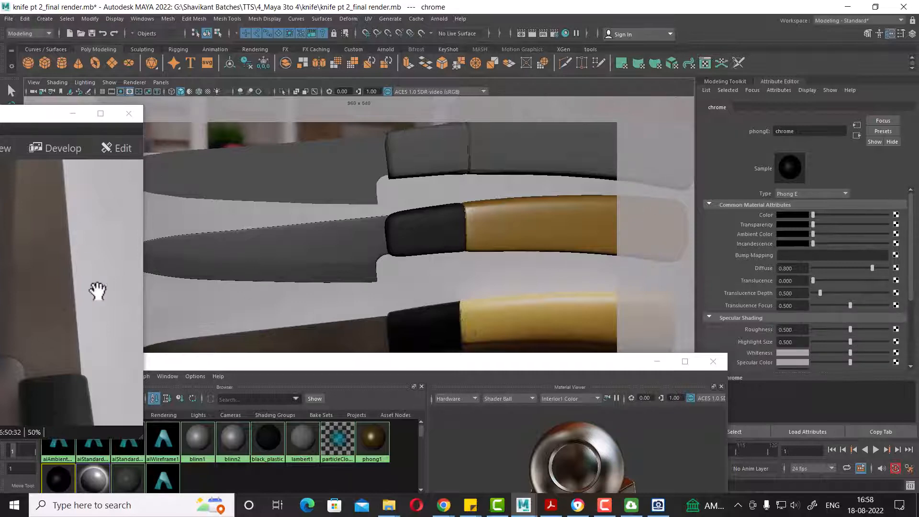
left_click_drag(34, 114, 76, 92)
left_click(533, 32)
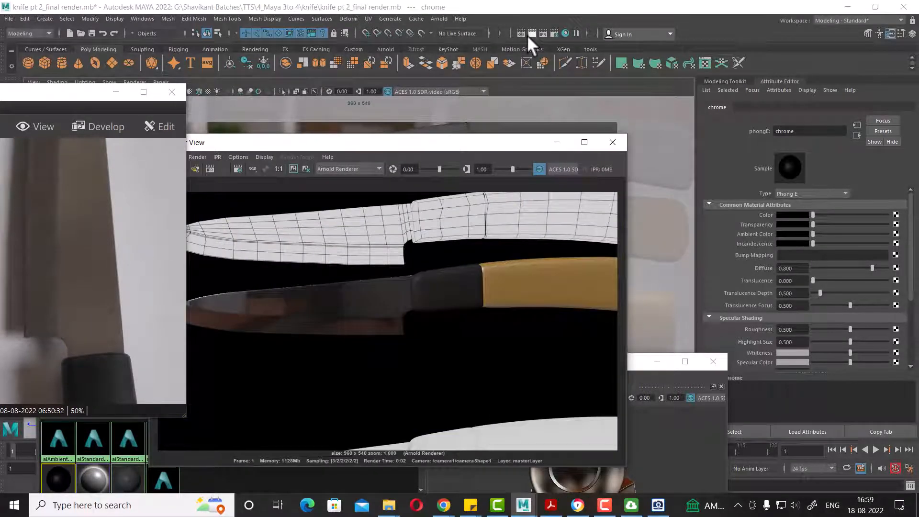
Select the chrome material in Hypershade to load its attributes, then close Hypershade, leaving the render view open
left_click(713, 362)
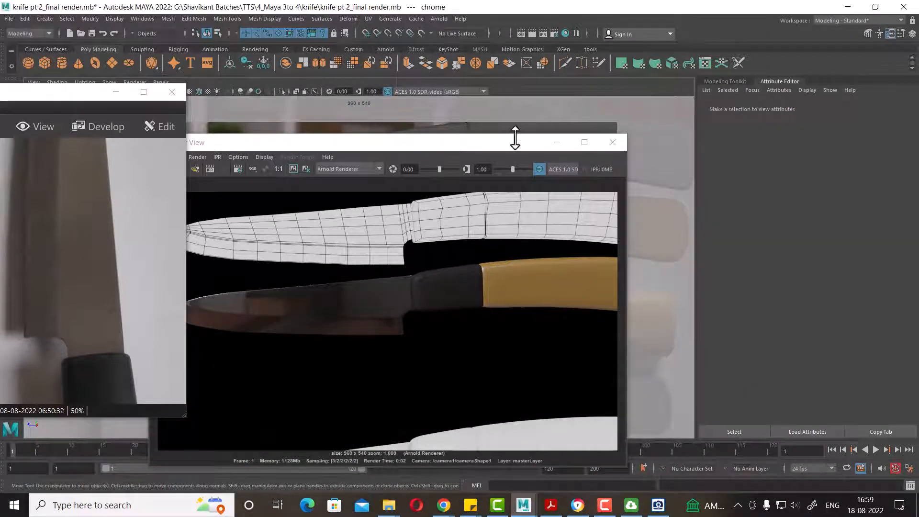
left_click_drag(507, 142, 504, 285)
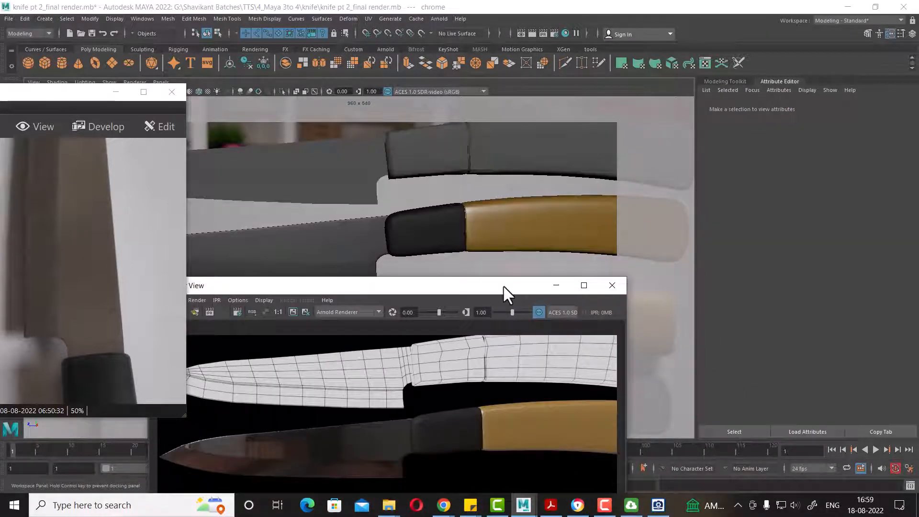
left_click(555, 31)
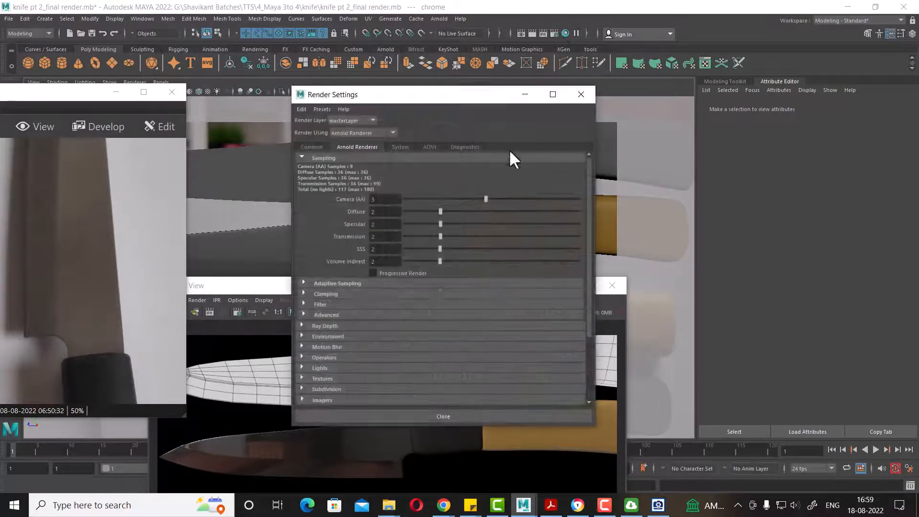
left_click(581, 94)
left_click(566, 32)
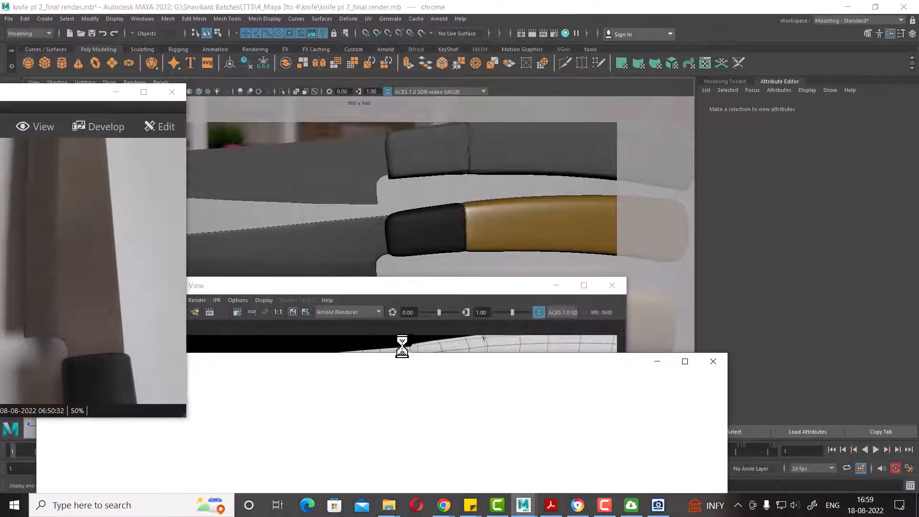
left_click_drag(406, 362, 687, 164)
scroll(436, 280, "down", 1)
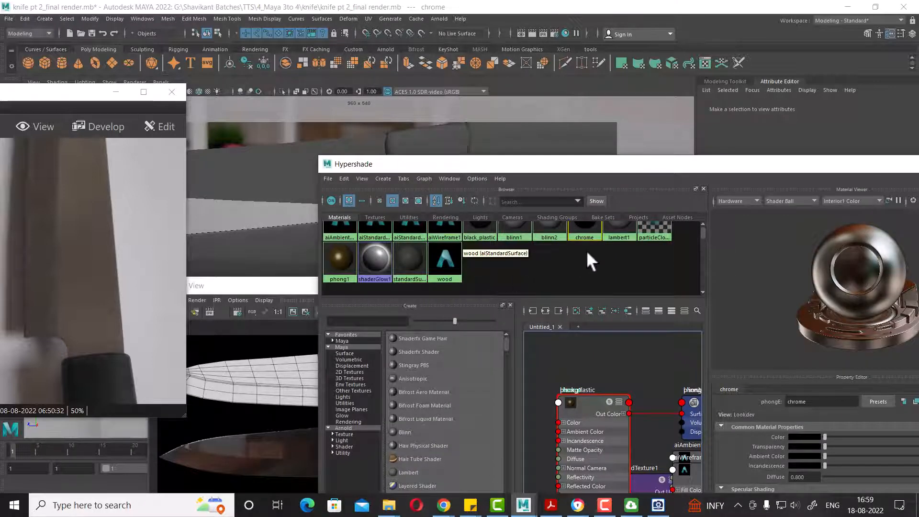
left_click(584, 231)
left_click_drag(739, 166, 391, 380)
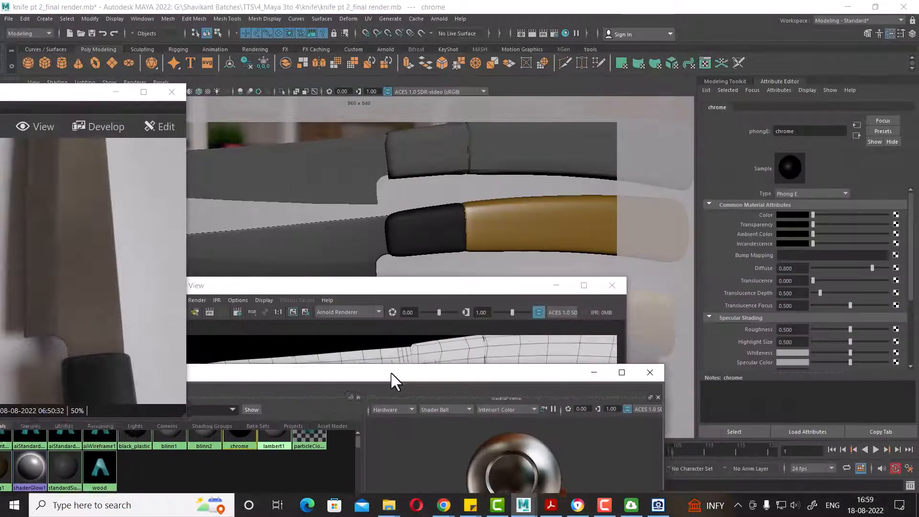
left_click(644, 374)
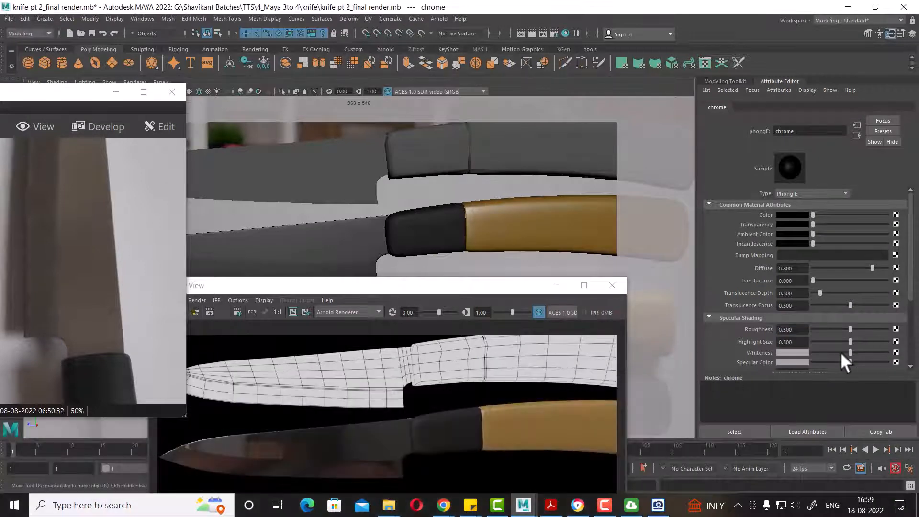
Try the chrome material's roughness at 0.877 and 0.149, rendering a region across the middle of the blade for each value
left_click_drag(850, 329, 872, 326)
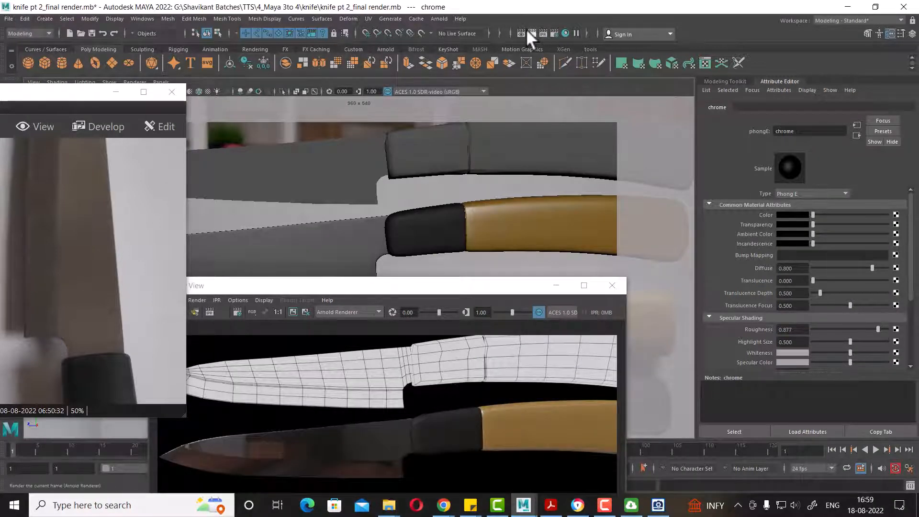
left_click_drag(457, 305, 543, 179)
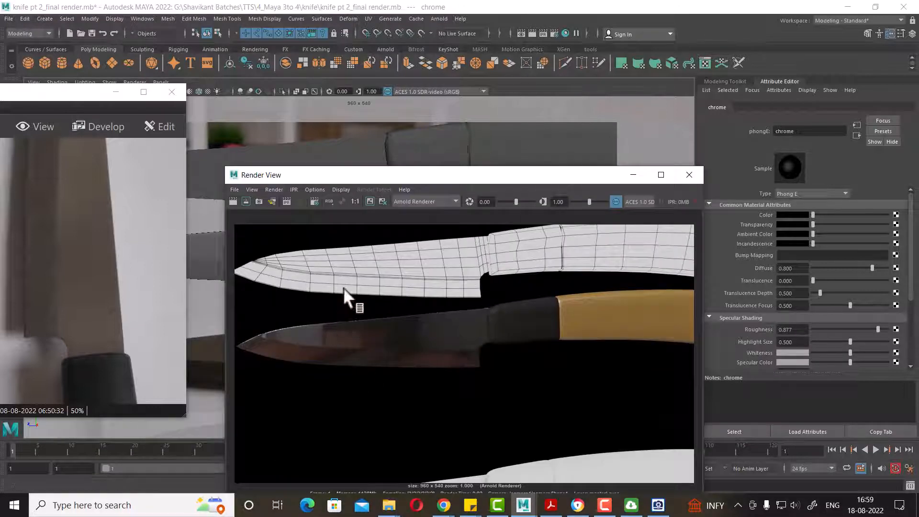
left_click_drag(346, 283, 404, 404)
left_click(246, 202)
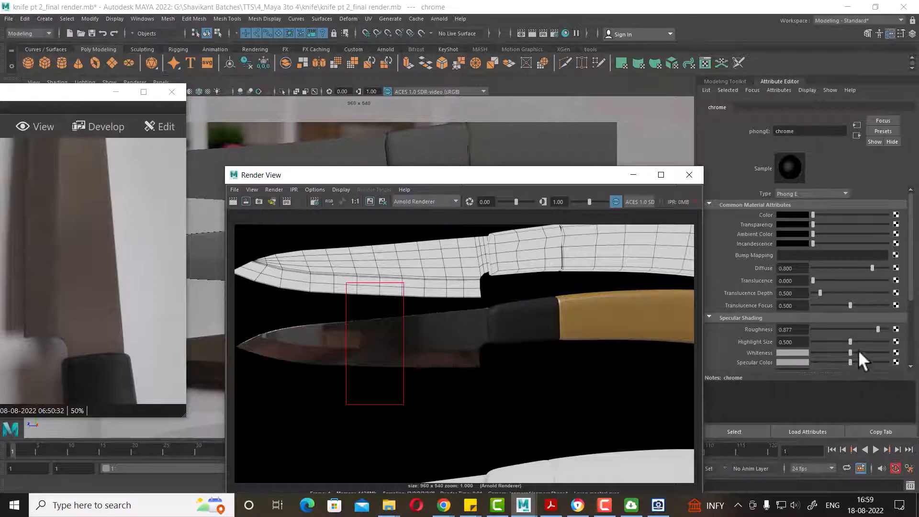
left_click_drag(877, 329, 823, 329)
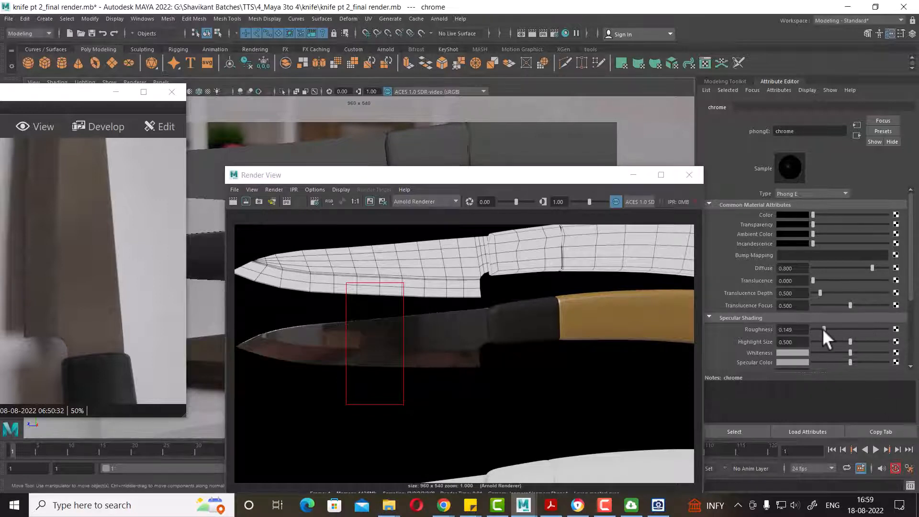
left_click(246, 201)
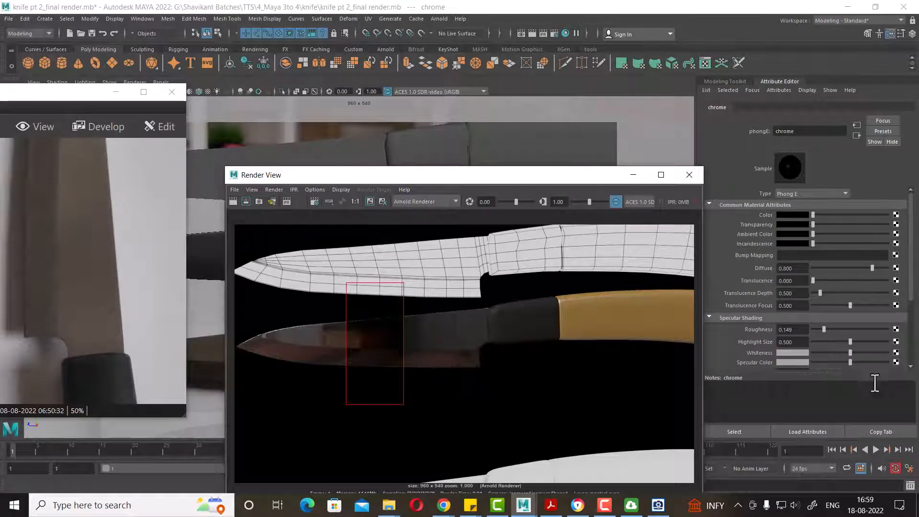
Raise the chrome material's roughness to 1.000 and render a wider region across the blade
left_click_drag(824, 329, 913, 329)
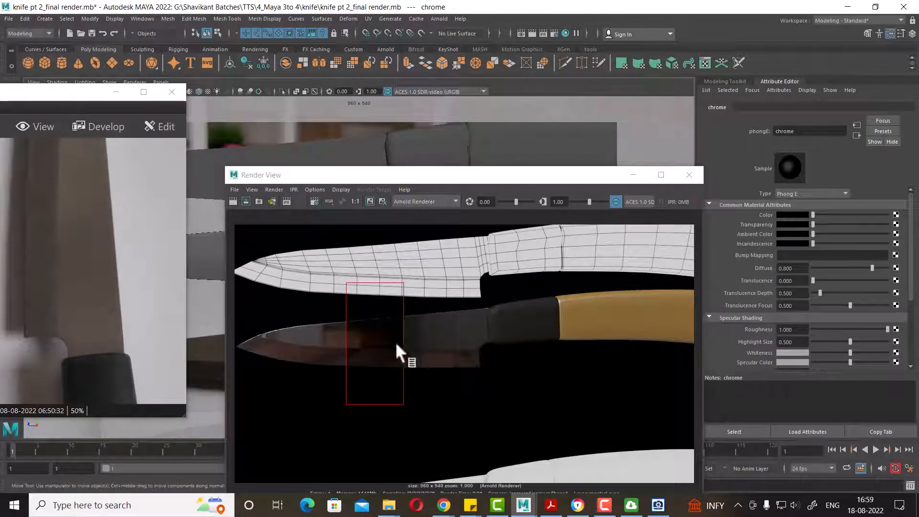
left_click_drag(355, 277, 446, 411)
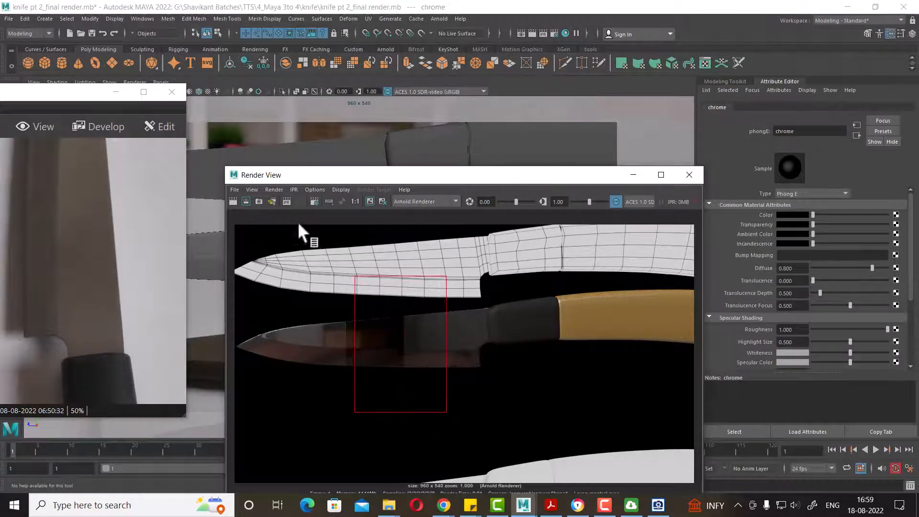
left_click(244, 201)
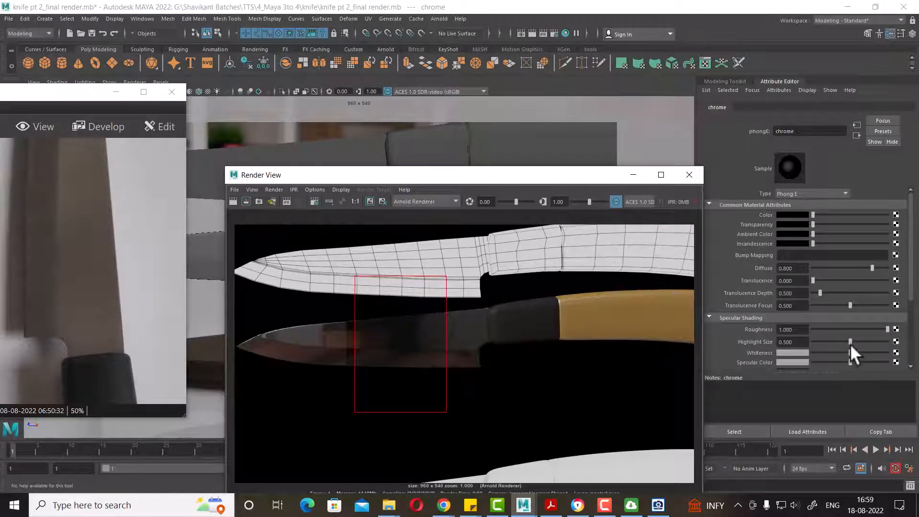
Reduce the chrome material's highlight size to 0.084, checking it with blade region renders and a full-frame render
left_click_drag(850, 344, 823, 341)
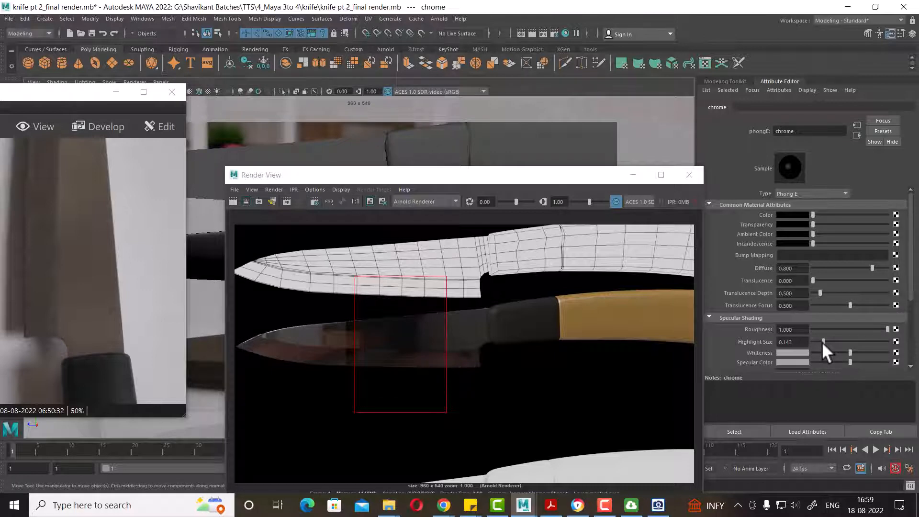
left_click(241, 201)
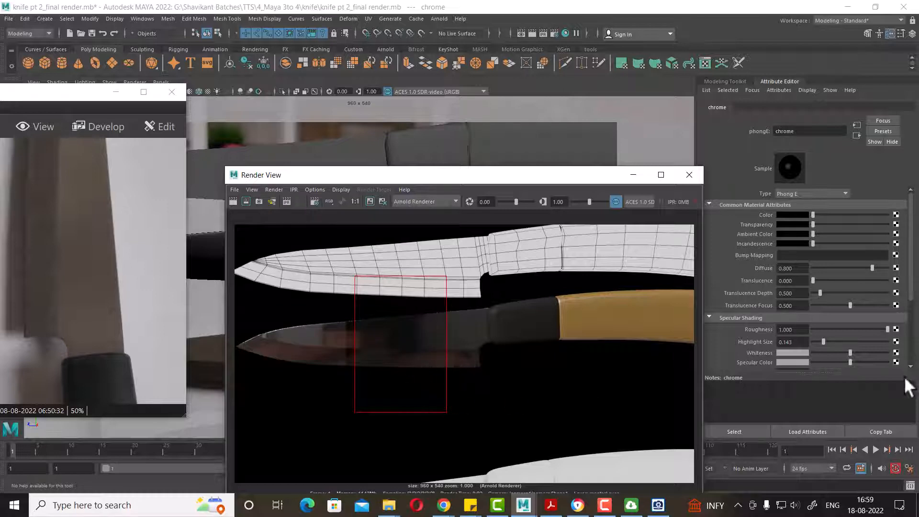
left_click_drag(834, 342, 818, 342)
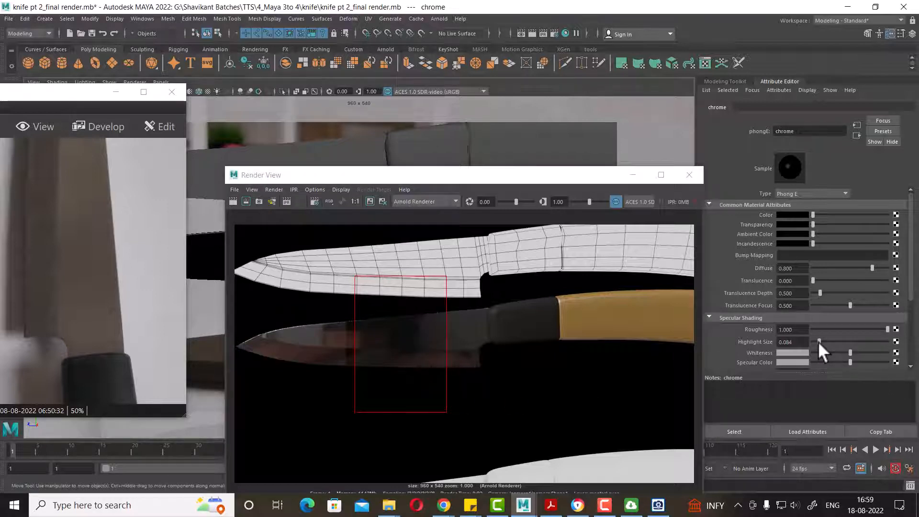
left_click(244, 201)
left_click(244, 201)
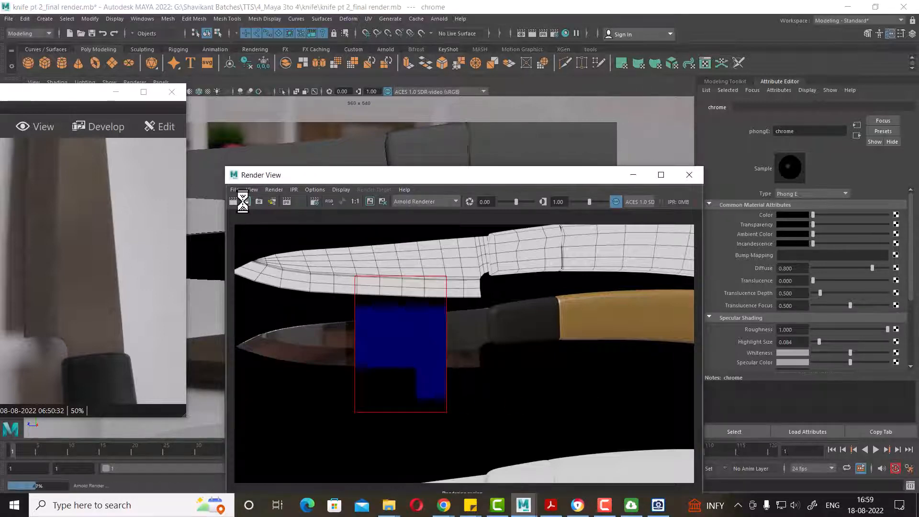
left_click_drag(287, 277, 373, 407)
left_click(232, 201)
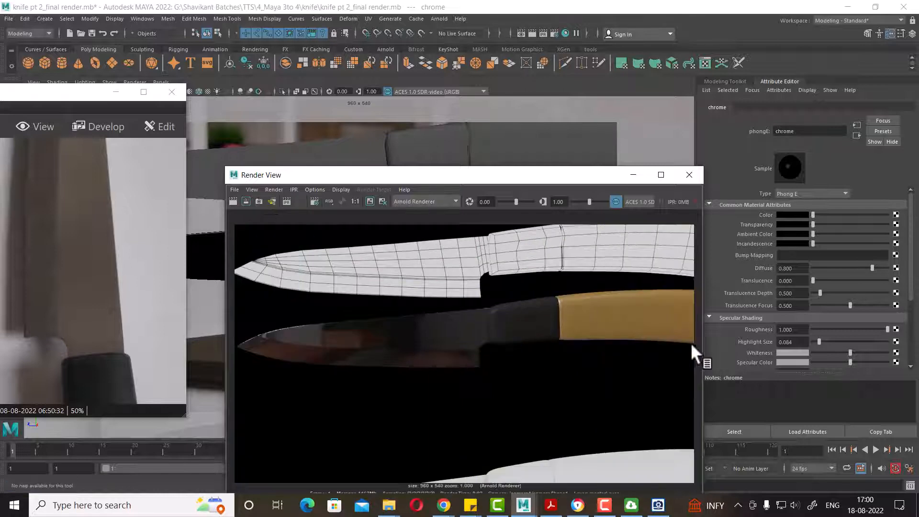
Darken the chrome's whiteness and set reflectivity to 0.240 and roughness to 0.156, re-rendering the region near the blade tip after each change
left_click_drag(851, 352, 827, 355)
left_click(246, 201)
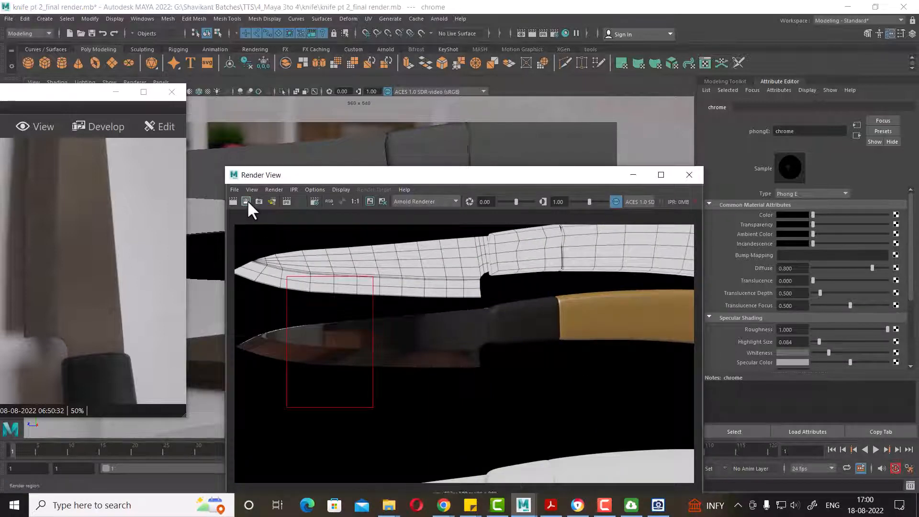
scroll(834, 325, "down", 2)
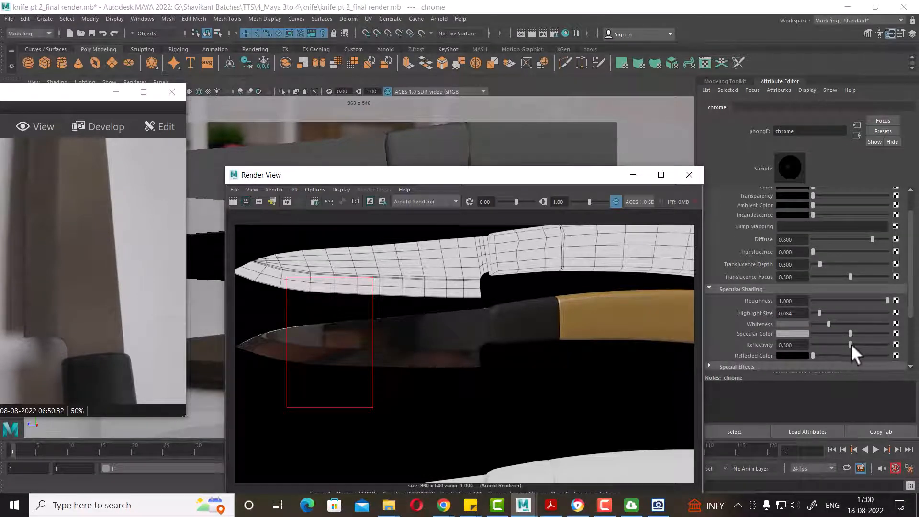
left_click_drag(851, 343, 830, 345)
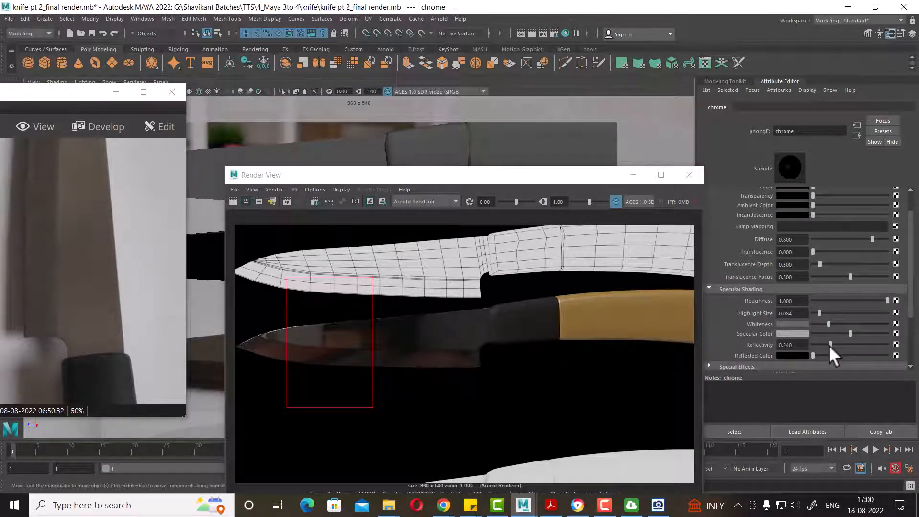
left_click(246, 201)
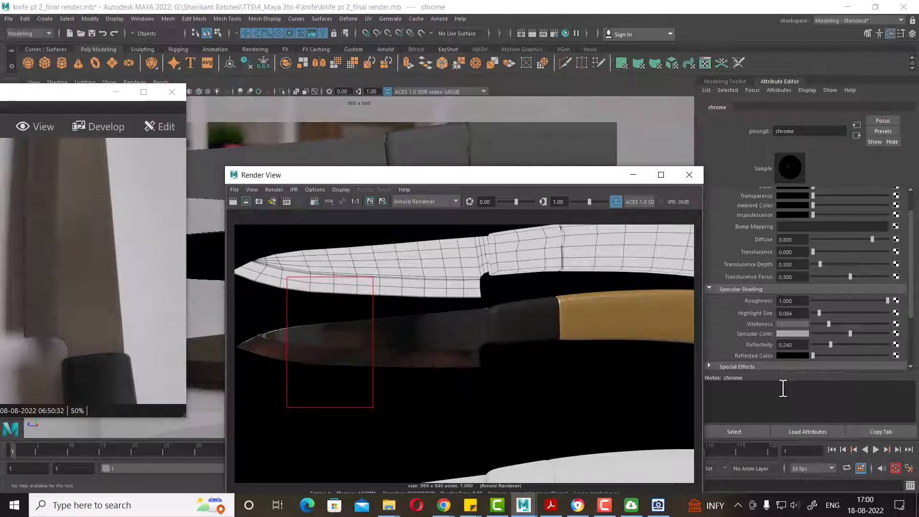
left_click_drag(887, 301, 822, 302)
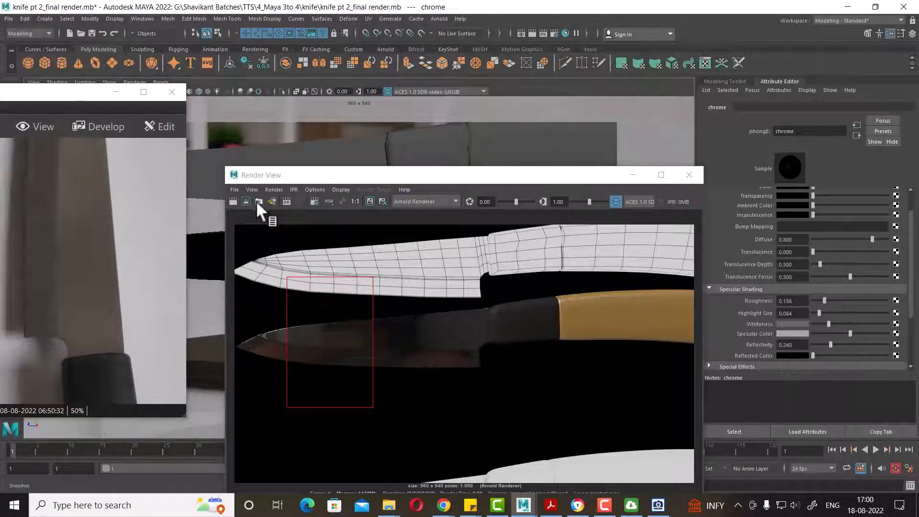
left_click(242, 201)
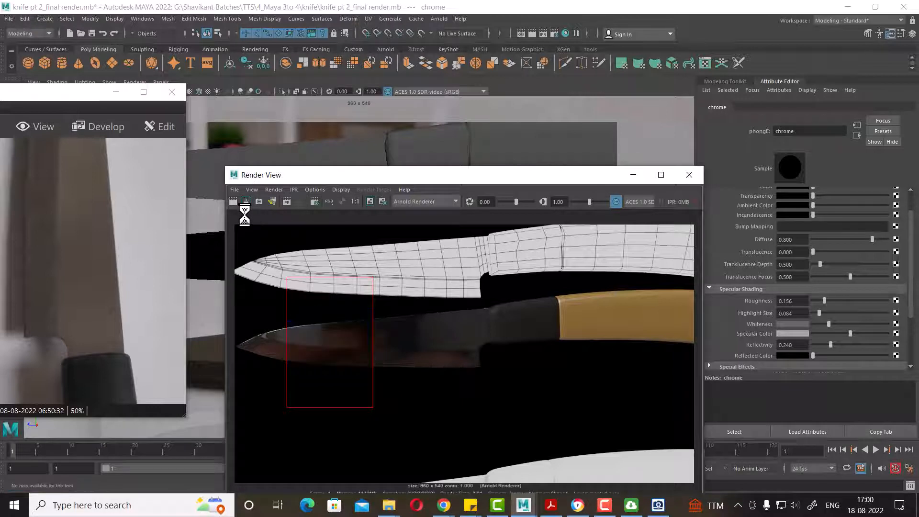
Darken the chrome's specular color, slightly lighten its reflected color, set reflectivity to 0.188 and roughness to 0.000, and render the full frame
mouse_move(838, 330)
left_mouse_down()
mouse_move(823, 332)
mouse_move(815, 354)
mouse_move(827, 344)
left_mouse_up()
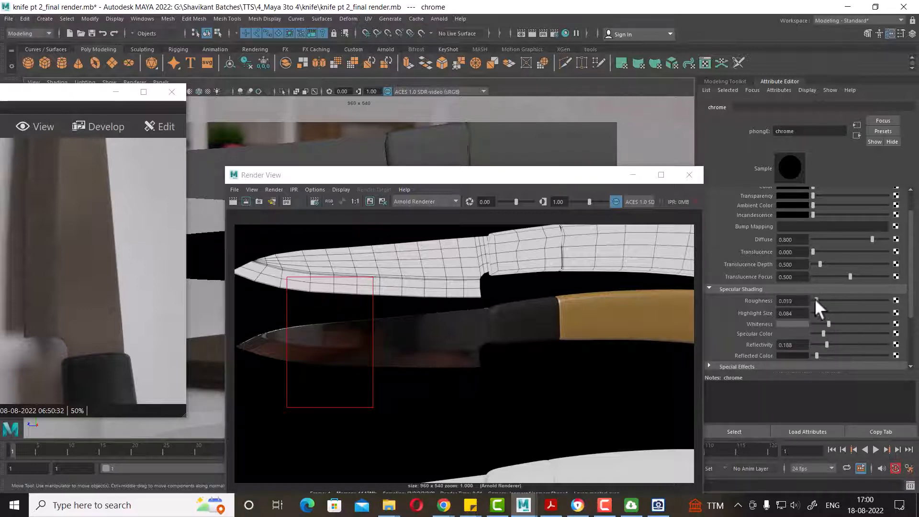
left_click_drag(815, 297, 809, 298)
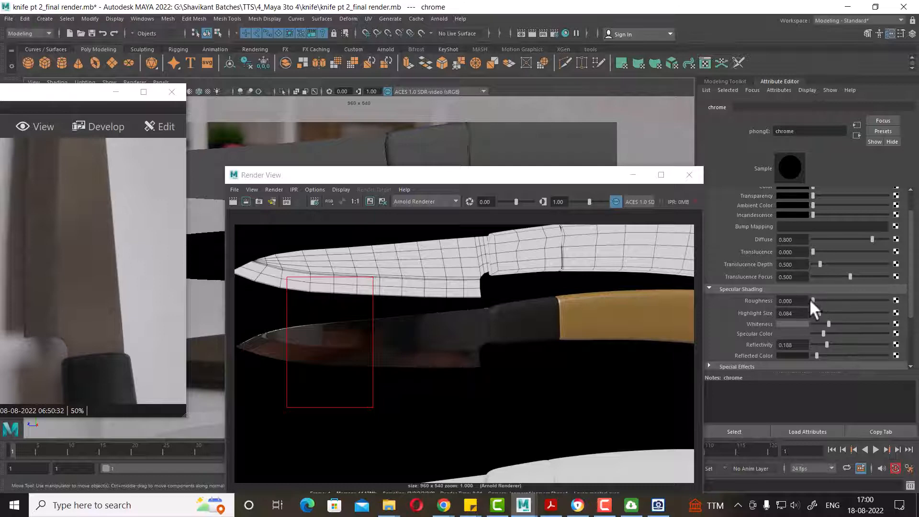
left_click(233, 201)
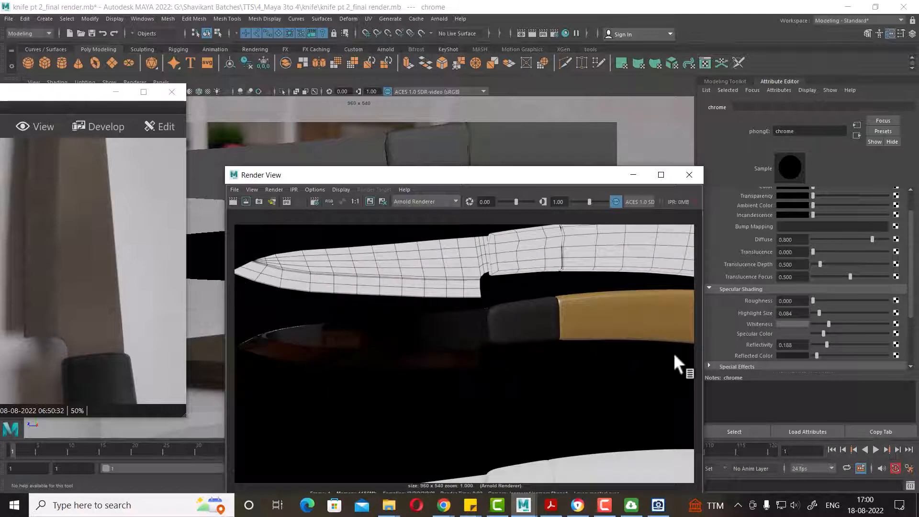
Set the chrome's roughness to 1.000, keep the current render for comparison and render the full frame again
left_click_drag(813, 300, 918, 302)
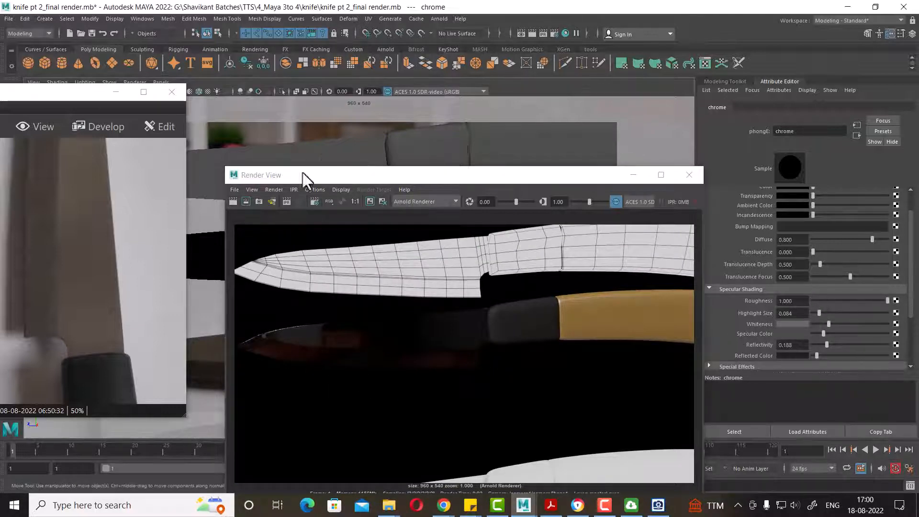
left_click(370, 201)
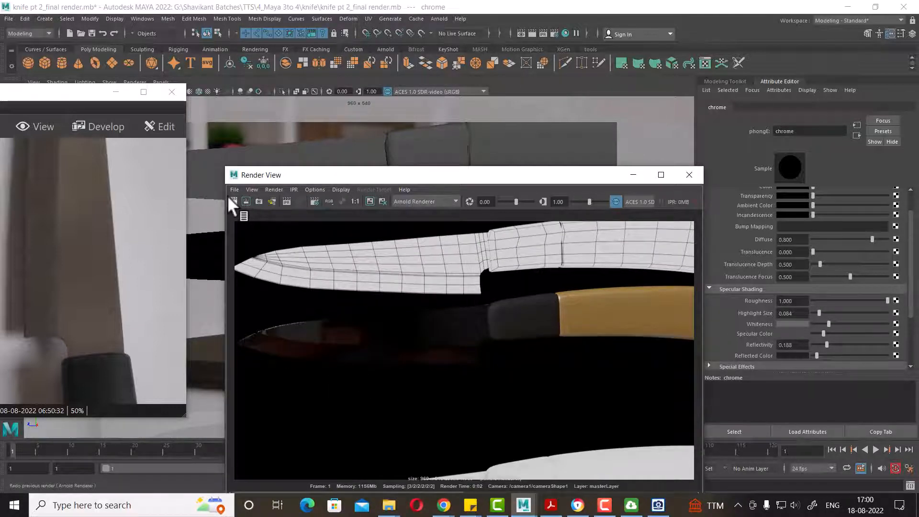
left_click(233, 201)
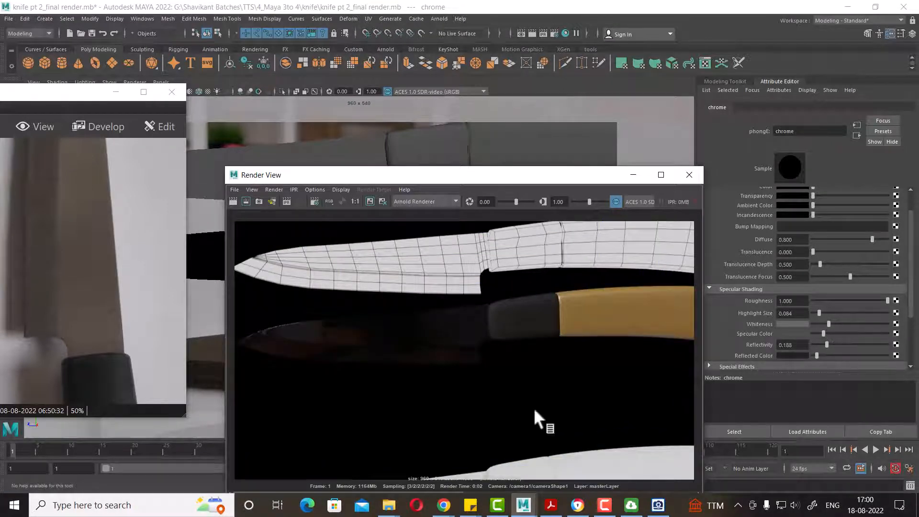
Keep the latest render for comparison, return the chrome's roughness to 0.000 and re-render the full frame
left_click_drag(476, 182, 473, 135)
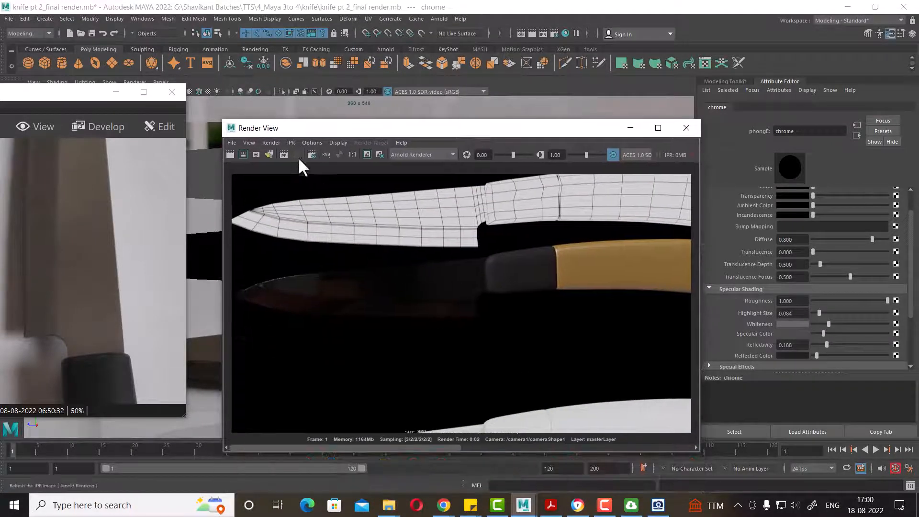
left_click(366, 155)
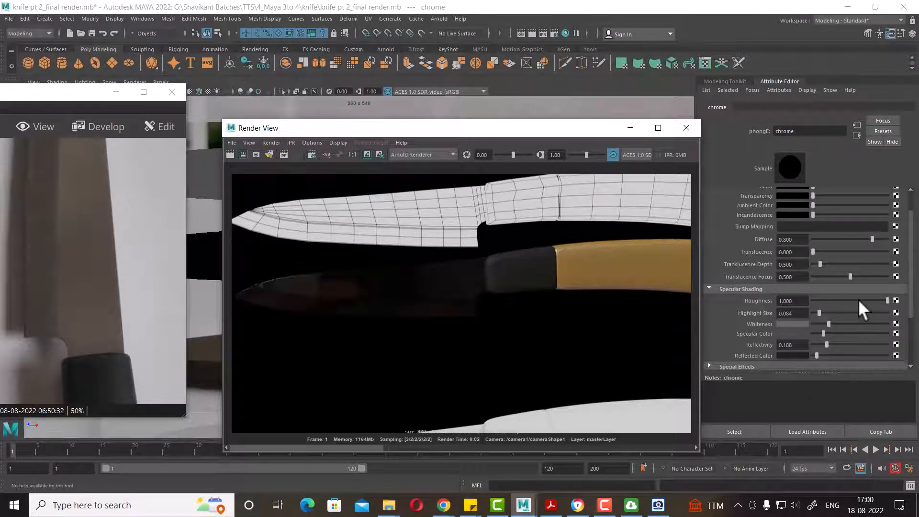
left_click_drag(858, 300, 809, 302)
left_click(230, 154)
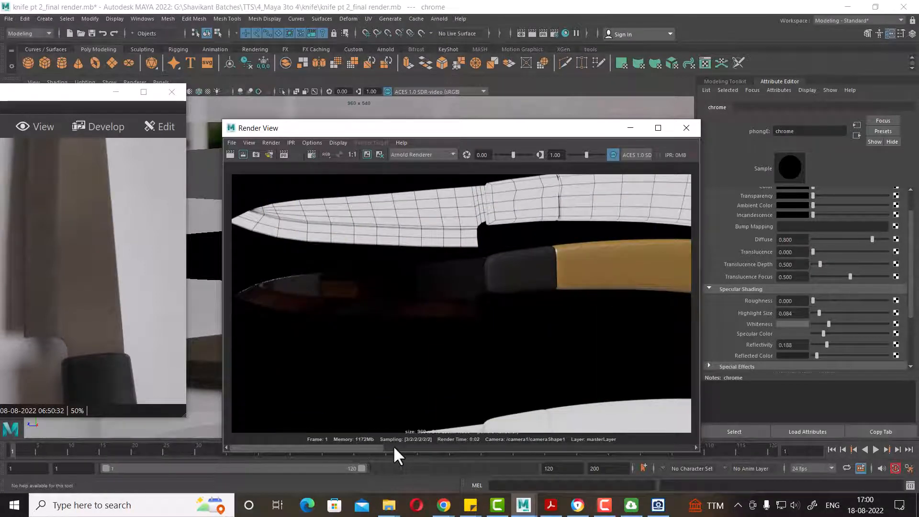
Compare the stored renders, set the chrome's roughness to 1.000 and highlight size to 0.169, maximize whiteness and specular color, and re-render a blade region
left_click_drag(422, 438, 402, 432)
left_click_drag(302, 430, 467, 440)
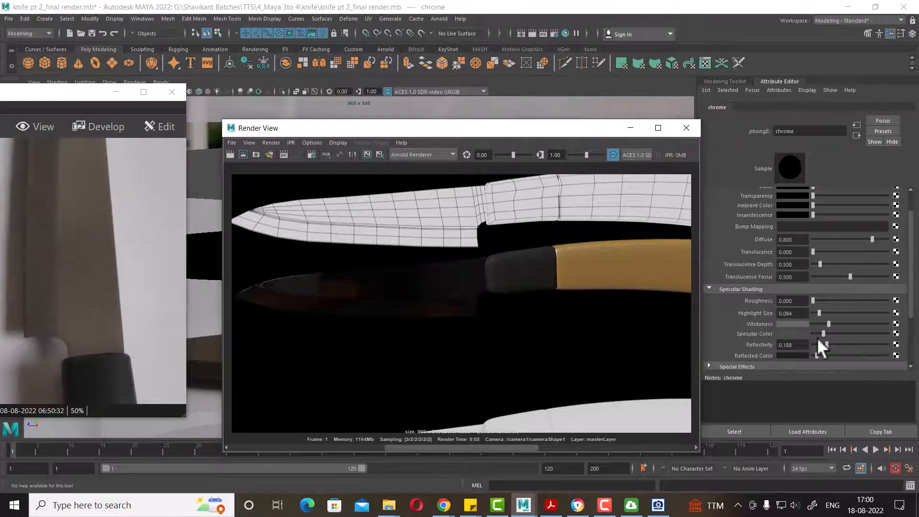
left_click_drag(813, 301, 893, 301)
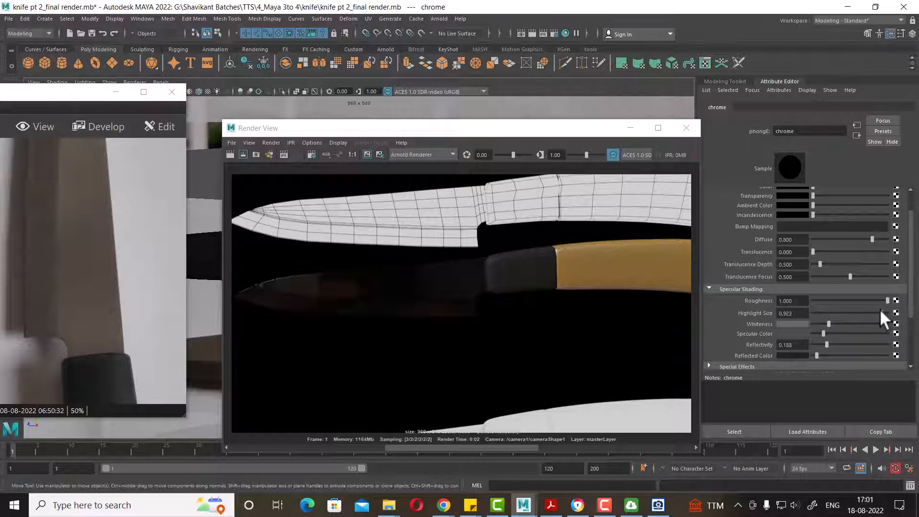
left_click_drag(820, 312, 890, 324)
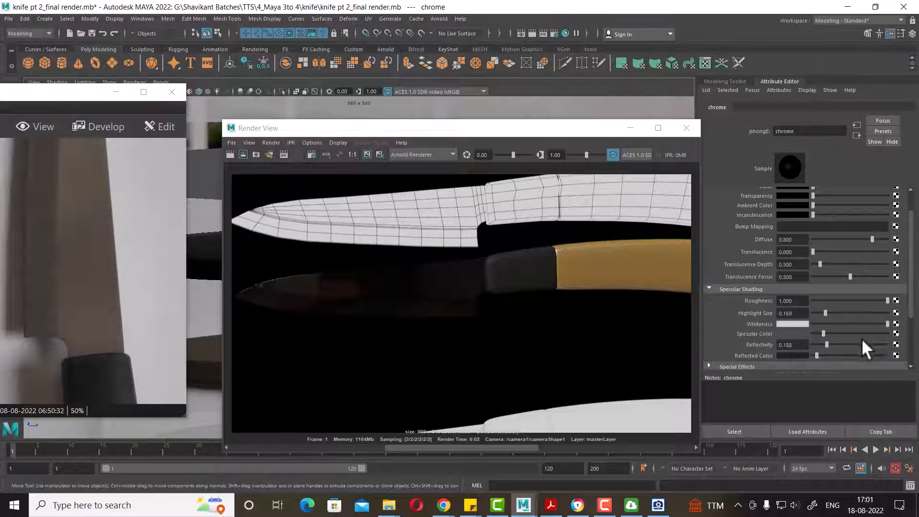
left_click_drag(823, 332, 889, 333)
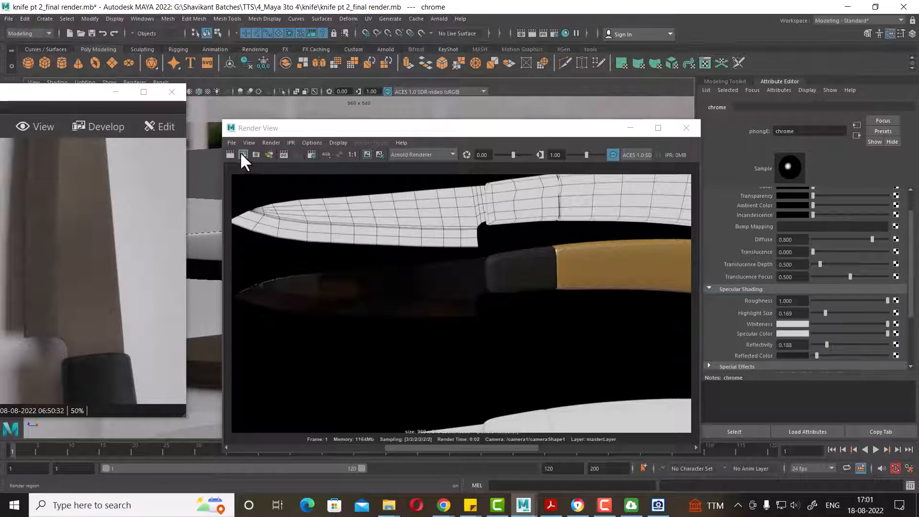
left_click(239, 151)
left_click(238, 150)
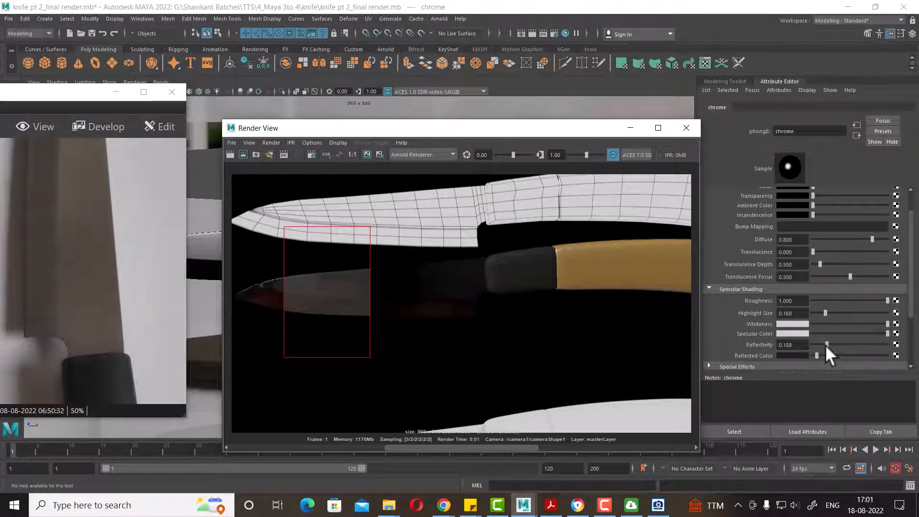
Test a lower reflectivity on the chrome, set reflectivity to 1.000, and re-render the blade region after each change
left_click_drag(825, 345, 817, 346)
left_click(243, 154)
left_click_drag(820, 346, 883, 349)
left_click_drag(822, 343, 891, 341)
left_click(243, 154)
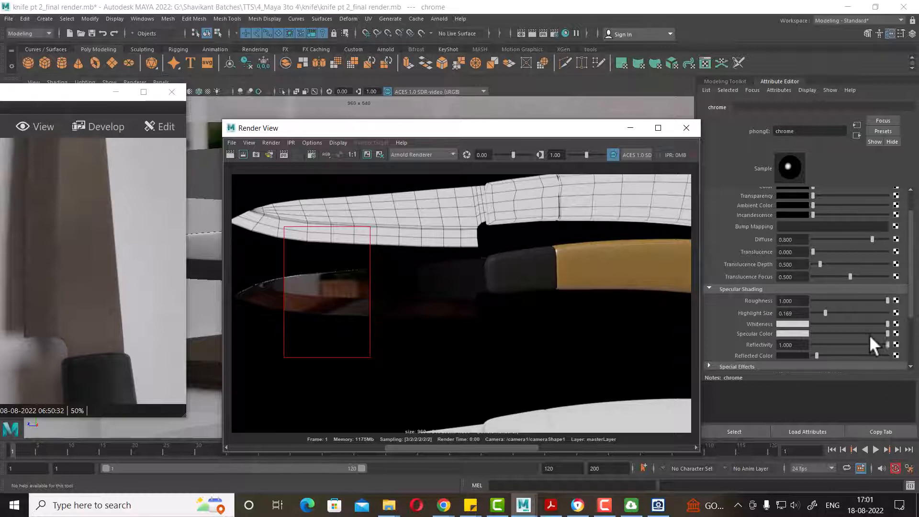
Raise the chrome's reflected color to white and re-render the blade region, followed by the full frame
left_click_drag(817, 355, 888, 355)
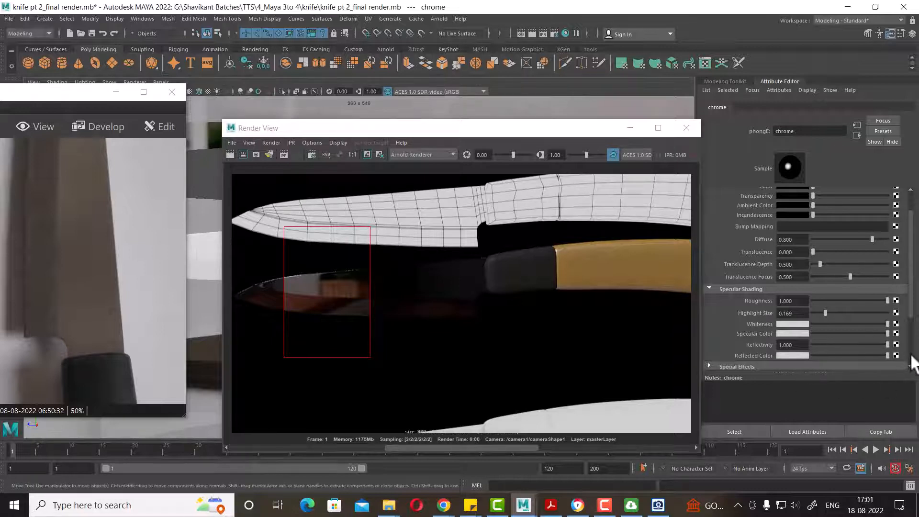
left_click(239, 155)
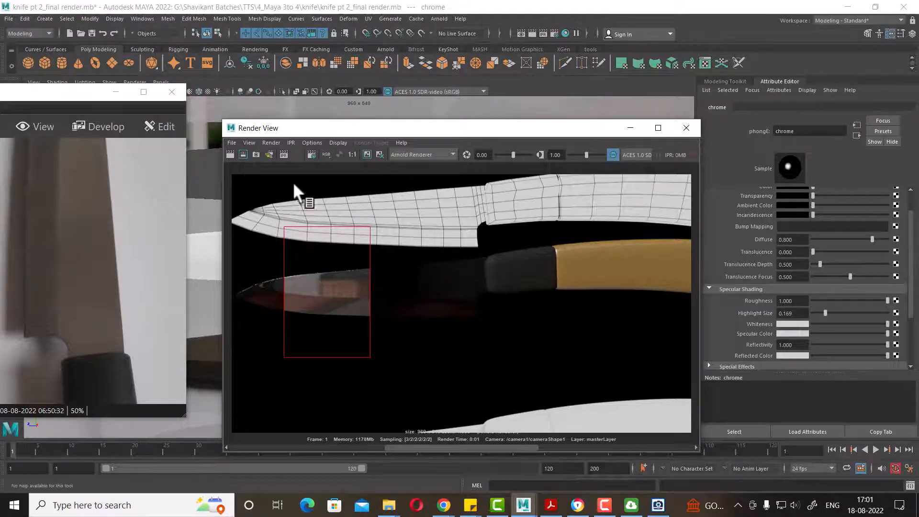
left_click(231, 154)
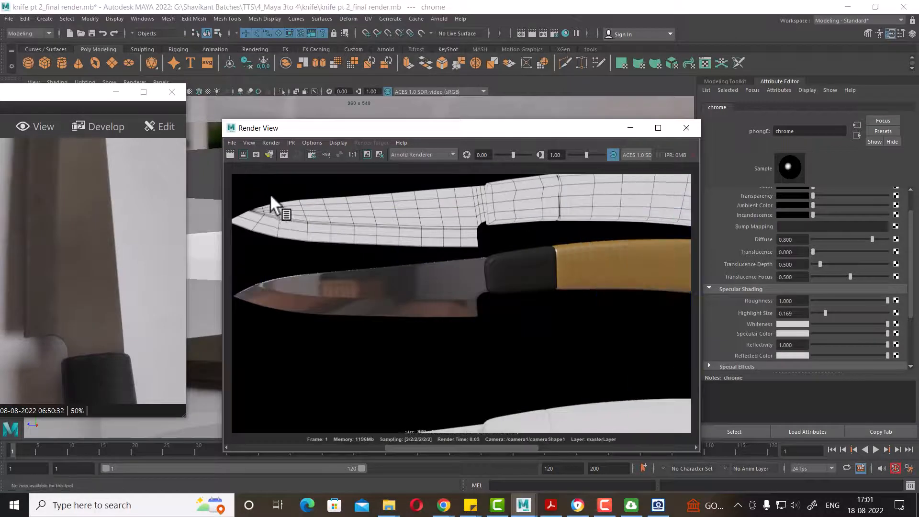
Slightly darken the chrome's whiteness and specular color, and render the full frame with highlight size at 0.500 and again at 0.052
left_click(887, 326)
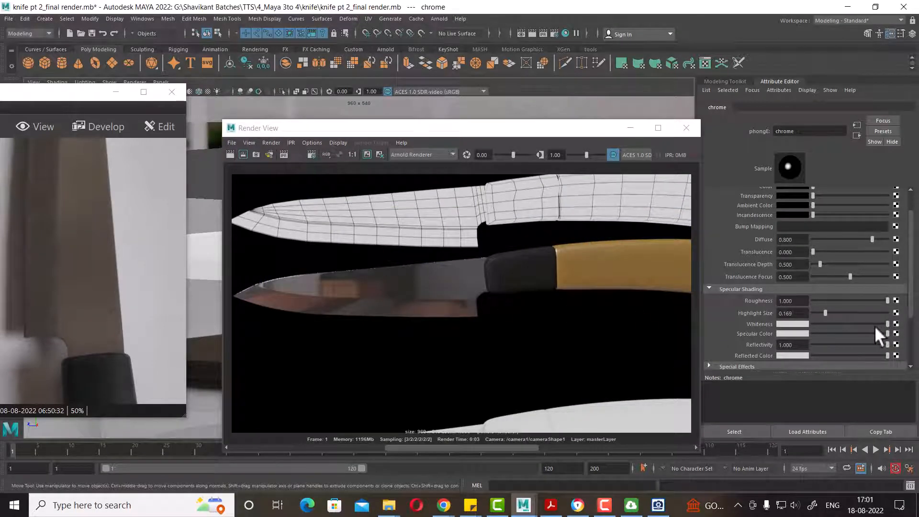
left_click_drag(889, 322, 871, 335)
left_click_drag(825, 313, 851, 313)
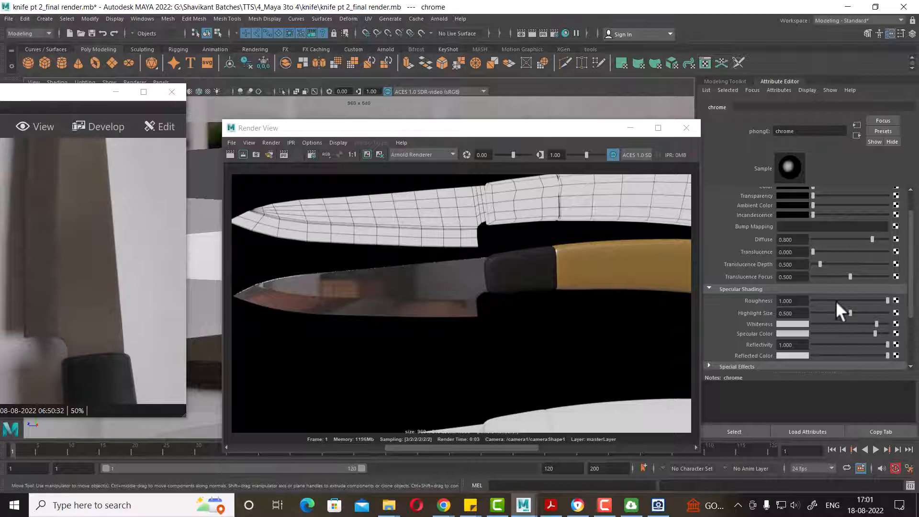
left_click(230, 154)
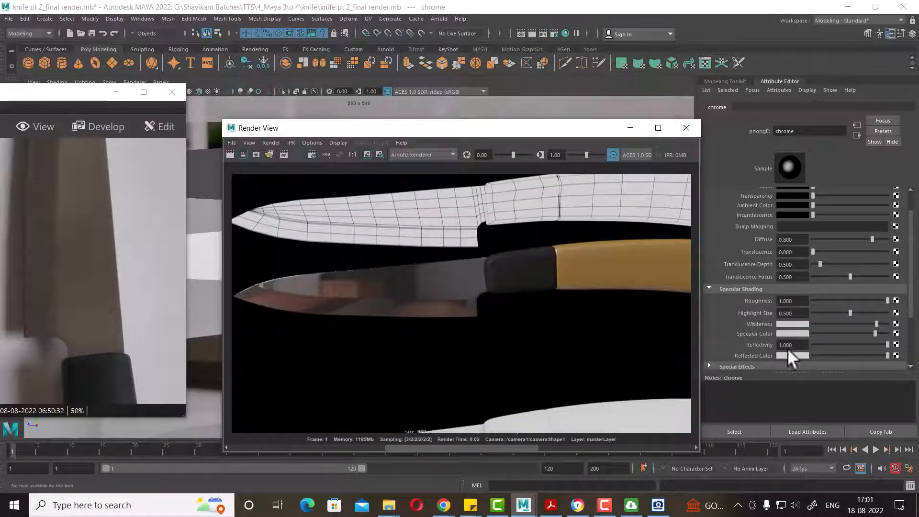
left_click_drag(849, 313, 815, 321)
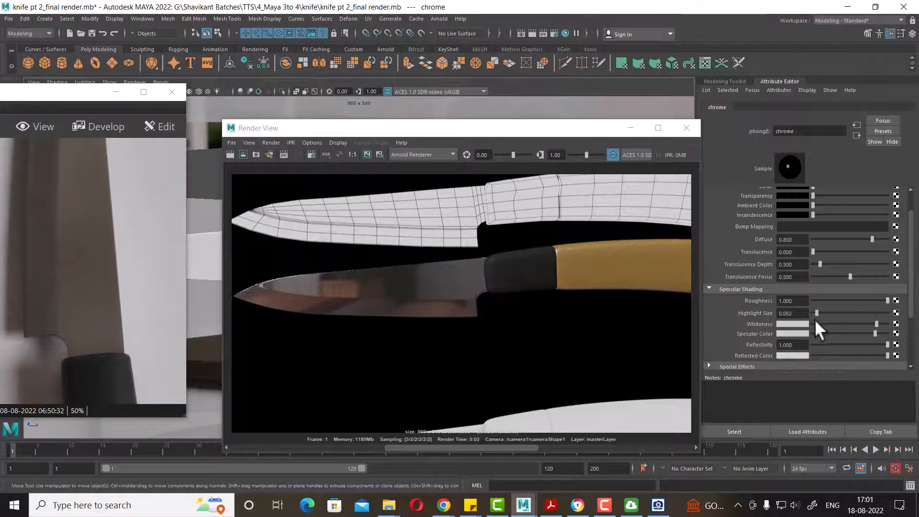
left_click(230, 152)
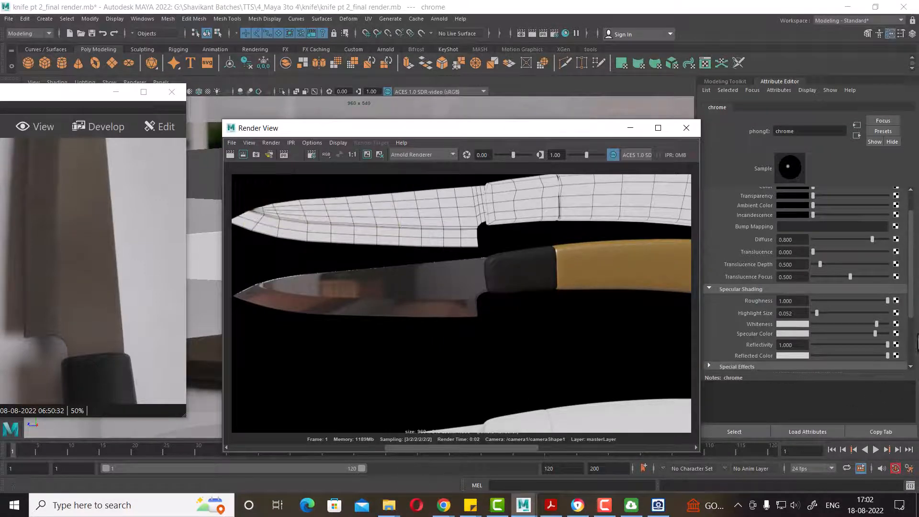
Connect a File texture to the chrome's roughness and start browsing for its image
middle_click_drag(894, 300, 726, 311)
left_click(895, 301)
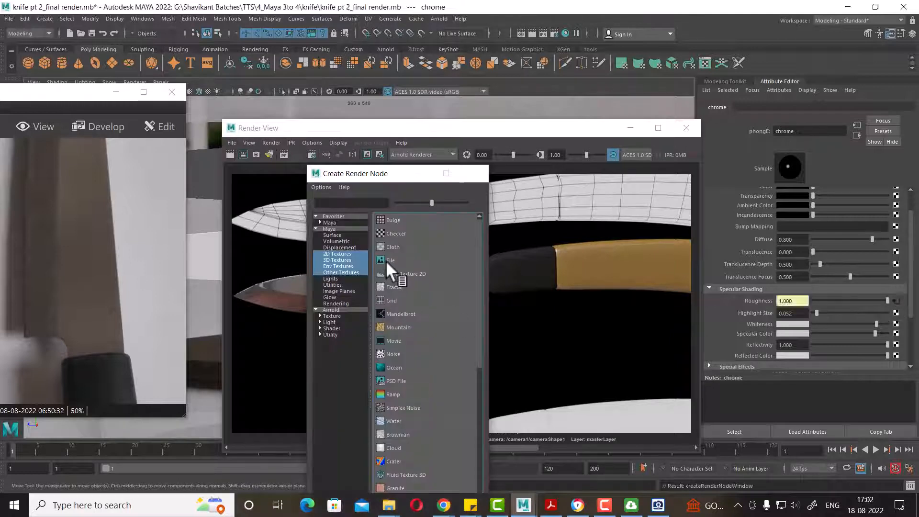
left_click(387, 260)
left_click(898, 239)
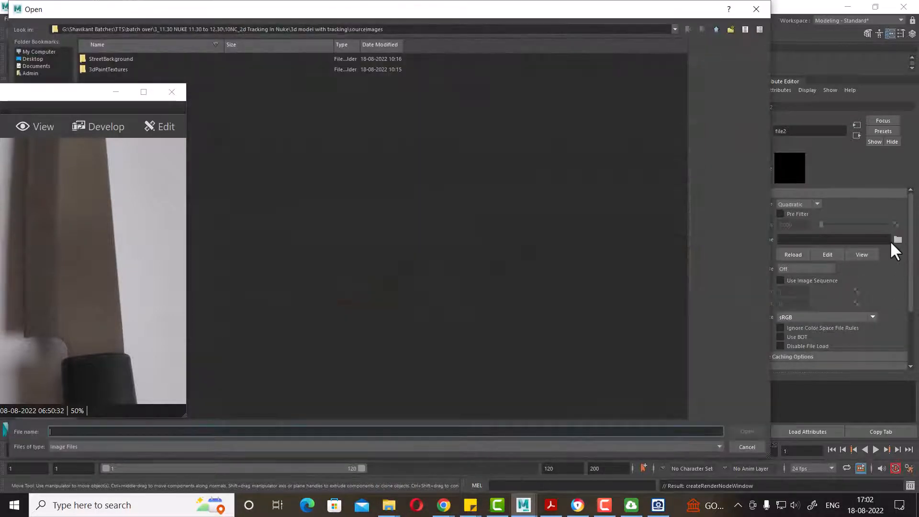
In File Explorer, copy the path of the dirt folder inside the knife project's "texture for shading" folder and return to Maya
mouse_move(388, 510)
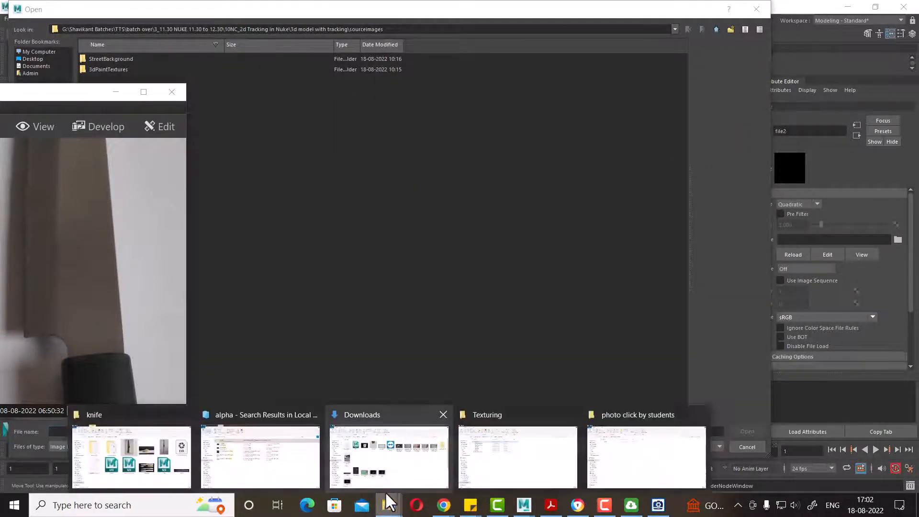
mouse_move(390, 491)
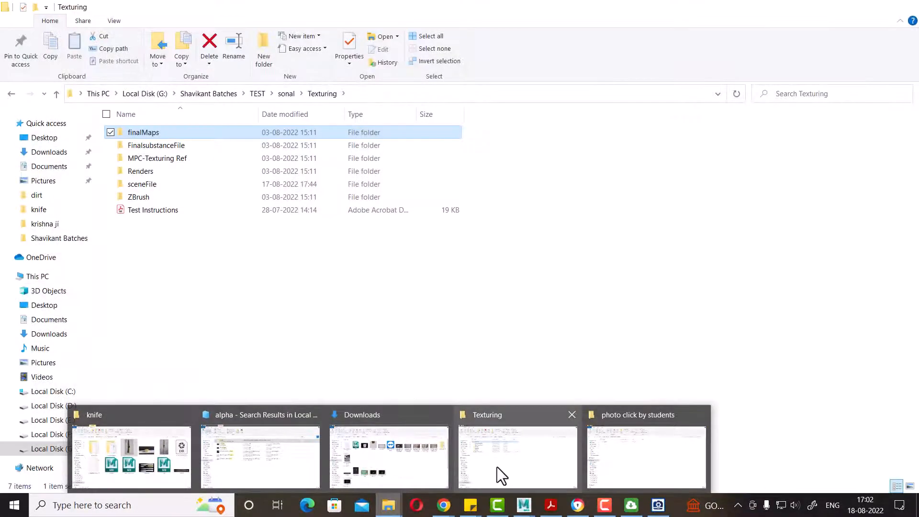
left_click(497, 466)
mouse_move(388, 510)
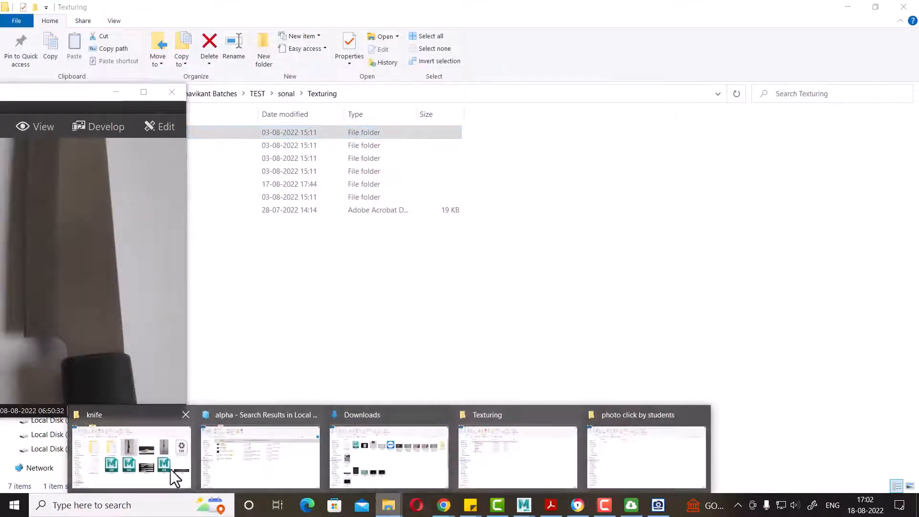
left_click(162, 470)
double_click(314, 201)
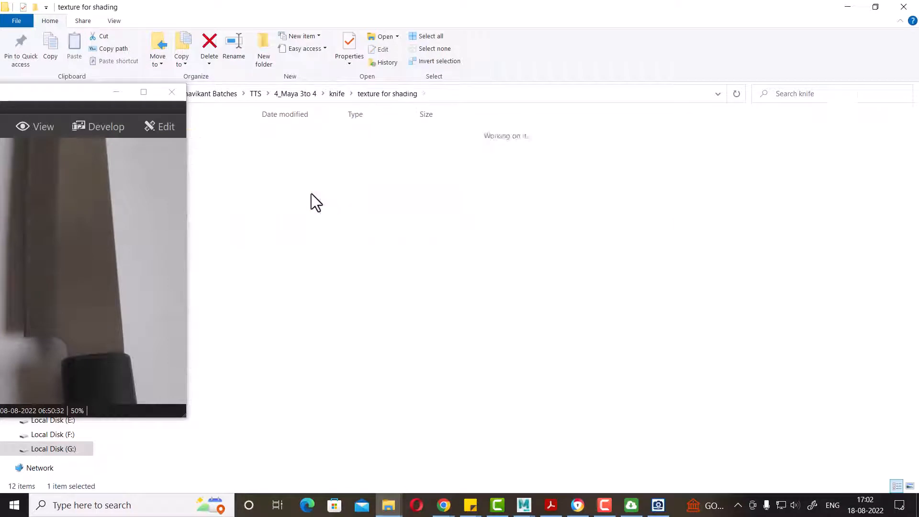
double_click(156, 144)
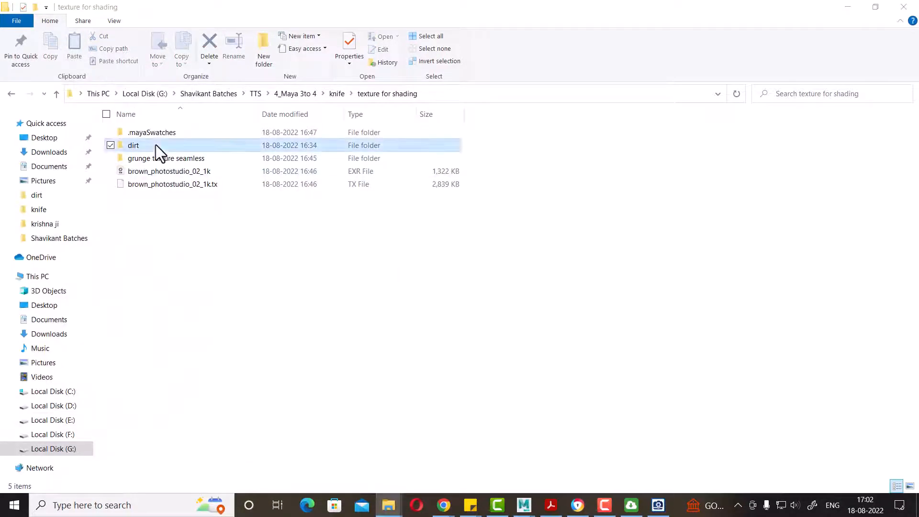
left_click(486, 95)
key("ctrl+c")
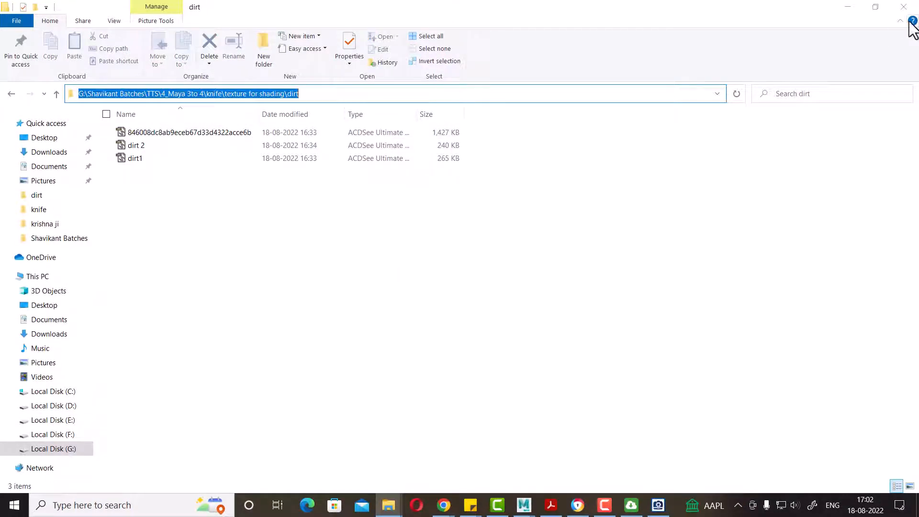
left_click(857, 6)
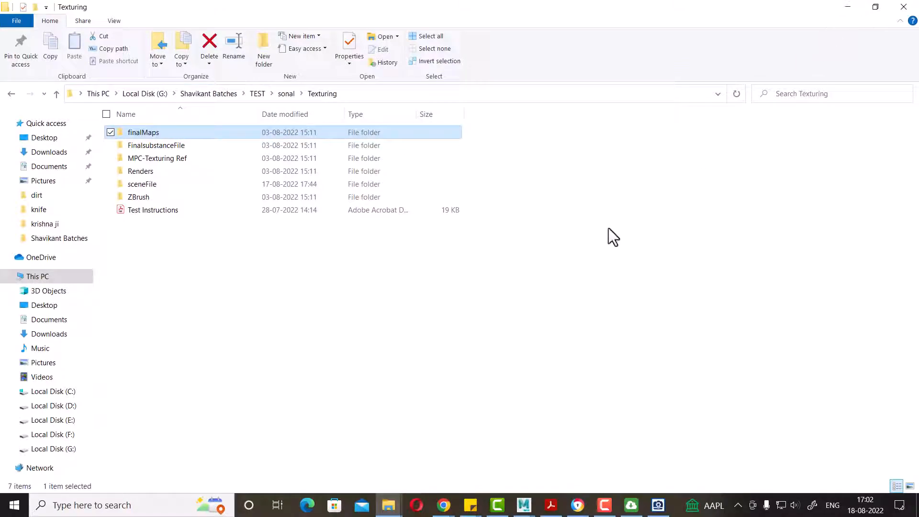
left_click(851, 7)
Load dirt1.jpg from the copied dirt folder path as the roughness texture and render the full frame
left_click(393, 433)
key("ctrl+v")
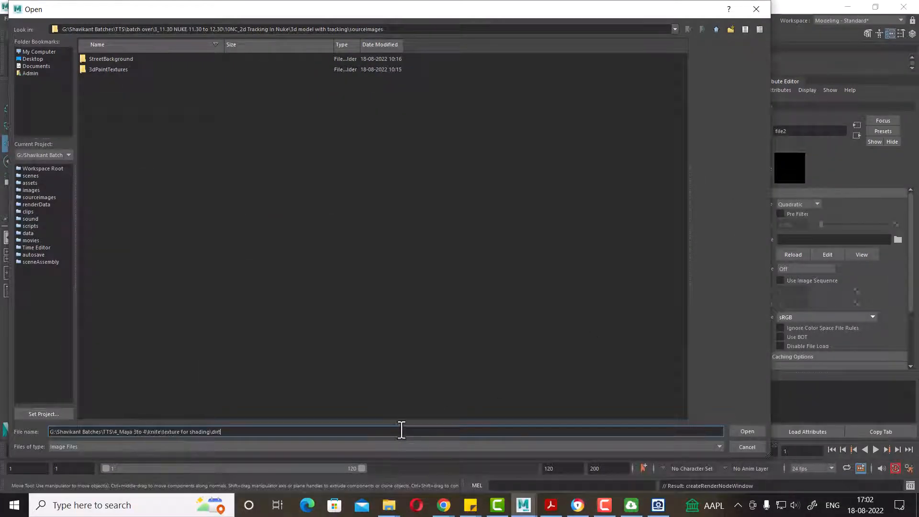
key("Return")
double_click(97, 59)
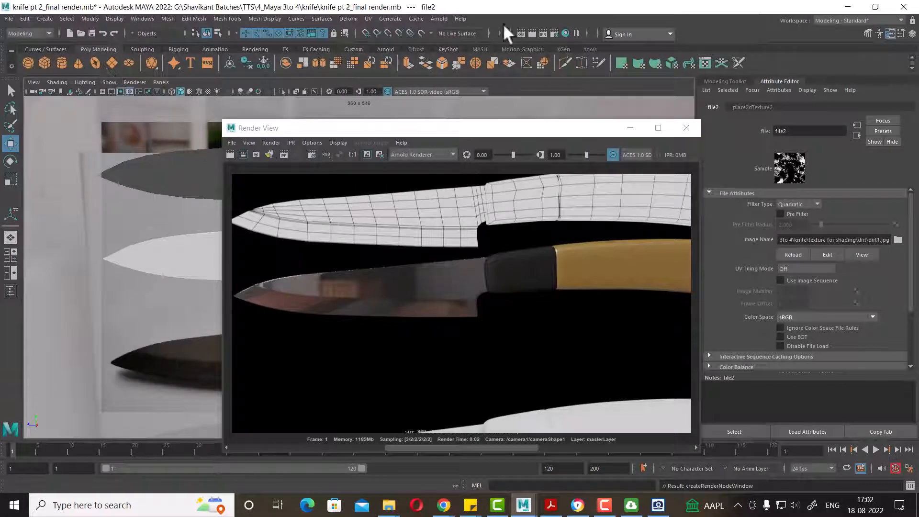
left_click(532, 31)
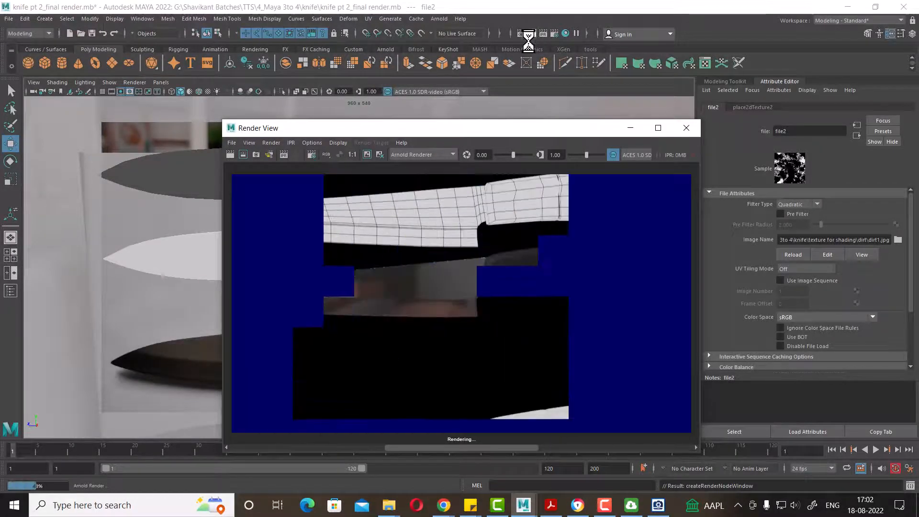
left_click_drag(585, 132, 519, 135)
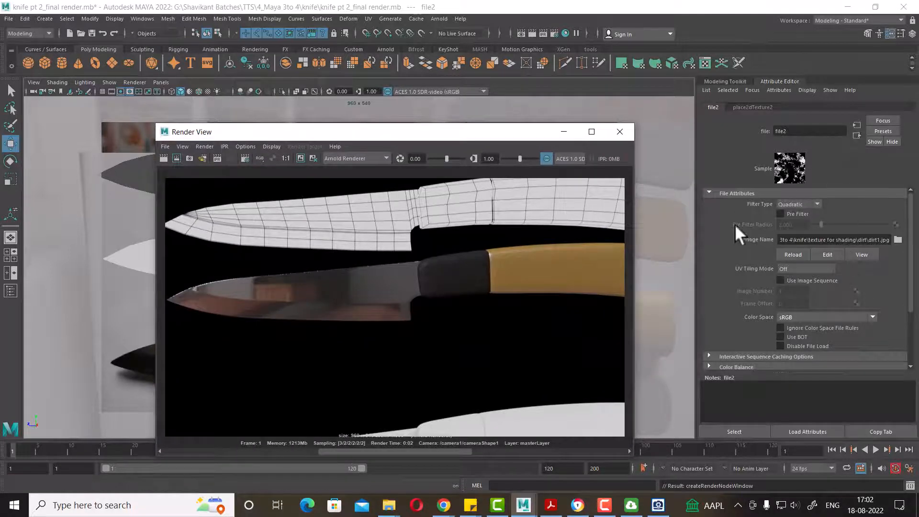
Set the roughness texture's UV repeat to 5 by 5 and re-render a region across the middle of the blade
left_click(856, 136)
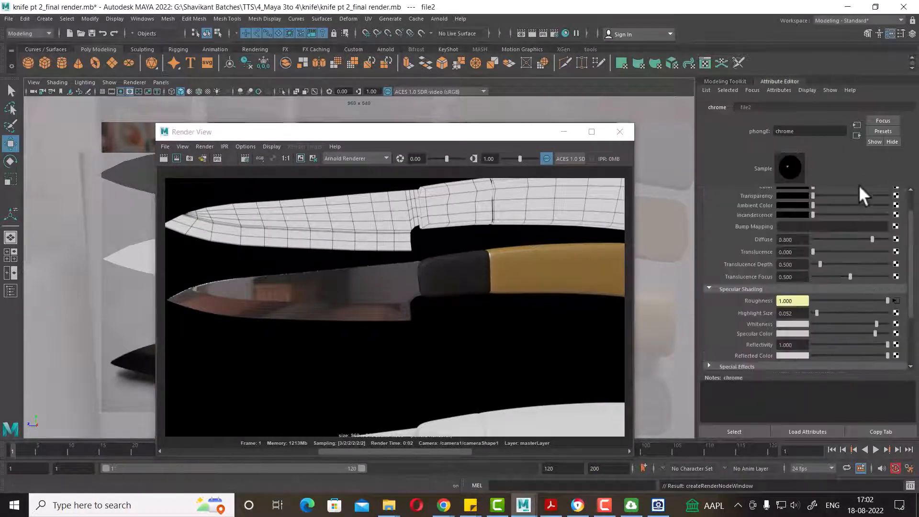
left_click(896, 301)
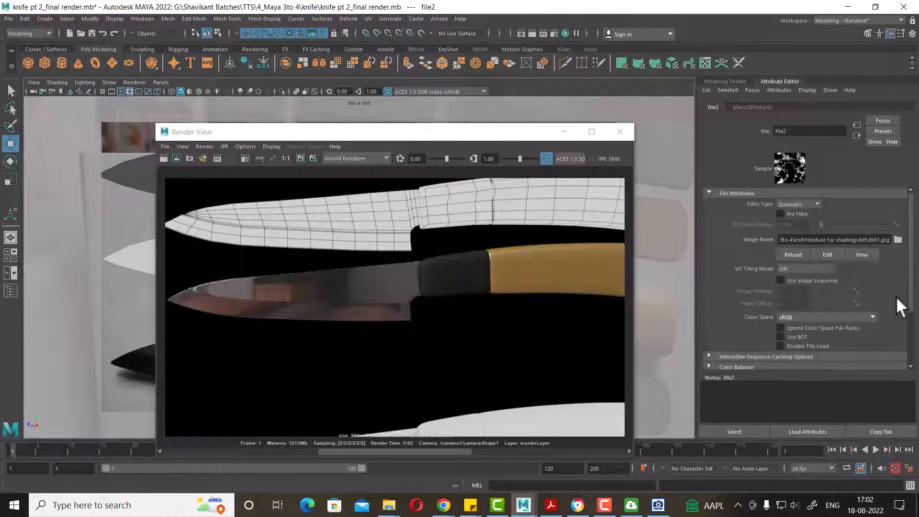
left_click(757, 109)
left_click(787, 284)
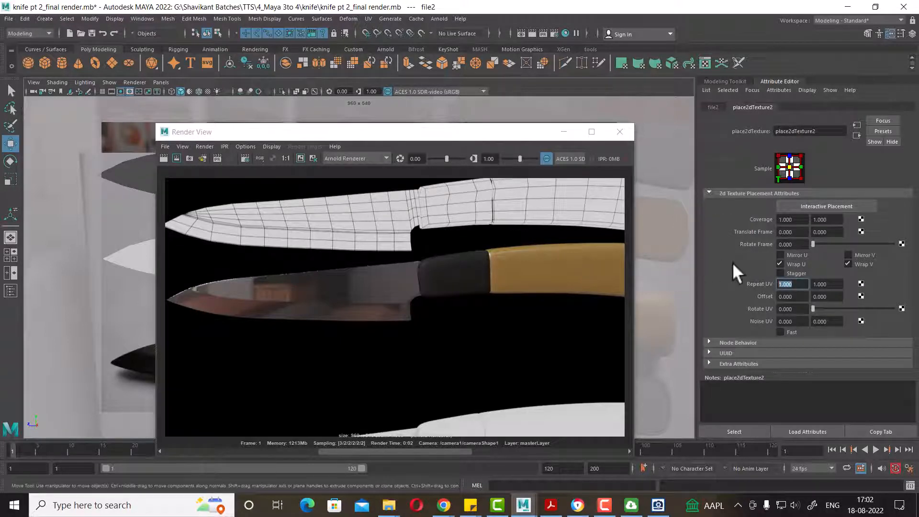
type("5")
key("Tab")
type("5")
key("Return")
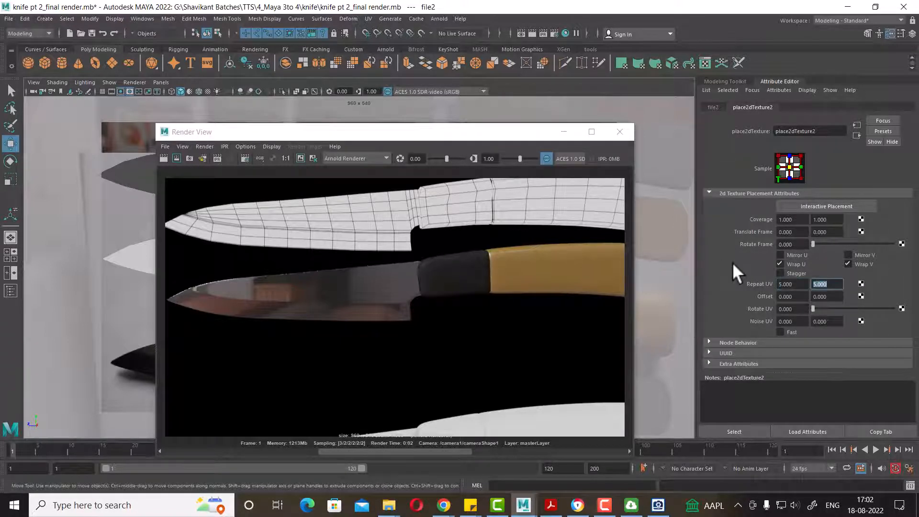
left_click_drag(265, 221, 364, 385)
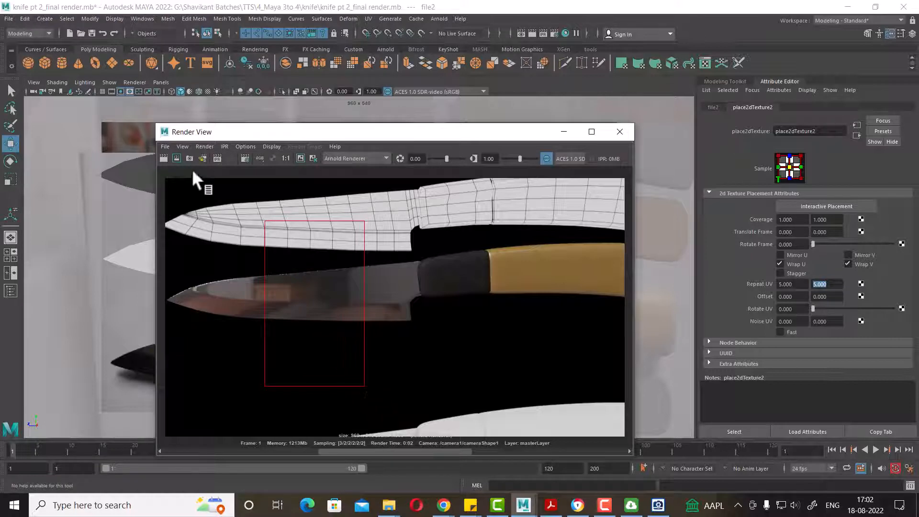
left_click(176, 158)
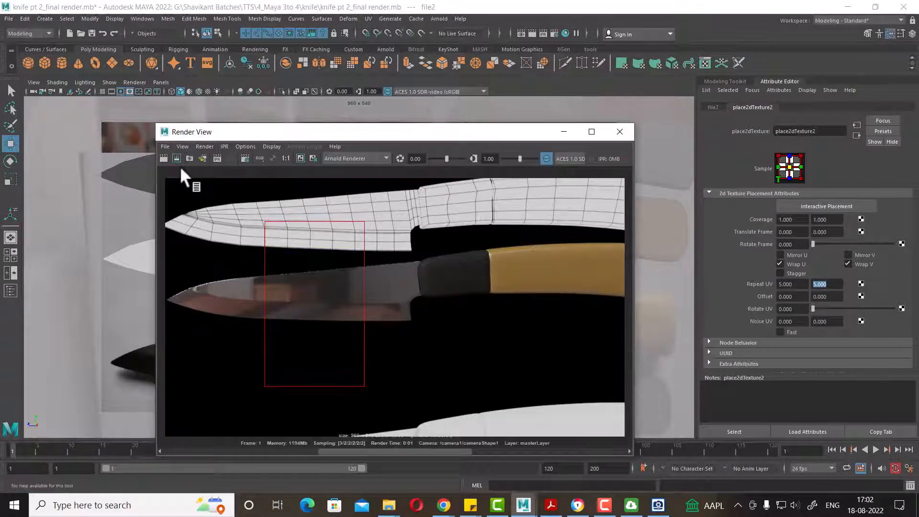
Put away the render and bring up the chrome material's attributes in the Hypershade
left_click(857, 136)
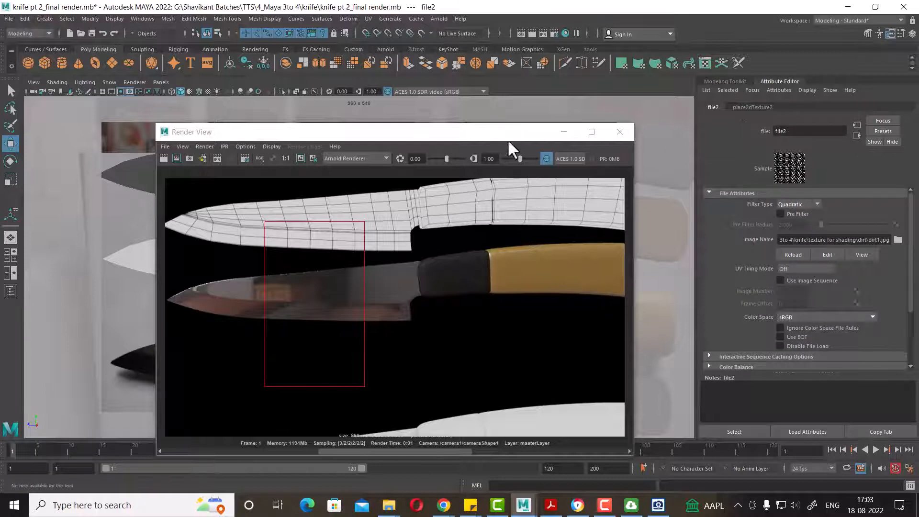
left_click(735, 81)
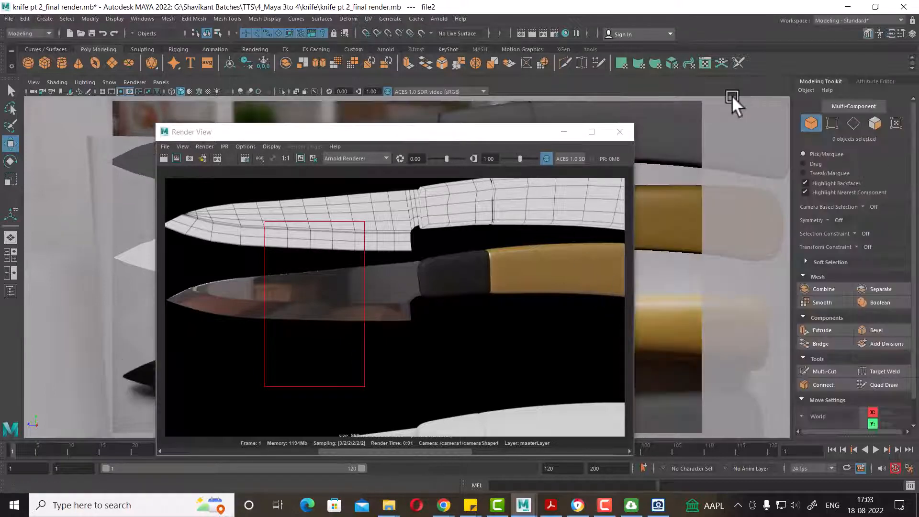
left_click(621, 132)
left_click(565, 33)
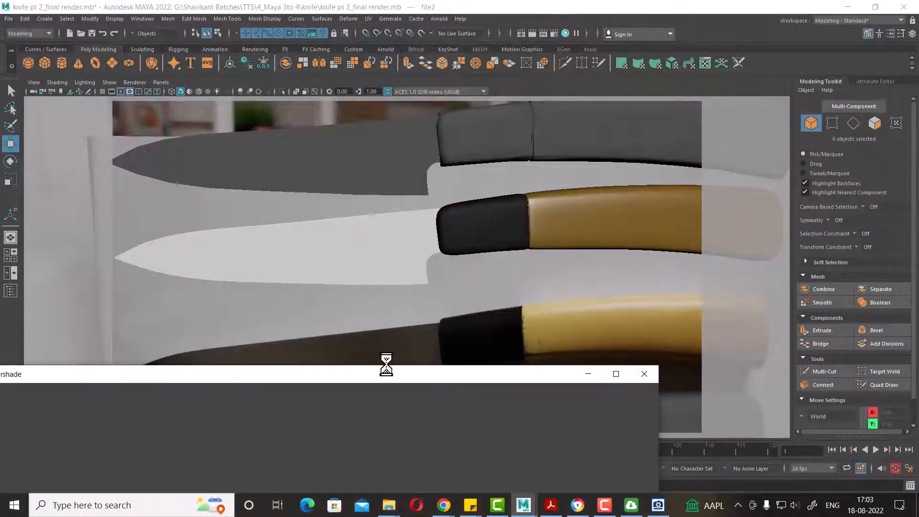
left_click_drag(373, 377, 542, 108)
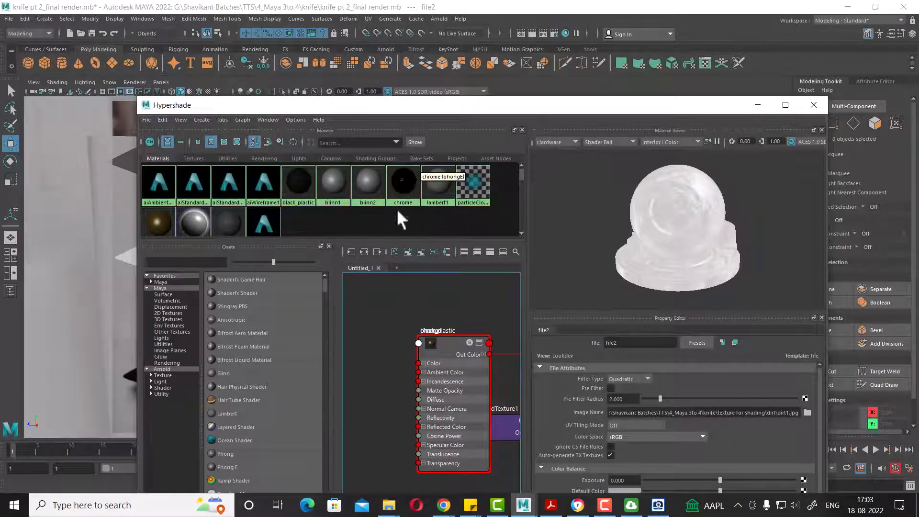
double_click(404, 185)
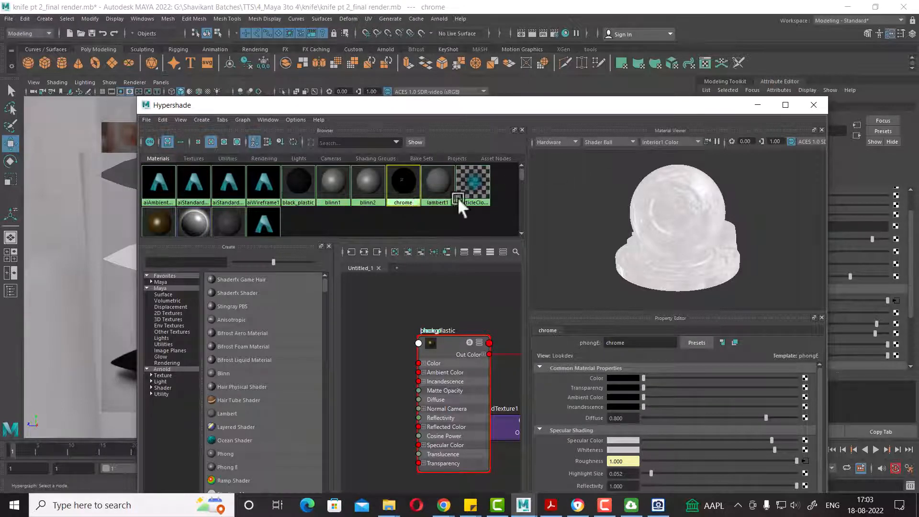
Show the Hypershade material swatches at the largest size in an enlarged browser and examine the chrome swatch
left_click(785, 105)
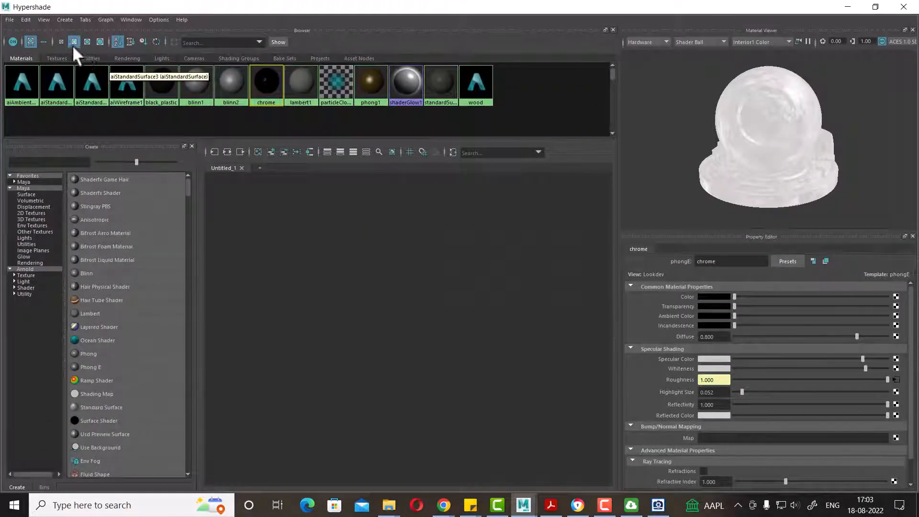
left_click(100, 42)
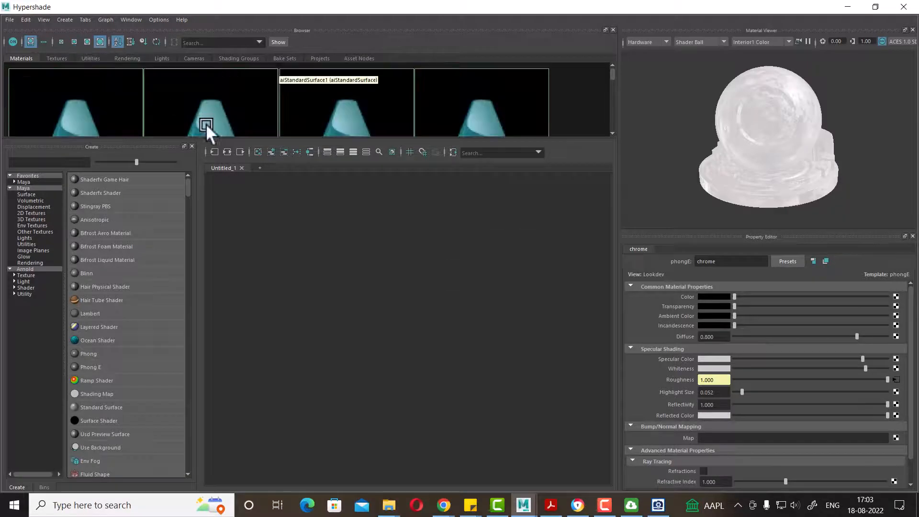
left_click_drag(214, 140, 209, 414)
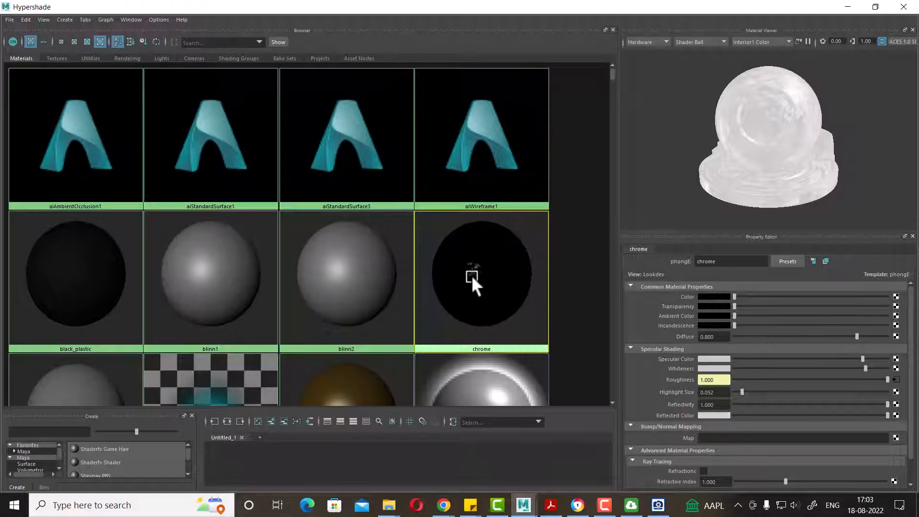
left_click_drag(685, 6, 333, 433)
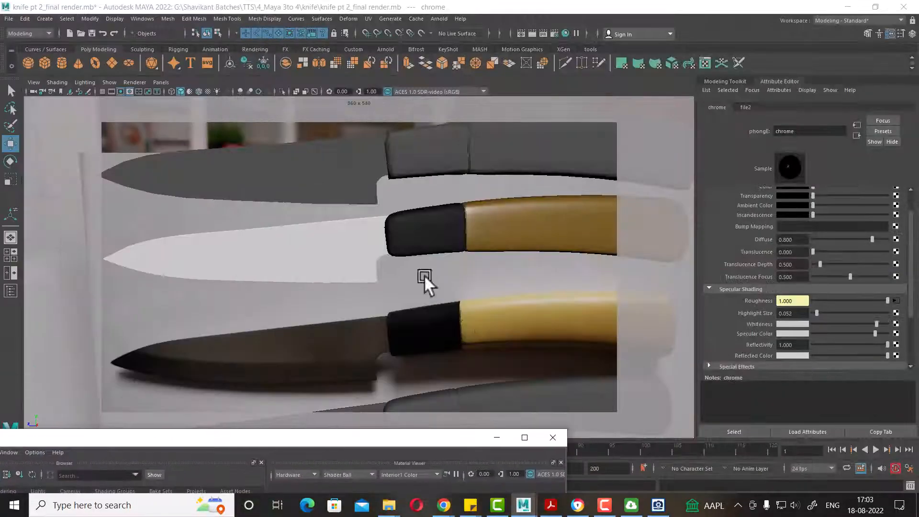
Hide layer1 with the reference photo so the middle knife's blade stands alone against the sky dome
left_click_drag(424, 275, 462, 233, "alt")
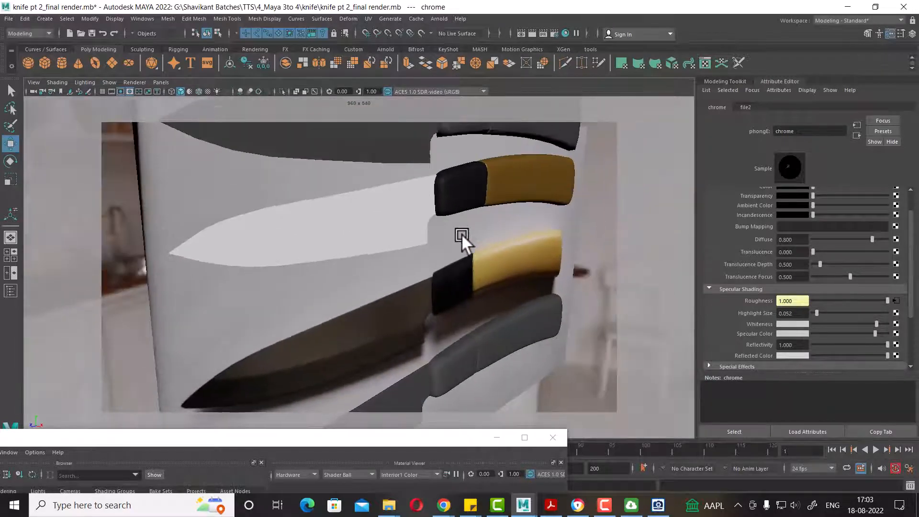
left_click(234, 324)
left_click_drag(268, 311, 245, 281, "alt")
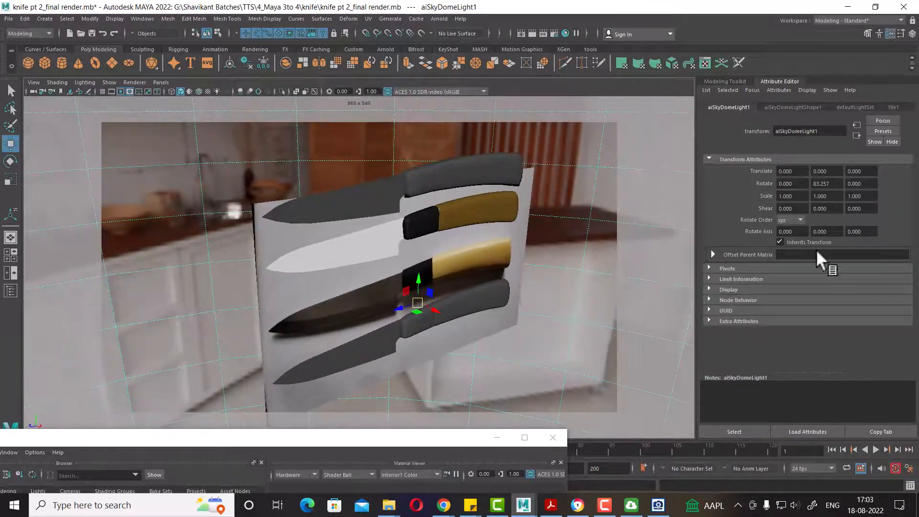
left_click(912, 33)
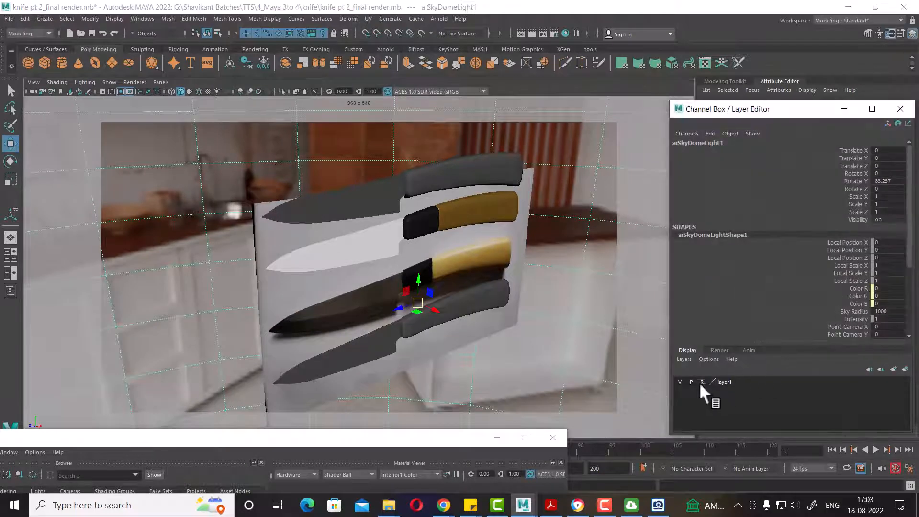
left_click(680, 382)
right_click_drag(404, 260, 447, 316, "alt")
left_click_drag(447, 316, 460, 306, "alt")
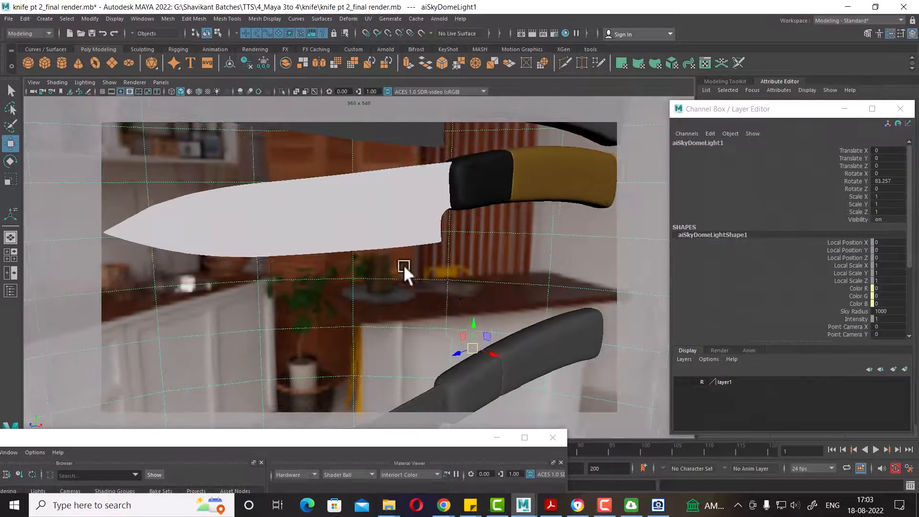
right_click_drag(404, 265, 438, 341, "alt")
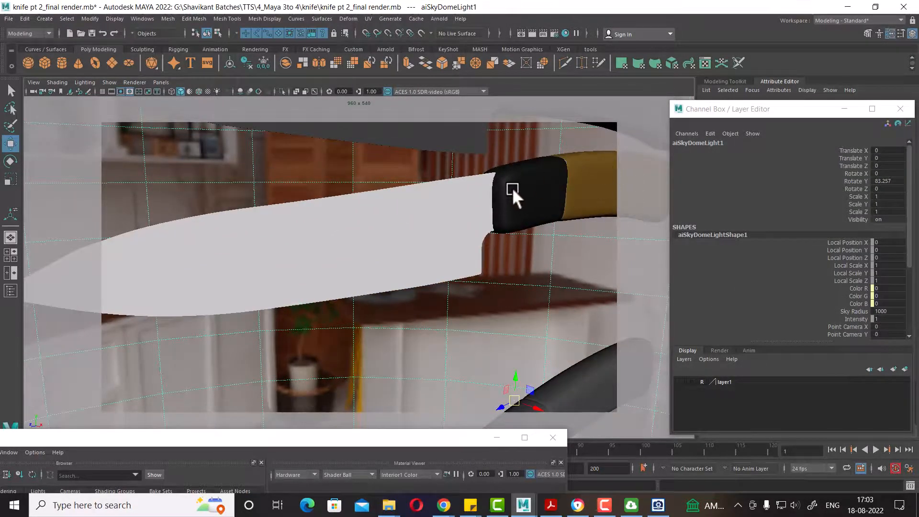
Switch the viewport to textured display with scene lighting and examine how the dirt texture sits on the middle knife's blade
key("4")
key("6")
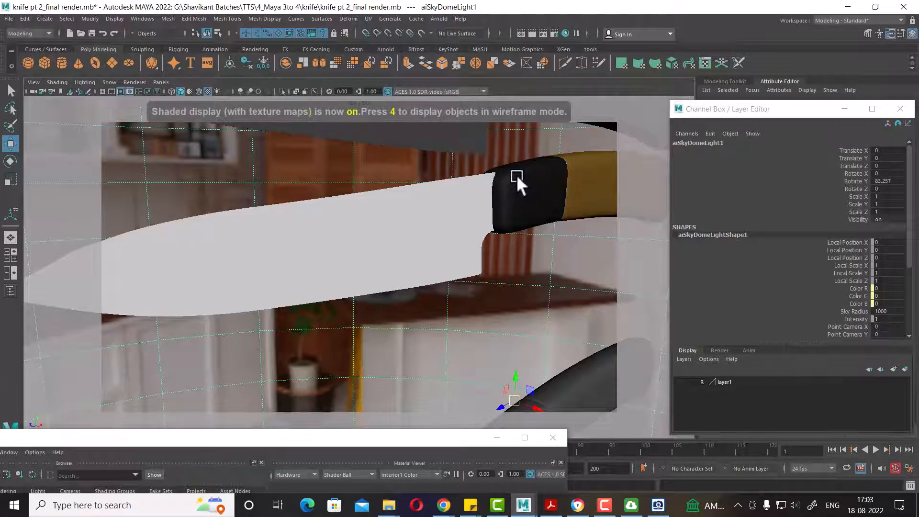
left_click(429, 241)
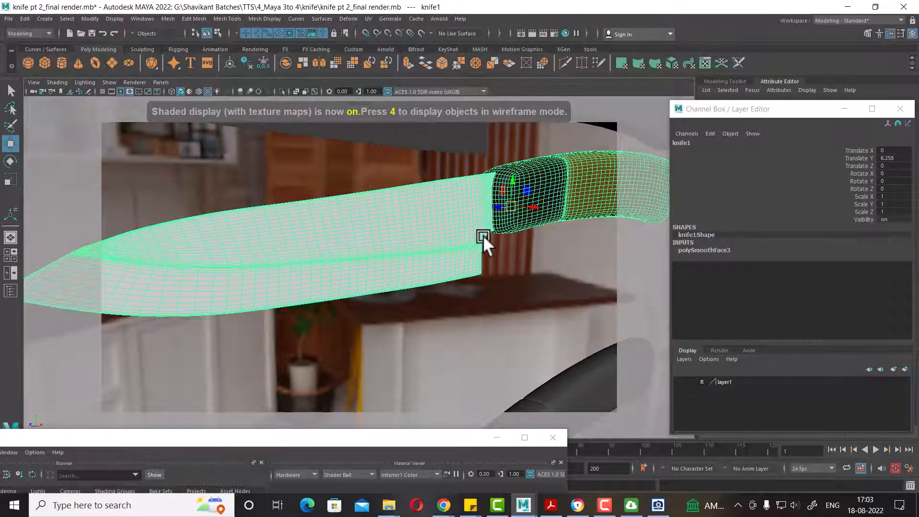
key("7")
left_click(515, 312)
mouse_move(515, 312)
left_mouse_down("alt")
mouse_move(466, 300)
mouse_move(521, 289)
mouse_move(509, 295)
left_mouse_up("alt")
left_click_drag(436, 265, 386, 287, "alt")
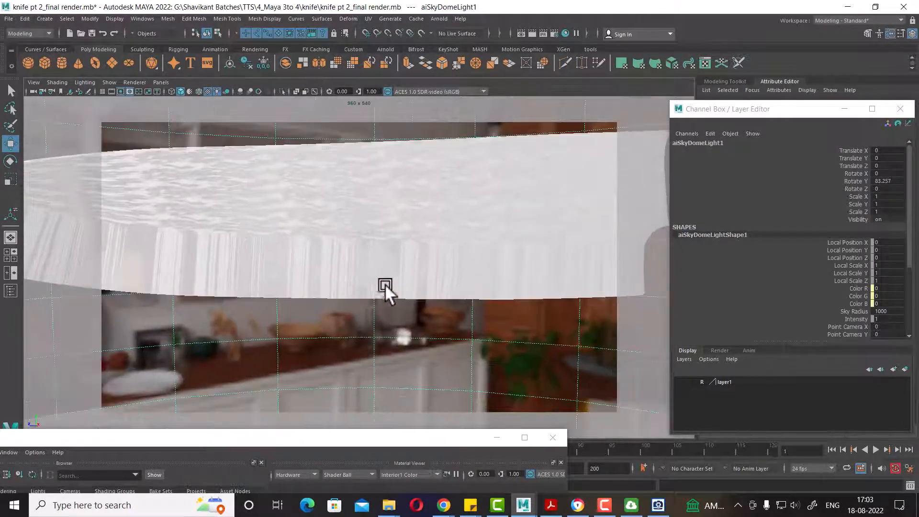
left_click_drag(354, 223, 384, 241, "alt")
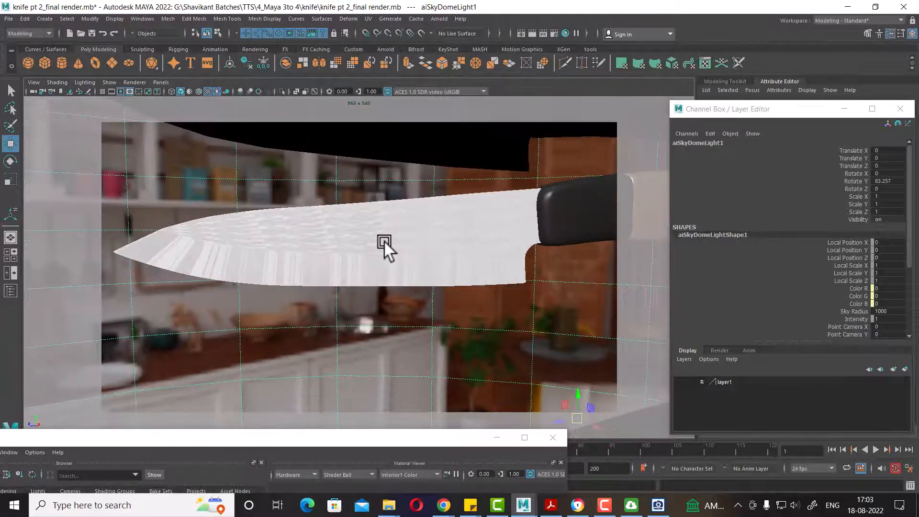
Apply a planar UV projection from the X axis, fitted to the bounding box, to the middle knife
left_click(378, 246)
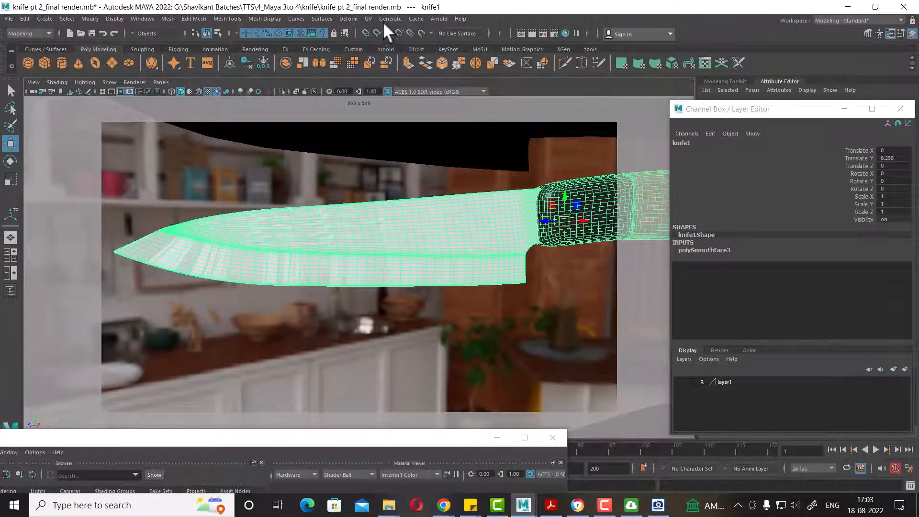
left_click(369, 18)
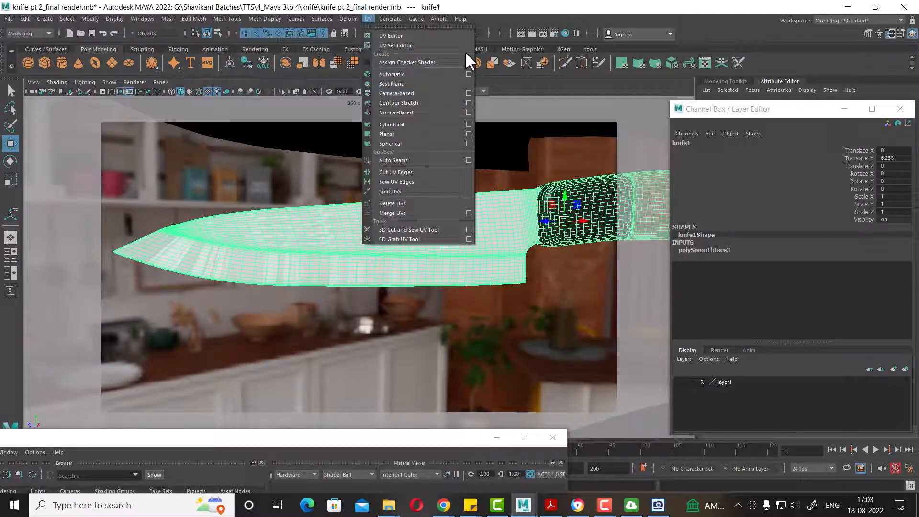
left_click(469, 134)
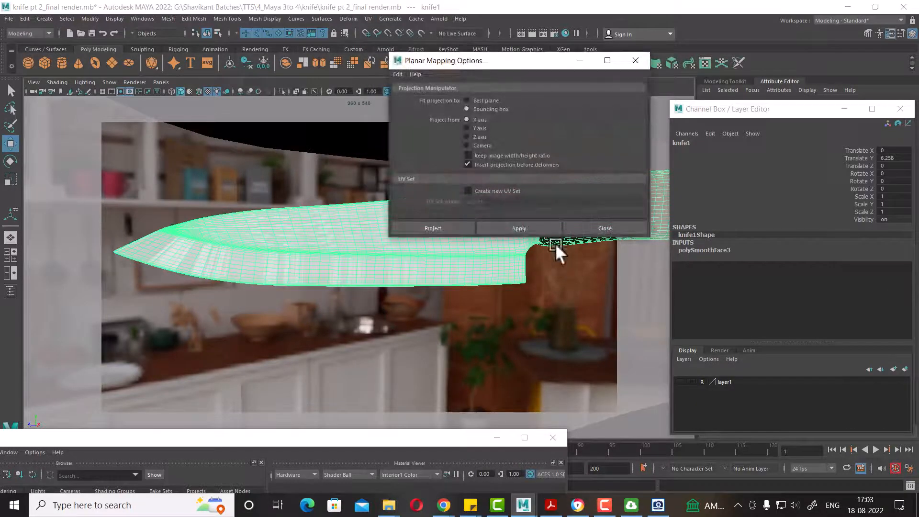
left_click(543, 228)
left_click_drag(541, 65, 730, 71)
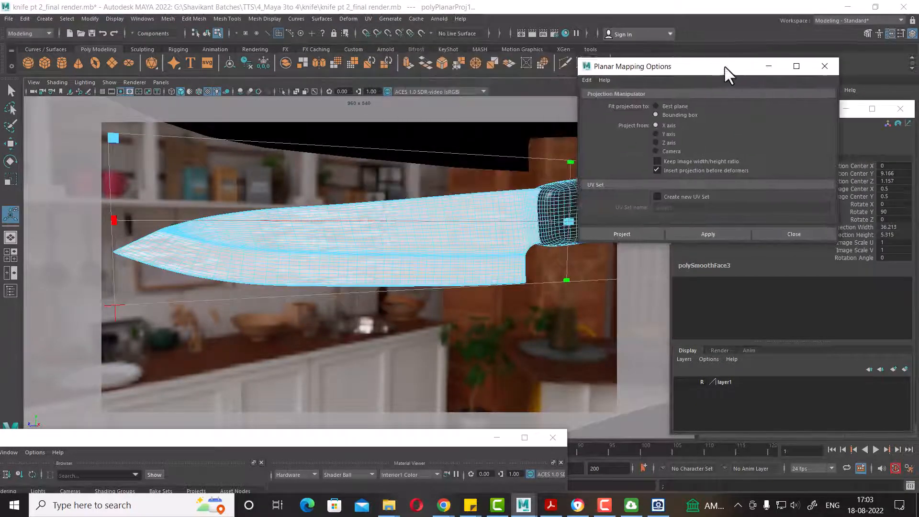
Narrow the knife's planar projection to a width of about 10.8 and return to object mode
right_click_drag(409, 255, 335, 266, "alt")
left_click_drag(142, 243, 448, 240)
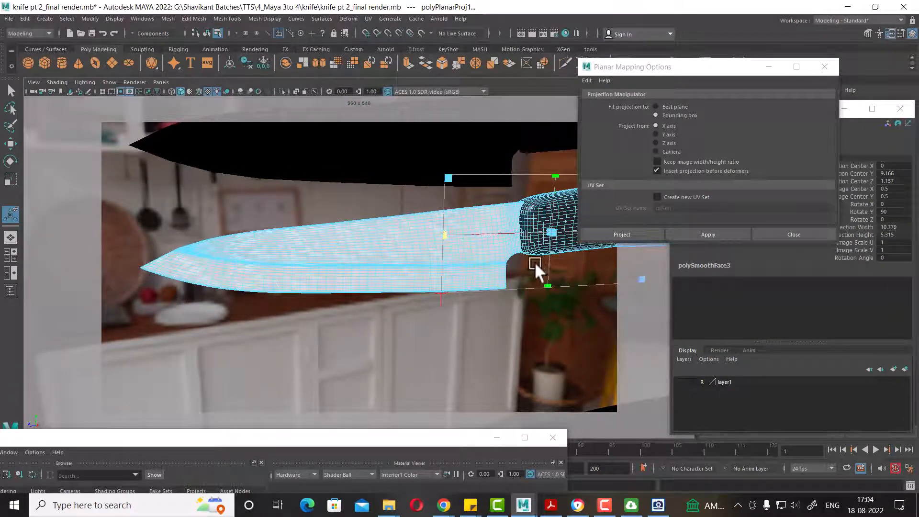
right_click_drag(528, 232, 596, 213)
left_click(546, 320)
Render a close-up of the remapped blade, and close the render and the planar mapping options after checking it
right_click_drag(360, 285, 399, 352, "alt")
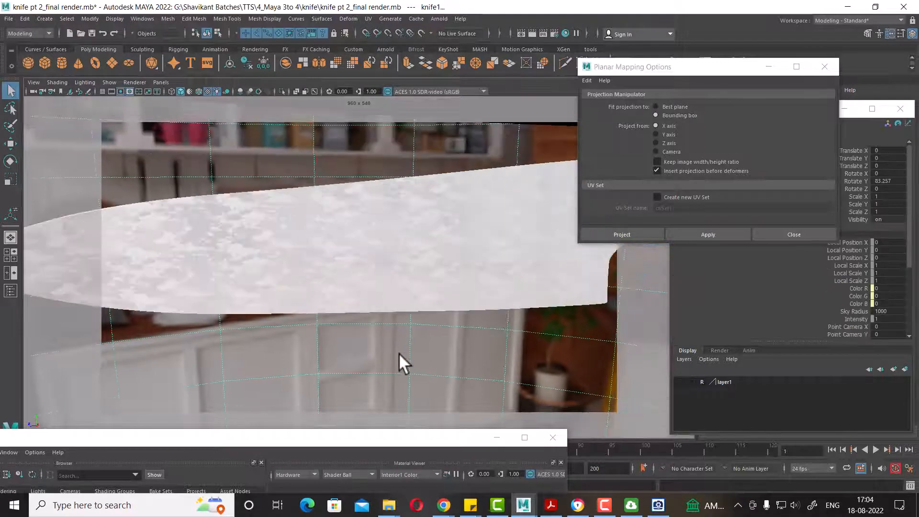
left_click_drag(398, 352, 412, 347, "alt")
left_click(531, 32)
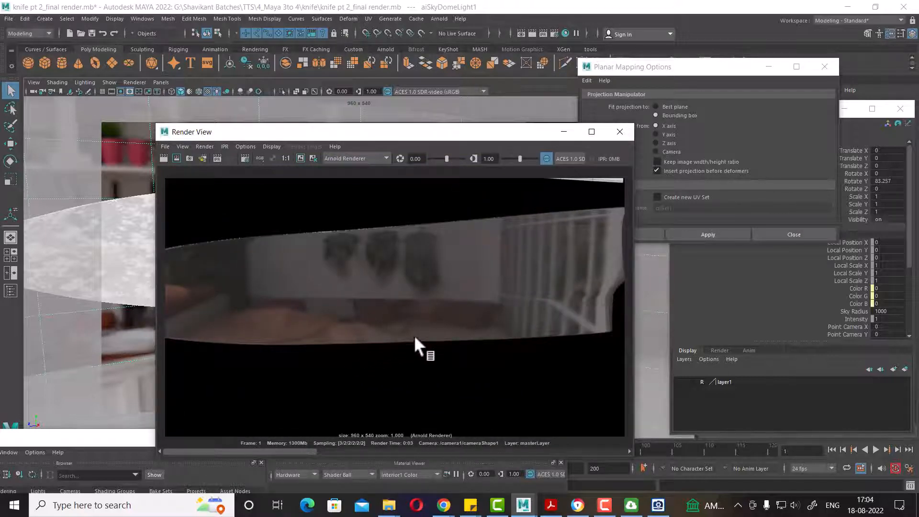
left_click(620, 132)
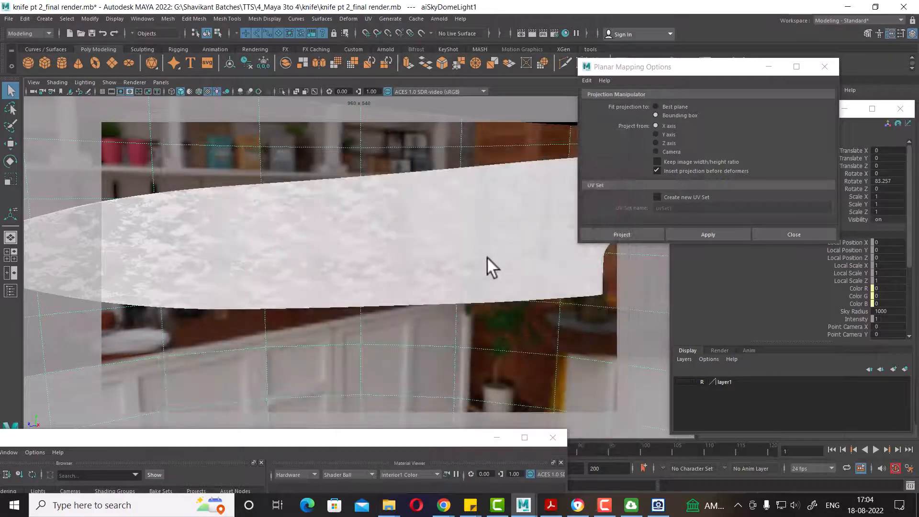
left_click(486, 275)
right_click_drag(506, 235, 507, 467)
left_click(824, 67)
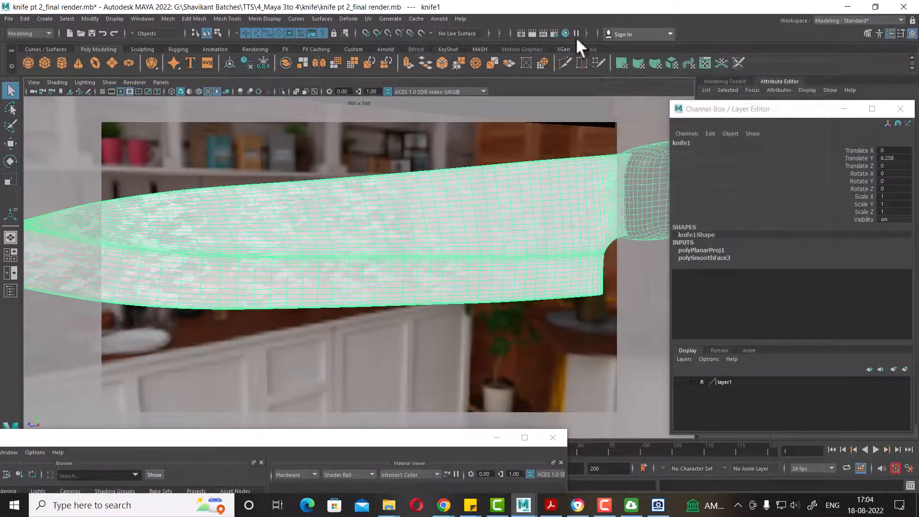
Select the chrome material in the Hypershade and break the texture connection on its roughness
left_click_drag(420, 439, 667, 100)
scroll(332, 301, "down", 3)
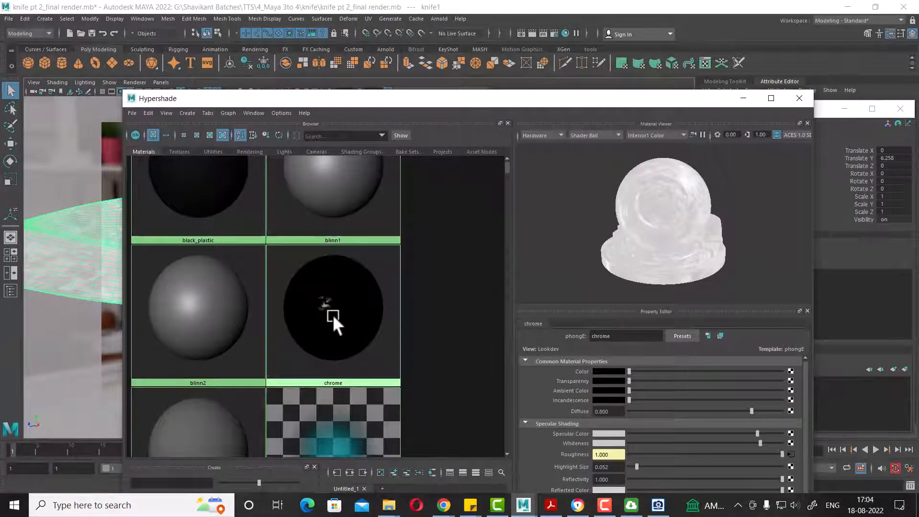
left_click(332, 315)
left_click(743, 100)
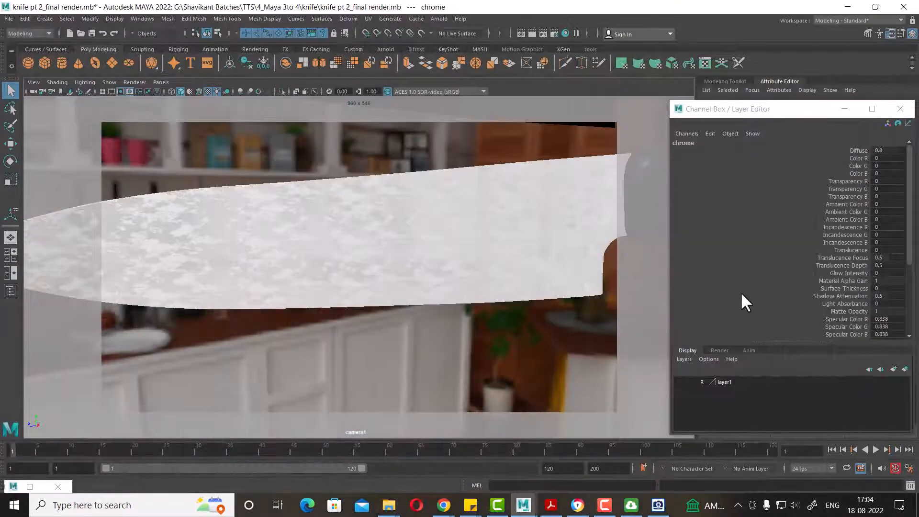
left_click(900, 109)
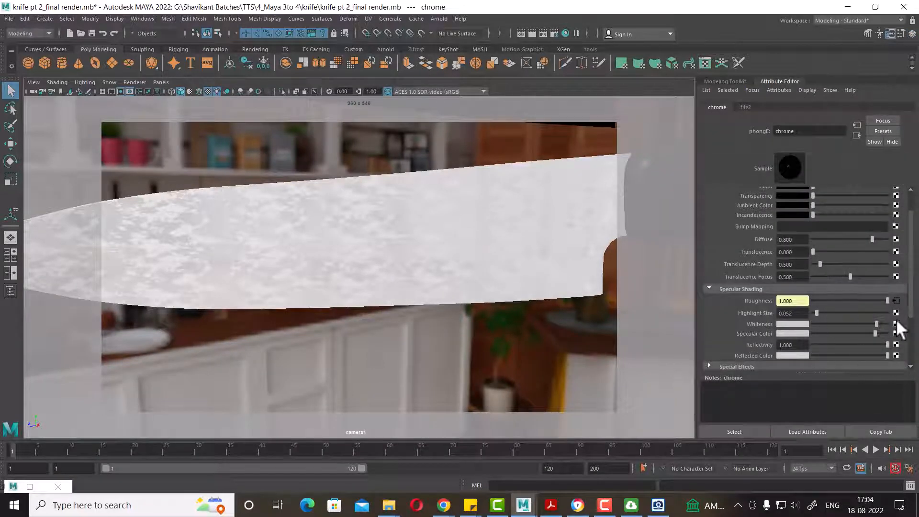
right_click(760, 301)
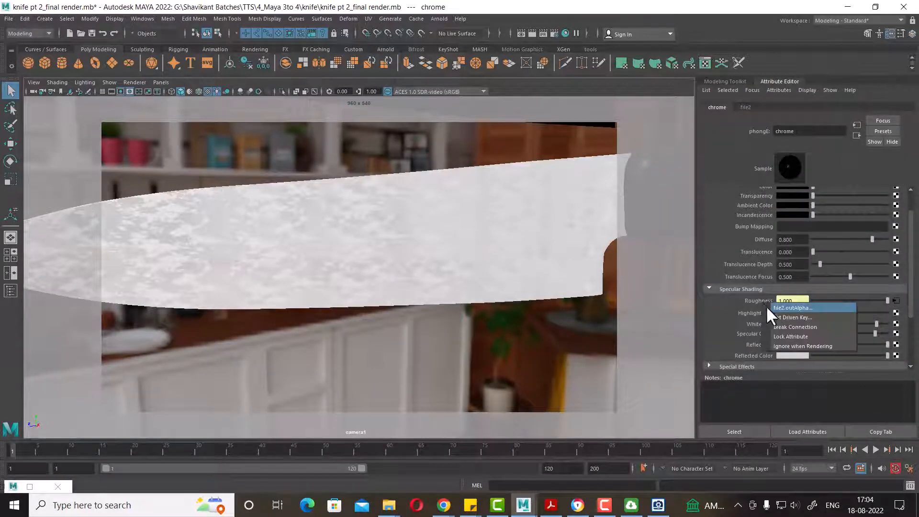
left_click(783, 324)
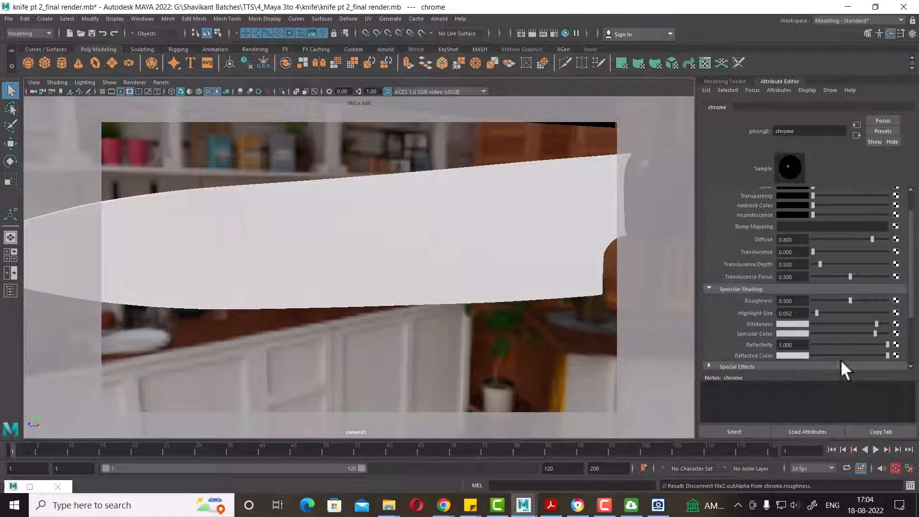
Darken the chrome's reflected color considerably and re-render the blade close-up
left_click_drag(851, 355, 820, 360)
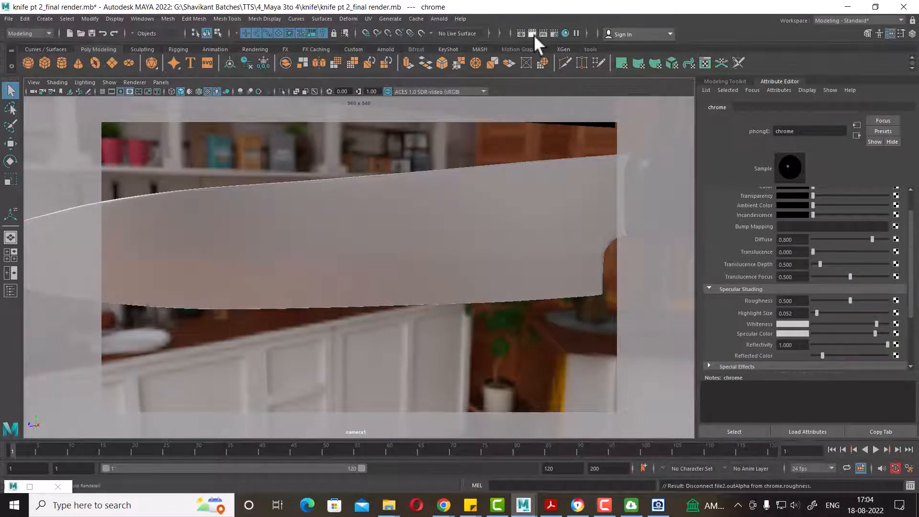
left_click(532, 33)
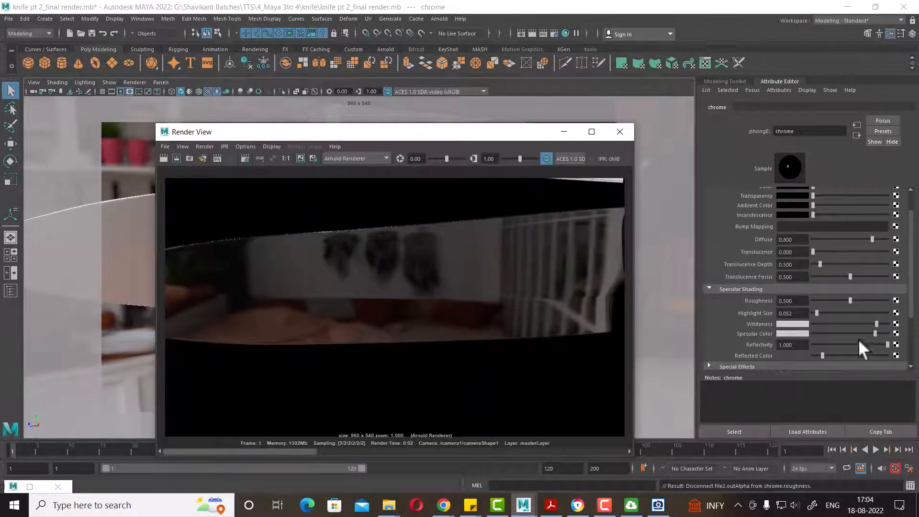
Try a file texture using dirt 2.jpg from the dirt folder on the chrome's reflected color
left_click(896, 355)
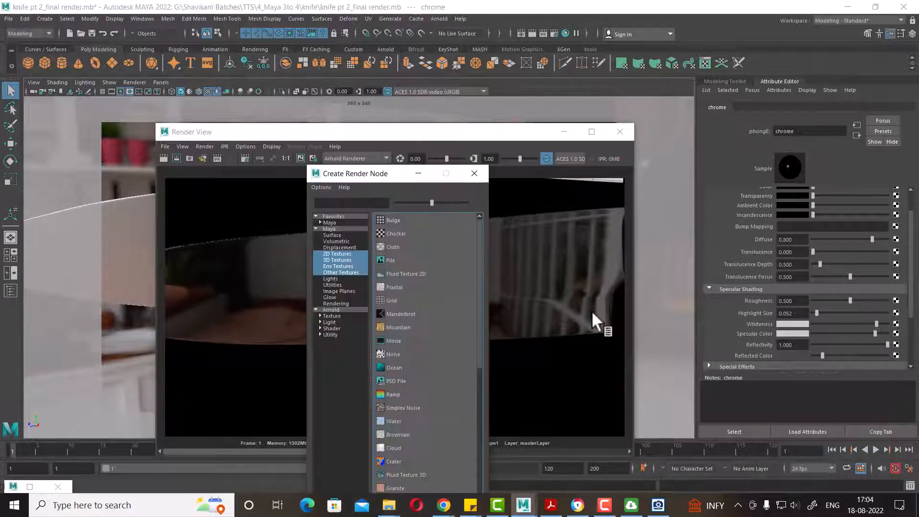
left_click(391, 260)
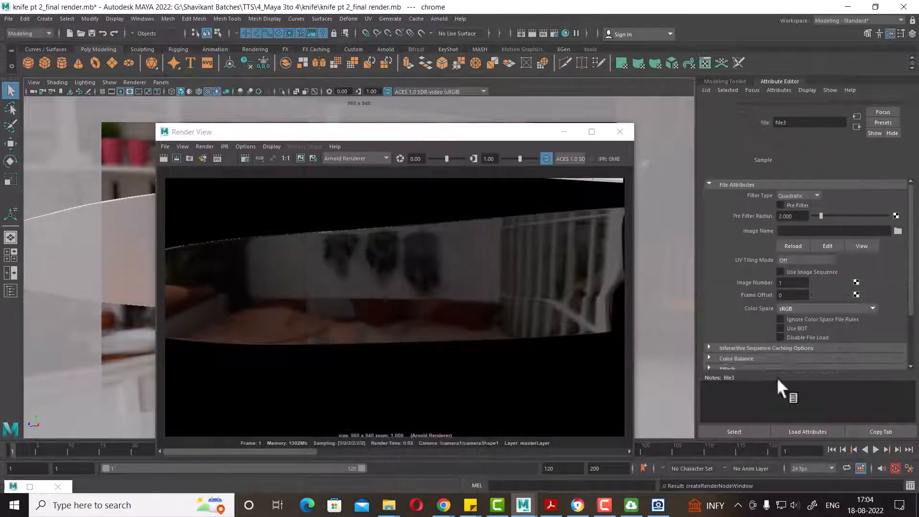
left_click(898, 239)
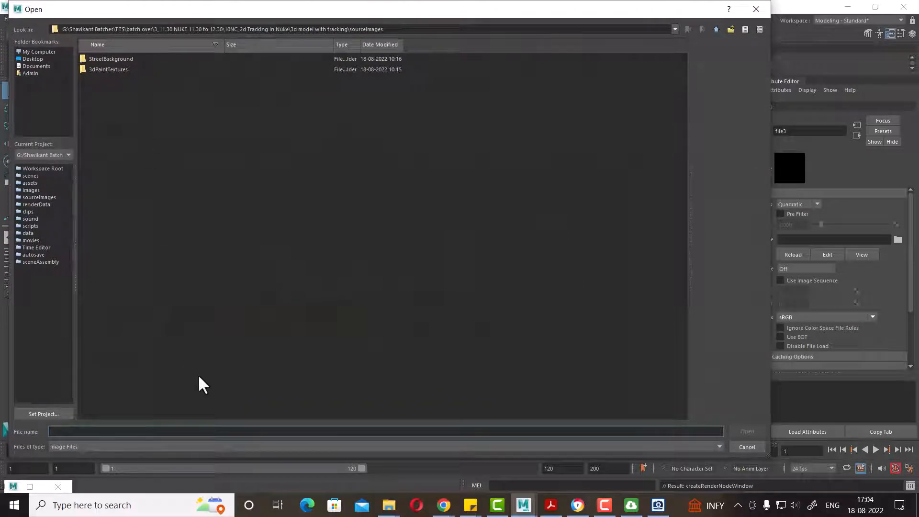
type("G:\\Shavikant Batches\\TTS\\4_Maya 3to 4\\knife\\texture for shading\\dirt")
key("Return")
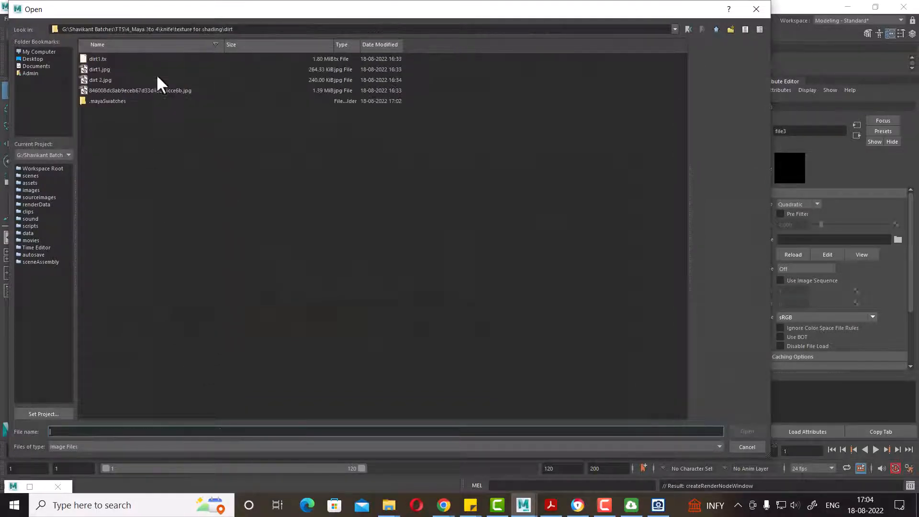
double_click(94, 77)
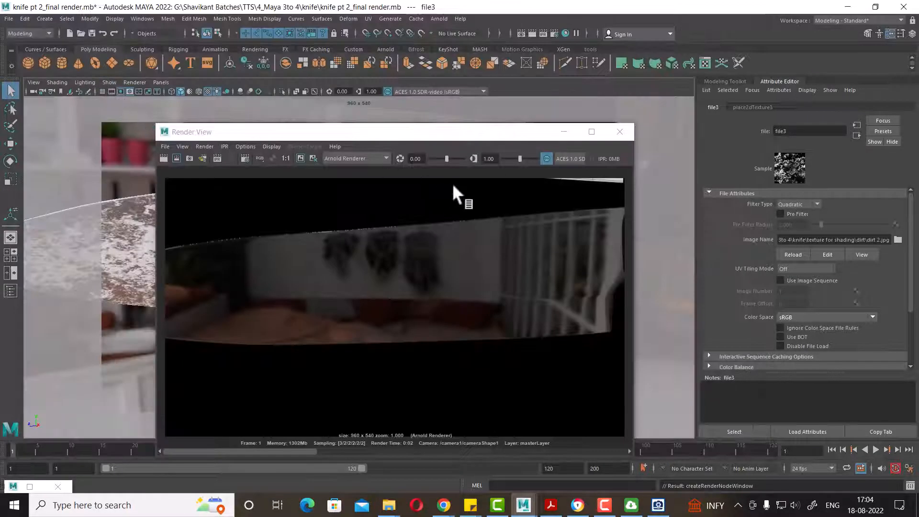
Render the blade close-up and the wider knife view to check the reflected color texture, closing each render
left_click(163, 158)
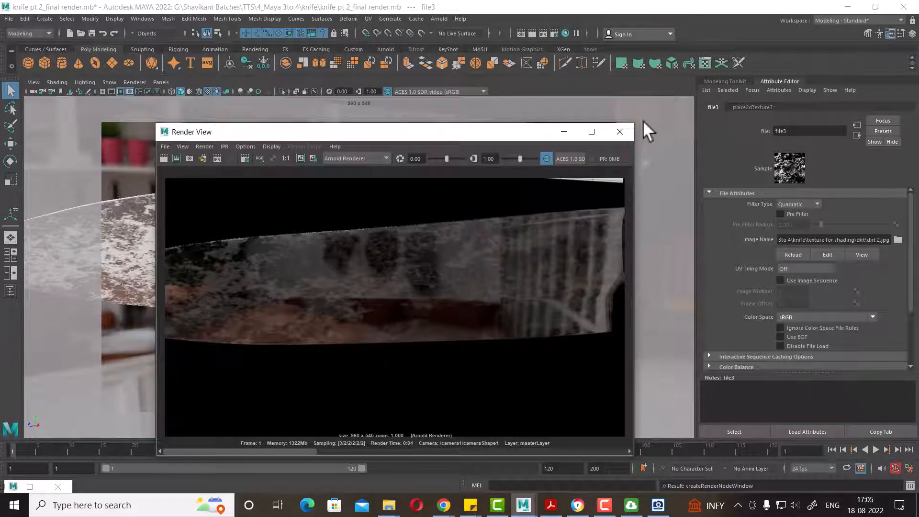
left_click(619, 132)
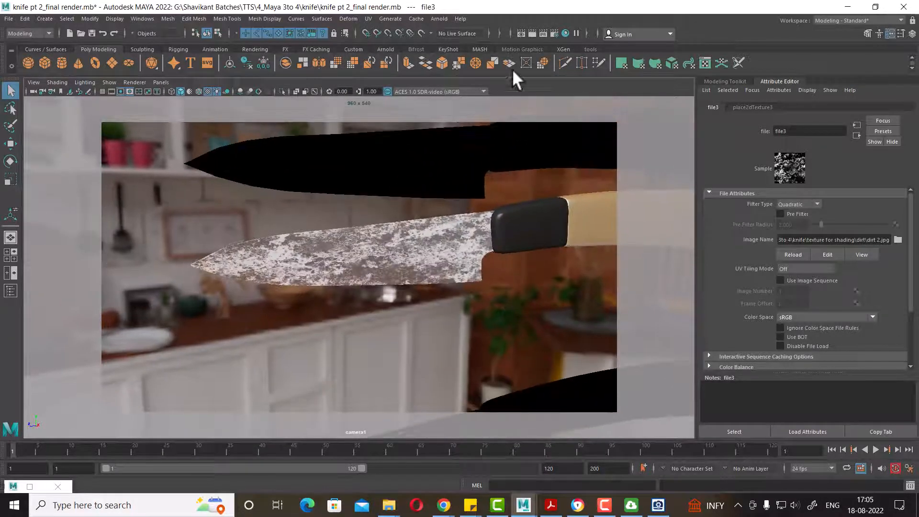
left_click(533, 32)
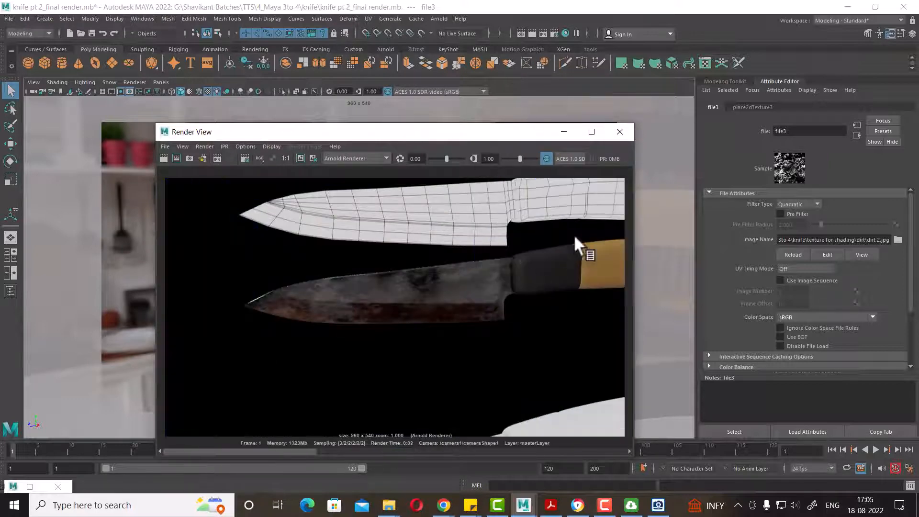
left_click(631, 132)
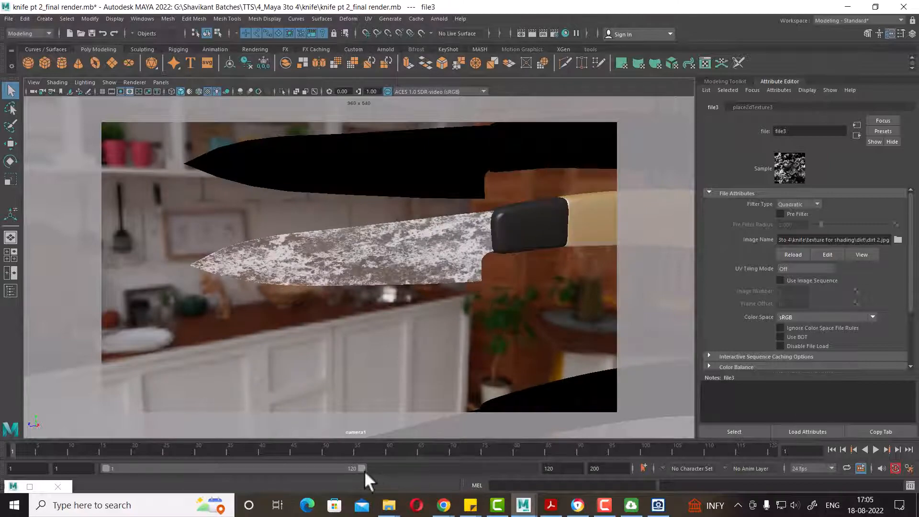
Select the chrome material in the Hypershade and break the texture connection on its reflected color
left_click(28, 484)
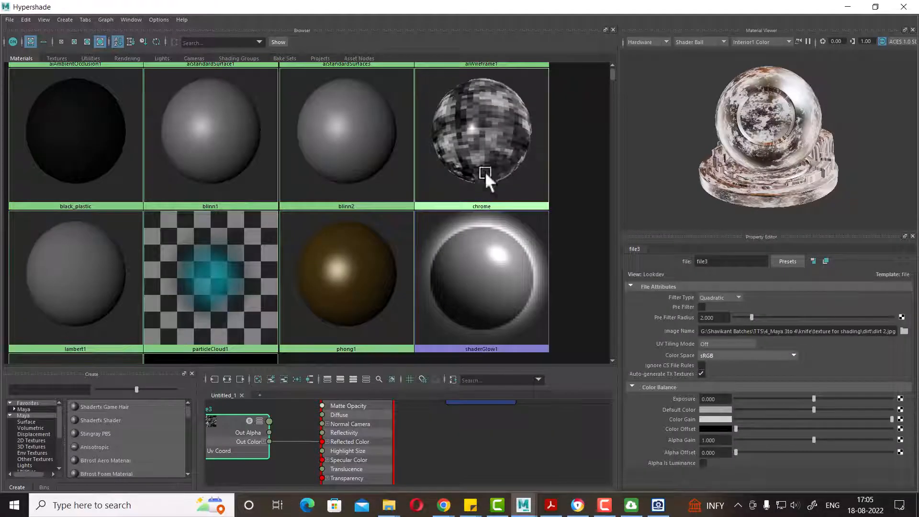
left_click(492, 143)
left_click_drag(555, 8, 308, 55)
right_click(762, 354)
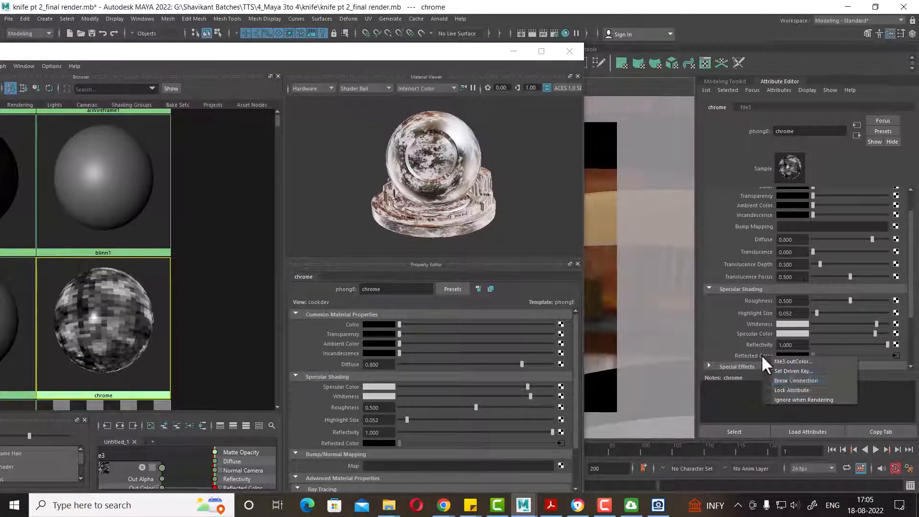
left_click(796, 380)
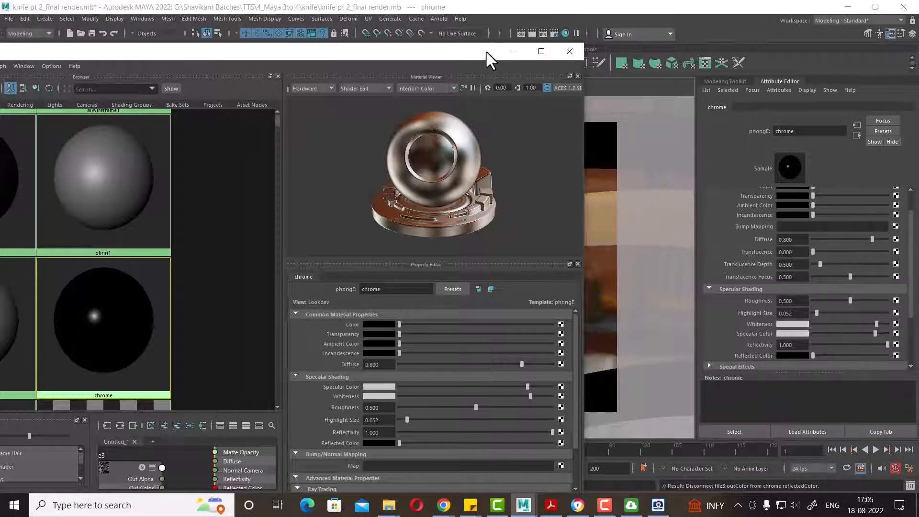
left_click_drag(486, 52, 404, 413)
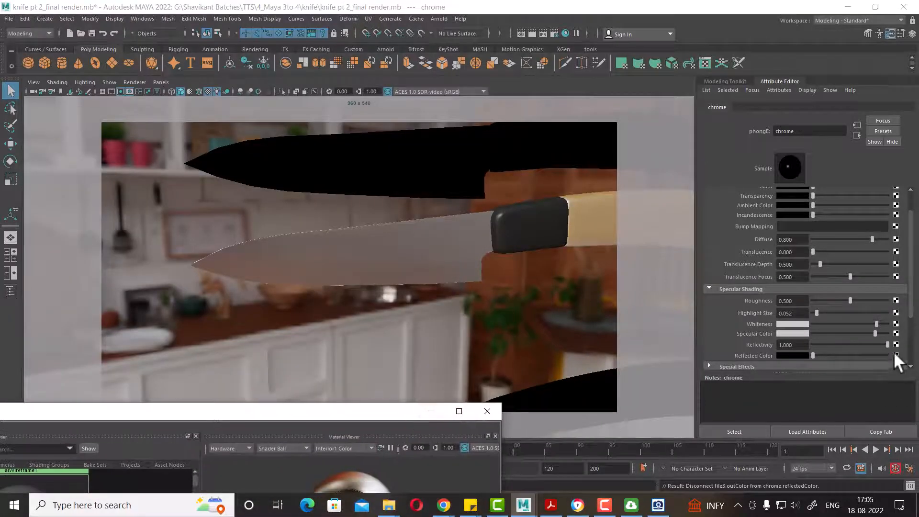
Map the seamless grunge image from the grunge texture seamless folder to the chrome's specular color and test-render the knife
left_click(898, 334)
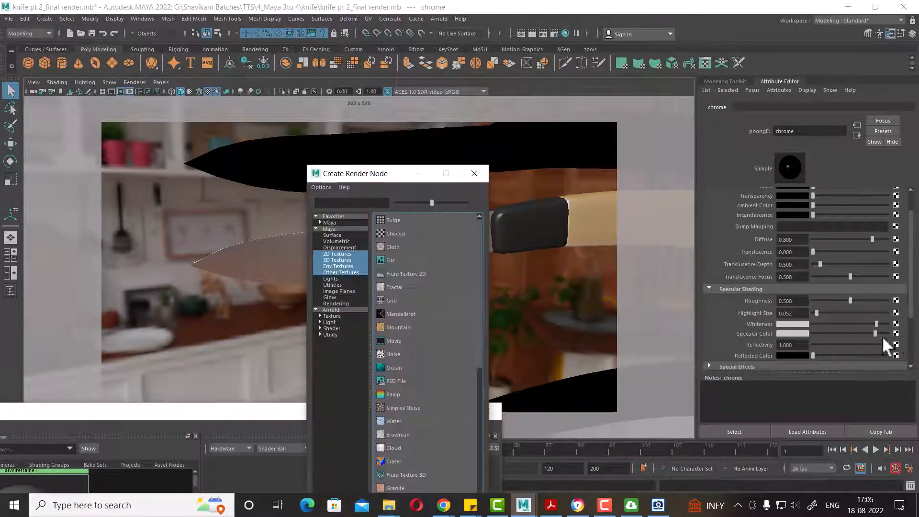
left_click(392, 260)
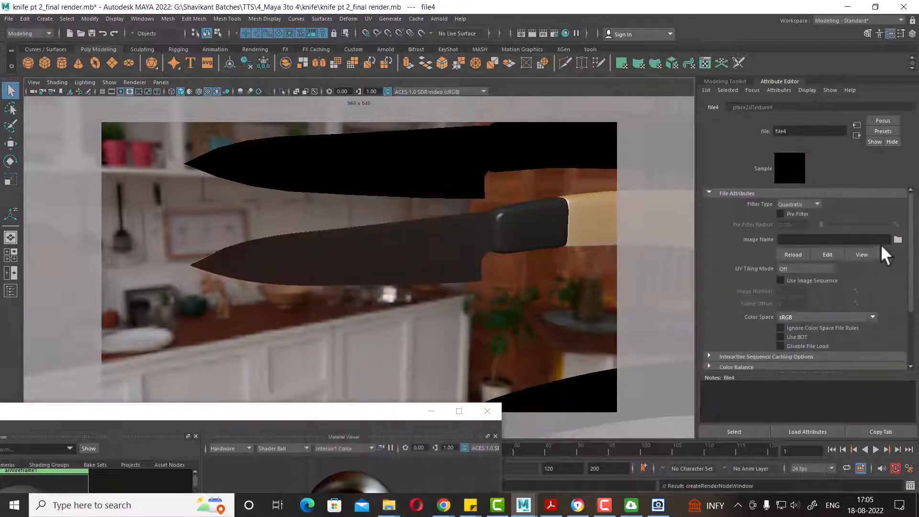
left_click(898, 239)
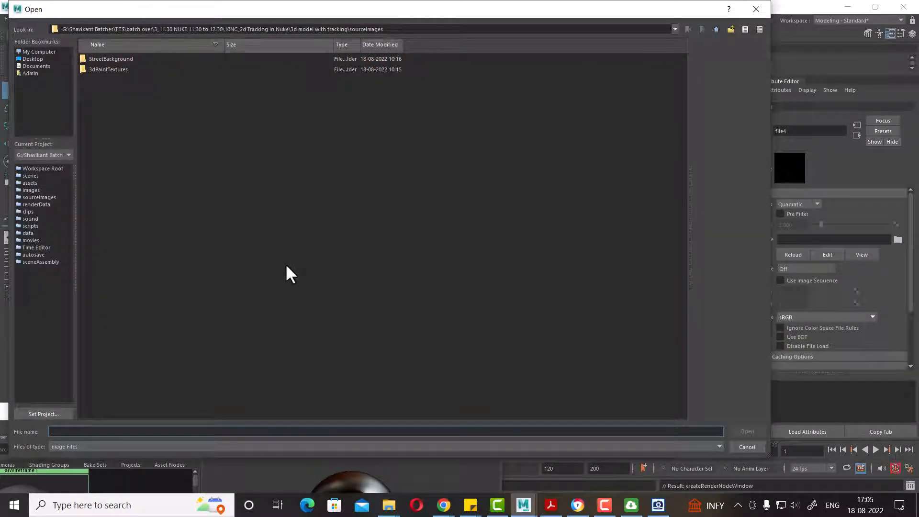
type("G:\\Shavikant Batches\\TTS\\4_Maya 3to 4\\knife\\texture for shading\\dirt")
key("Return")
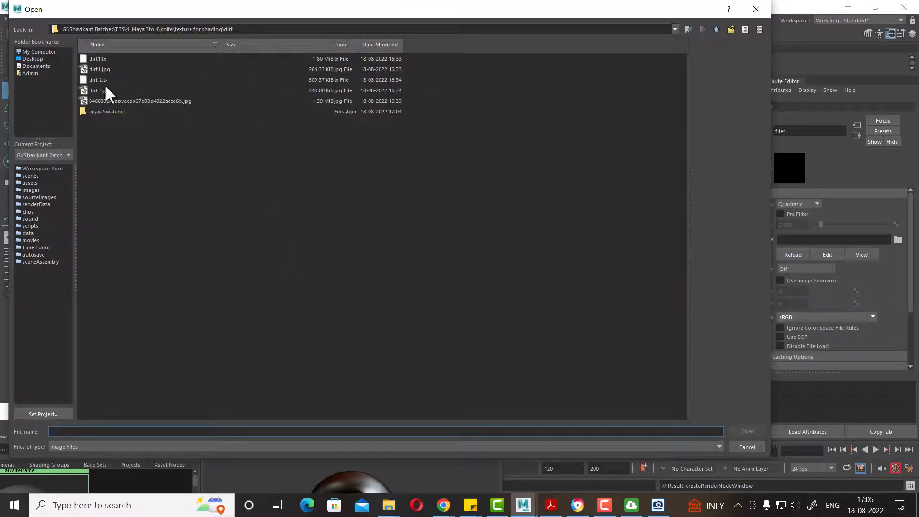
left_click(716, 31)
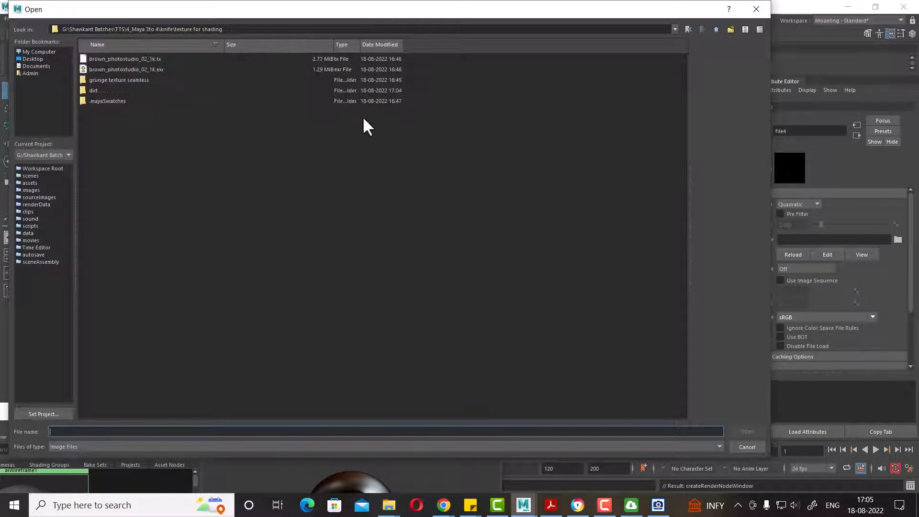
double_click(109, 80)
double_click(111, 68)
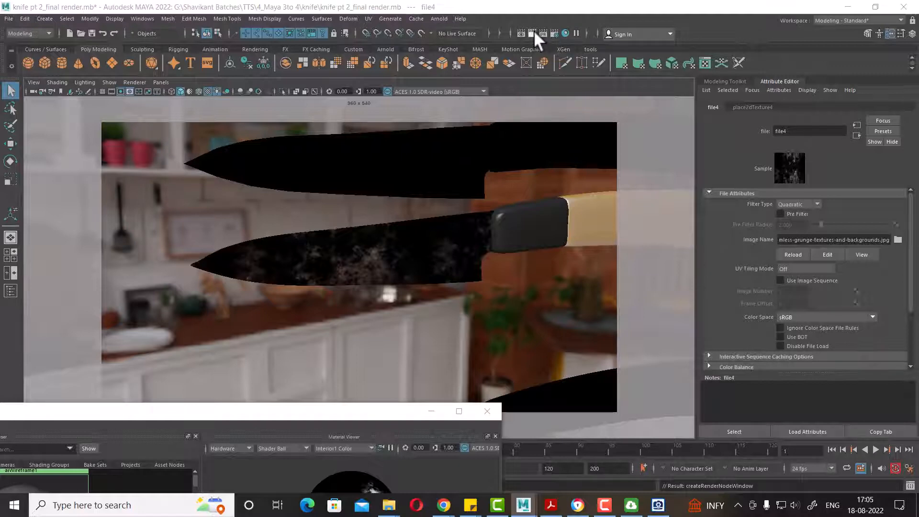
left_click(532, 33)
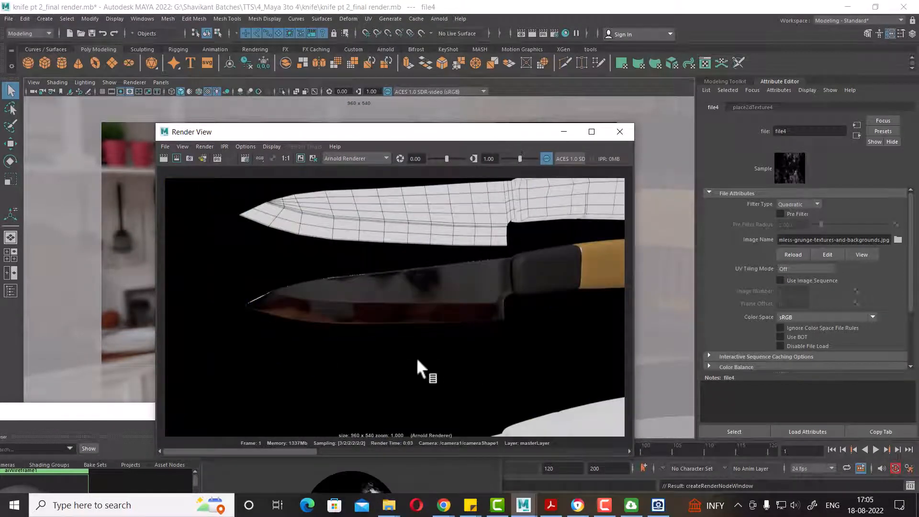
left_click(621, 132)
Set the grunge texture's Repeat UV to 5 and 5 and re-render the knife
left_click(752, 108)
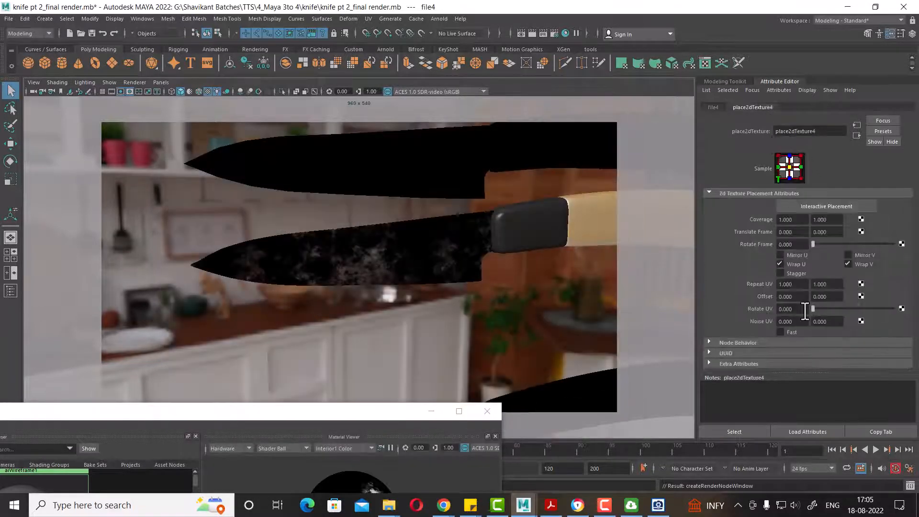
left_click(792, 284)
type("5")
key("Tab")
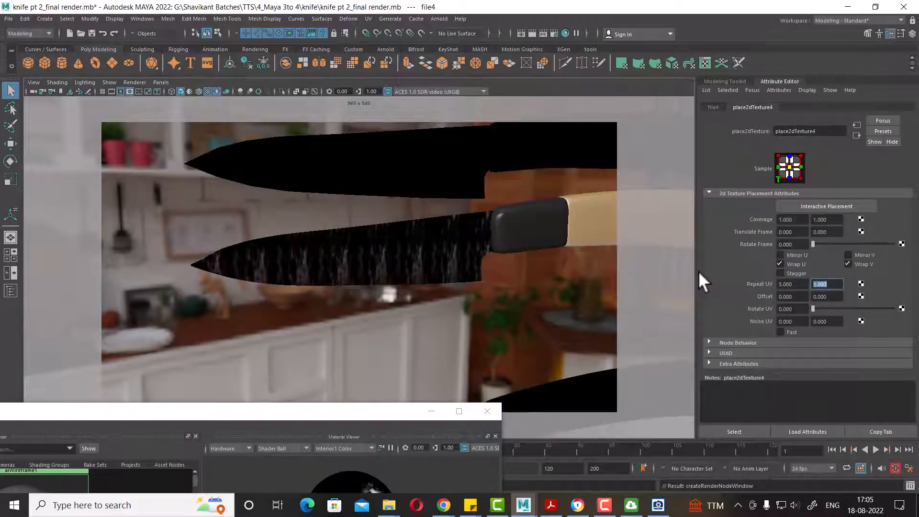
type("5")
key("Return")
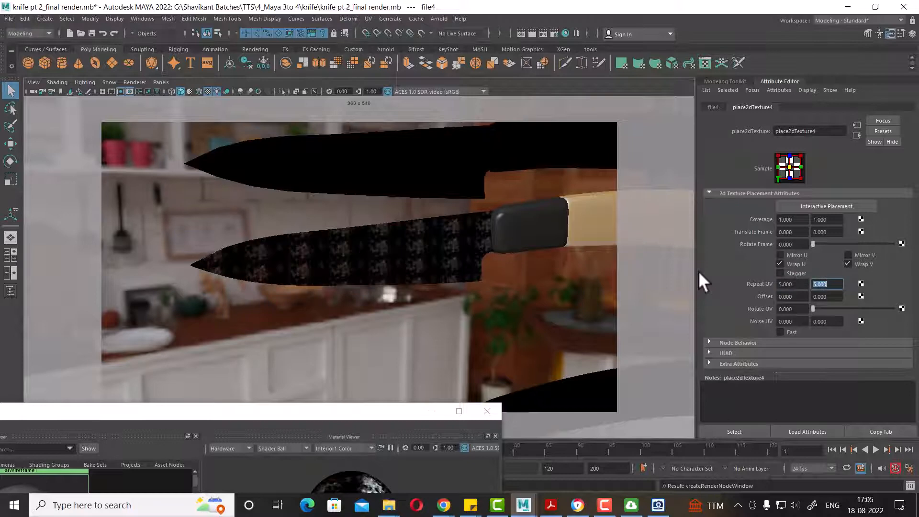
left_click(532, 33)
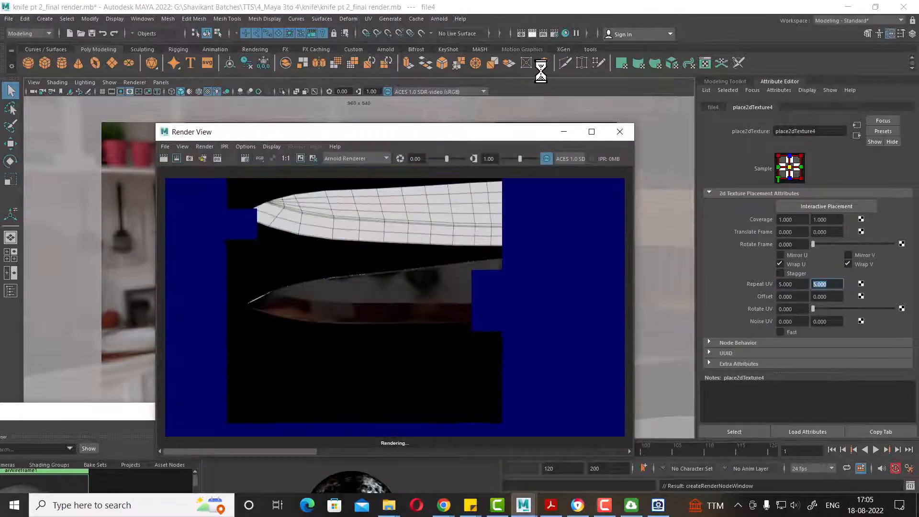
left_click(631, 126)
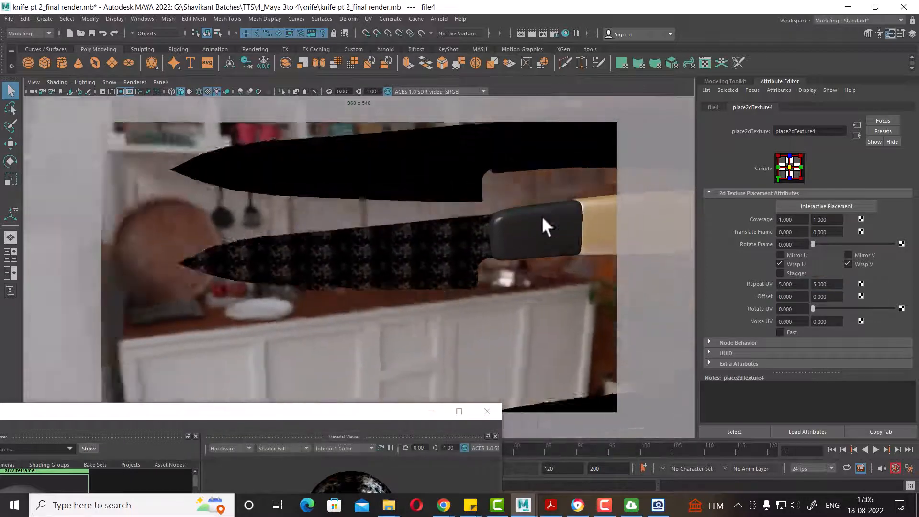
Return to the chrome material, map dirt1.jpg from the dirt folder to its whiteness, and test-render the knife
left_click(858, 136)
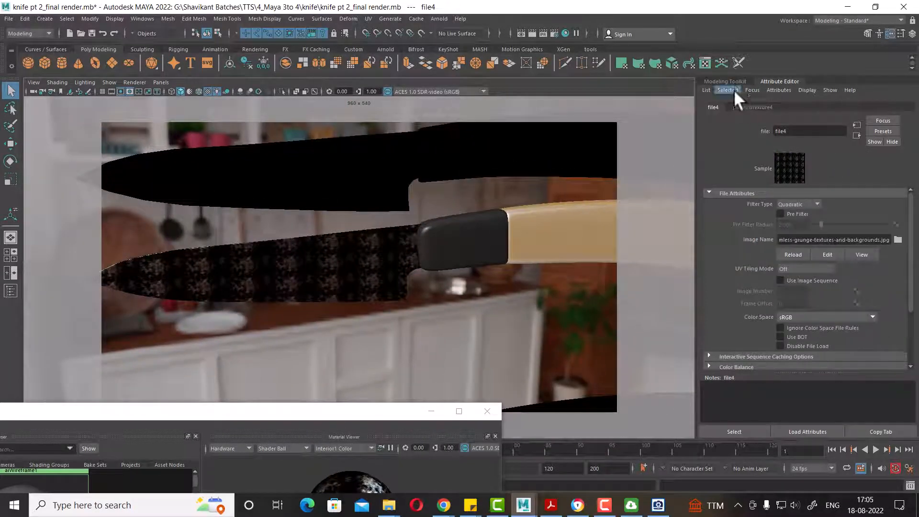
left_click(754, 106)
left_click(856, 135)
left_click(856, 136)
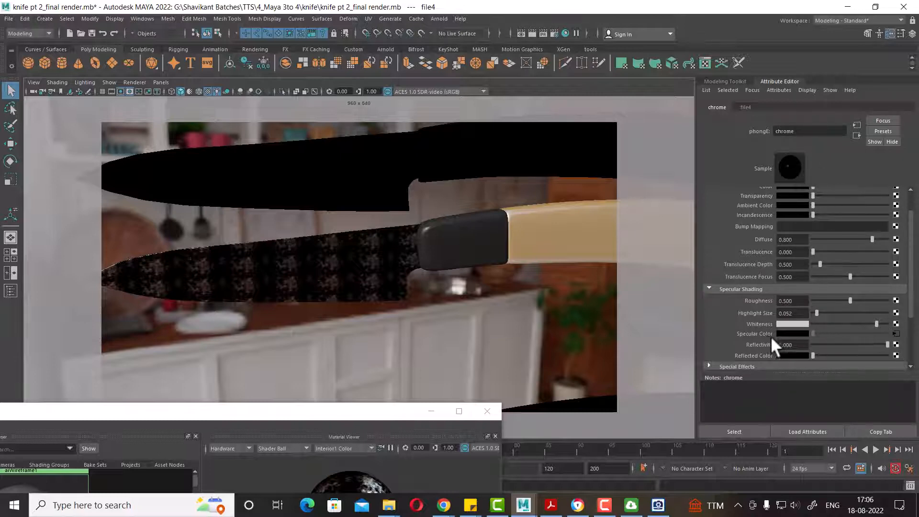
left_click(896, 324)
left_click(421, 255)
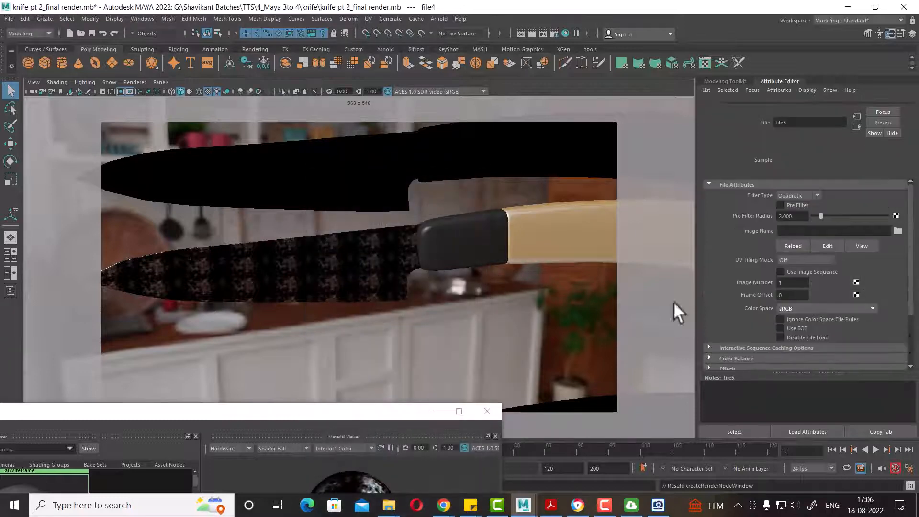
left_click(896, 240)
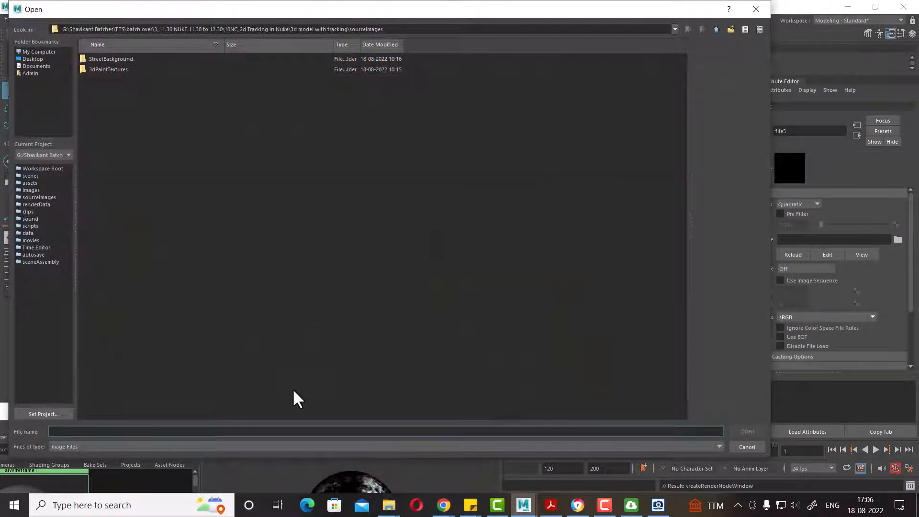
type("G:\\Shavikant Batches\\TTS\\4_Maya 3to 4\\knife\\texture for shading\\dirt")
key("Return")
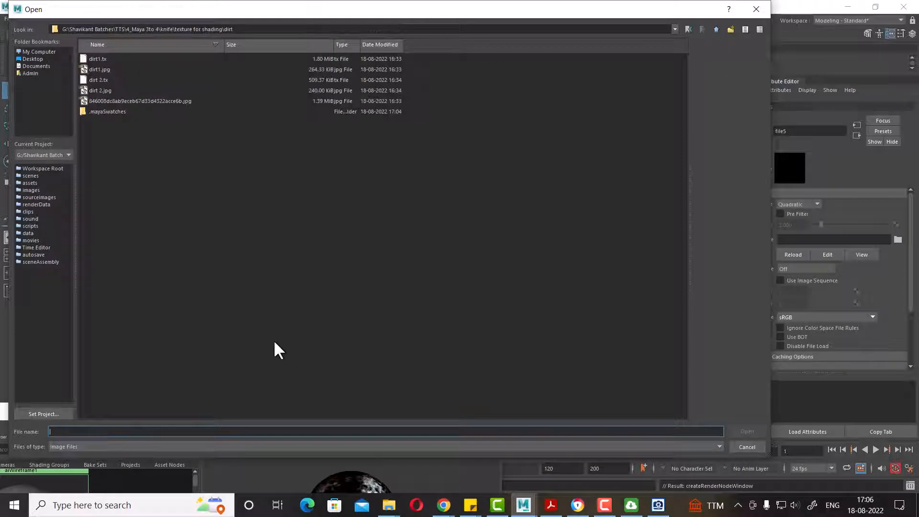
left_click(99, 70)
double_click(98, 68)
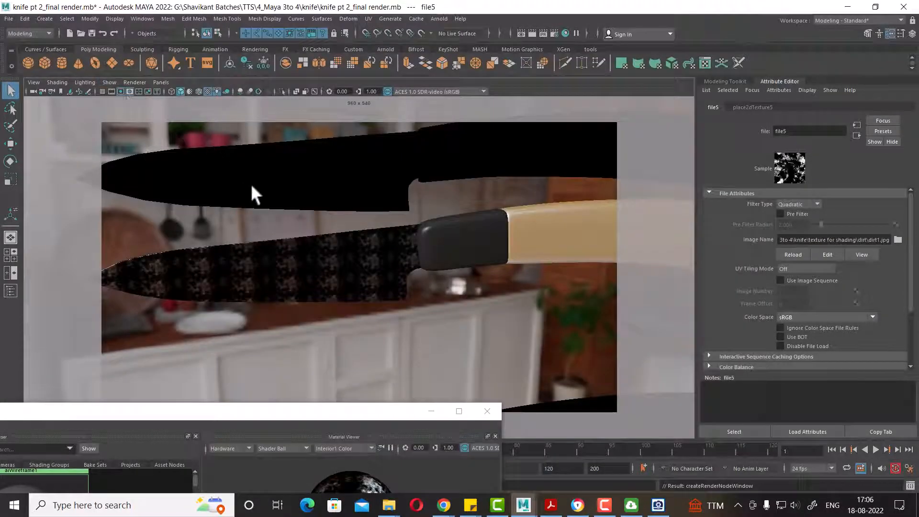
left_click(532, 33)
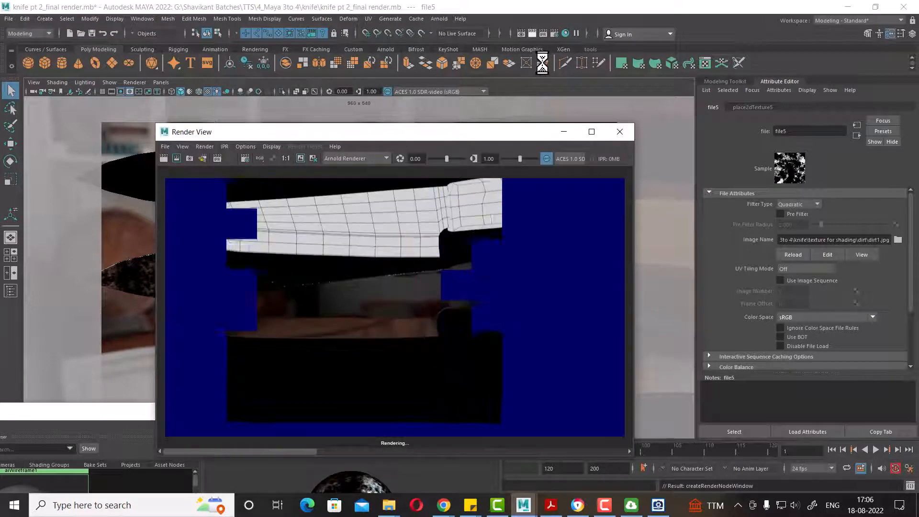
left_click(619, 132)
Set the whiteness dirt texture's Repeat UV to 5 and 5 and re-render the knife
left_click(753, 108)
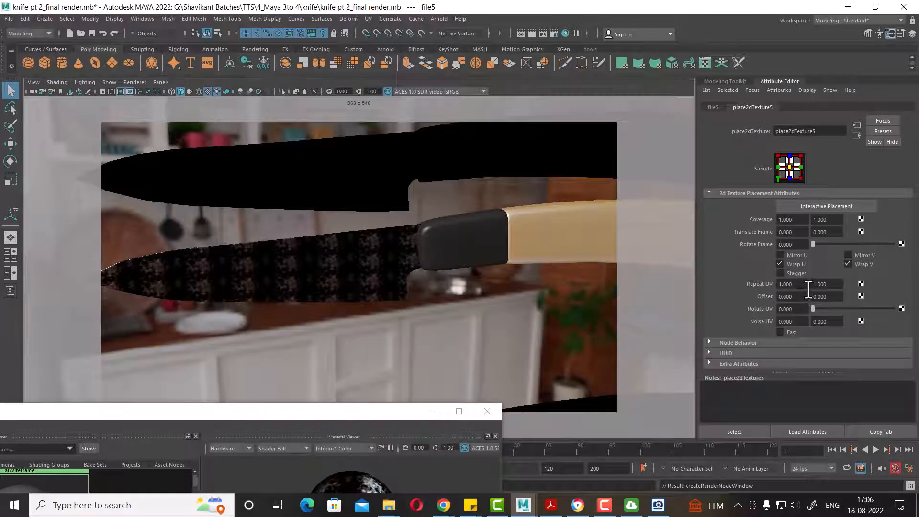
left_click(795, 284)
type("5")
key("Tab")
type("5")
key("Return")
left_click(531, 33)
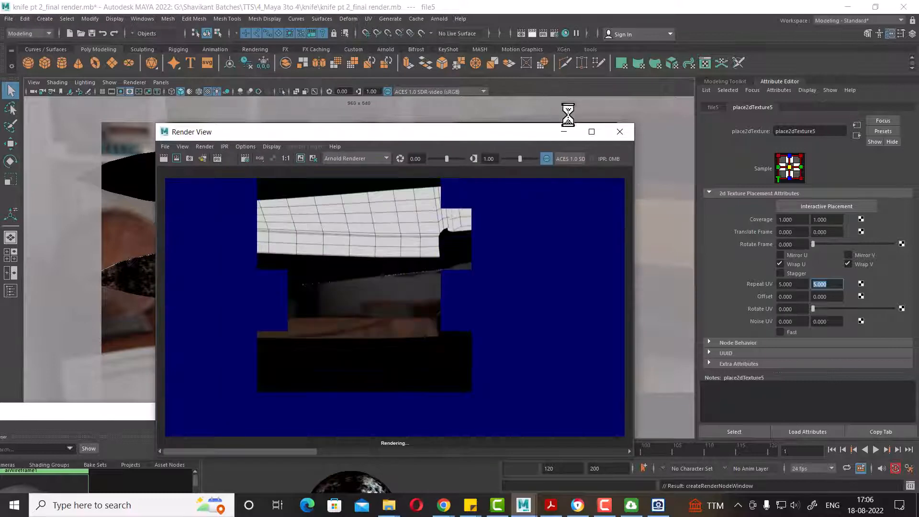
left_click(620, 132)
left_click(860, 134)
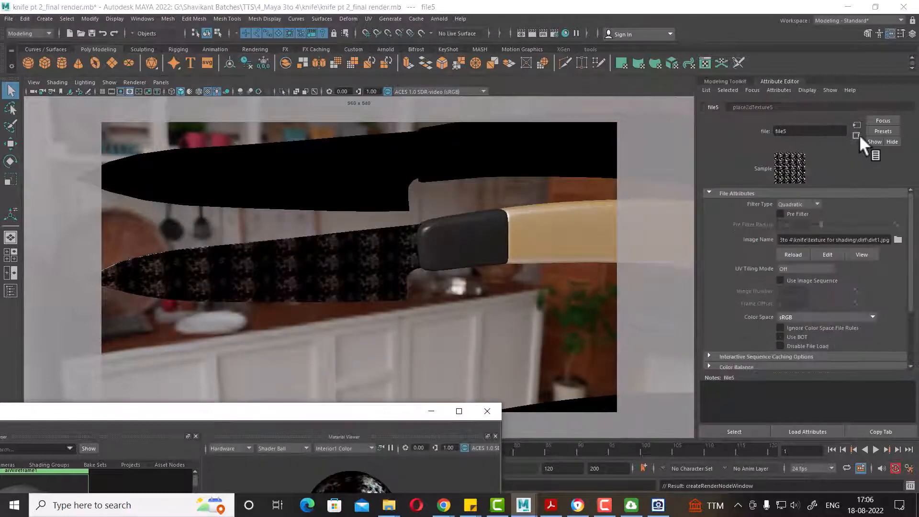
Return to the chrome material, brighten its reflected color slightly with a test render, and set its reflectivity to about 0.604
left_click(860, 134)
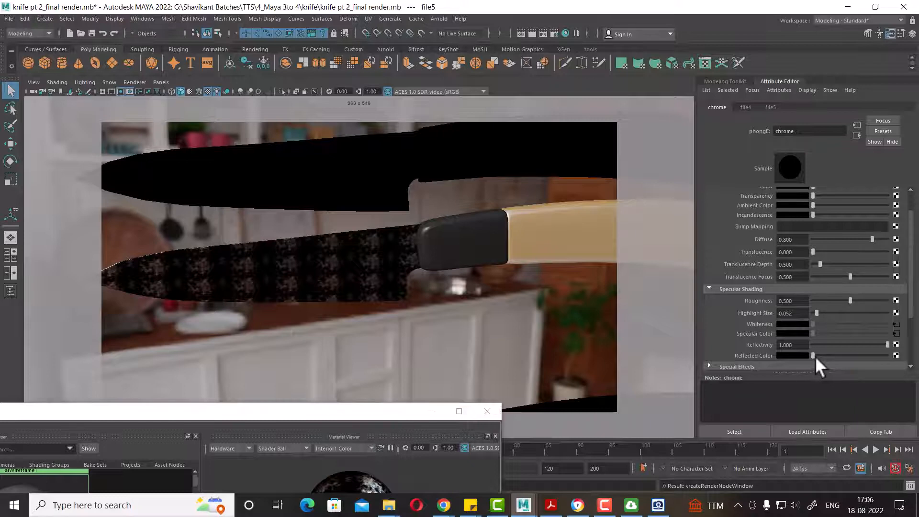
left_click_drag(815, 356, 823, 356)
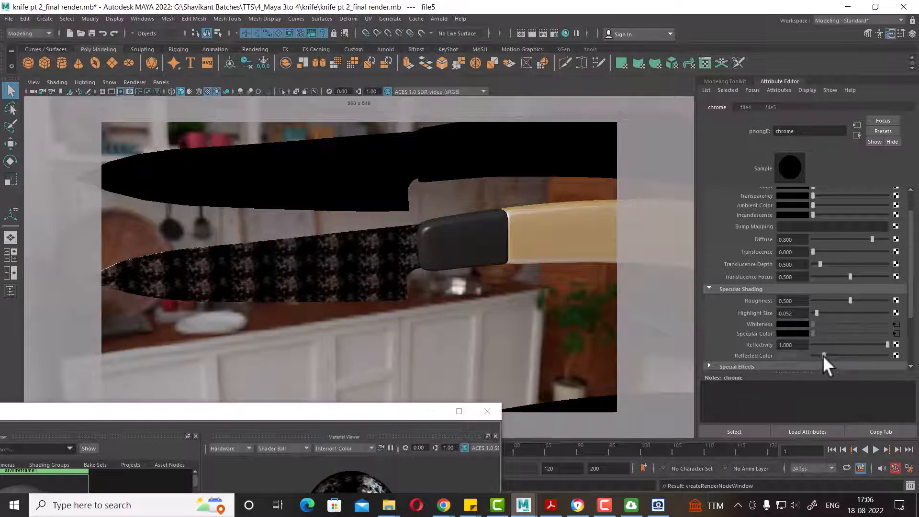
left_click(533, 33)
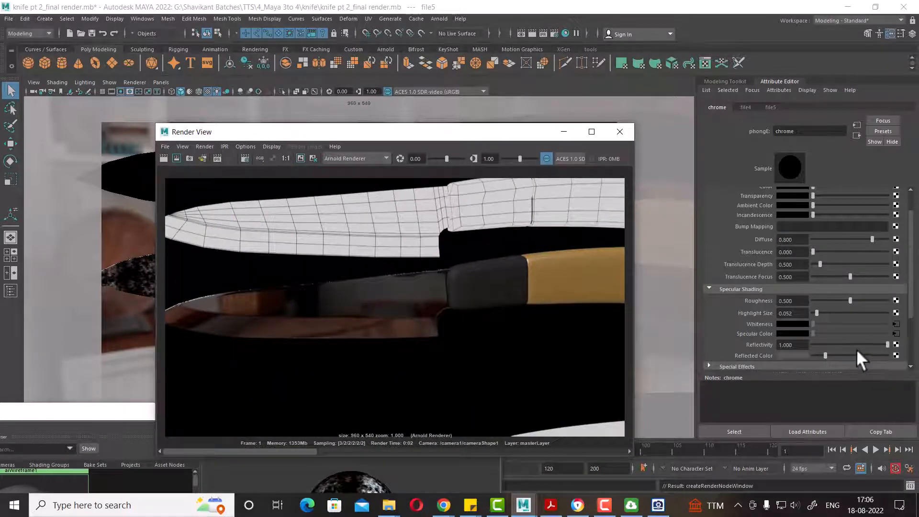
left_click_drag(886, 345, 858, 346)
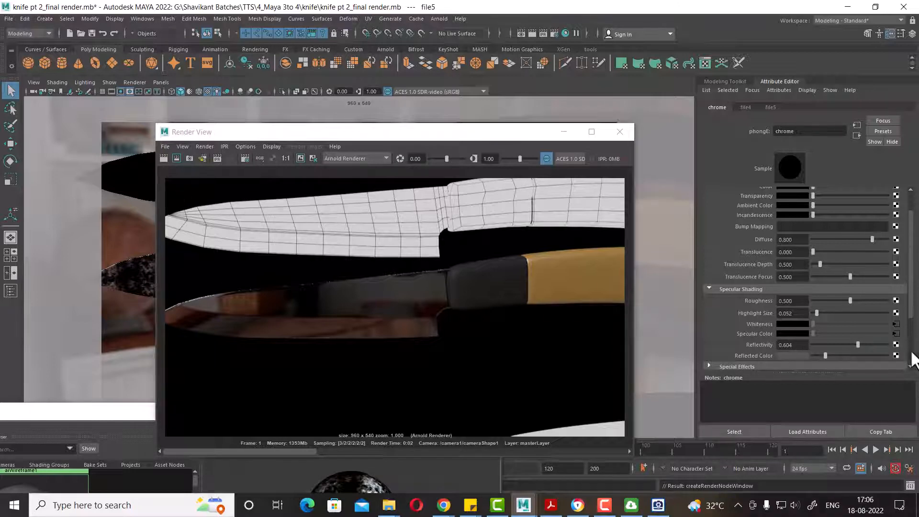
Map 846008dc8ab9eceb67d33d4322acce6b.jpg from the dirt folder to the chrome's roughness as a file texture and re-render the knife
left_click(896, 301)
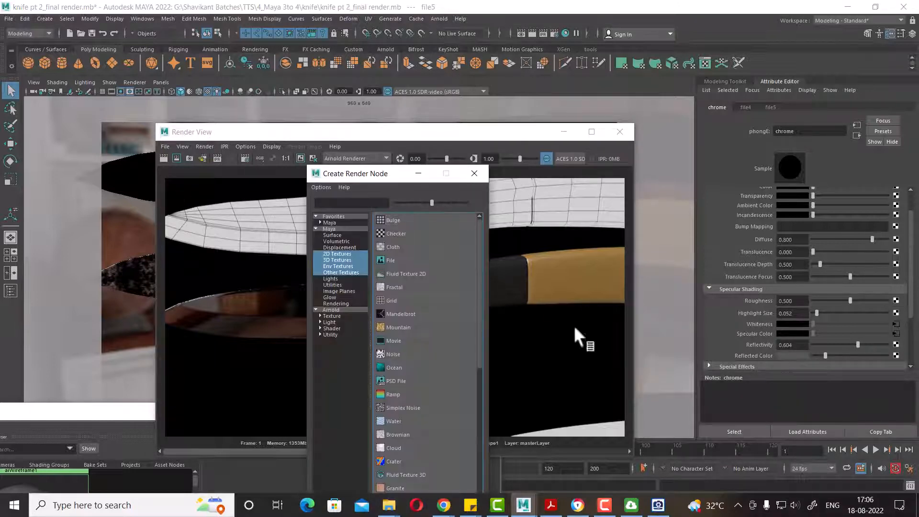
left_click(411, 266)
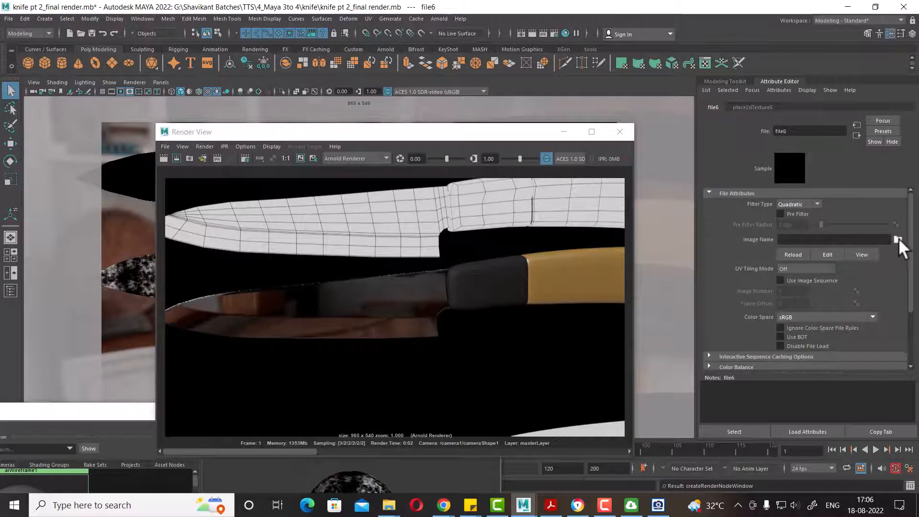
left_click(898, 239)
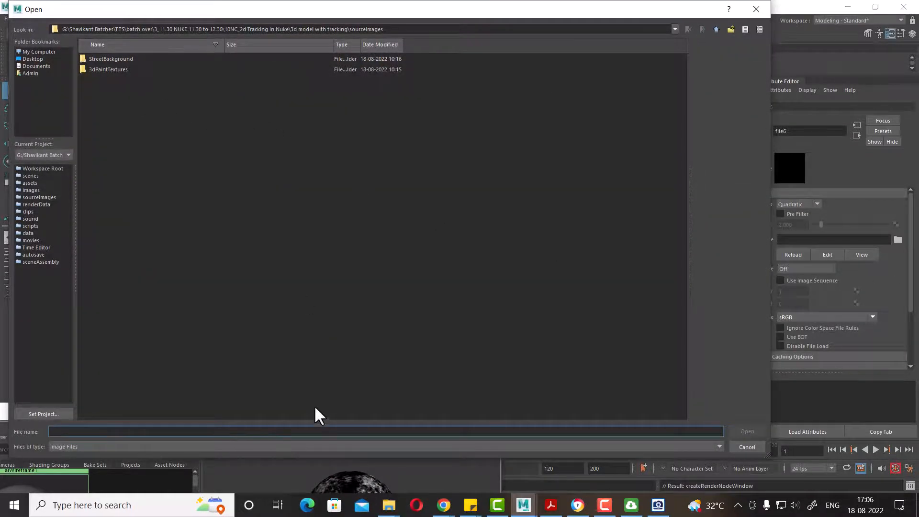
type("G:\\Shavikant Batches\\TTS\\4_Maya 3to 4\\knife\\texture for shading\\dirt")
key("Return")
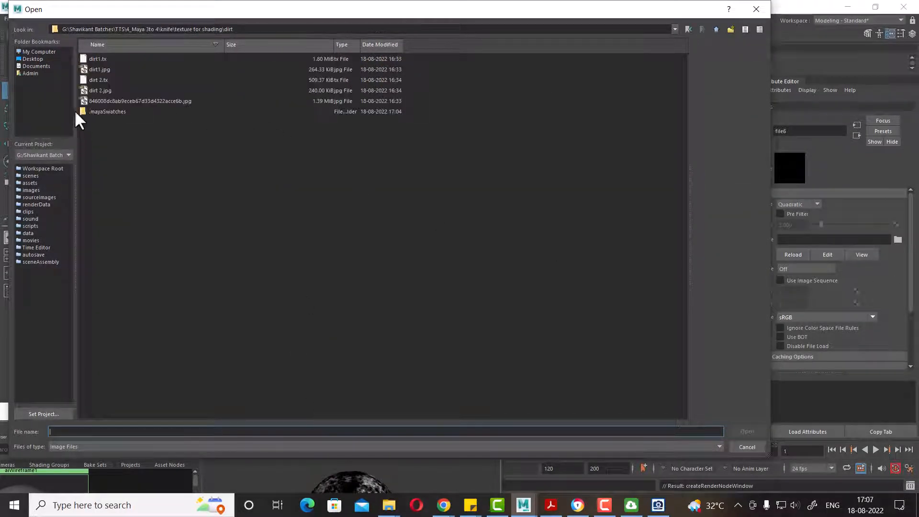
double_click(100, 100)
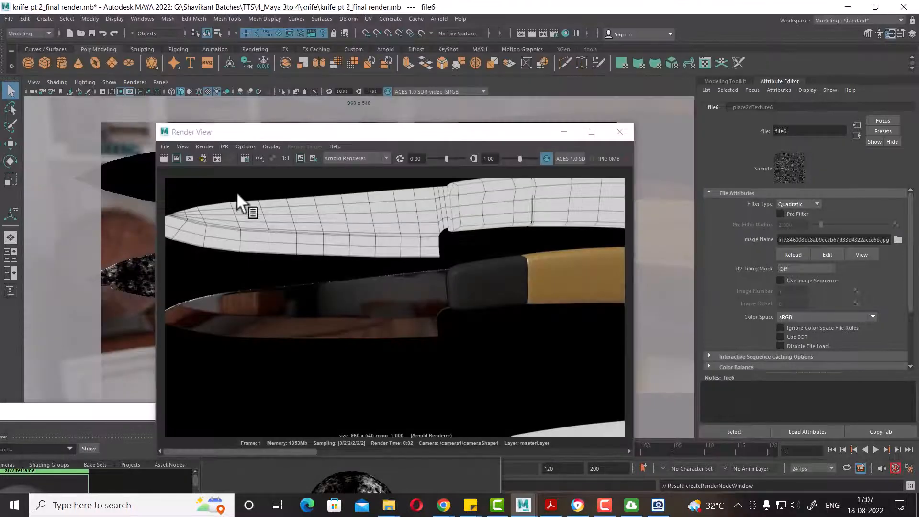
left_click(163, 158)
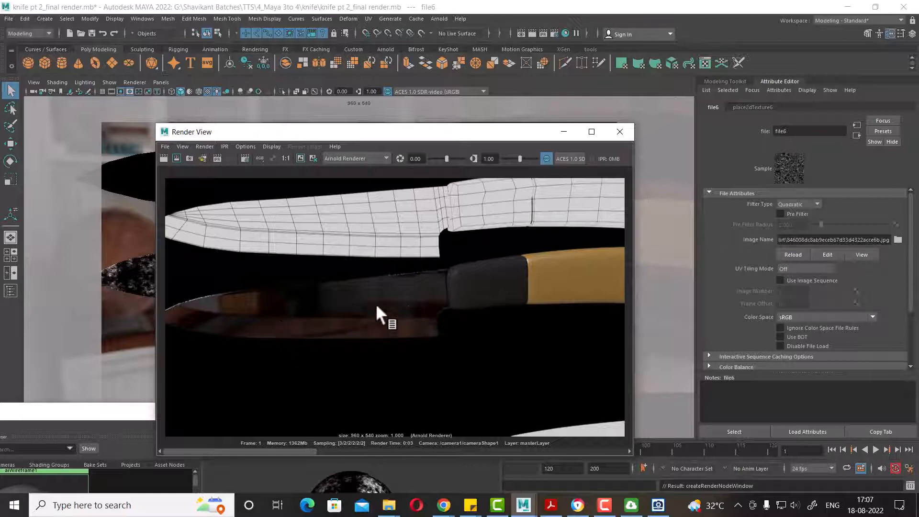
Return to the chrome material, brighten its reflected color to light grey, and re-render the knife
left_click(856, 136)
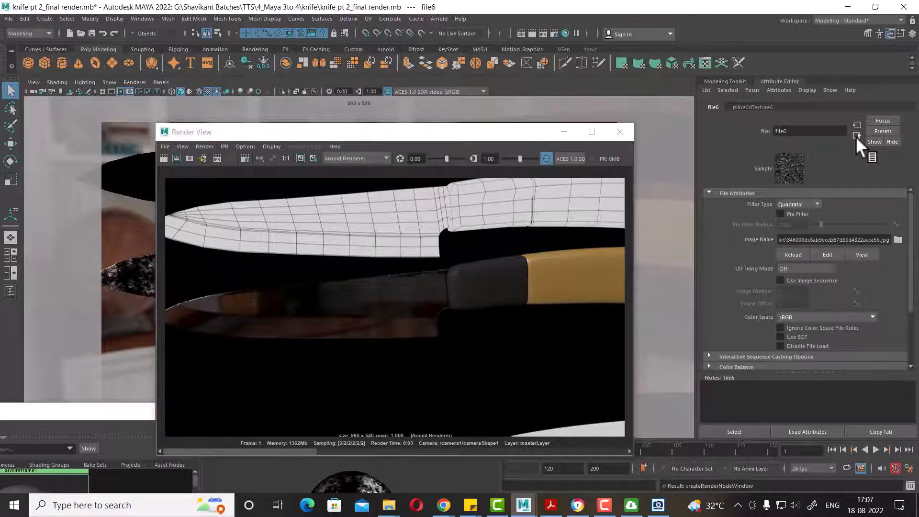
left_click(855, 136)
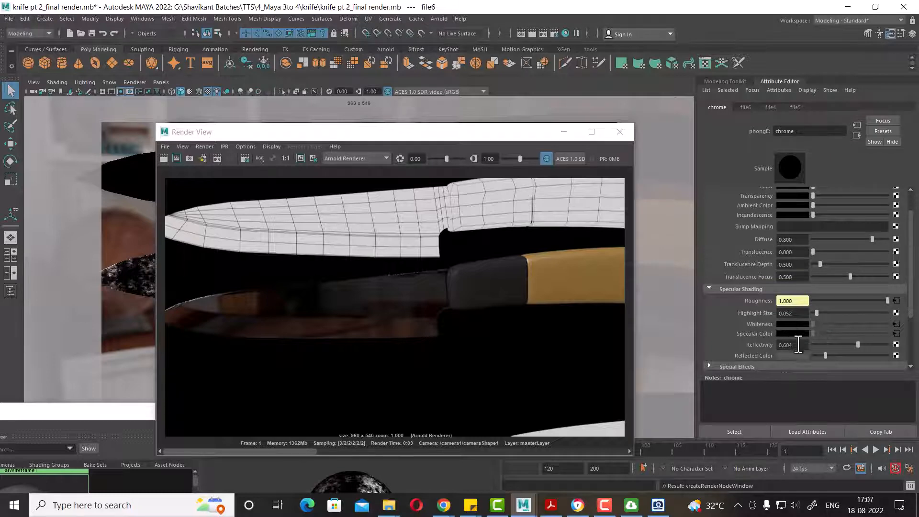
left_click_drag(832, 354, 857, 354)
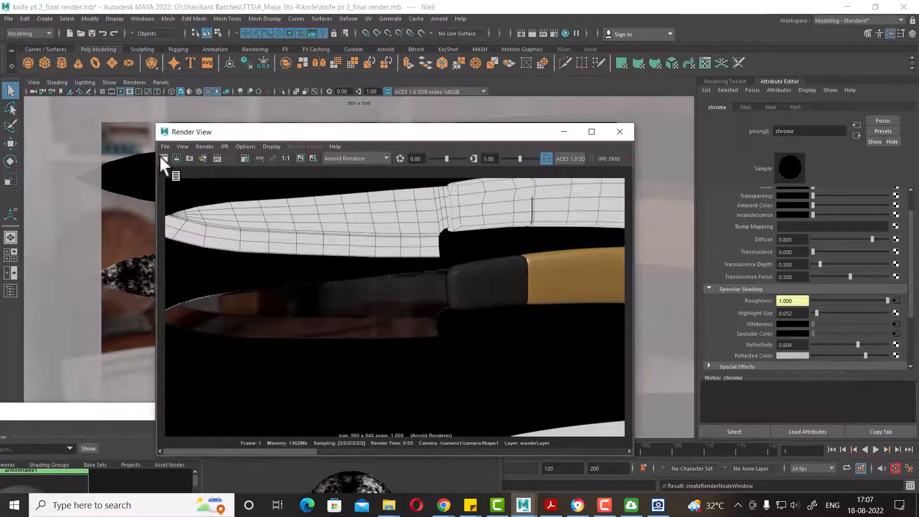
left_click(164, 159)
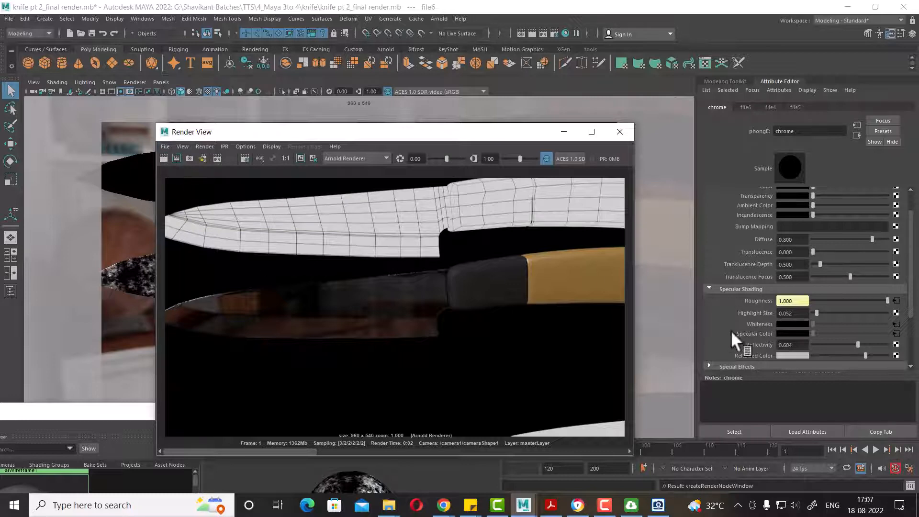
Raise the chrome's reflected color to its maximum and its highlight size to about 0.630, and re-render the knife
left_click_drag(864, 354, 908, 369)
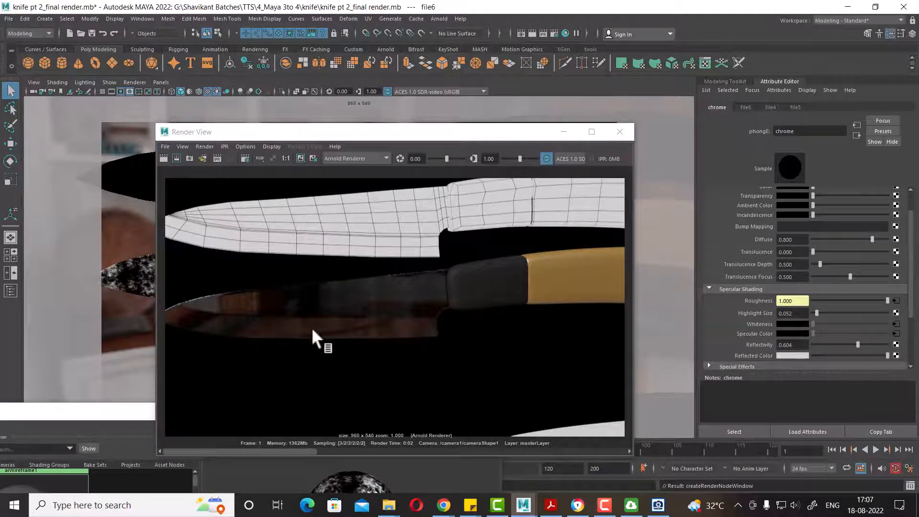
left_click_drag(818, 312, 829, 311)
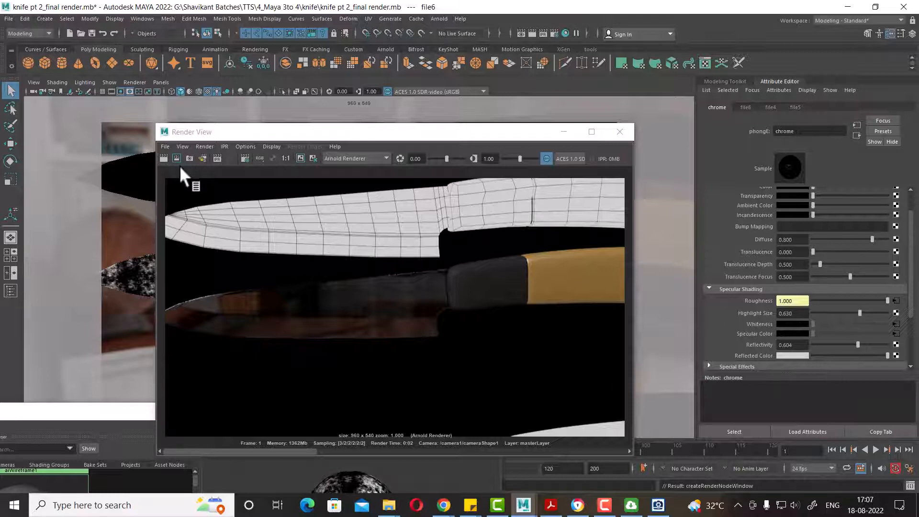
left_click(162, 158)
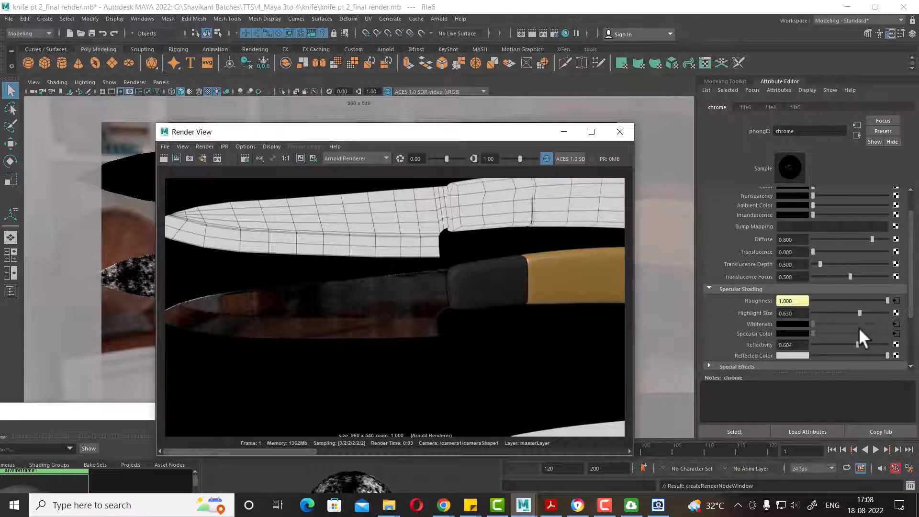
Break the texture connections on the chrome's whiteness and specular color, and re-render the knife
right_click(763, 328)
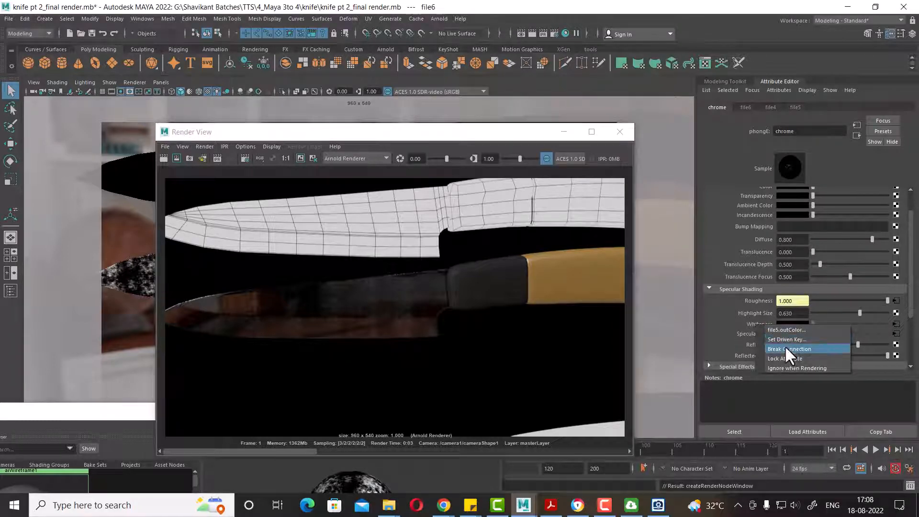
left_click(786, 349)
right_click(761, 333)
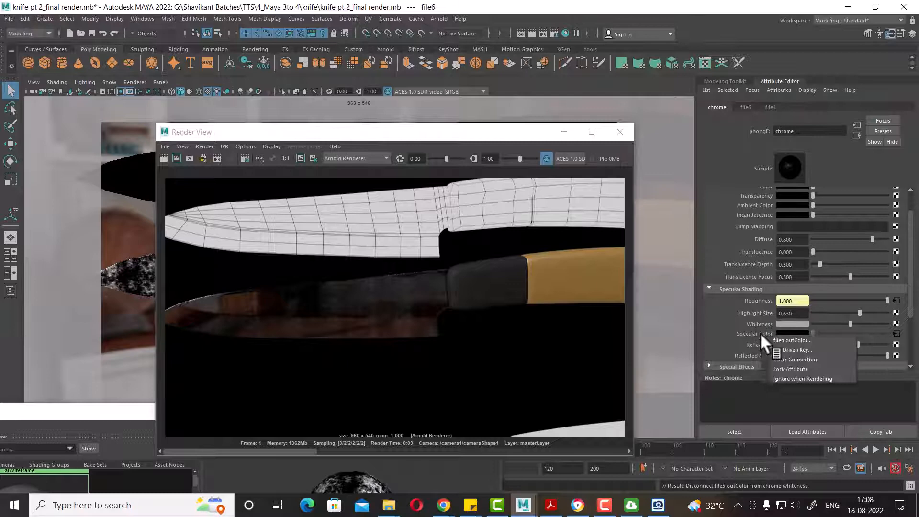
left_click(788, 359)
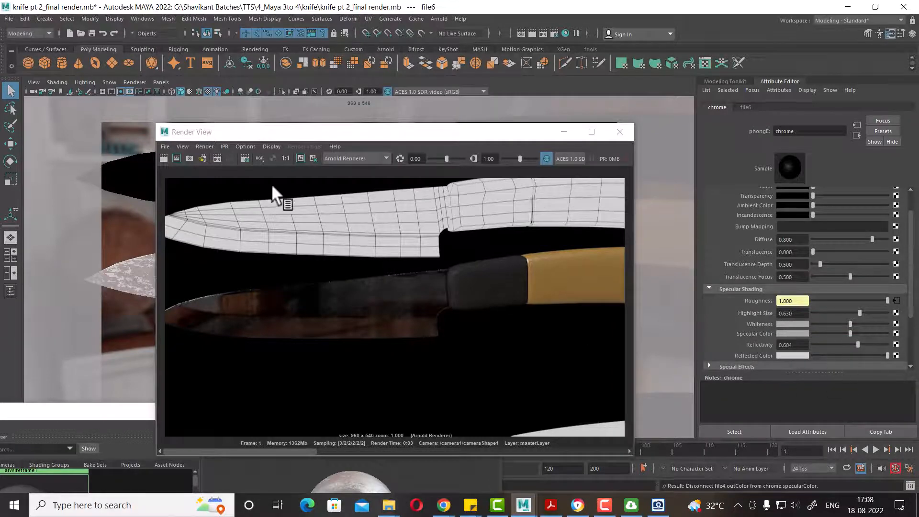
left_click(164, 158)
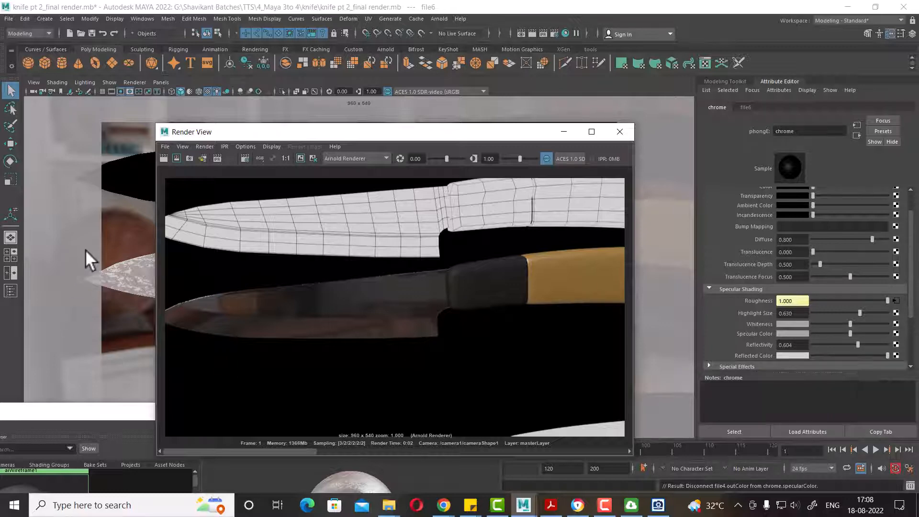
Set the sky dome light's intensity to 3, re-render the knife, and close the render window
left_click(105, 235)
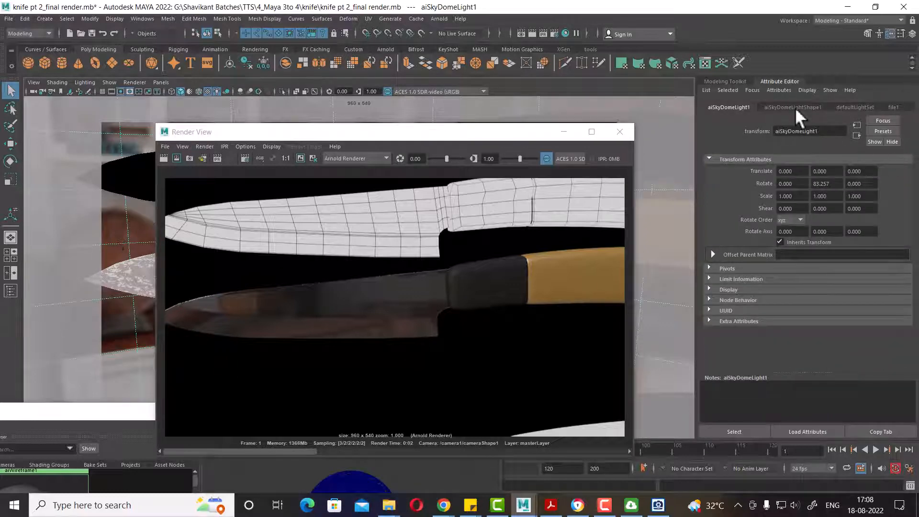
left_click(793, 107)
left_click(805, 219)
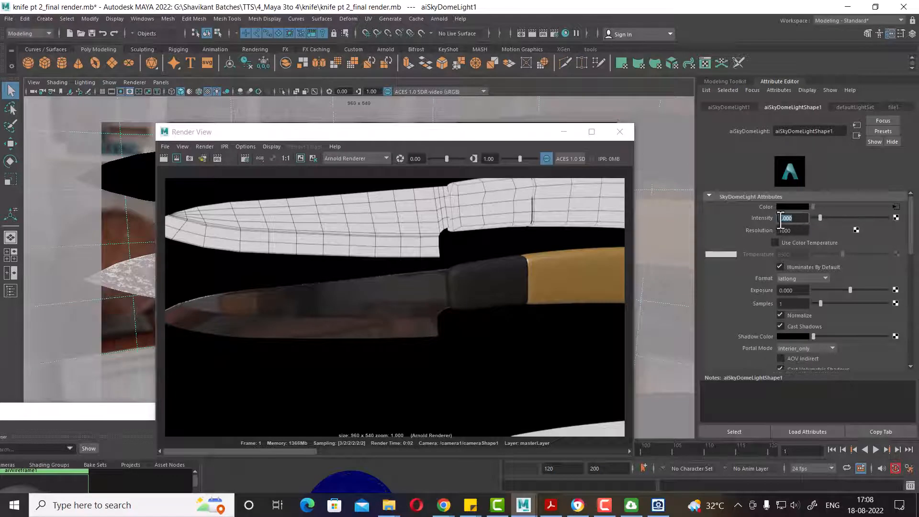
type("3")
key("Return")
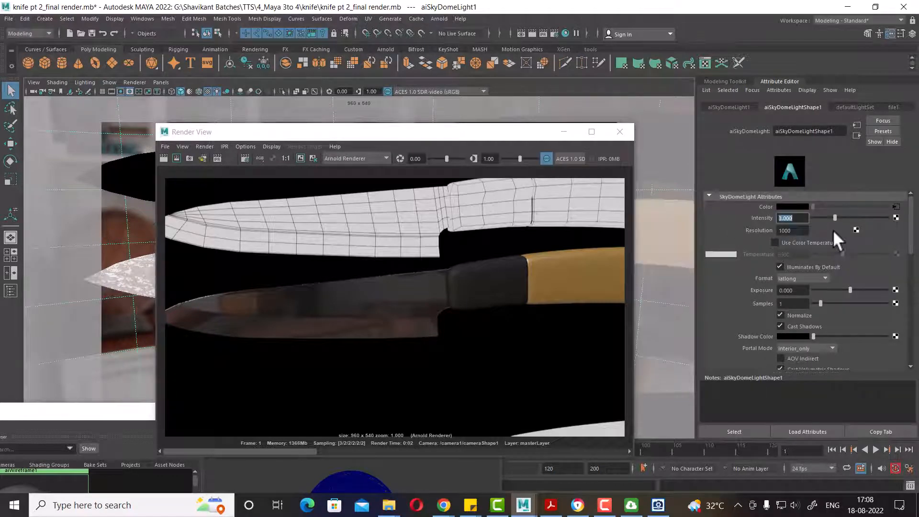
left_click(162, 158)
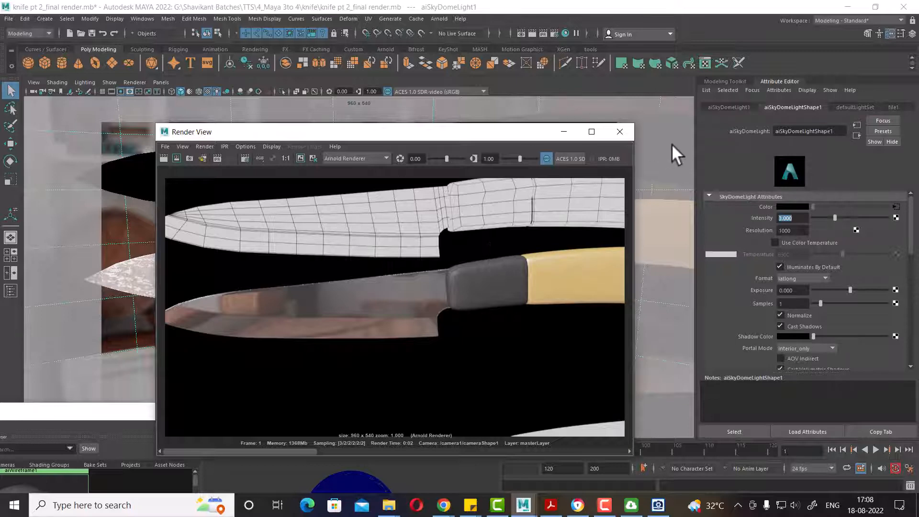
left_click(619, 132)
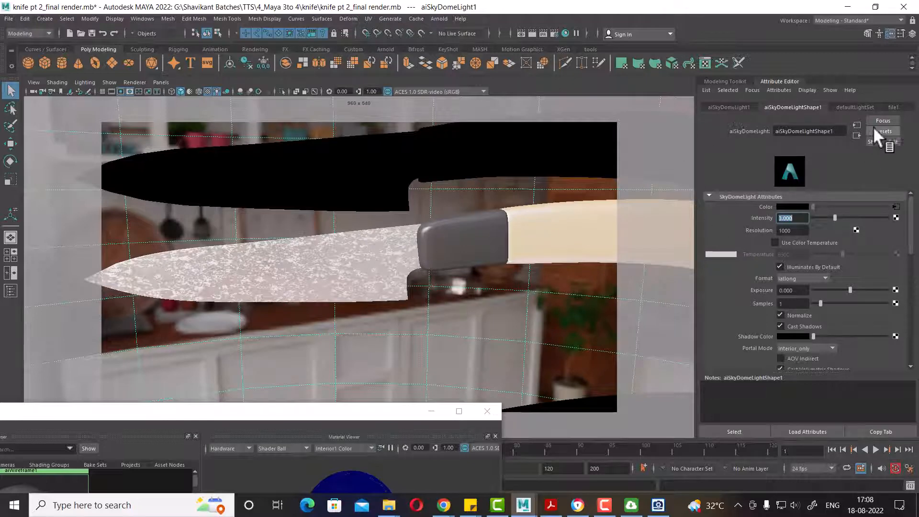
Select the chrome material in the Hypershade and raise its highlight size to about 0.909
left_click_drag(225, 409, 506, 124)
scroll(311, 356, "down", 2)
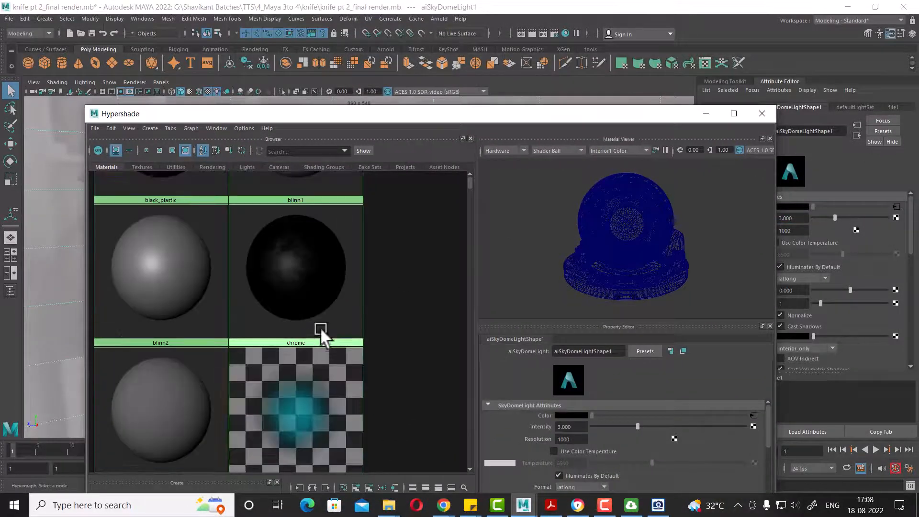
left_click(306, 303)
left_click_drag(593, 121, 360, 353)
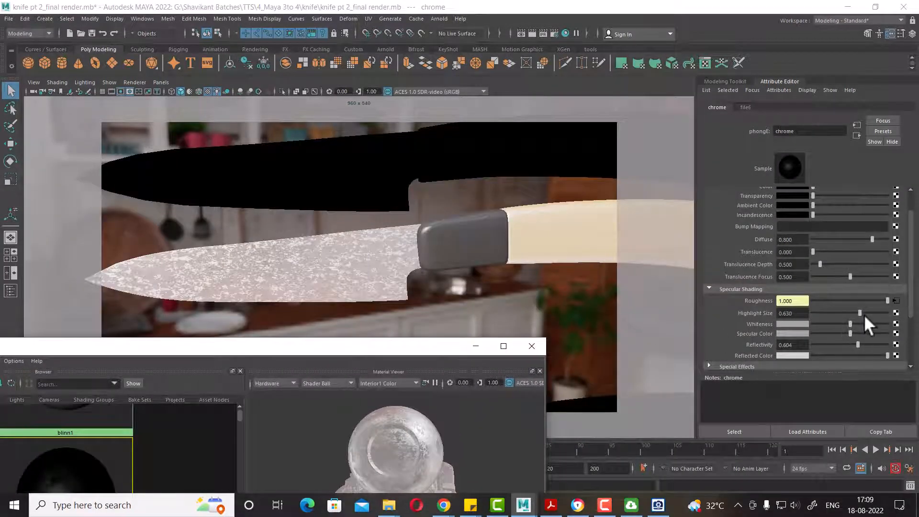
left_click_drag(842, 312, 881, 313)
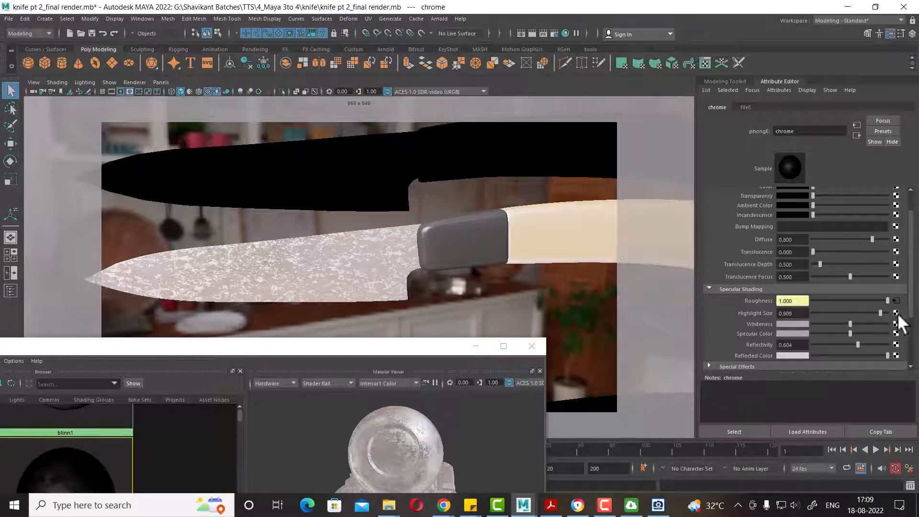
Map a Checker texture to the chrome's highlight size and test-render the knife
left_click(896, 313)
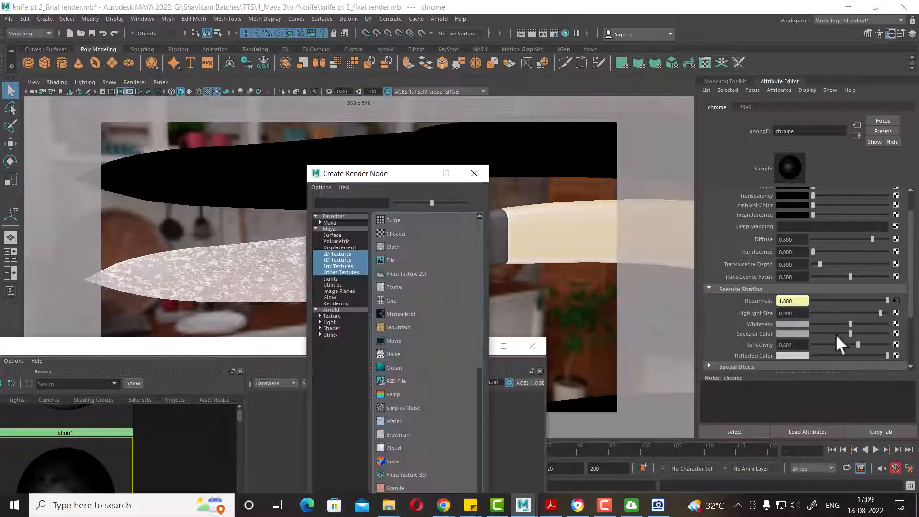
left_click(390, 234)
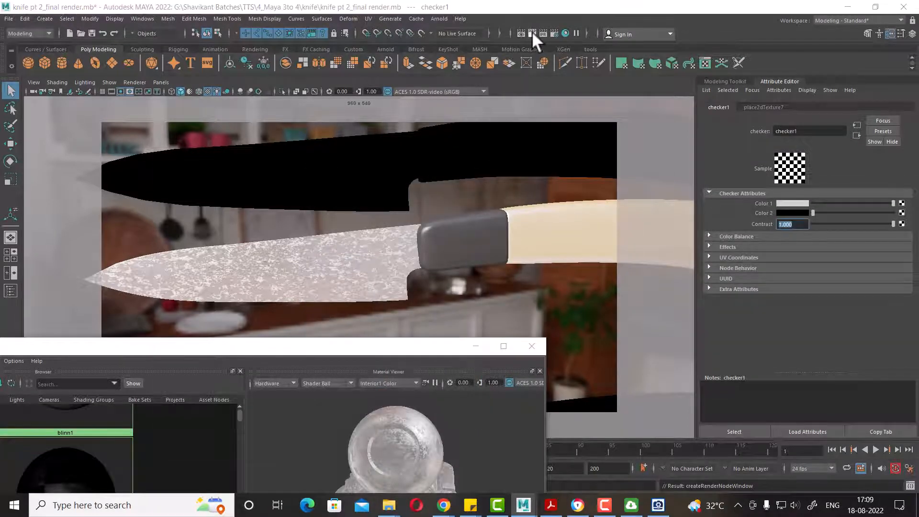
left_click(531, 33)
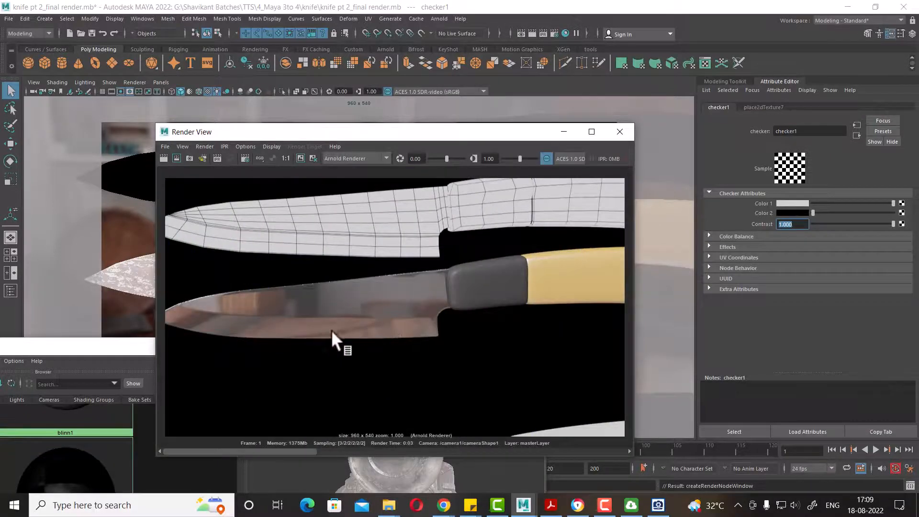
Return to the chrome material's attributes and examine its checker-mapped swatch in the Hypershade
left_click(857, 135)
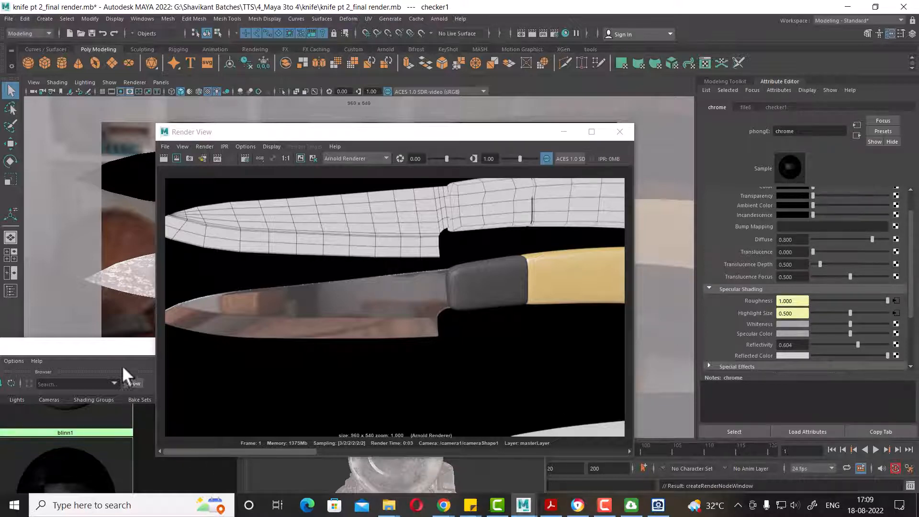
left_click_drag(126, 347, 311, 206)
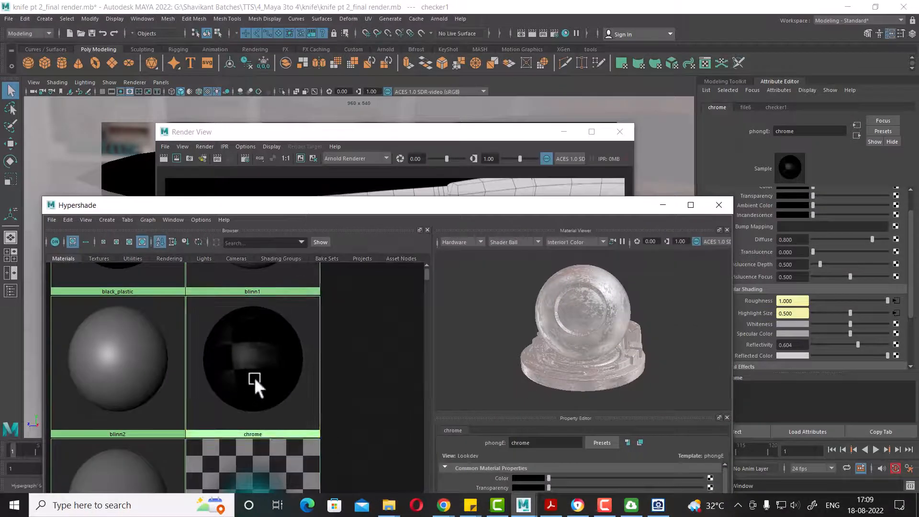
left_click_drag(497, 218, 395, 357)
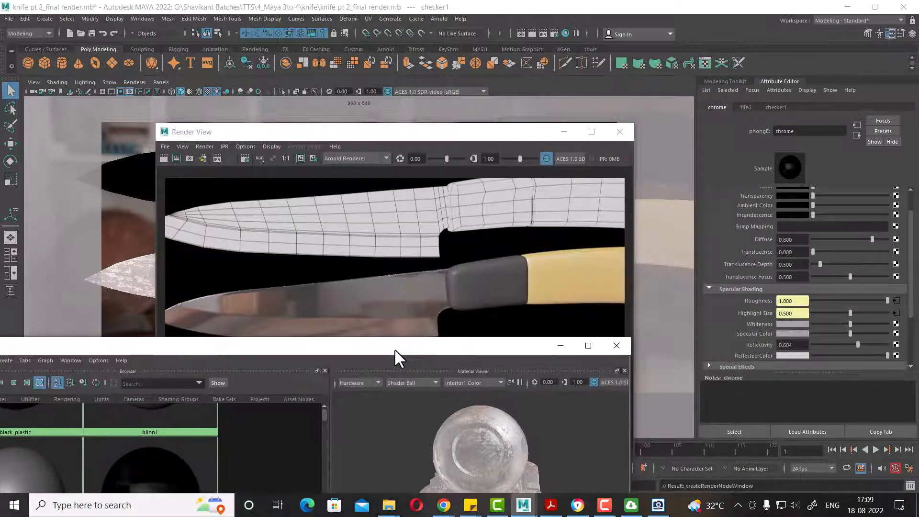
Break the checker texture's connection to the chrome material's highlight size
right_click(753, 312)
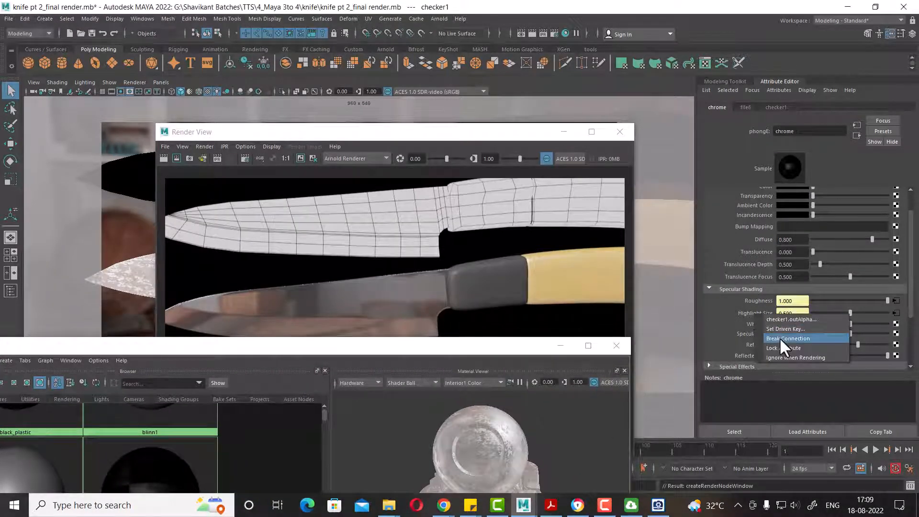
left_click(779, 338)
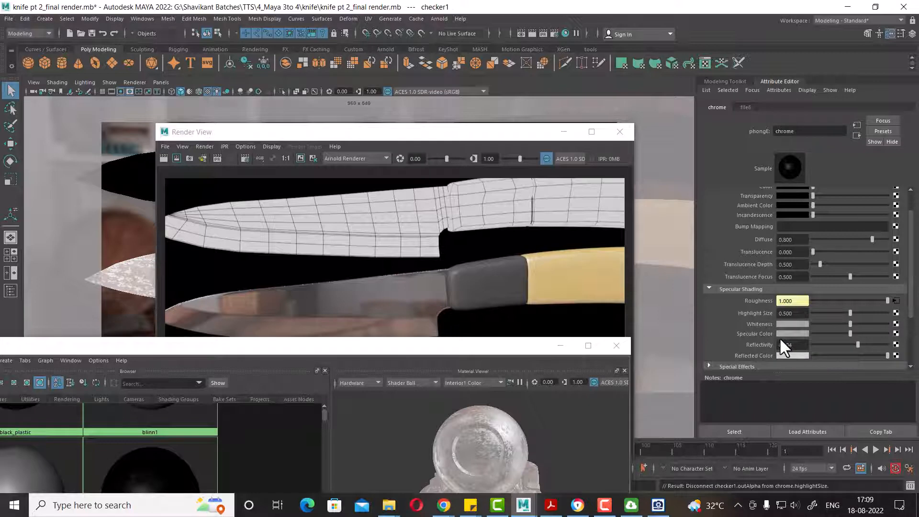
Test-render the knife with a Checker texture on the chrome's whiteness, and break that connection
left_click(896, 325)
left_click(398, 231)
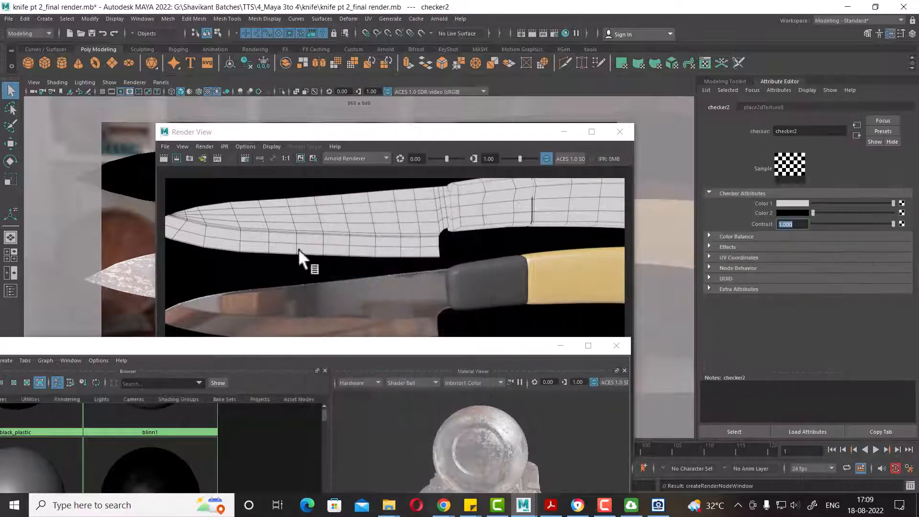
left_click(163, 158)
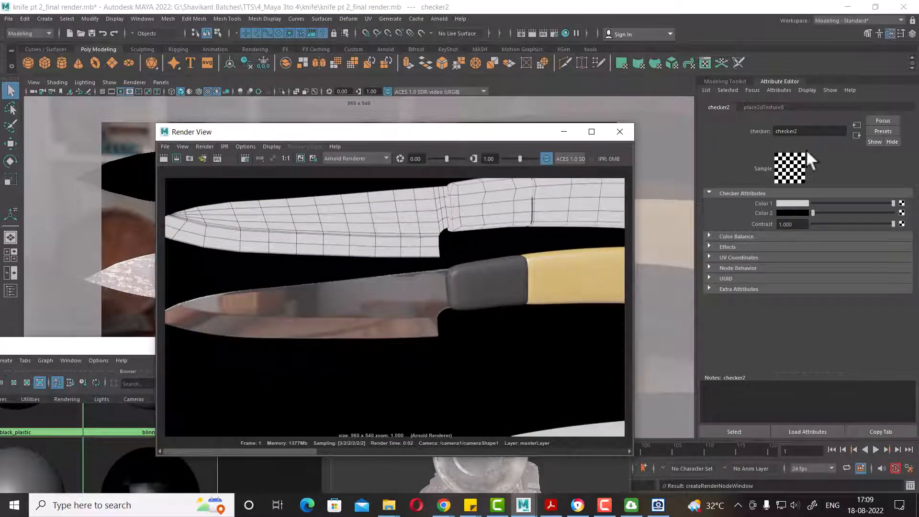
left_click(855, 134)
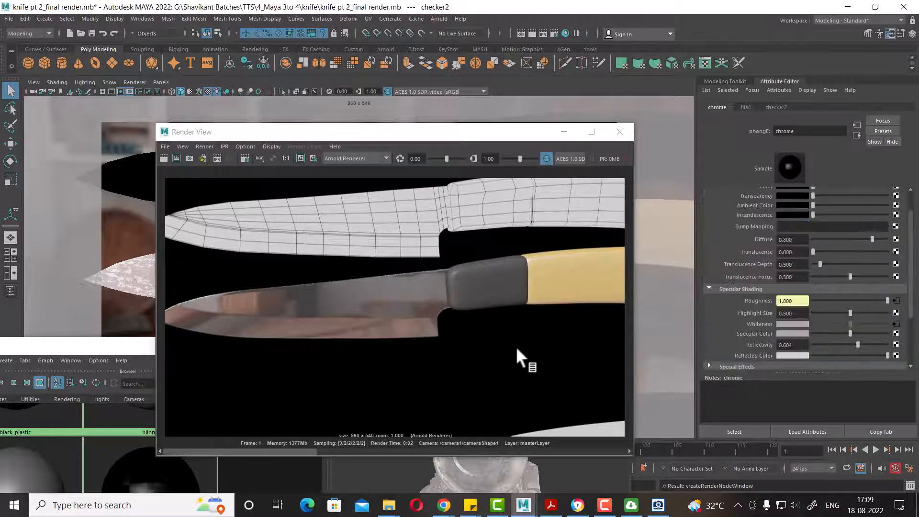
left_click_drag(111, 343, 102, 260)
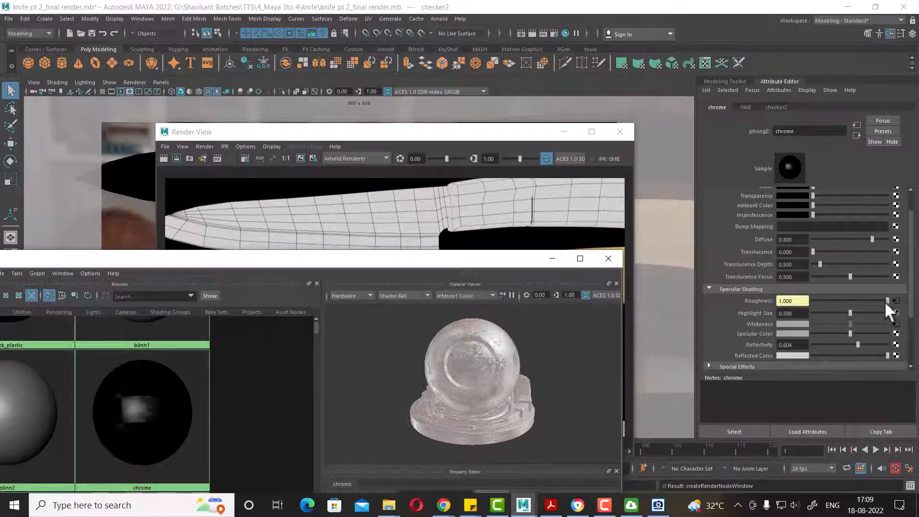
right_click(764, 323)
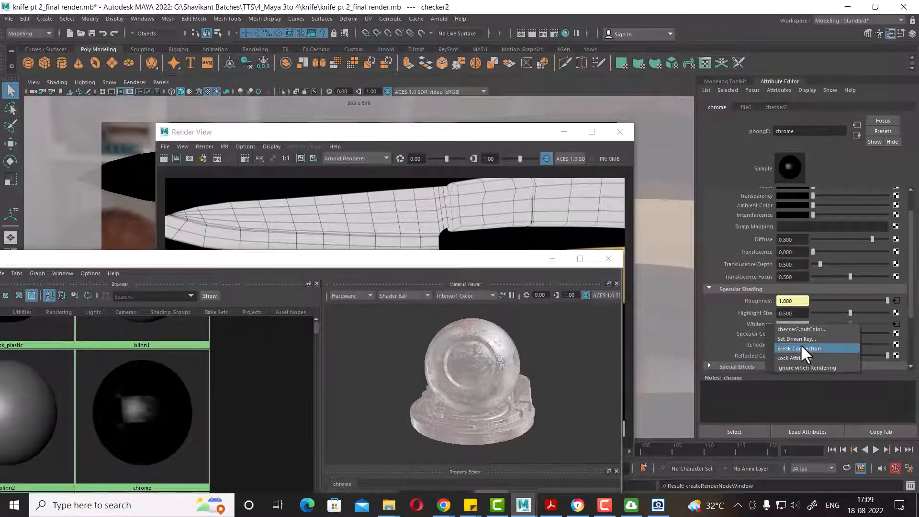
left_click(800, 344)
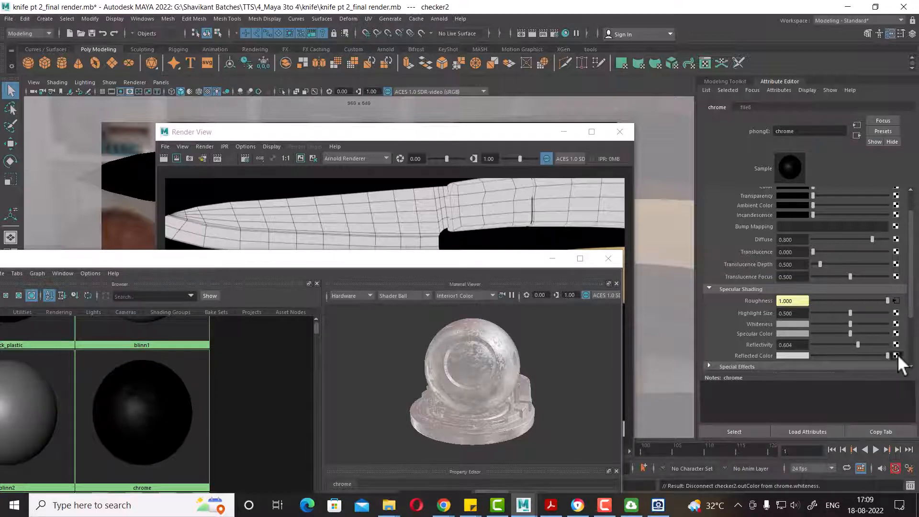
Test-render the knife with a Checker texture on the chrome's reflected color, and break that connection
left_click(895, 355)
left_click(400, 234)
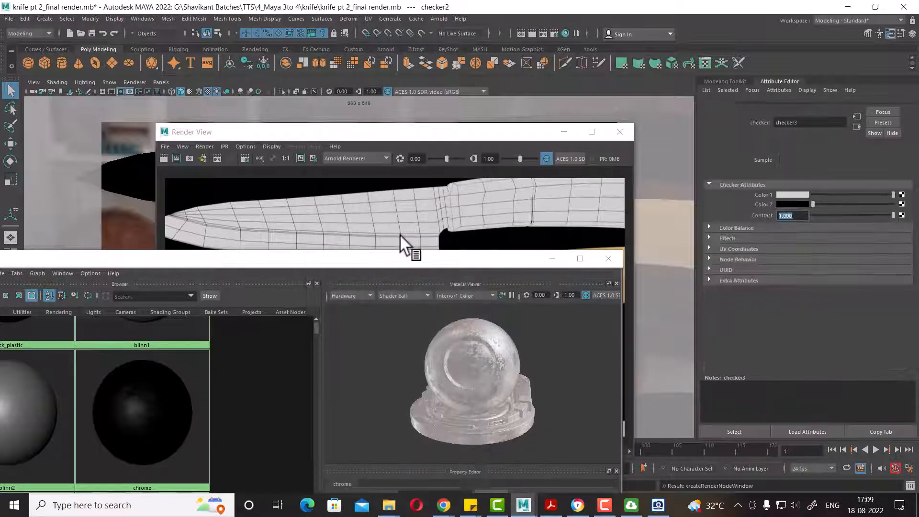
left_click(161, 156)
left_click(161, 156)
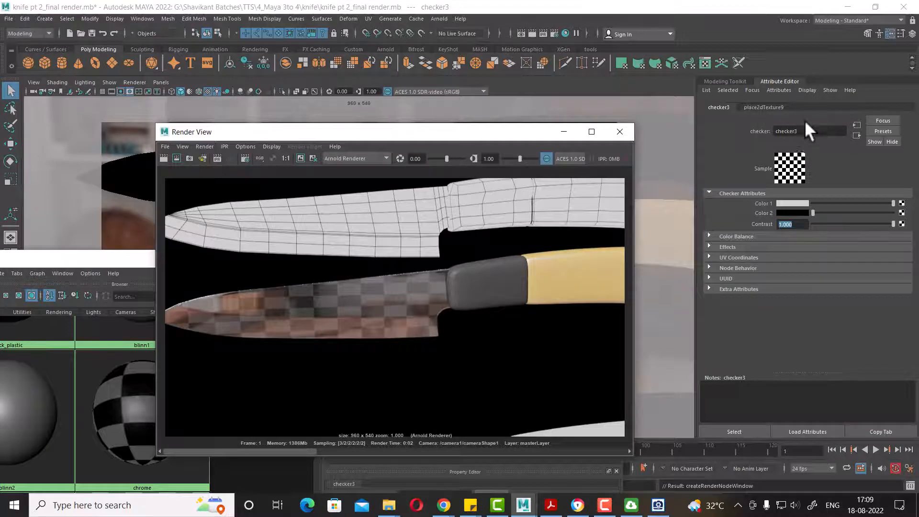
left_click(113, 402)
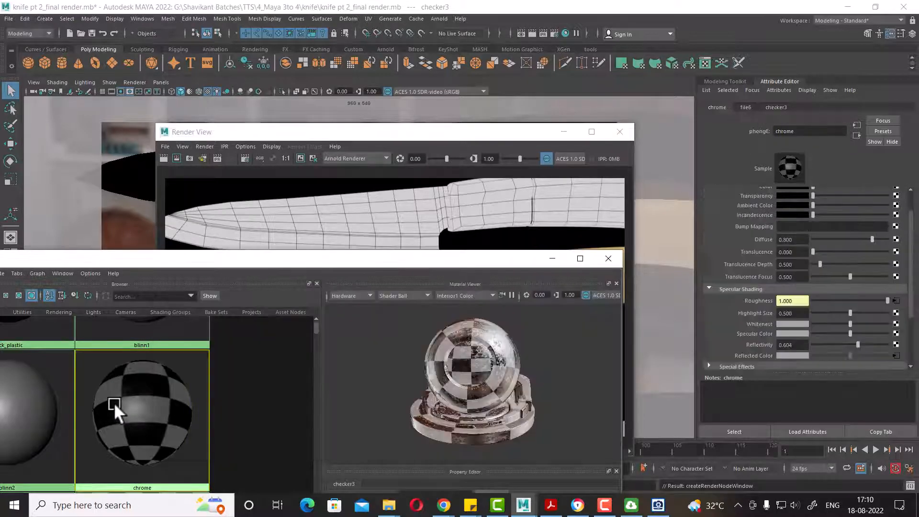
right_click(761, 355)
left_click(795, 382)
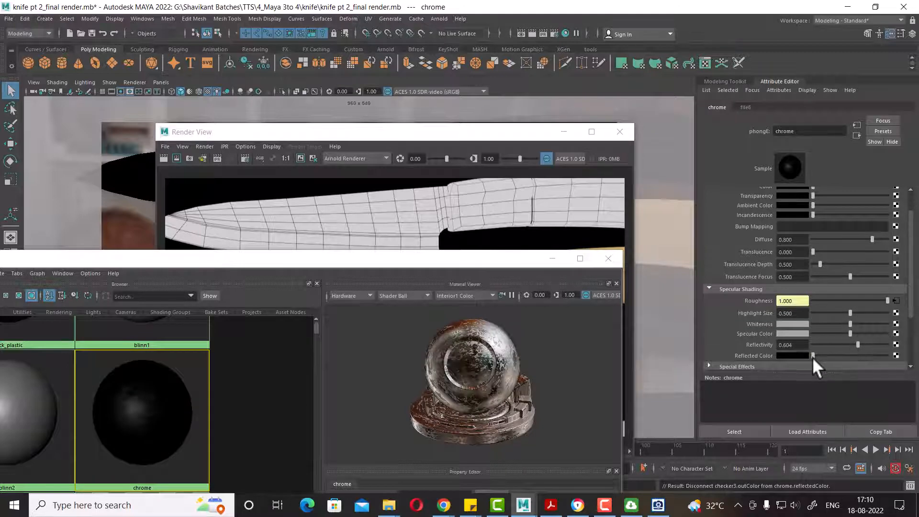
Set the chrome's highlight size to 0.740 and reflectivity to 0.662, and brighten its whiteness, specular color and reflected color
left_click_drag(813, 356, 873, 333)
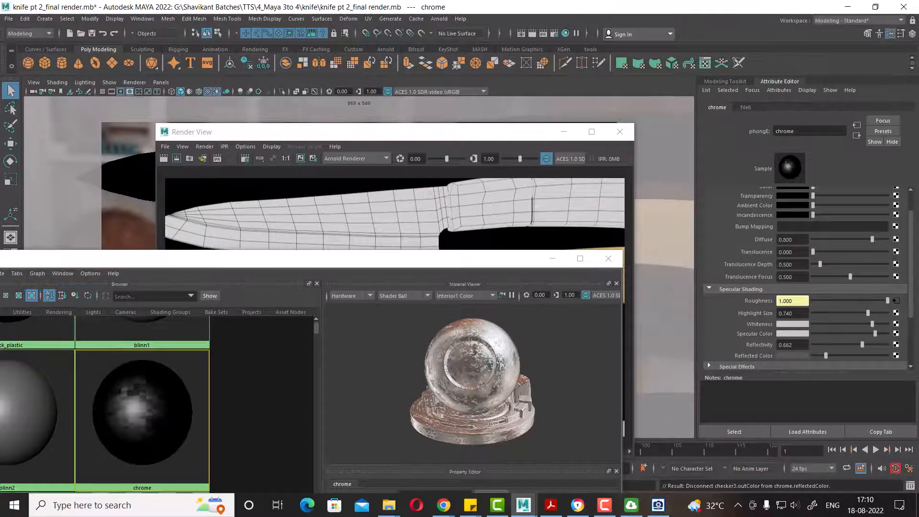
Map depositphotos_88097268-stock-photo-seamless-grunge-textures-and-backgrounds.jpg from the "grunge texture seamless" folder to the chrome's whiteness as a File texture and test-render the knife
left_click(897, 325)
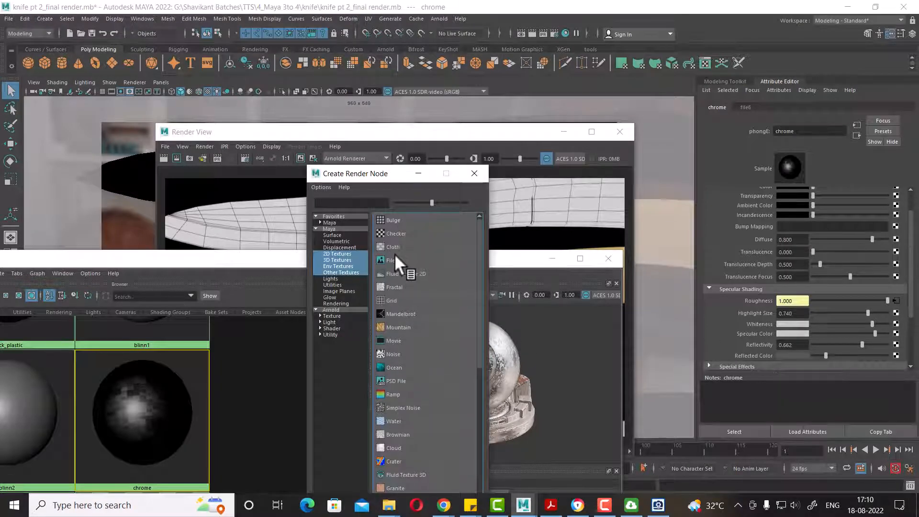
left_click(391, 260)
left_click(898, 239)
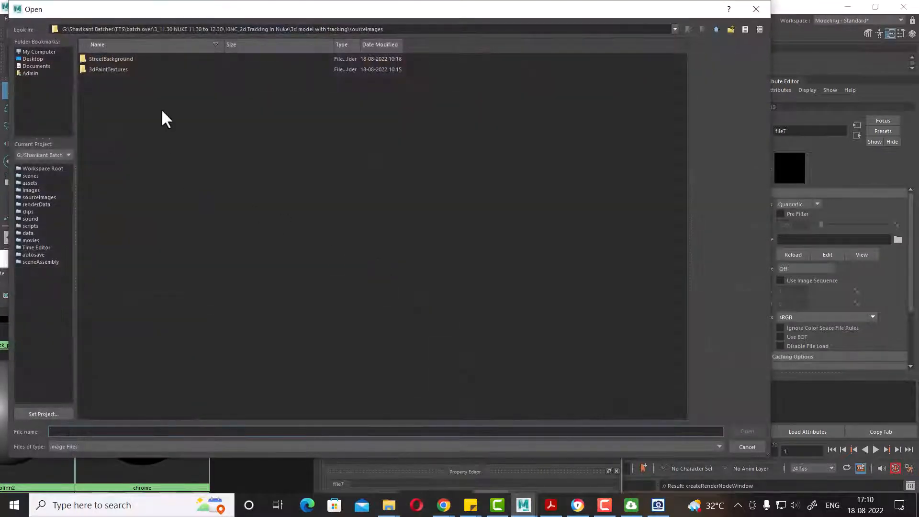
type("G:\\Shavikant Batches\\TTS\\4_Maya 3to 4\\knife\\texture for shading\\dirt")
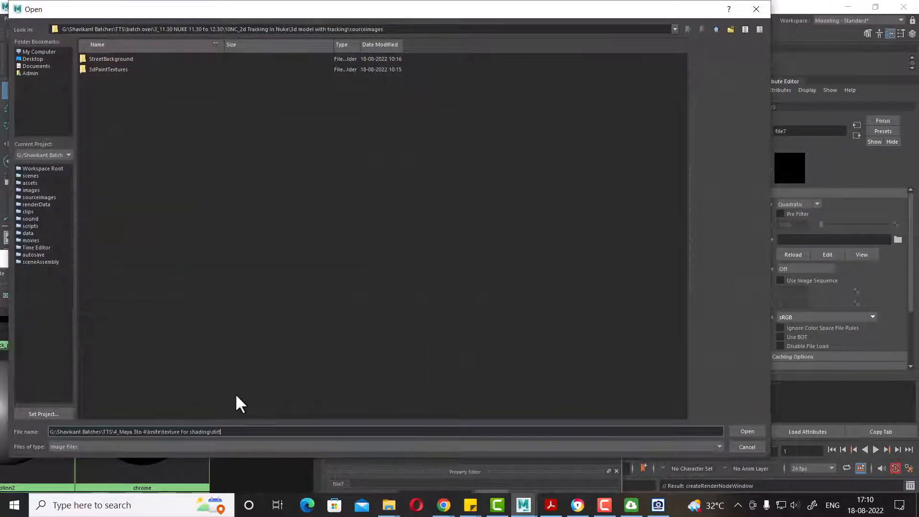
key("Return")
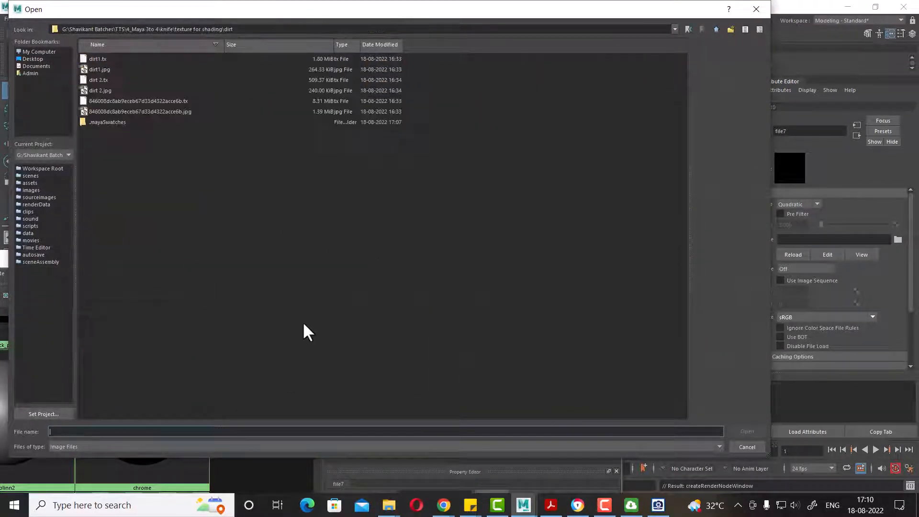
left_click(716, 29)
double_click(110, 81)
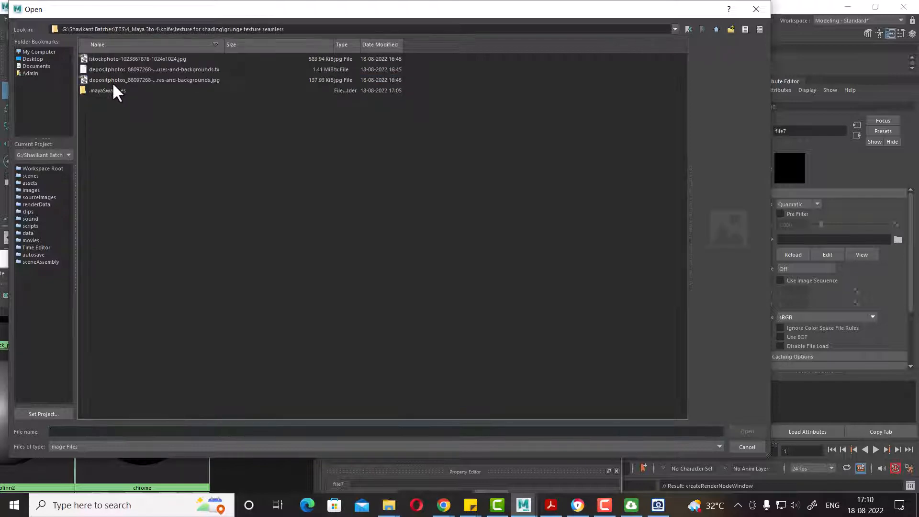
left_click(112, 81)
double_click(112, 81)
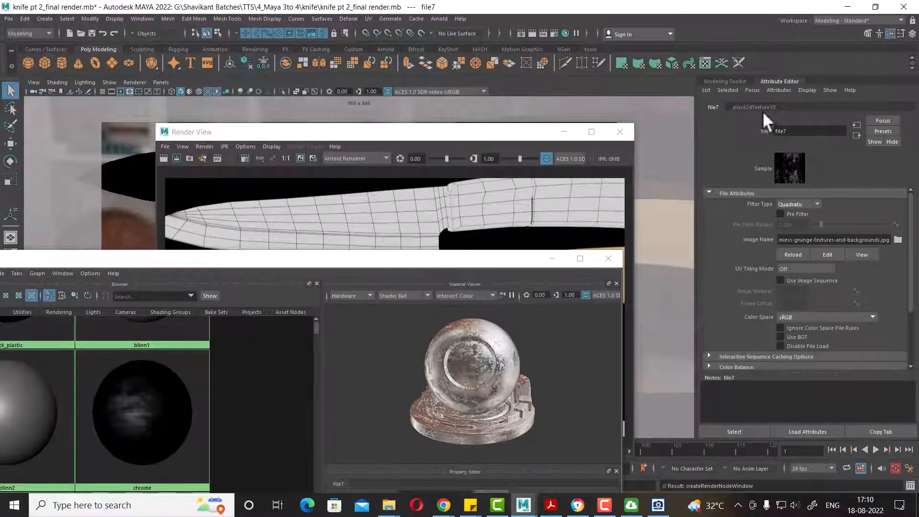
left_click(532, 33)
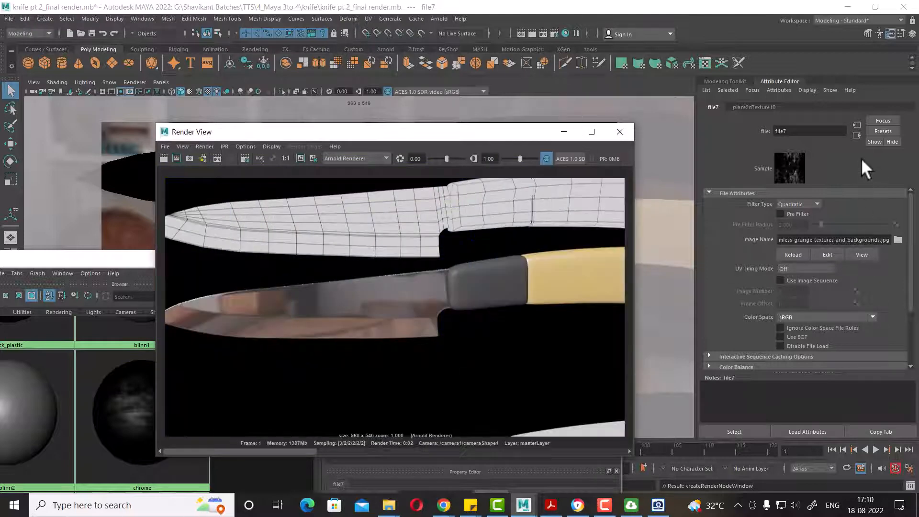
Map the same depositphotos seamless grunge JPG to the chrome's specular color through a new File texture and re-render the knife
left_click(857, 136)
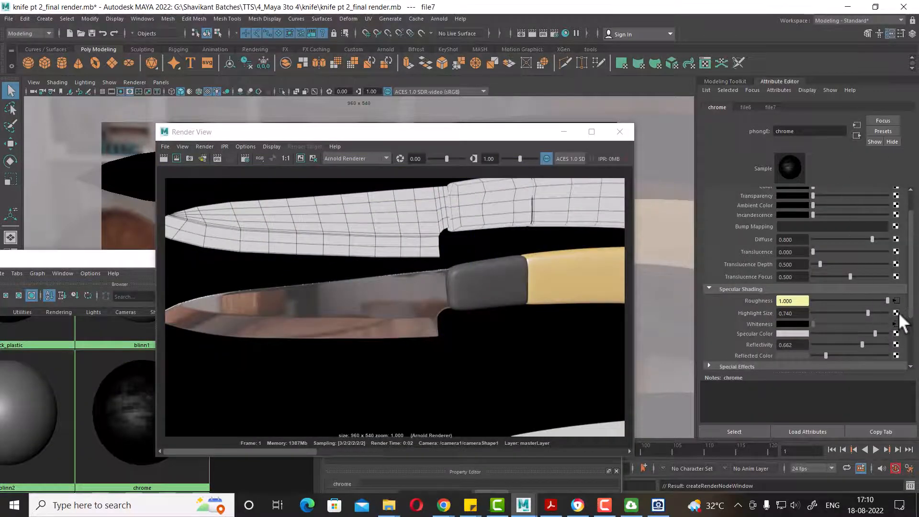
left_click(895, 343)
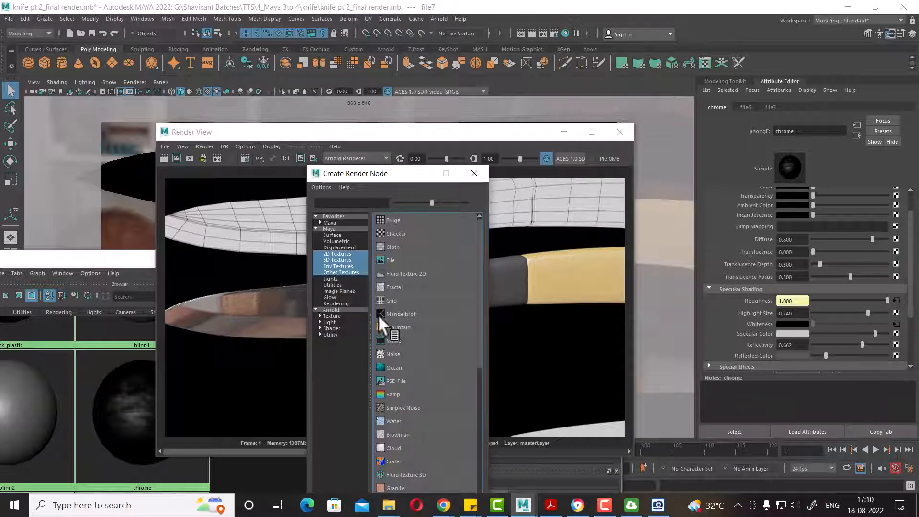
left_click(401, 259)
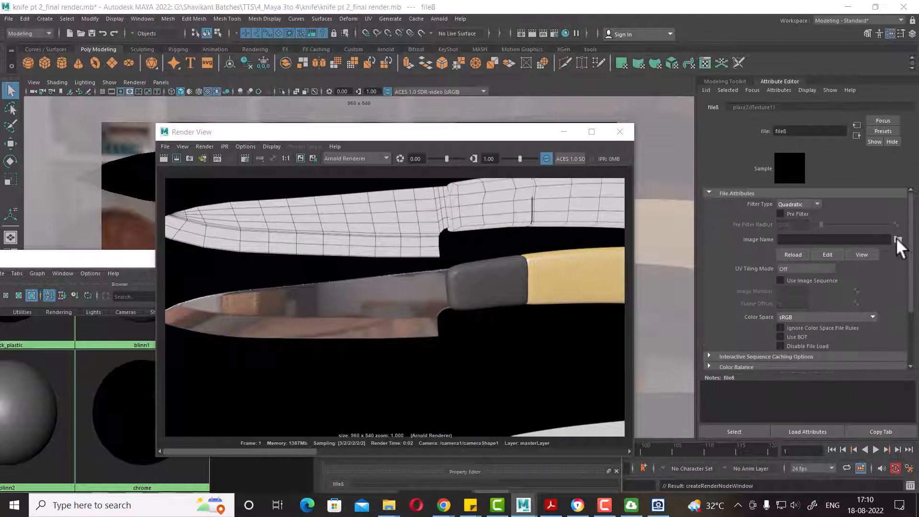
left_click(898, 239)
type("G:\\Shavikant Batches\\TTS\\4_Maya 3to 4\\knife\\texture for shading\\dirt")
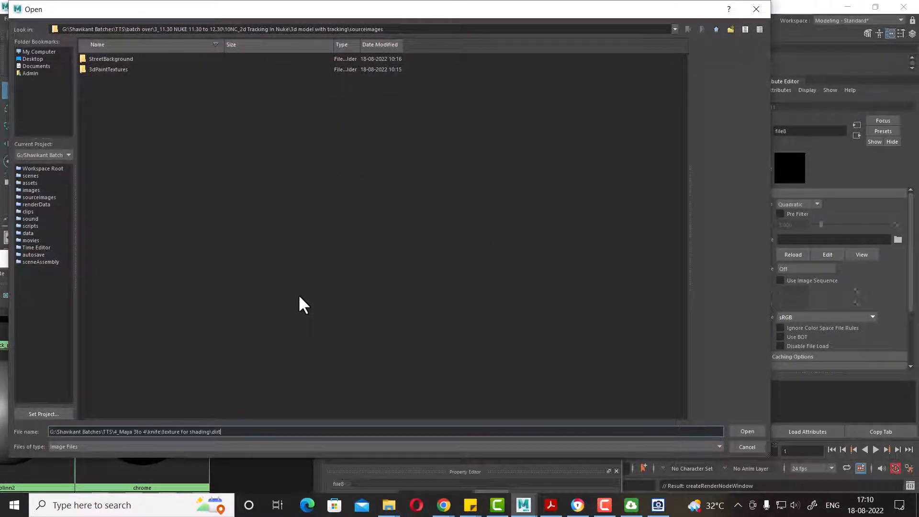
key("Return")
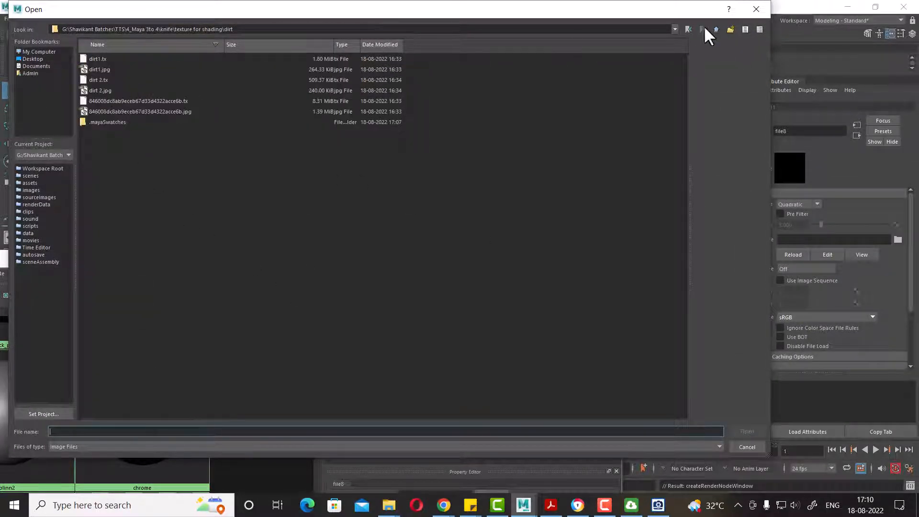
left_click(715, 29)
double_click(112, 81)
left_click(110, 81)
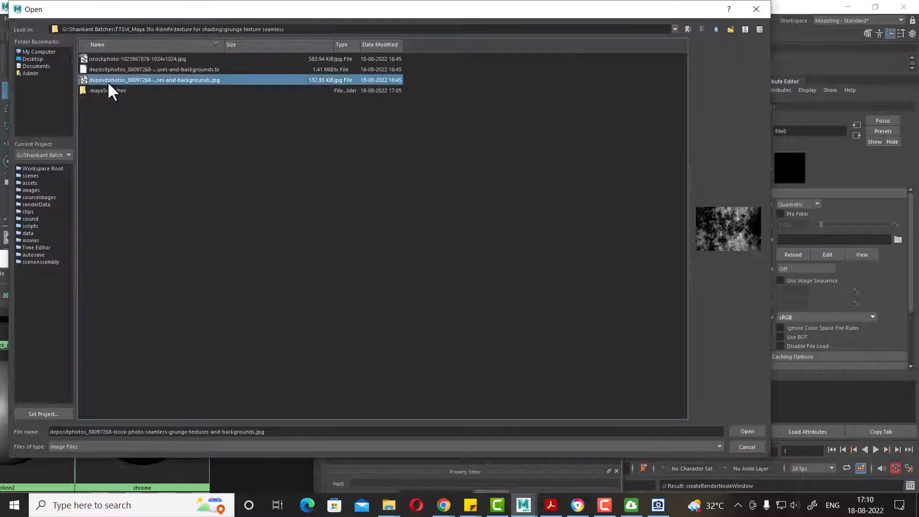
double_click(108, 84)
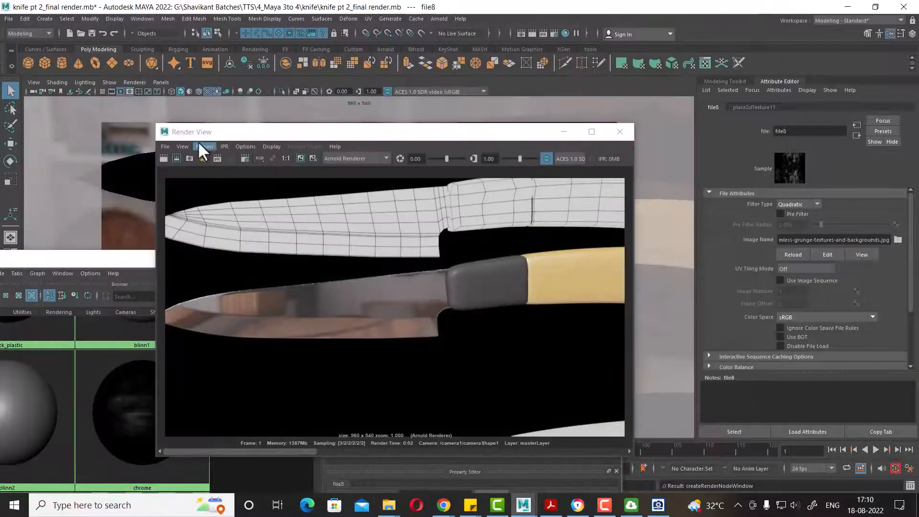
left_click(164, 159)
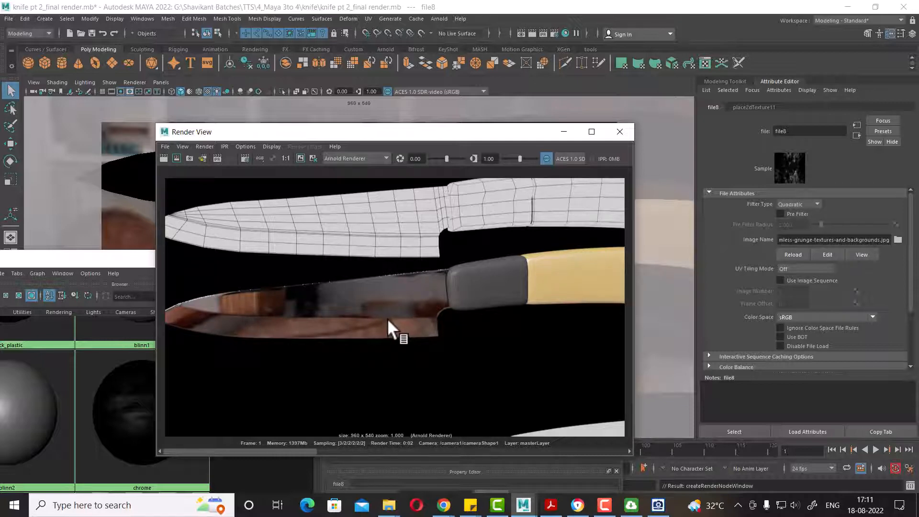
Lower the chrome's reflectivity to 0.097, raise its reflected color to full brightness, and test-render the knife
left_click(857, 136)
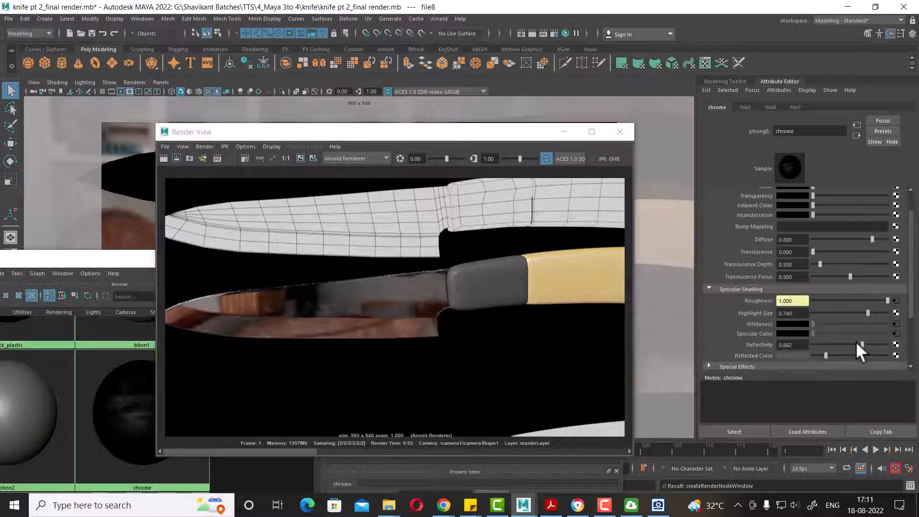
left_click_drag(856, 343, 820, 340)
left_click_drag(820, 355, 897, 354)
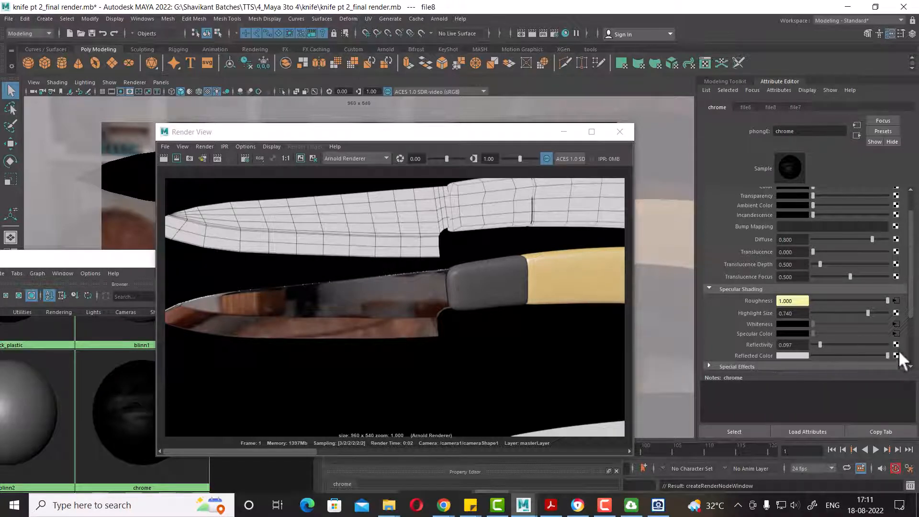
left_click(164, 158)
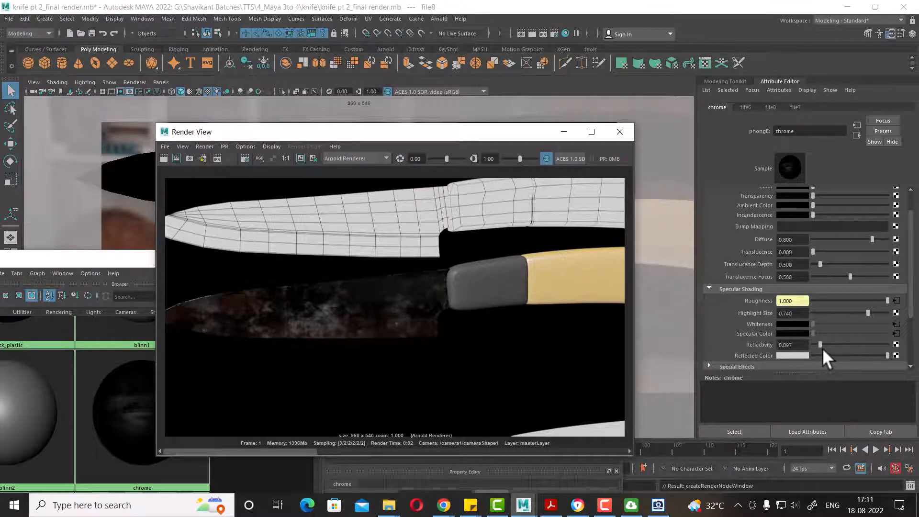
Test-render the knife with the chrome's reflectivity at 0.234, and again with it lowered to 0.052
left_click_drag(820, 344, 829, 343)
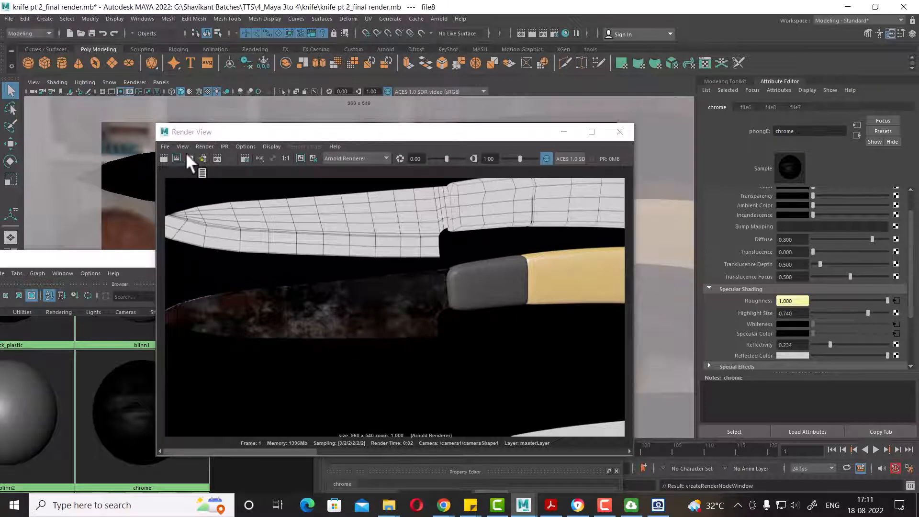
left_click(163, 158)
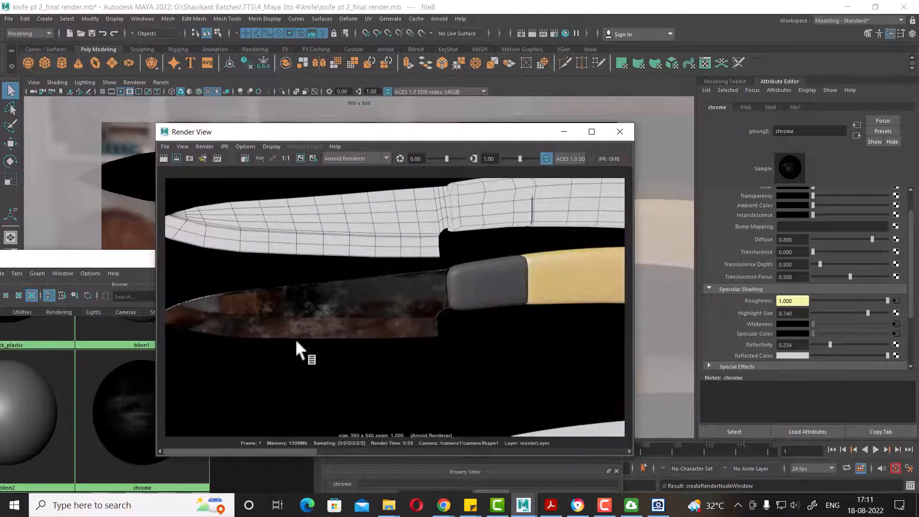
left_click_drag(831, 343, 818, 344)
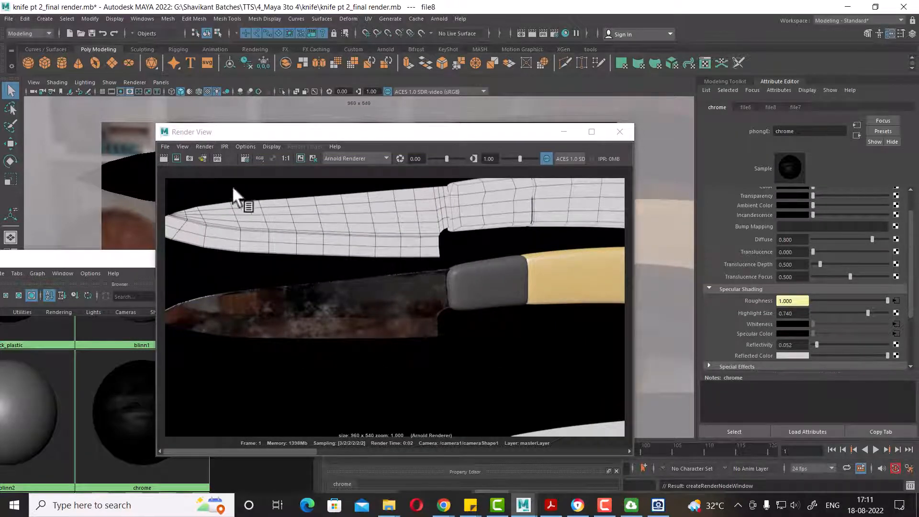
left_click(163, 158)
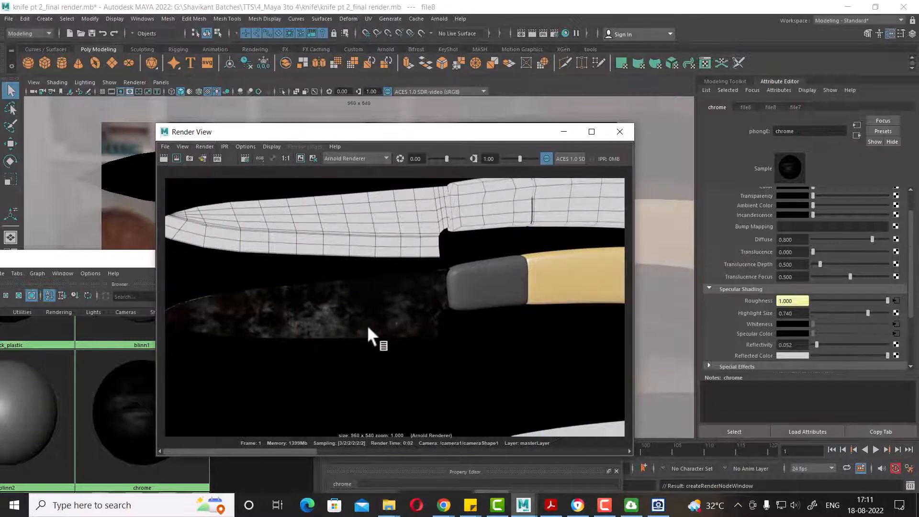
Replace the image on the chrome's specular color with dirt 2.jpg from the dirt folder and test-render the knife
left_click(897, 334)
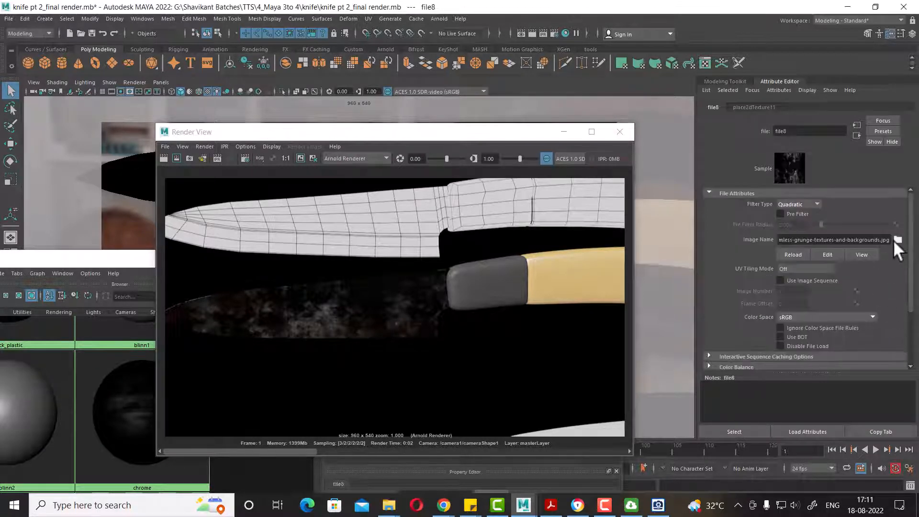
left_click(896, 239)
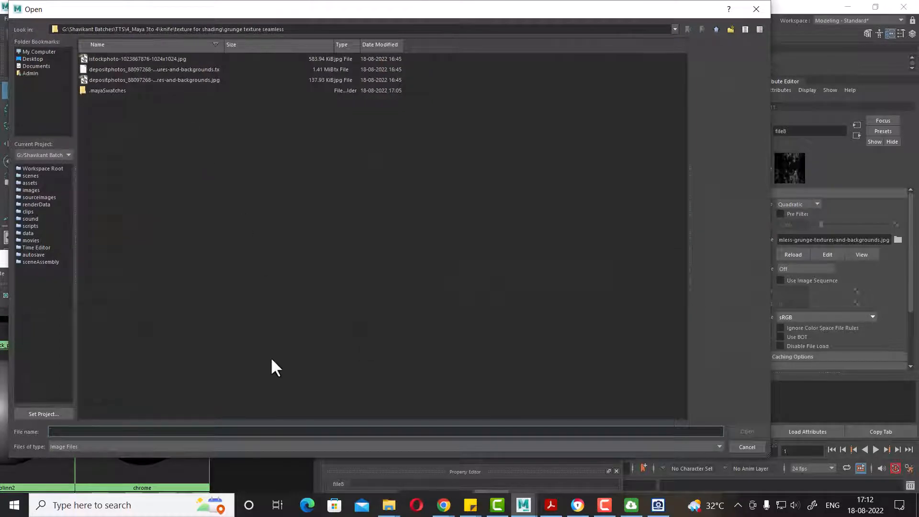
type("G:\\Shavikant Batches\\TTS\\4_Maya 3to 4\\knife\\texture for shading\\dirt")
key("Return")
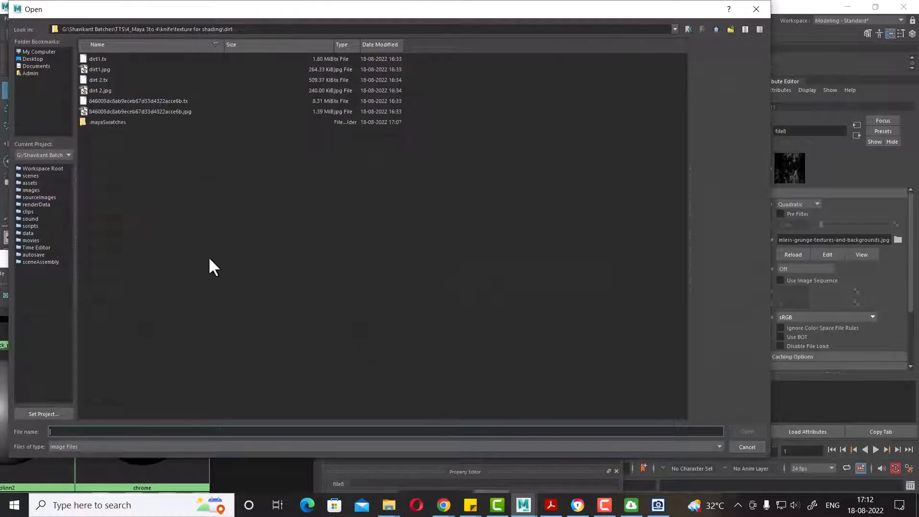
left_click(101, 90)
double_click(100, 90)
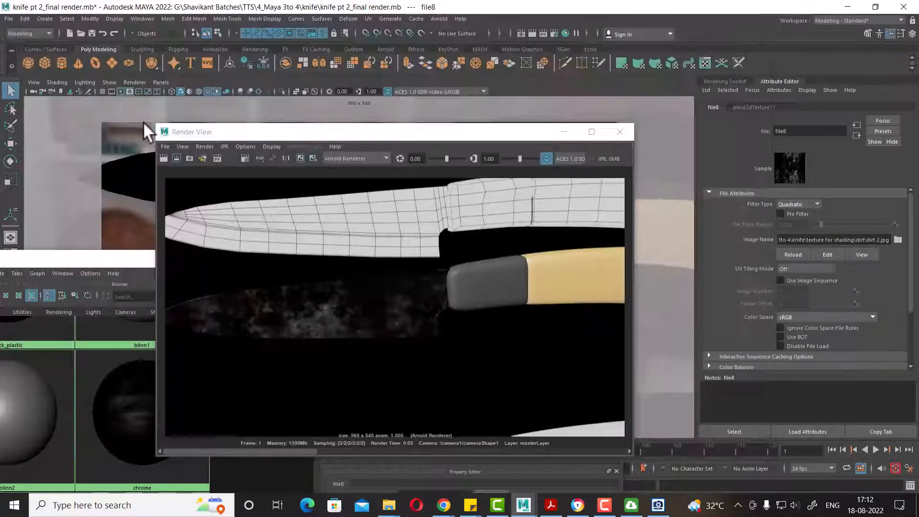
left_click(163, 157)
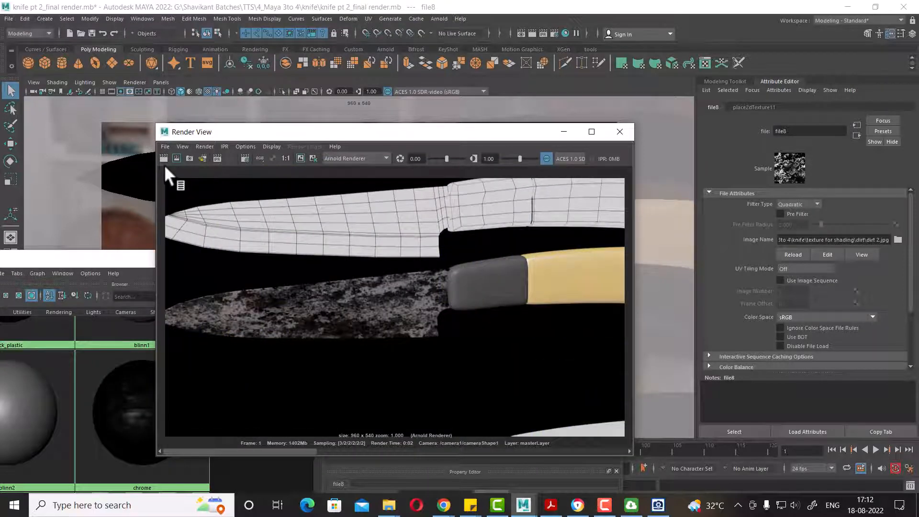
Test-render the knife with the chrome's reflectivity at 0.799, and reduce the reflectivity to 0.071
left_click(857, 136)
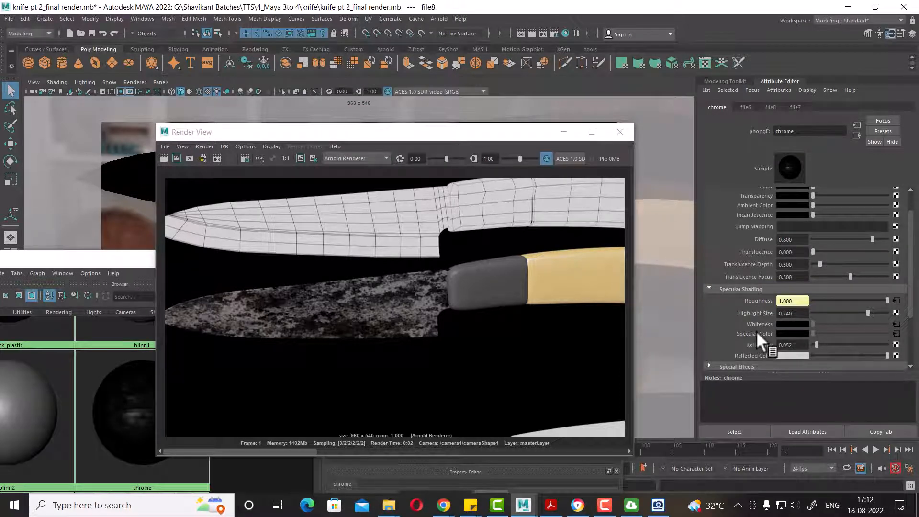
left_click_drag(816, 343, 865, 342)
left_click(162, 156)
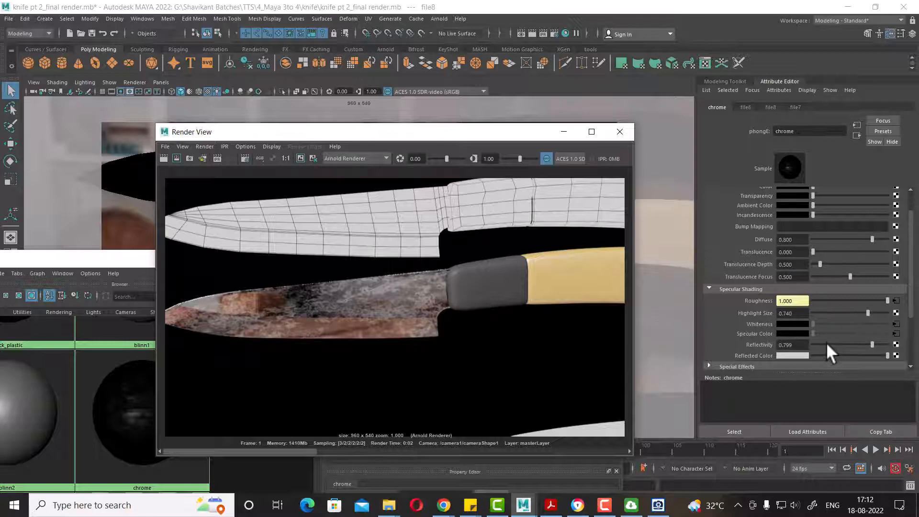
left_click_drag(826, 343, 819, 341)
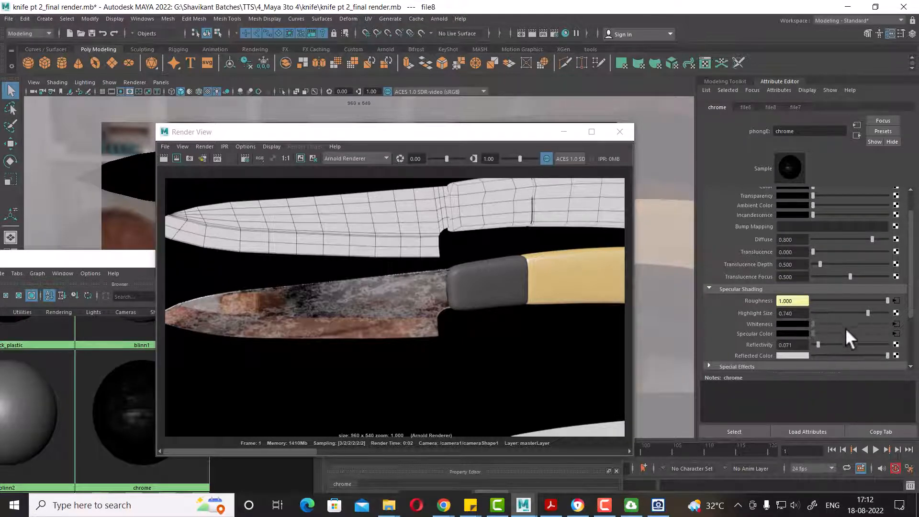
Swap the specular color's image for the depositphotos seamless grunge JPG in the "grunge texture seamless" folder and re-render the knife
right_click(764, 333)
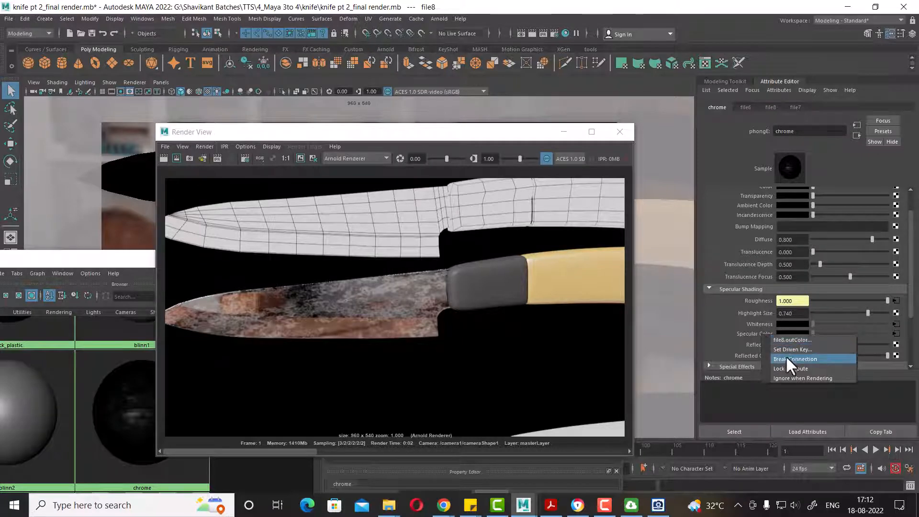
left_click(897, 332)
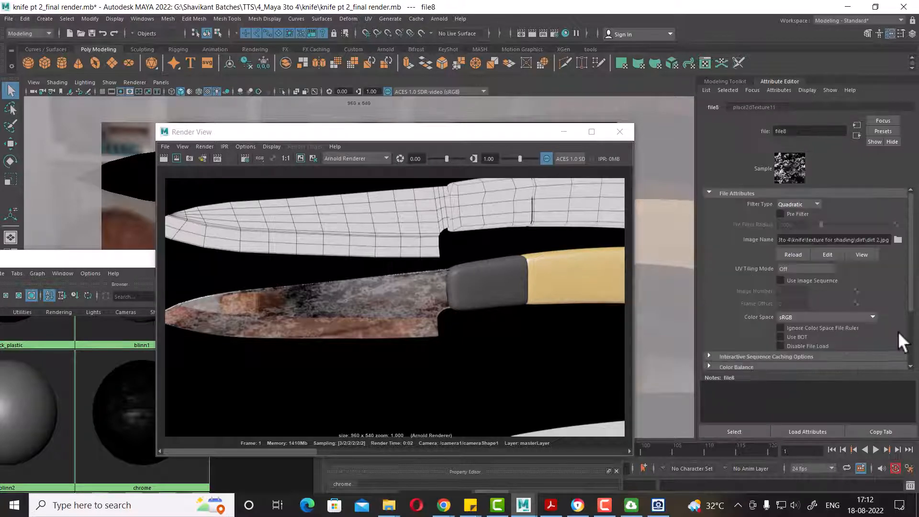
left_click(895, 240)
left_click(101, 88)
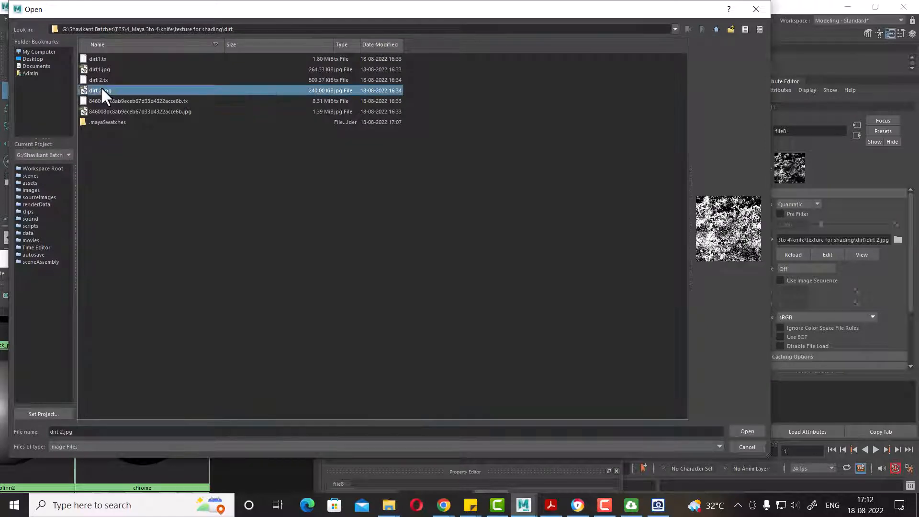
left_click(102, 69)
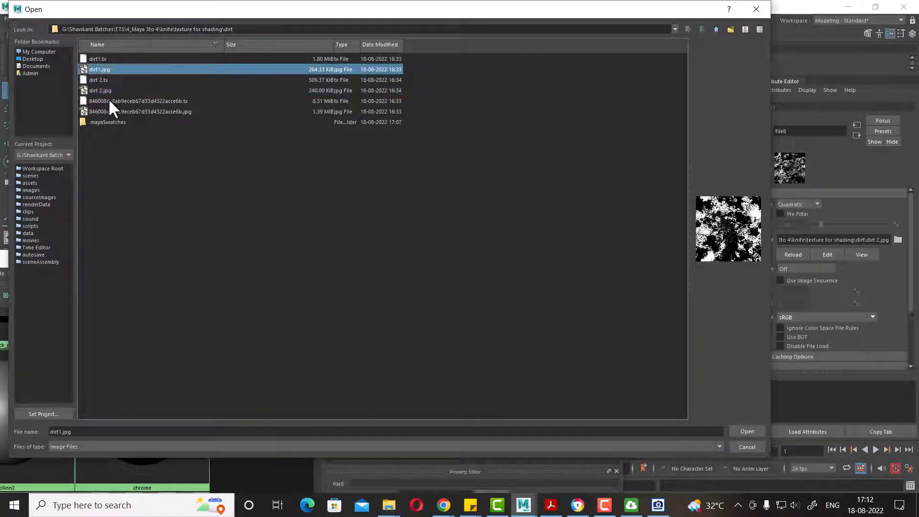
left_click(106, 111)
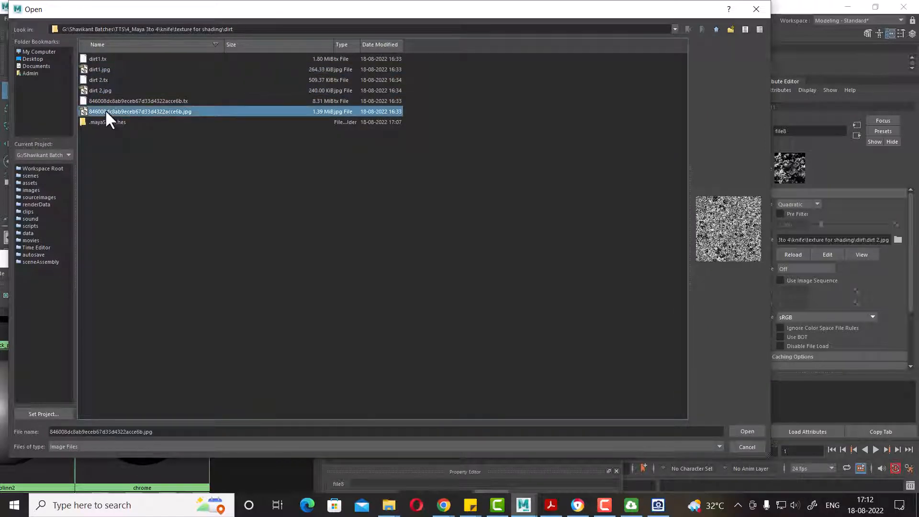
left_click(717, 29)
double_click(116, 79)
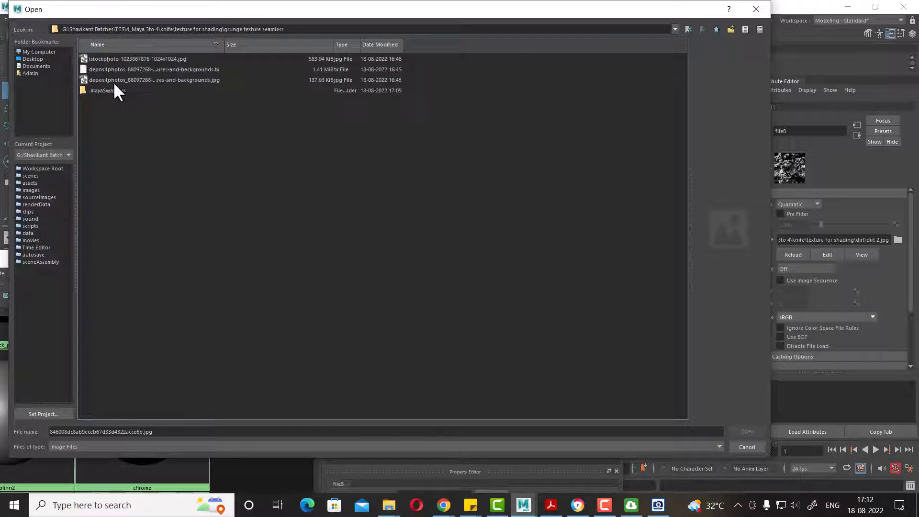
left_click(114, 80)
double_click(113, 80)
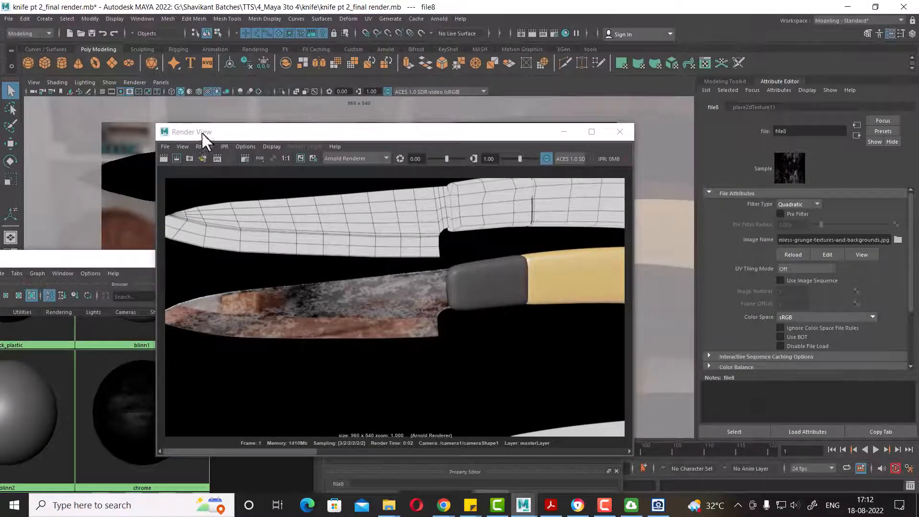
left_click(163, 158)
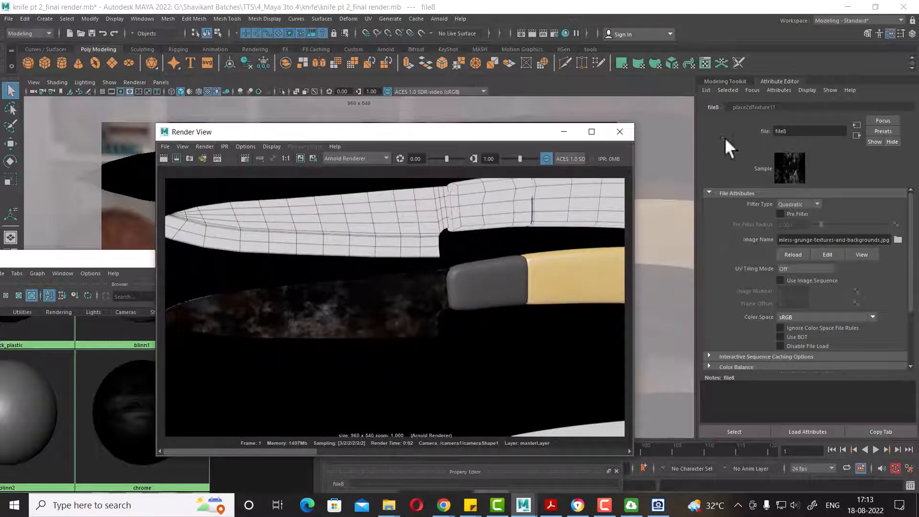
Break the texture connection on the chrome's roughness, set roughness to 1.000, and test-render the knife
left_click(856, 135)
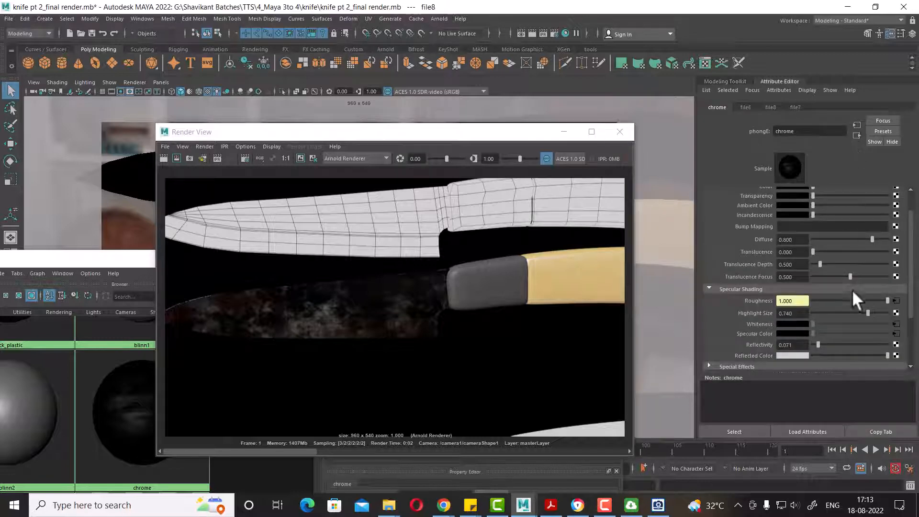
right_click(755, 301)
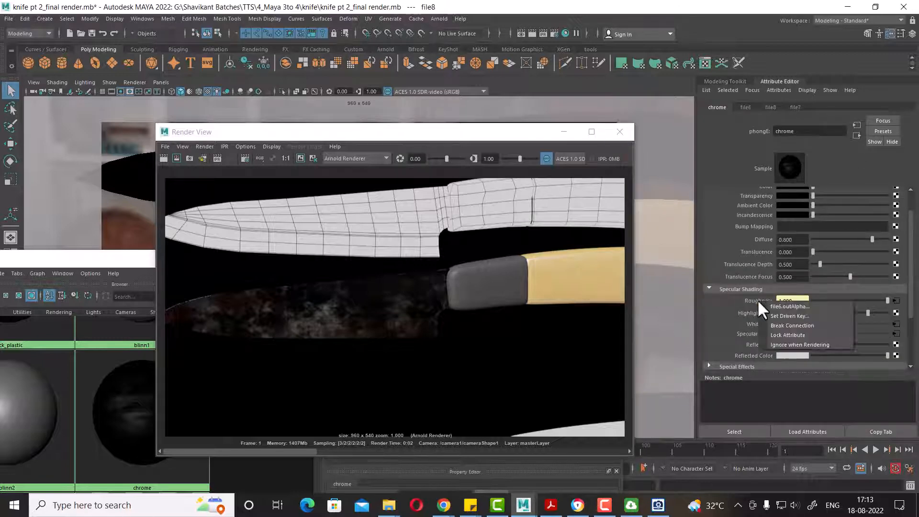
left_click(777, 322)
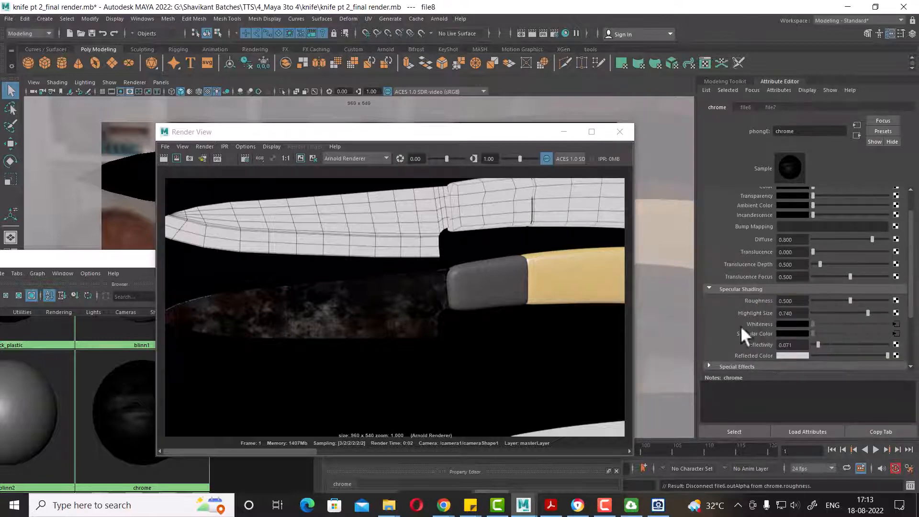
left_click(161, 157)
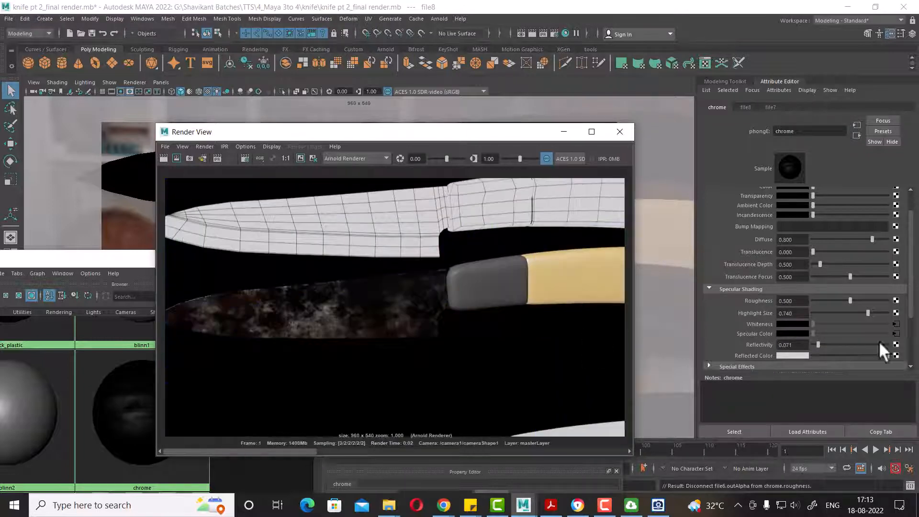
left_click_drag(850, 301, 916, 300)
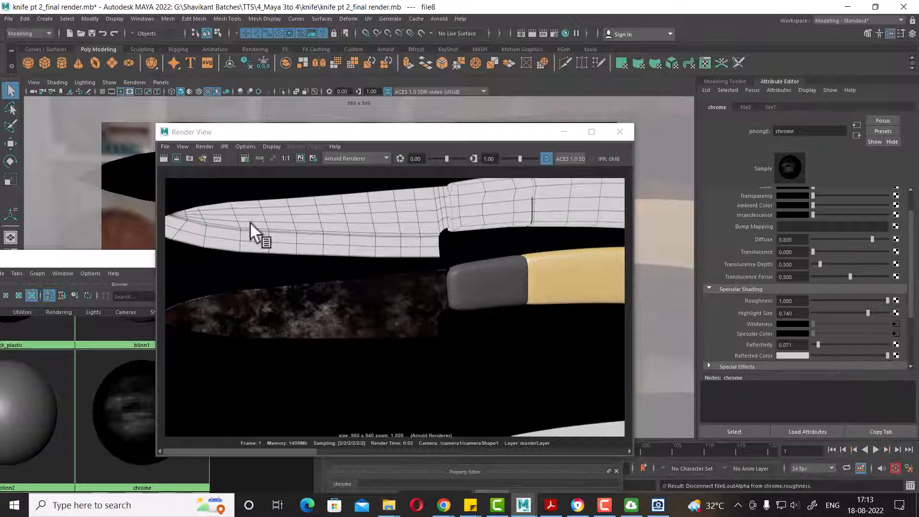
left_click(164, 157)
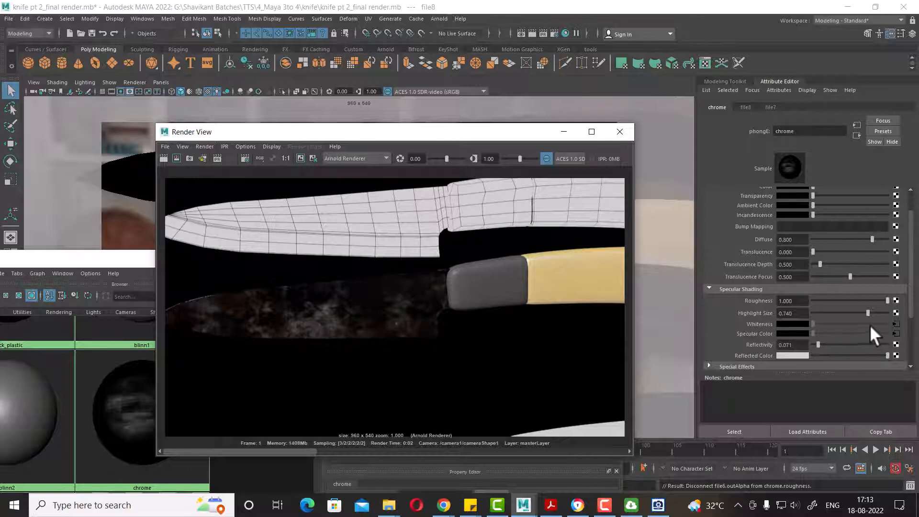
Test-render the knife with the chrome's highlight size at 0.065, and again with it raised to 1.000
left_click_drag(866, 311, 816, 315)
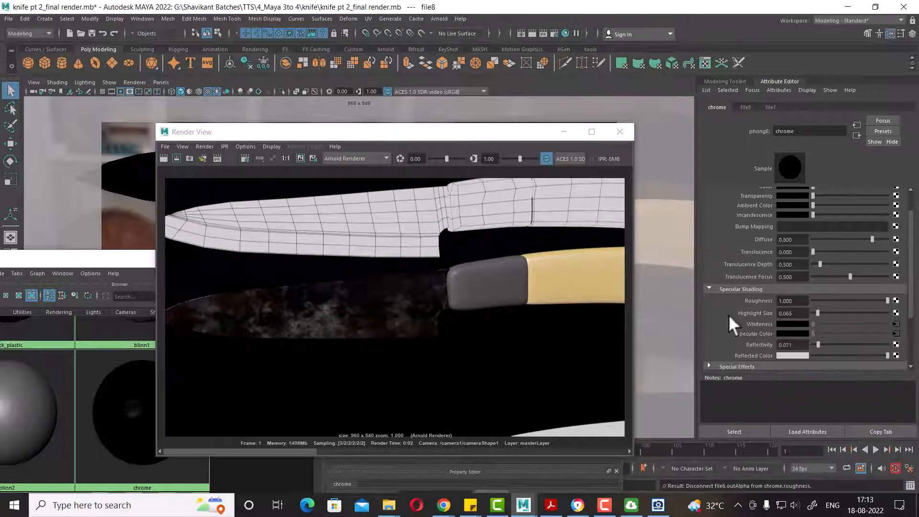
left_click(163, 156)
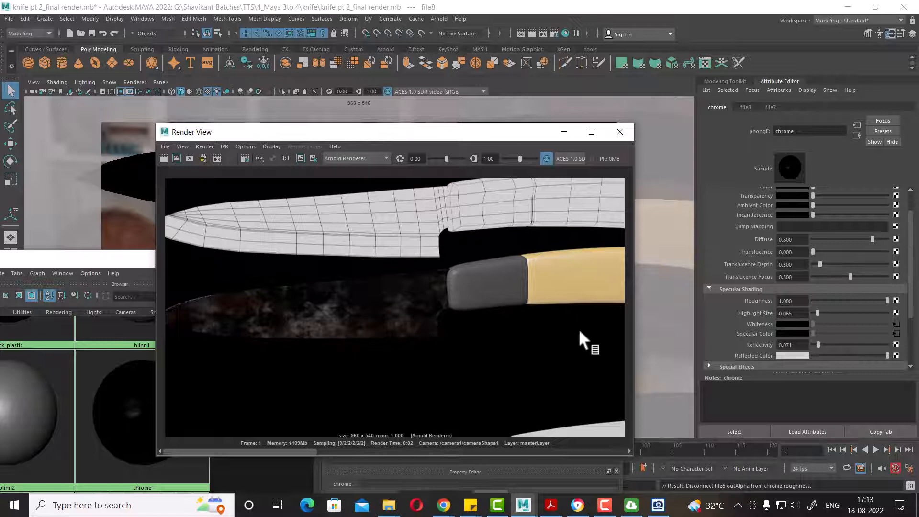
left_click_drag(818, 313, 885, 313)
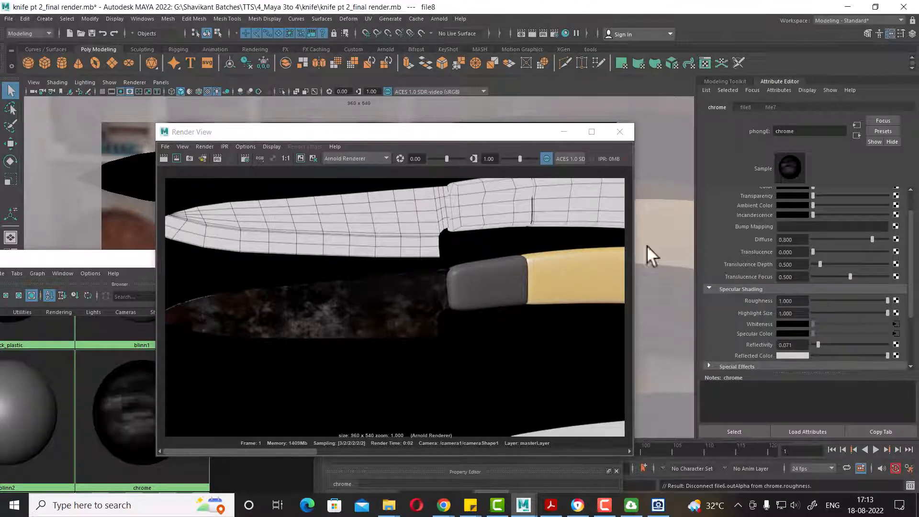
left_click(163, 158)
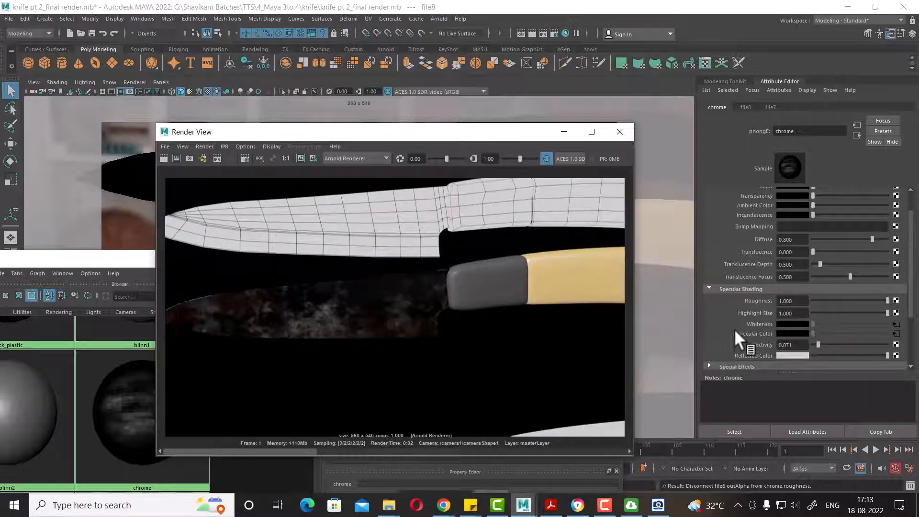
Break the texture connection on the chrome's whiteness, brighten it to a light grey, test-render, and darken it slightly
right_click(761, 330)
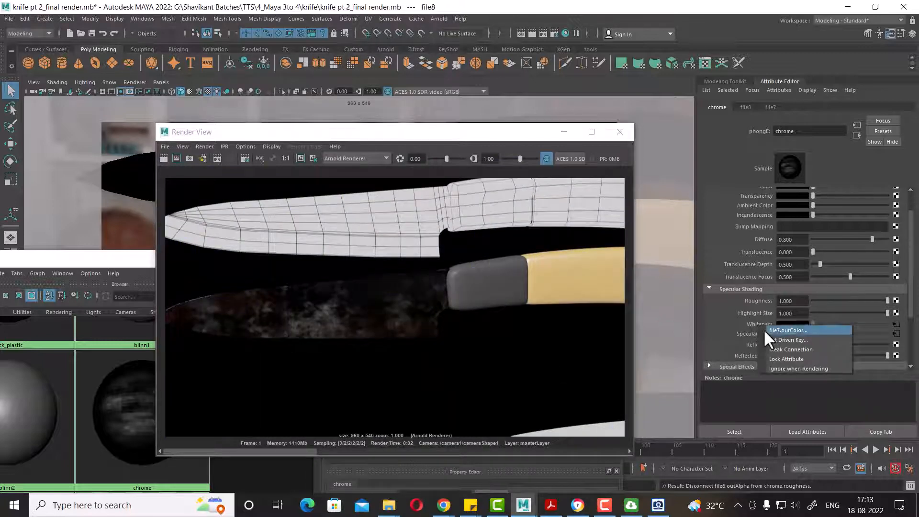
left_click(790, 349)
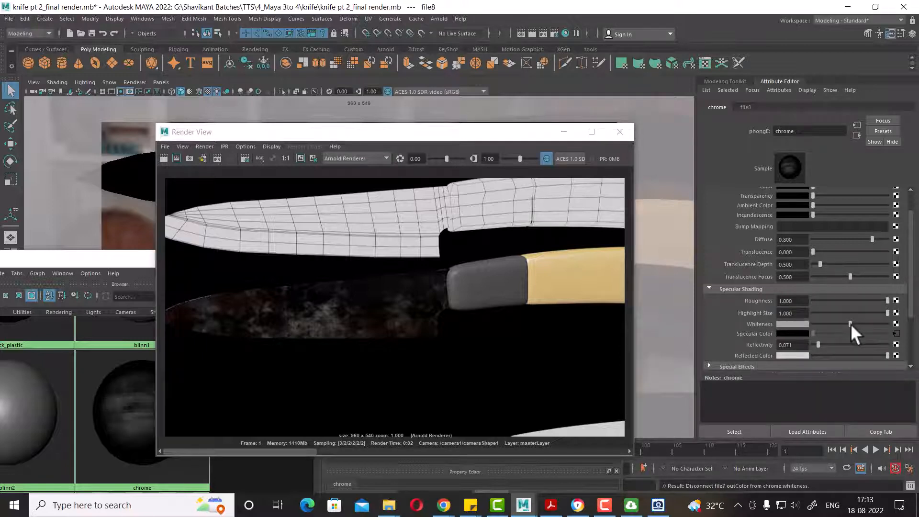
left_click_drag(851, 323, 878, 321)
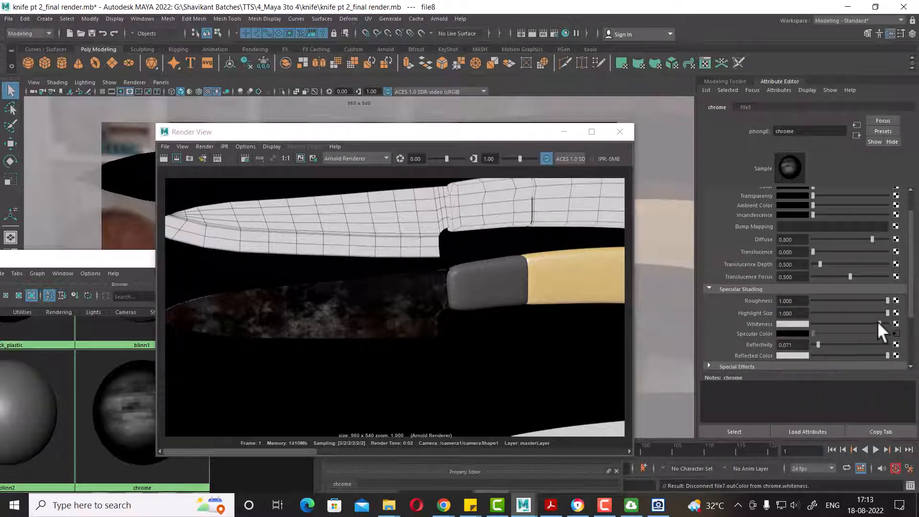
left_click(163, 157)
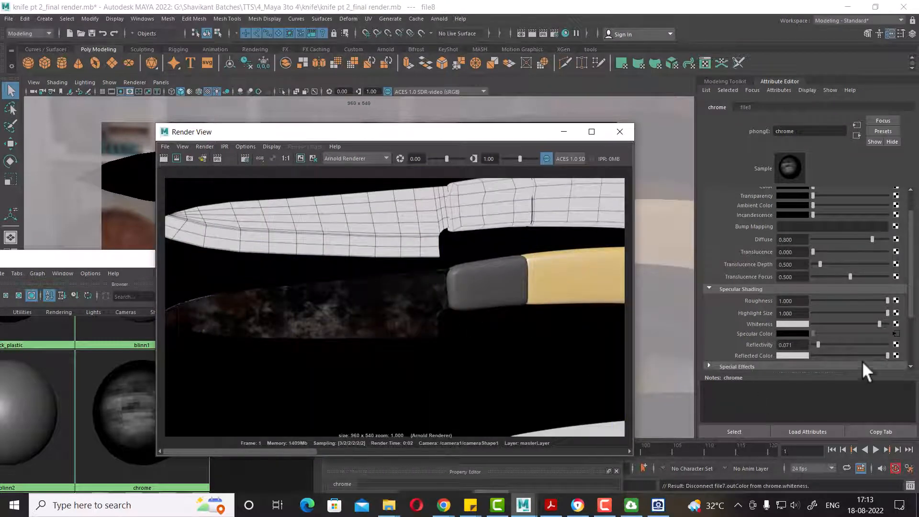
left_click_drag(880, 324, 868, 324)
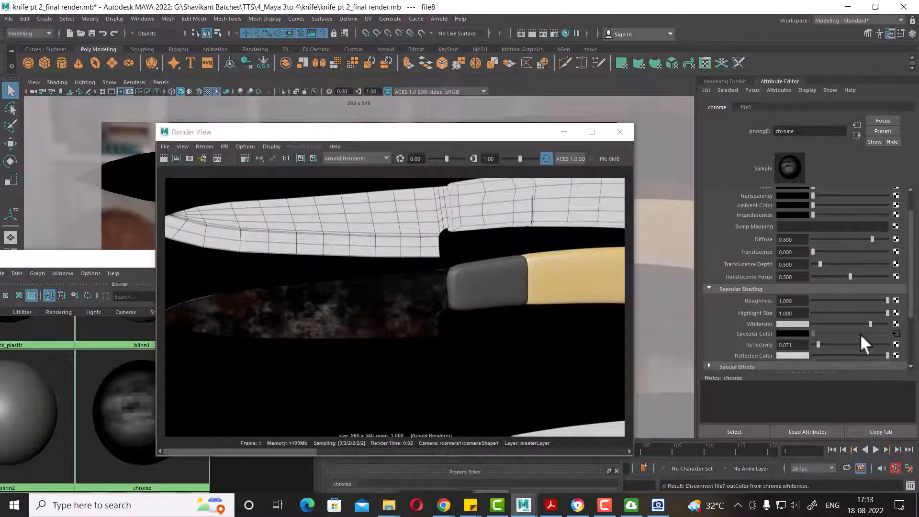
Close the Render View and Hypershade and reframe camera1 so the knives are shown at full length
left_click(618, 133)
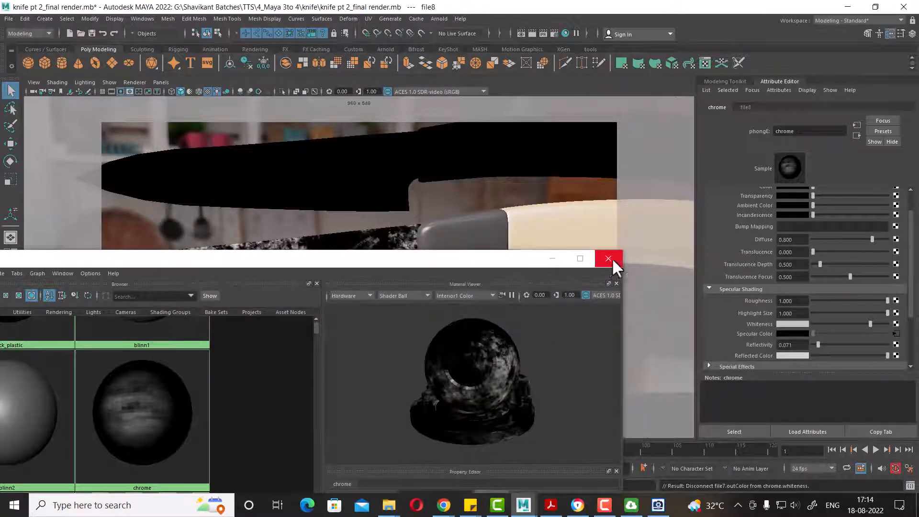
left_click(610, 260)
right_click_drag(529, 303, 460, 254, "alt")
left_click_drag(460, 254, 441, 249, "alt")
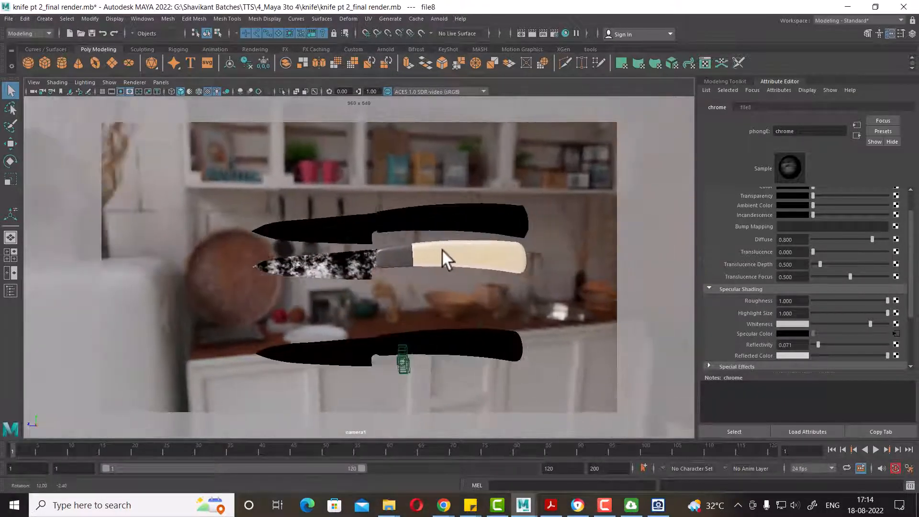
middle_click_drag(451, 254, 455, 224, "alt")
right_click_drag(455, 224, 455, 243, "alt")
mouse_move(455, 243)
left_mouse_down("alt")
mouse_move(470, 248)
mouse_move(461, 260)
left_mouse_up("alt")
Unhide all hidden objects and render the four knives framed together through camera1
left_click(114, 19)
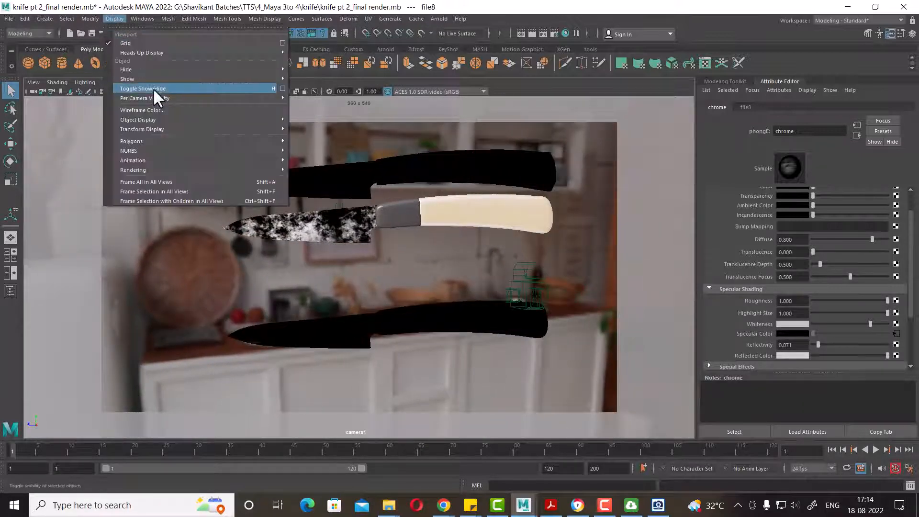
mouse_move(157, 78)
left_click(326, 116)
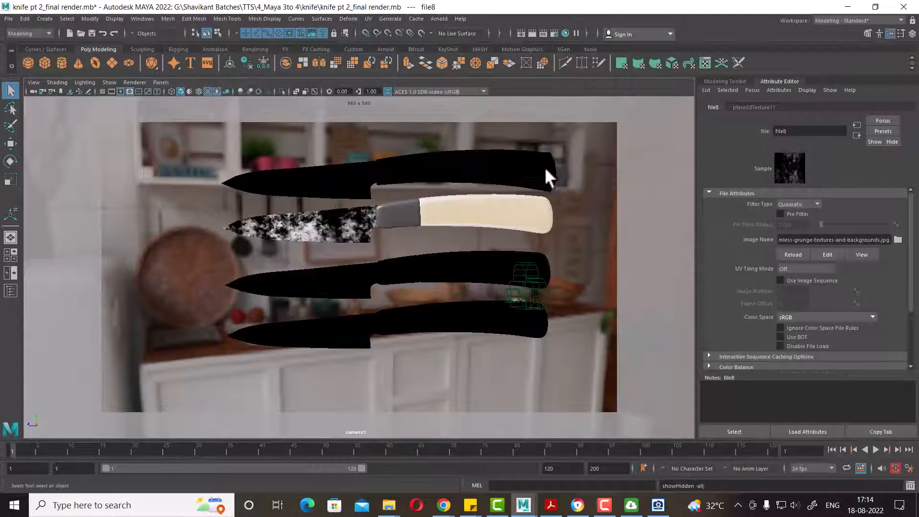
right_click_drag(545, 176, 545, 232, "alt")
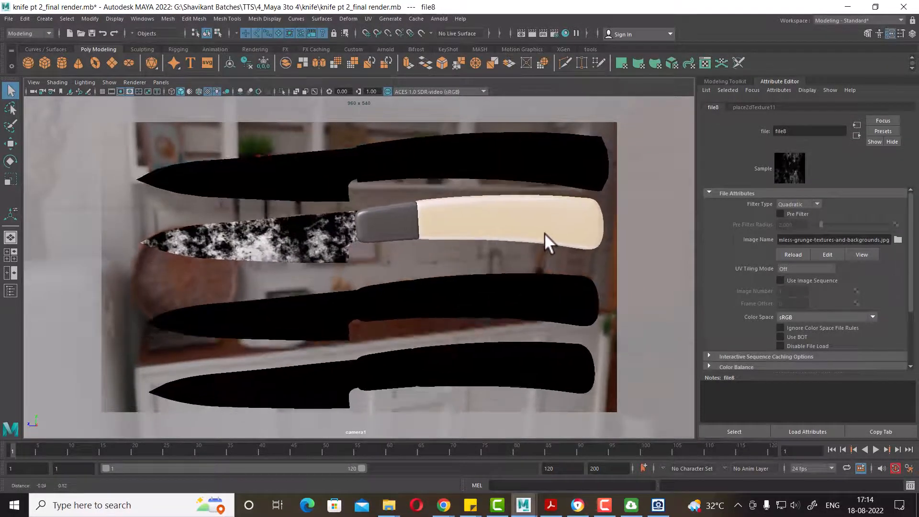
left_click(529, 31)
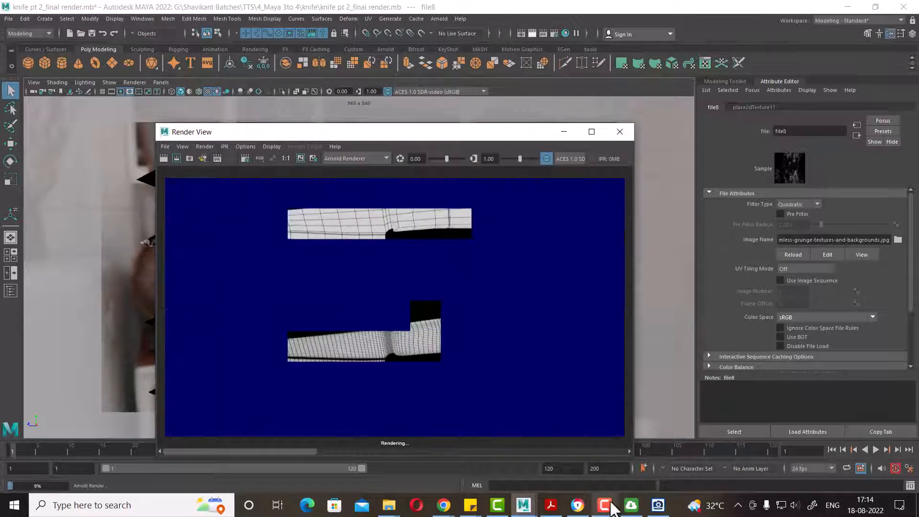